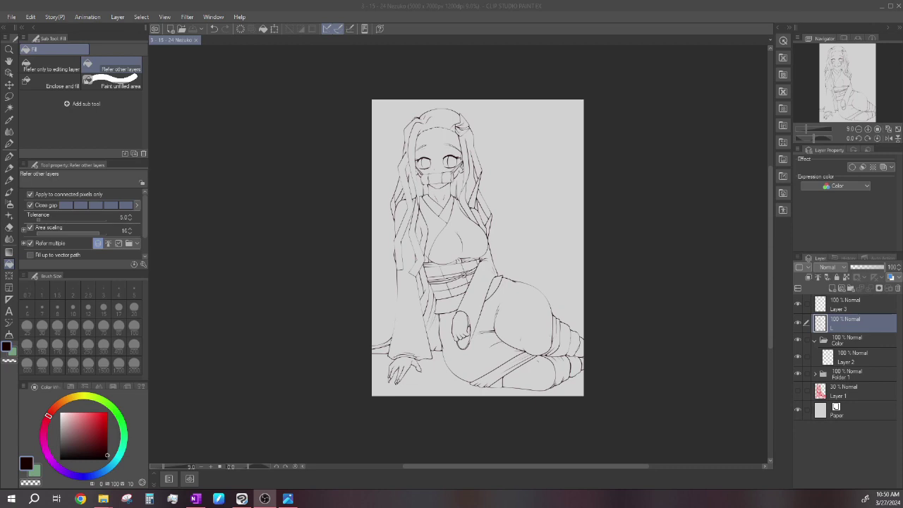
pyautogui.click(355, 244)
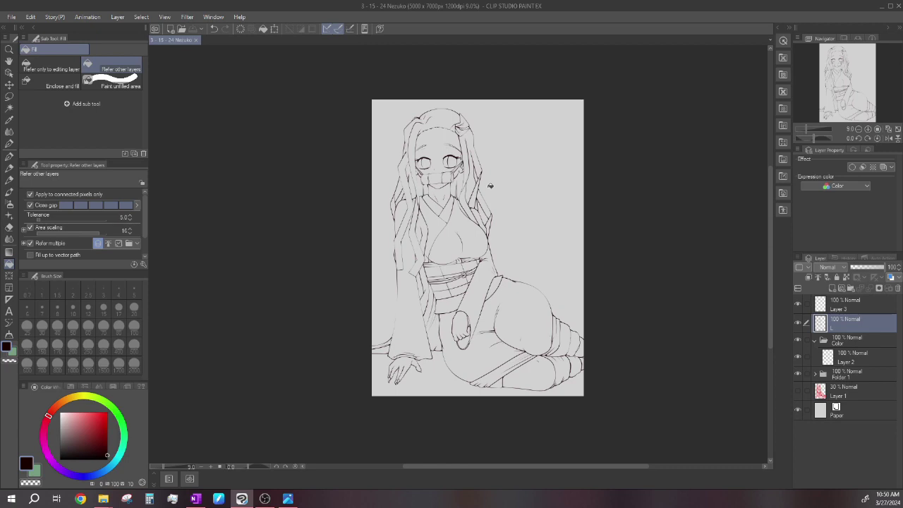
pyautogui.scroll(1, 494, 239)
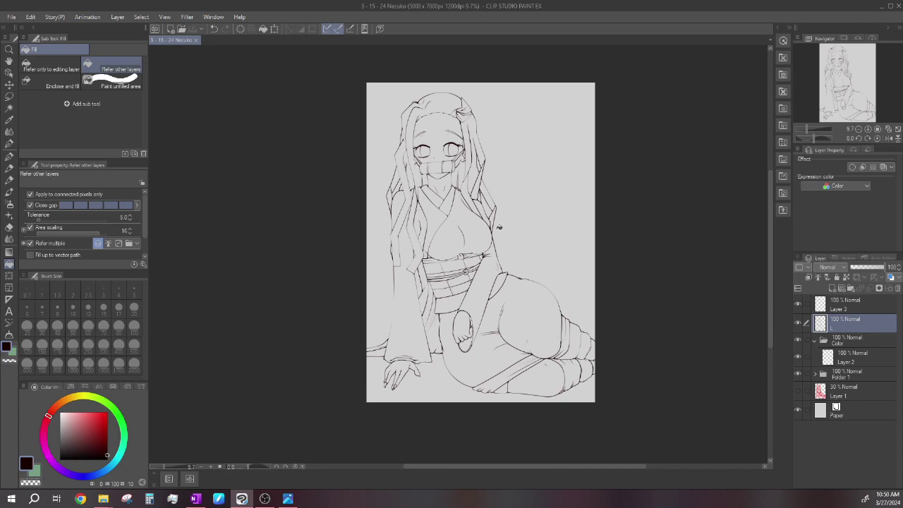
pyautogui.scroll(1, 437, 230)
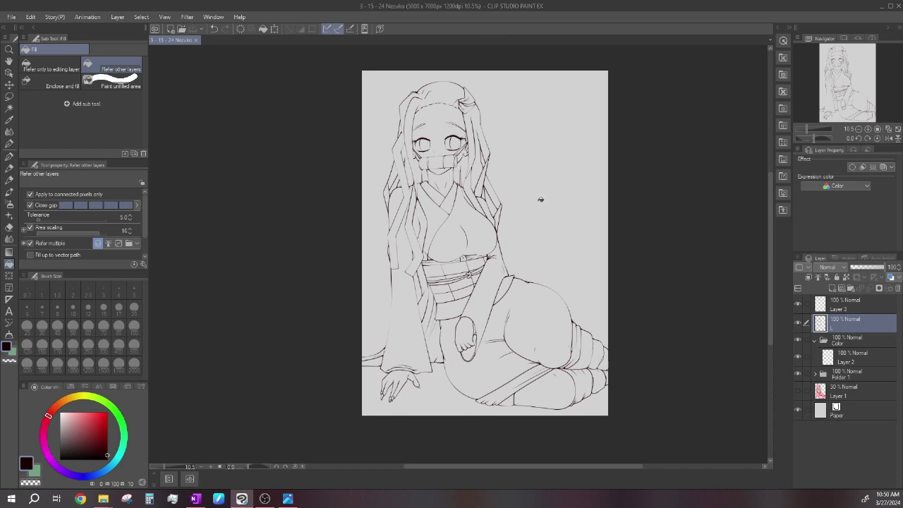
pyautogui.scroll(2, 432, 207)
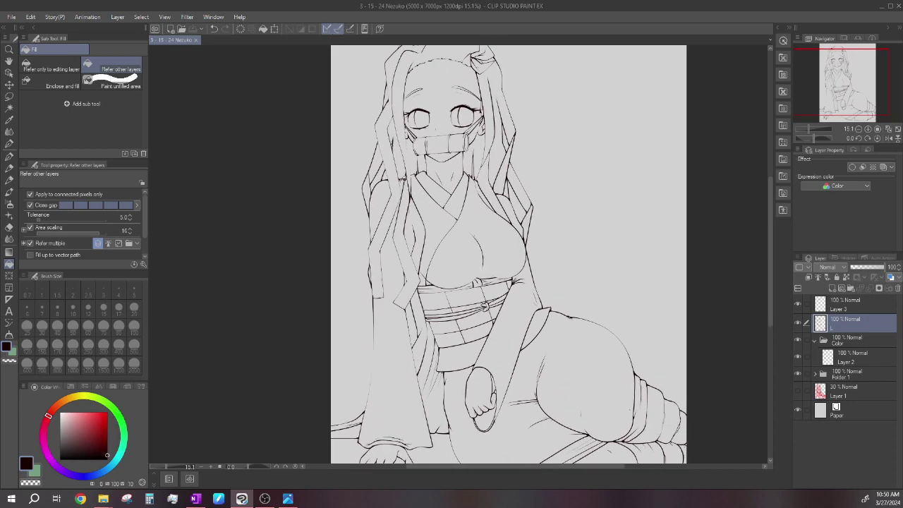
pyautogui.scroll(-2, 407, 177)
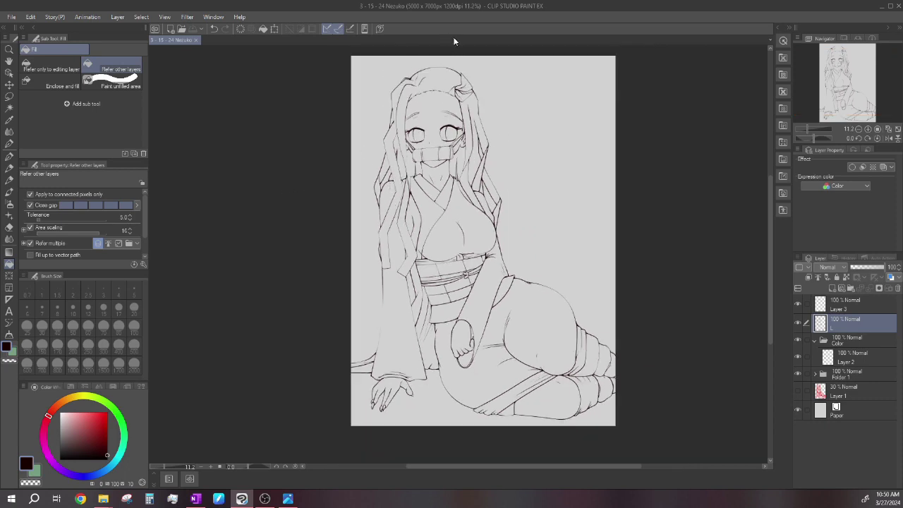
# - Auto-select the forehead and face area with reference to all layers, and clear the selection after checking its edges
pyautogui.click(9, 107)
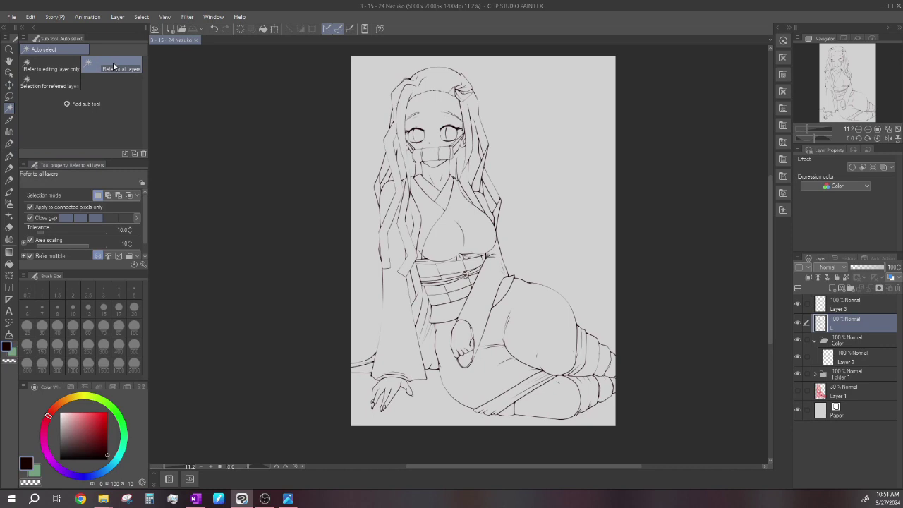
pyautogui.scroll(1, 428, 99)
pyautogui.click(428, 97)
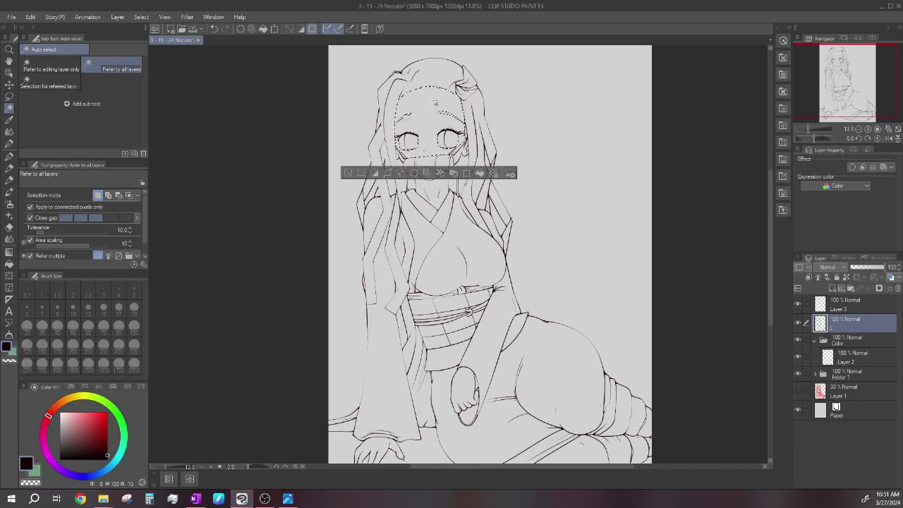
pyautogui.scroll(2, 429, 96)
pyautogui.scroll(3, 424, 95)
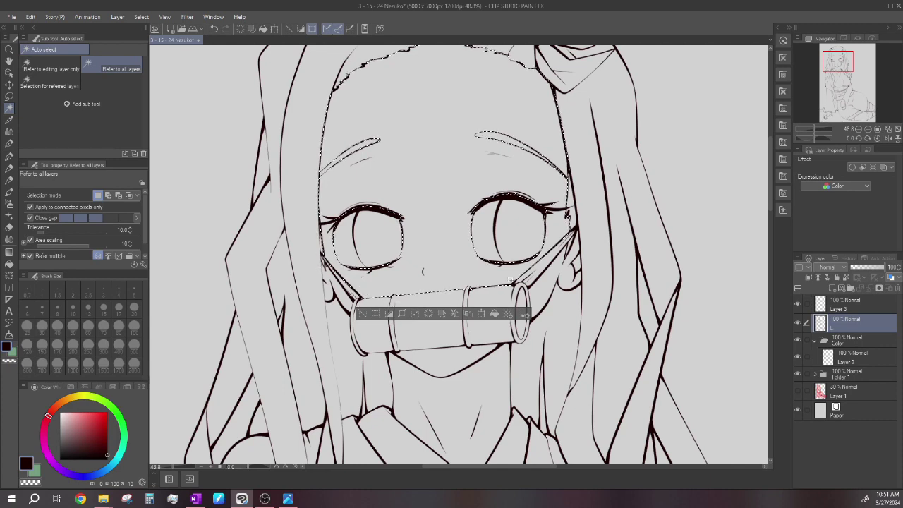
pyautogui.scroll(-3, 472, 129)
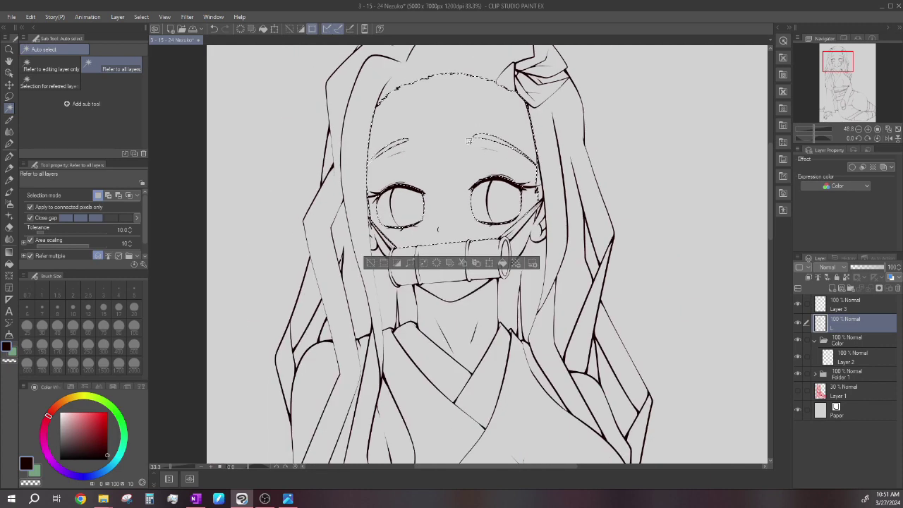
pyautogui.scroll(2, 472, 130)
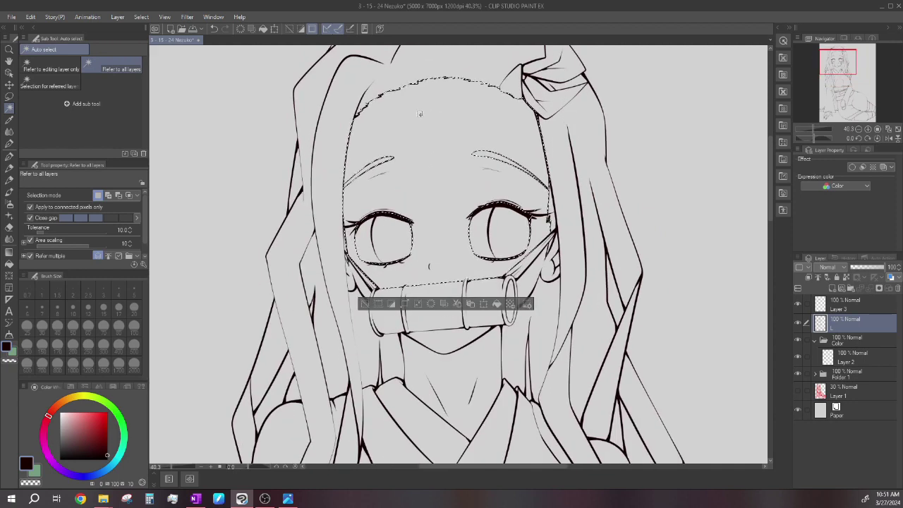
pyautogui.scroll(-2, 401, 201)
pyautogui.scroll(1, 395, 176)
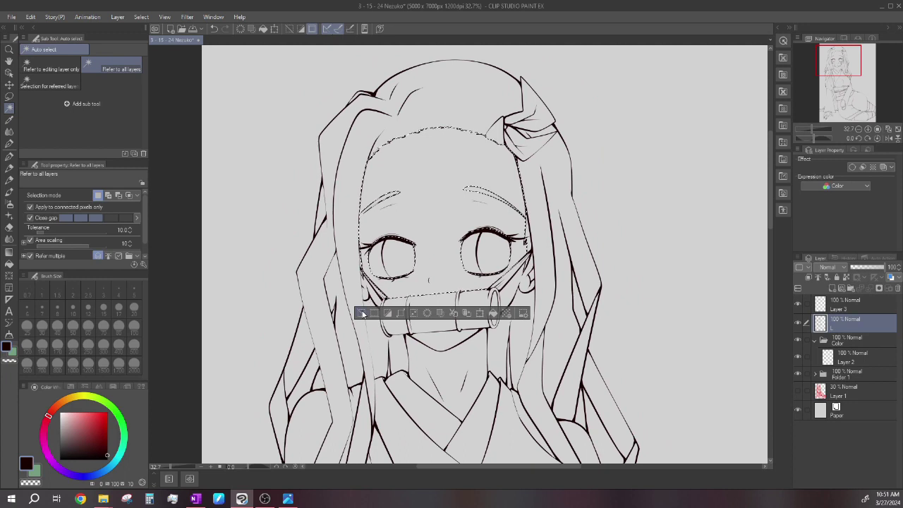
pyautogui.hotkey('ctrl', 'd')
# - Switch to the Fill tool using its Refer other layers sub tool
pyautogui.scroll(6, 383, 141)
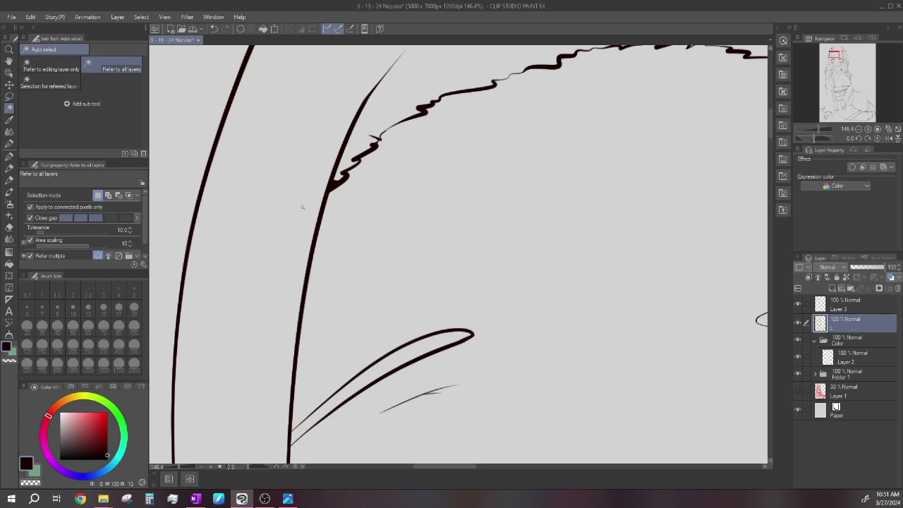
pyautogui.scroll(-3, 302, 206)
pyautogui.click(10, 264)
pyautogui.scroll(-2, 483, 202)
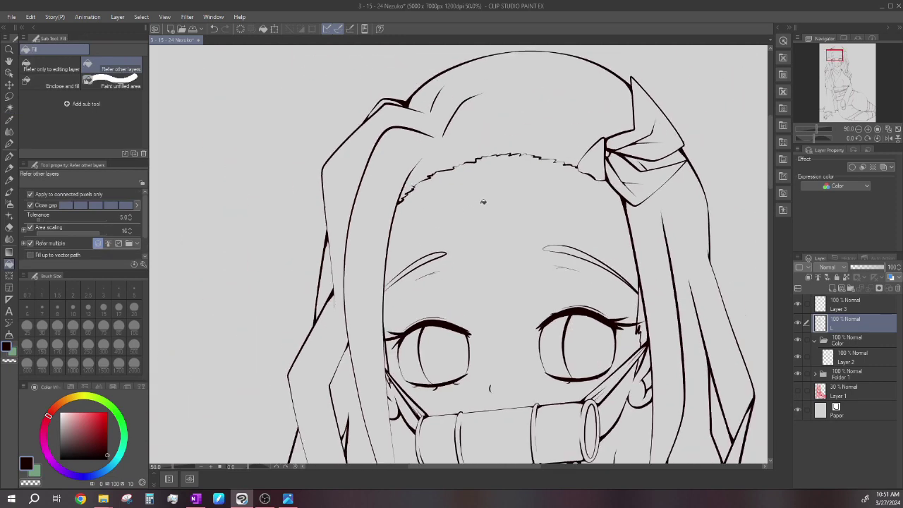
pyautogui.scroll(-5, 483, 201)
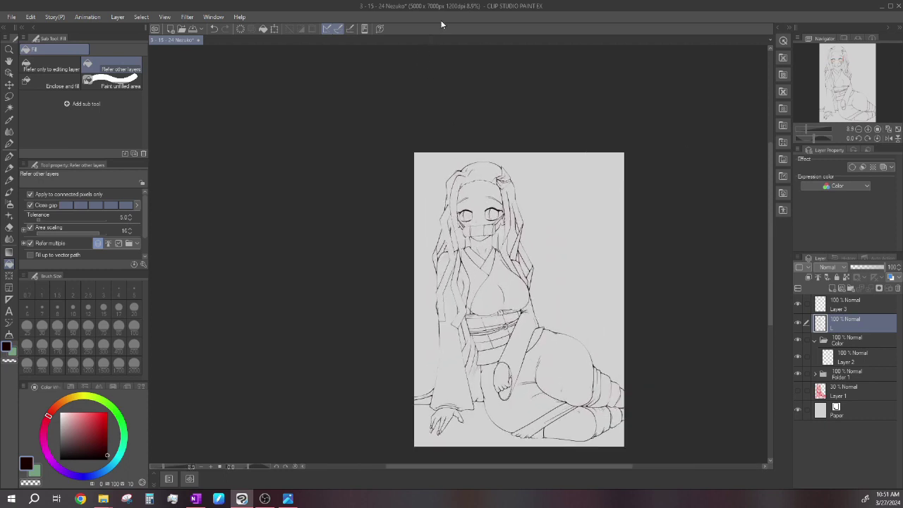
# - Compare the Auto select settings with those of the Fill tool, returning to Fill
pyautogui.scroll(1, 548, 323)
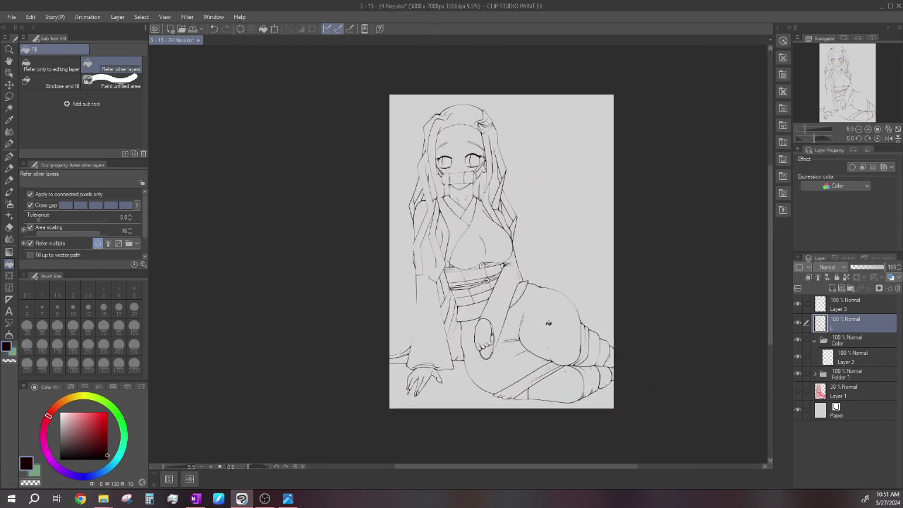
pyautogui.scroll(2, 529, 280)
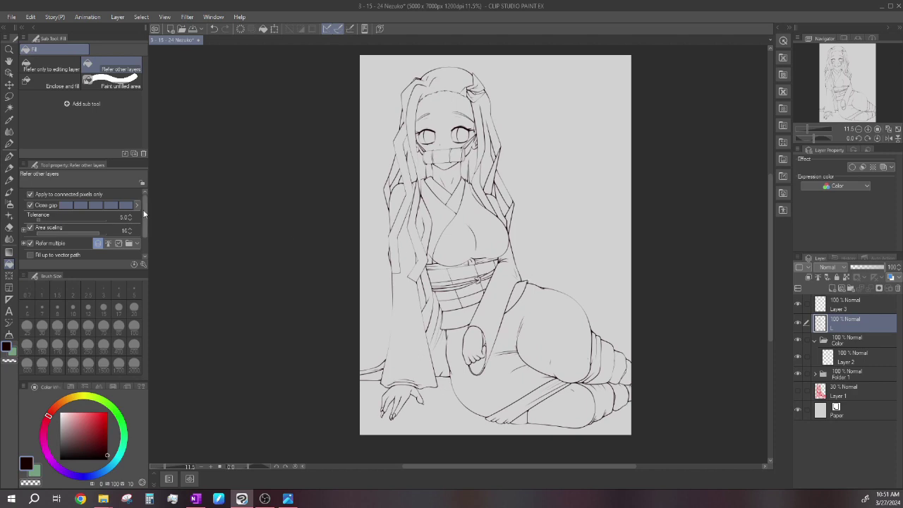
pyautogui.click(9, 107)
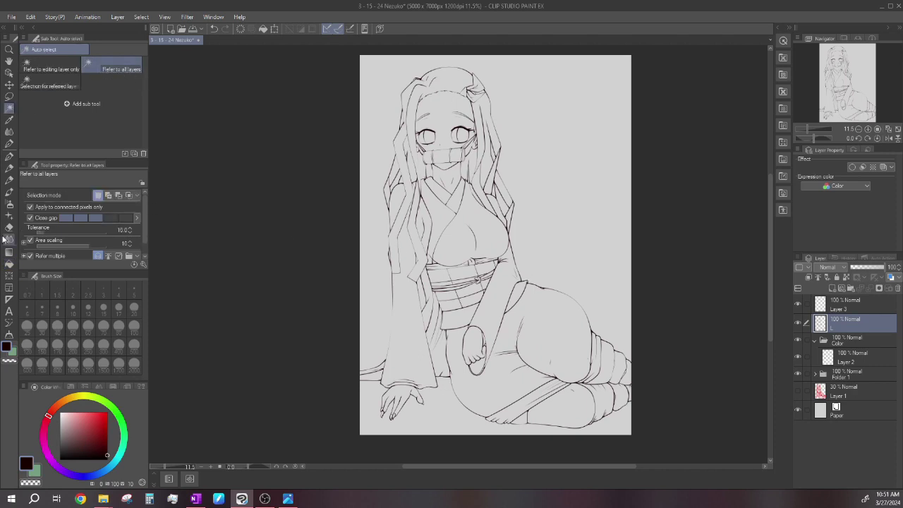
pyautogui.click(9, 263)
pyautogui.scroll(-2, 433, 184)
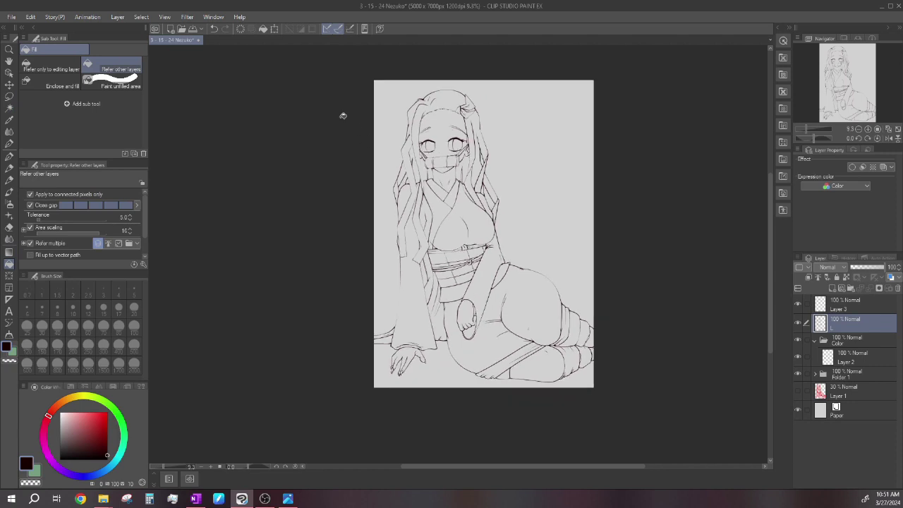
pyautogui.scroll(2, 442, 123)
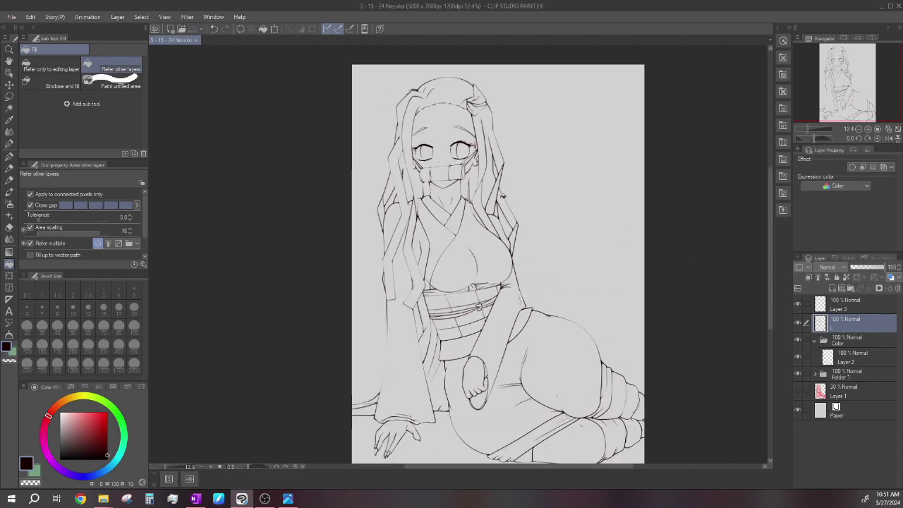
# - Toggle the visibility of Layer 3 off and on to examine which facial lines it holds
pyautogui.scroll(-1, 503, 196)
pyautogui.click(798, 304)
pyautogui.scroll(1, 462, 152)
pyautogui.scroll(3, 446, 134)
pyautogui.click(798, 304)
pyautogui.scroll(4, 524, 177)
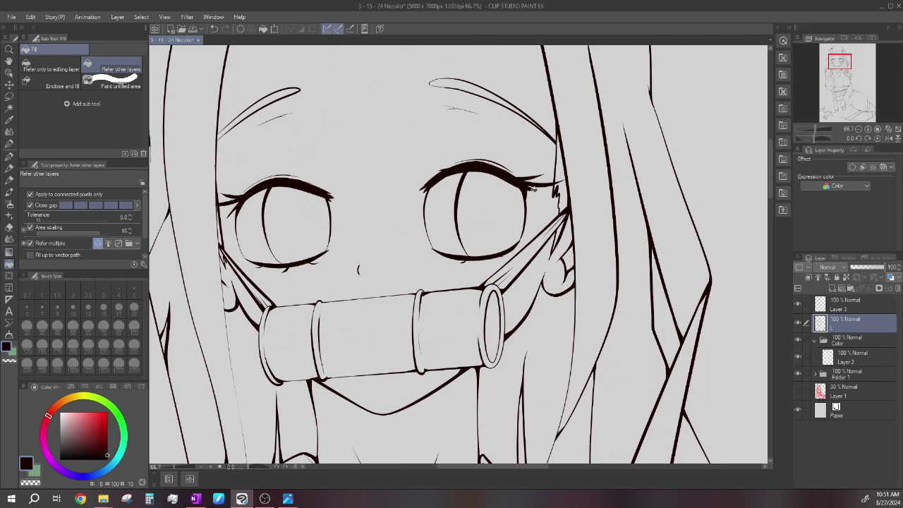
pyautogui.scroll(-5, 533, 192)
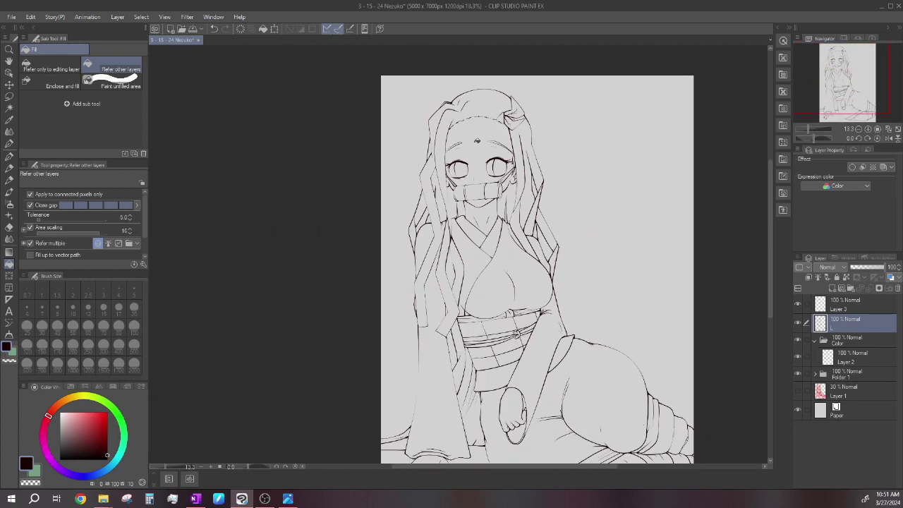
# - Hide Layer 3 and save the drawing
pyautogui.click(798, 305)
pyautogui.scroll(-2, 526, 171)
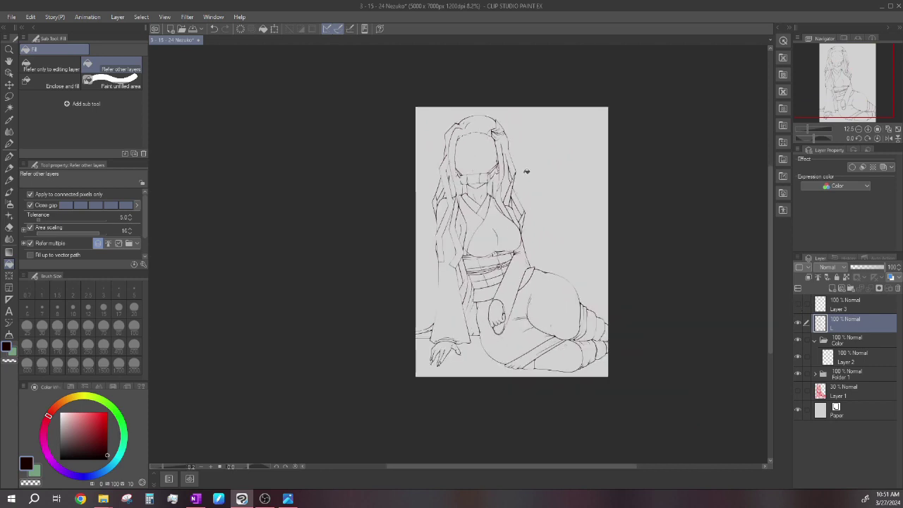
pyautogui.hotkey('ctrl', 's')
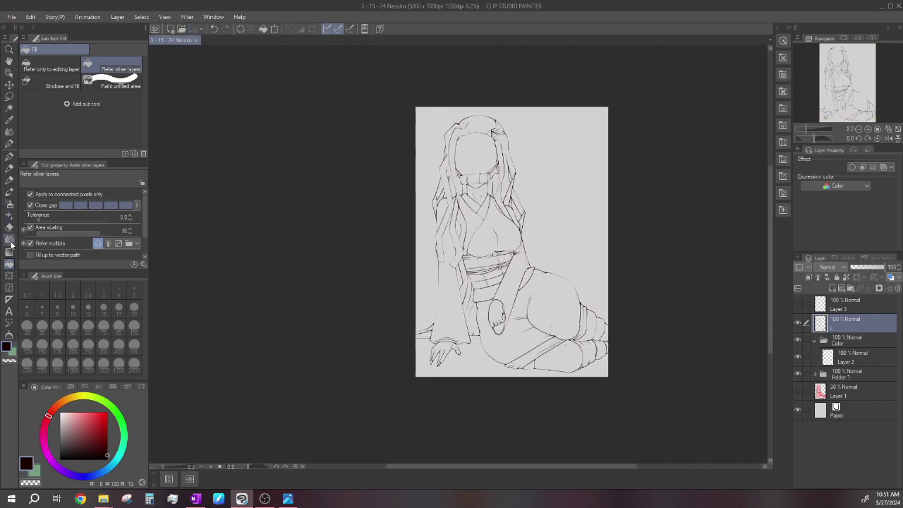
# - Make Layer 2 in the Color folder active and choose a light peach skin tone (H 24, S 26, V 92)
pyautogui.click(867, 360)
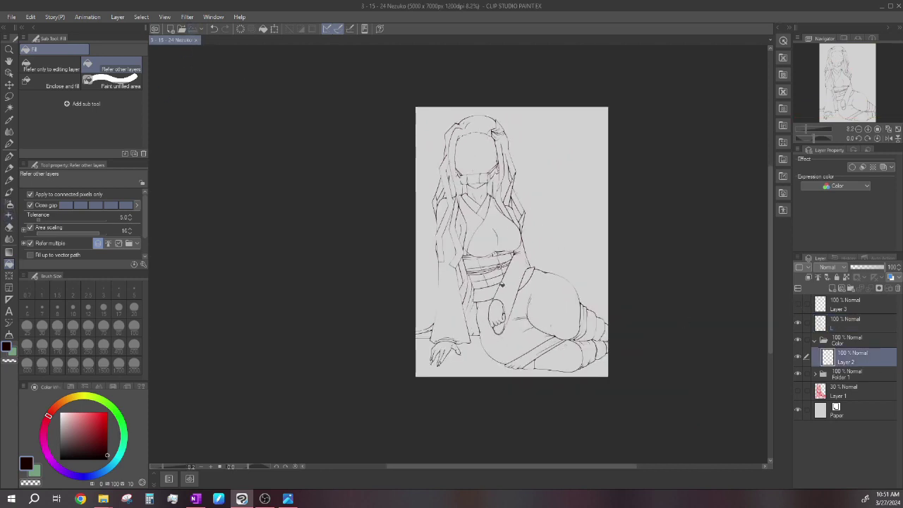
pyautogui.scroll(1, 562, 313)
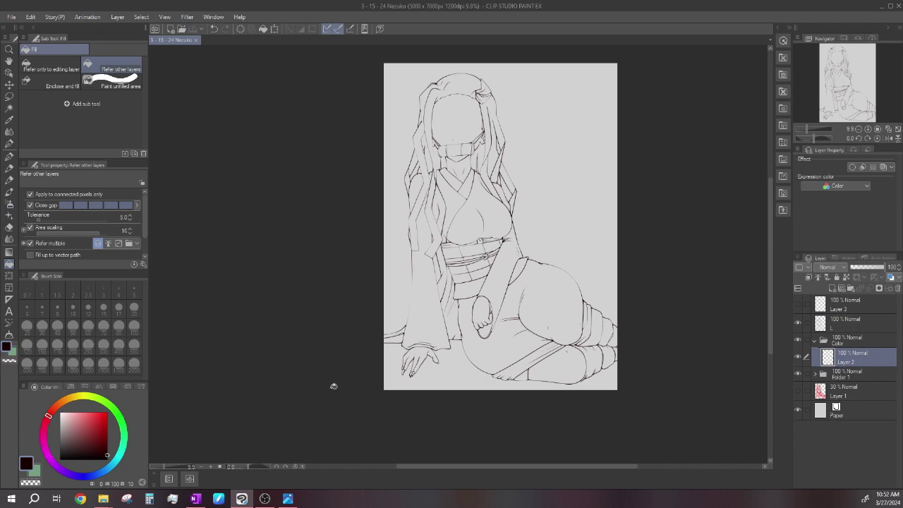
pyautogui.scroll(2, 334, 386)
pyautogui.click(61, 405)
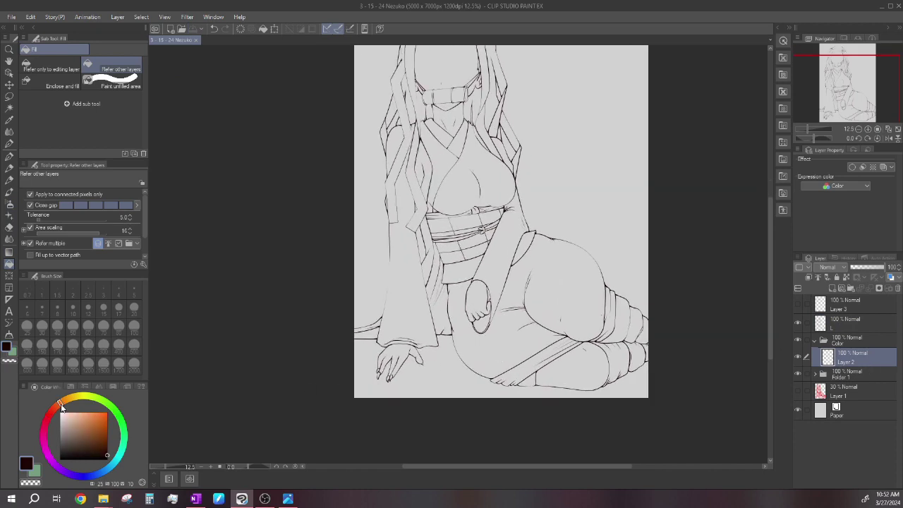
pyautogui.moveTo(62, 407); pyautogui.dragTo(60, 406)
pyautogui.click(76, 413)
# - Fill the hand resting on the ground with the peach skin tone
pyautogui.scroll(2, 409, 347)
pyautogui.click(409, 351)
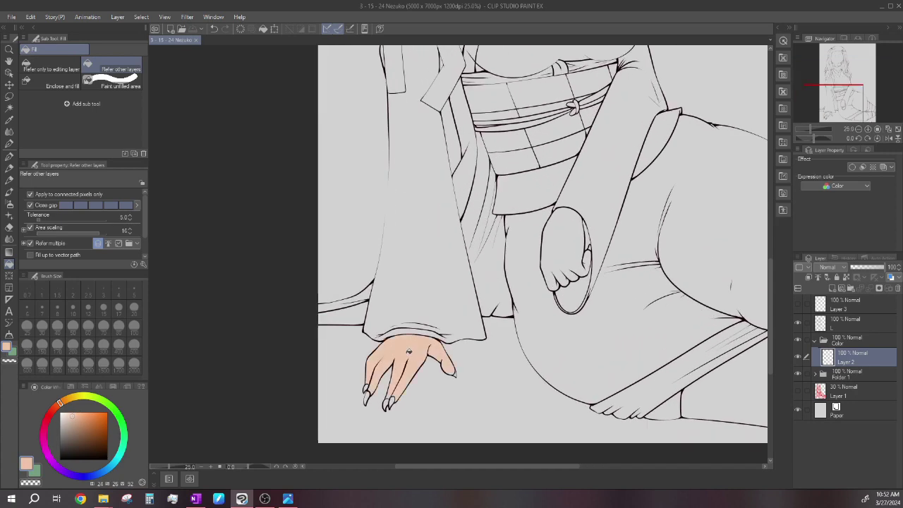
pyautogui.scroll(-1, 413, 326)
pyautogui.scroll(2, 406, 349)
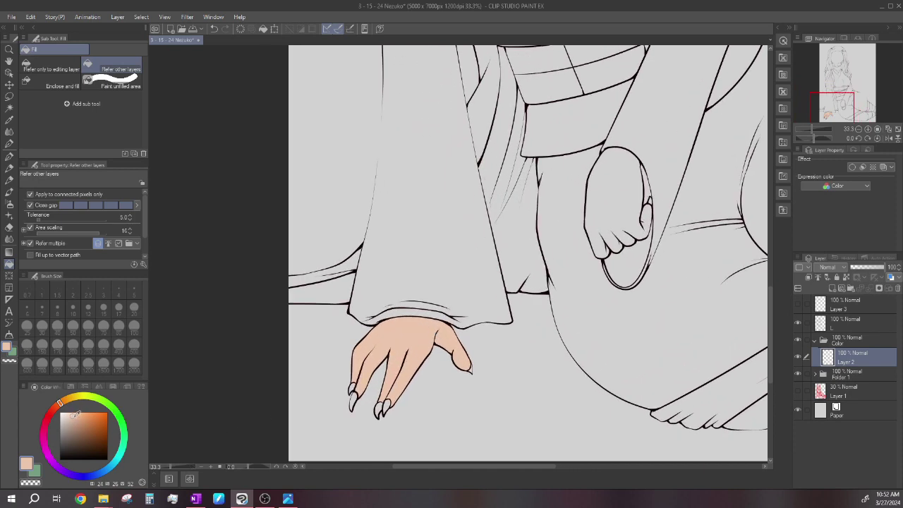
pyautogui.click(74, 416)
pyautogui.scroll(-3, 399, 326)
pyautogui.scroll(3, 600, 233)
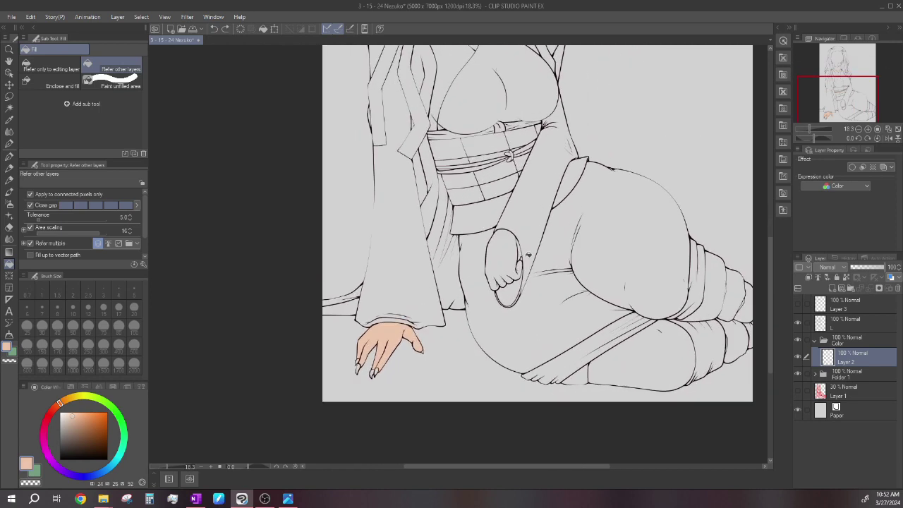
# - Fill the curled hand near the lap with the peach skin tone
pyautogui.click(514, 257)
pyautogui.scroll(3, 514, 256)
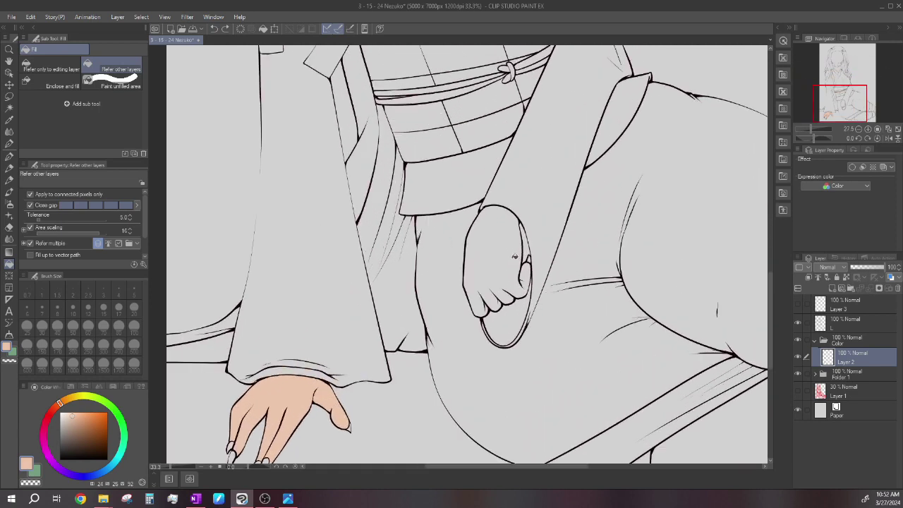
pyautogui.scroll(-5, 496, 210)
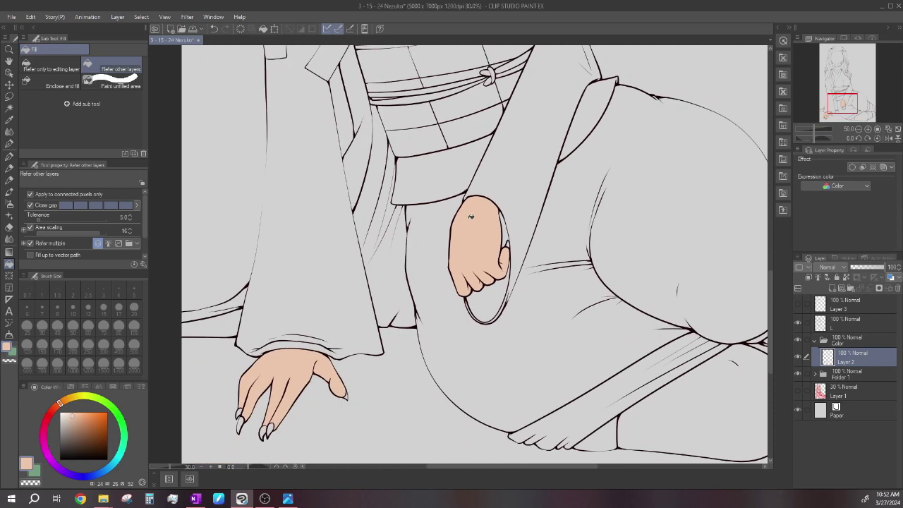
# - Try filling the folded lower leg with the peach skin tone
pyautogui.click(510, 296)
pyautogui.scroll(-2, 510, 296)
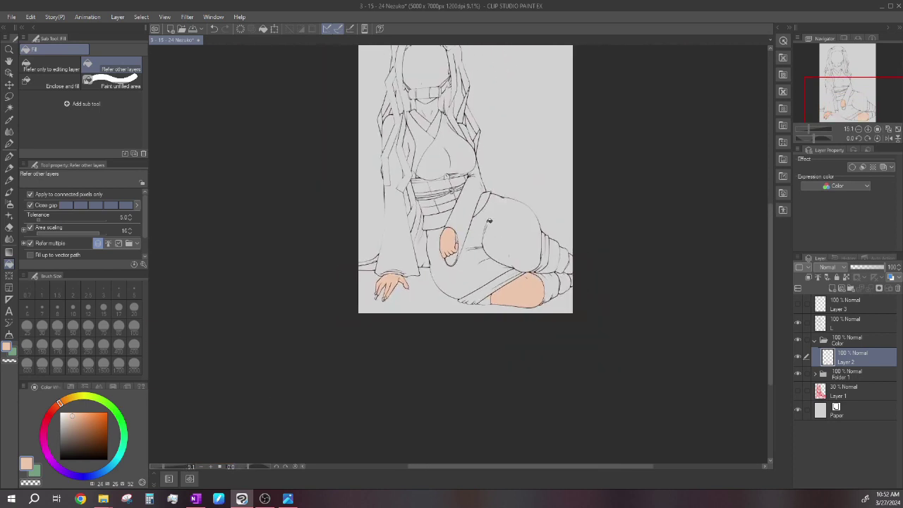
pyautogui.scroll(2, 534, 262)
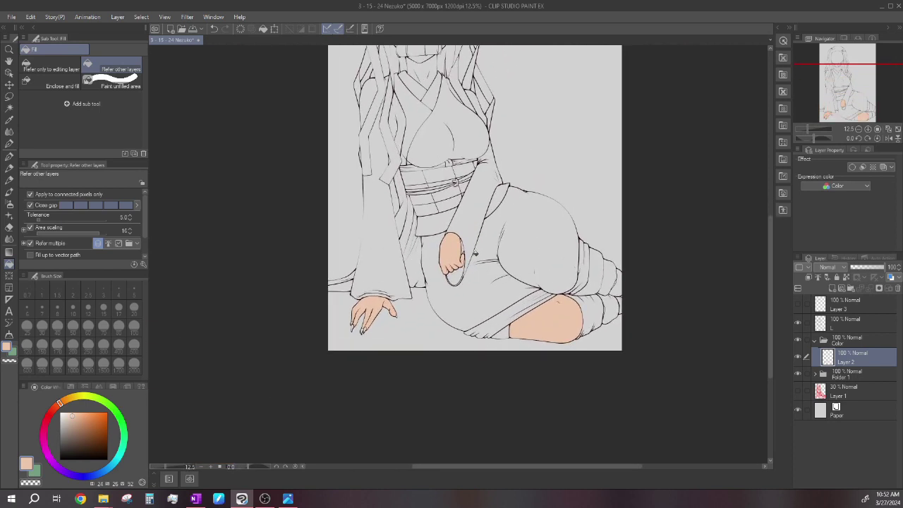
# - Fill the small foot area beside the toes with the peach skin tone
pyautogui.click(505, 328)
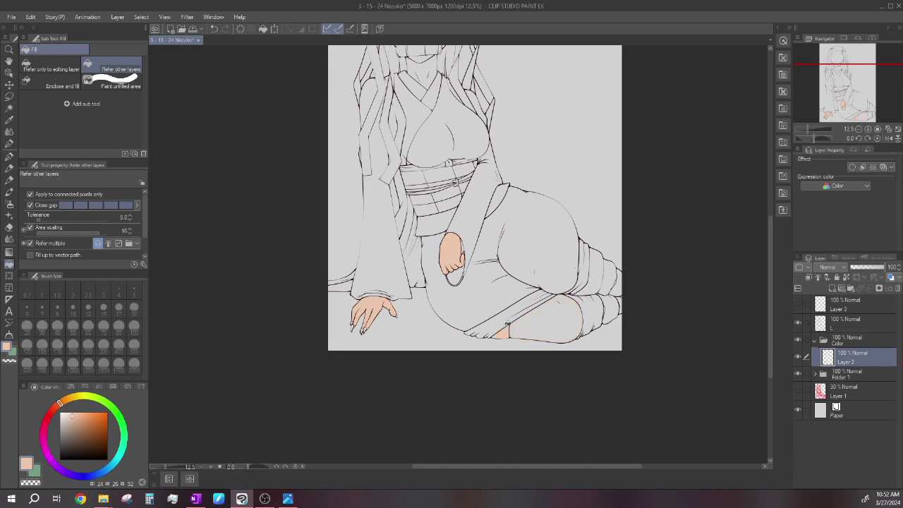
pyautogui.scroll(-1, 481, 306)
pyautogui.scroll(1, 481, 306)
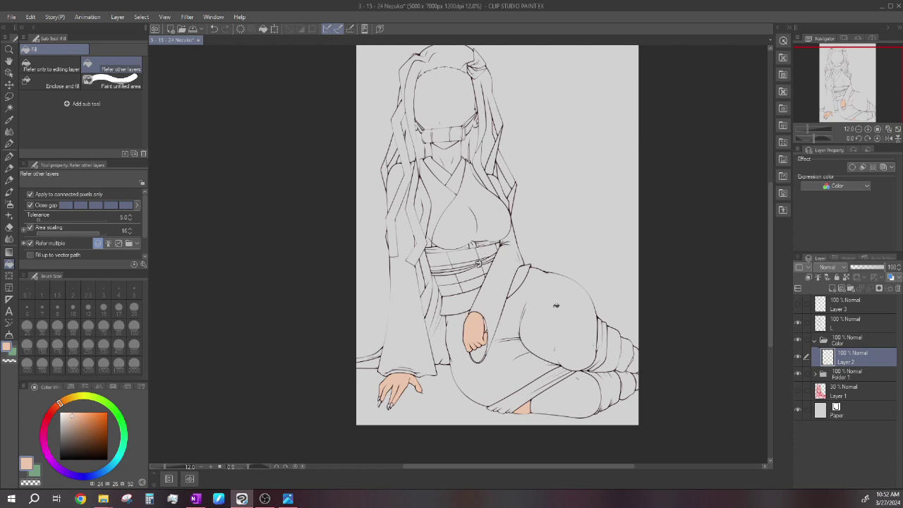
# - Fill the neck between the chin and the kimono collar with the peach skin tone
pyautogui.scroll(-1, 504, 323)
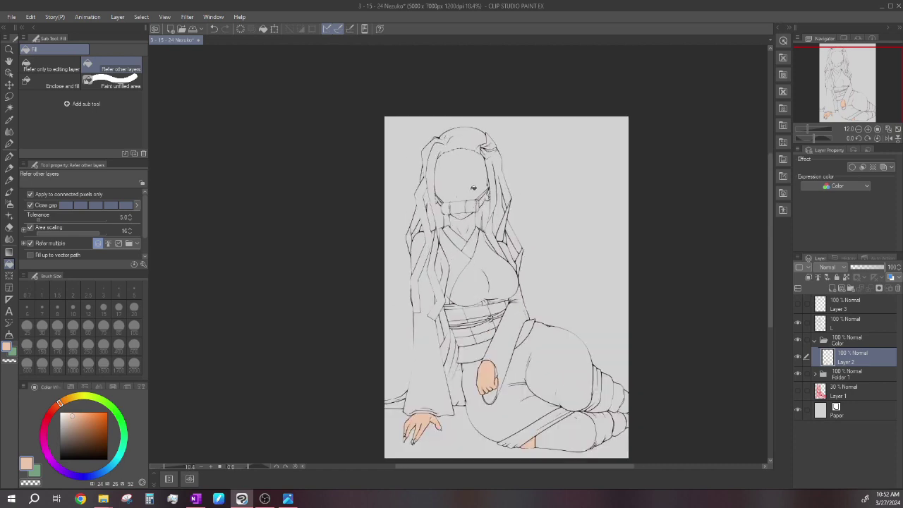
pyautogui.scroll(2, 472, 185)
pyautogui.click(192, 29)
pyautogui.scroll(2, 443, 198)
pyautogui.click(455, 300)
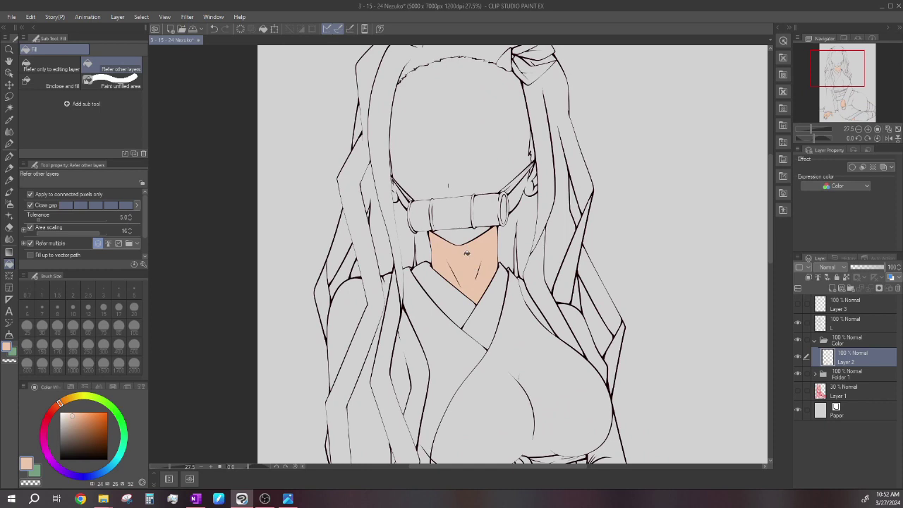
# - Choose a darker, redder skin shade and fill the small inner-ear area beside the mouthpiece strap with it
pyautogui.scroll(3, 399, 180)
pyautogui.scroll(-4, 399, 180)
pyautogui.scroll(3, 585, 193)
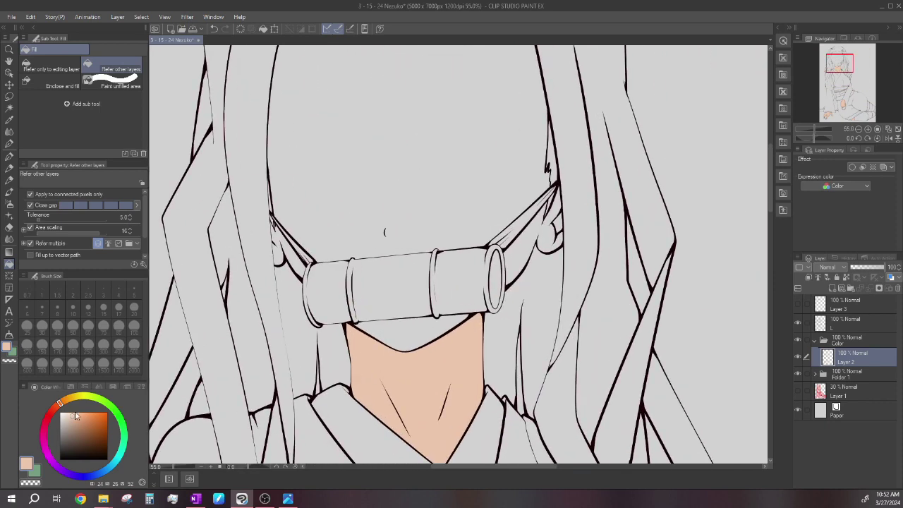
pyautogui.click(78, 420)
pyautogui.click(57, 406)
pyautogui.click(558, 223)
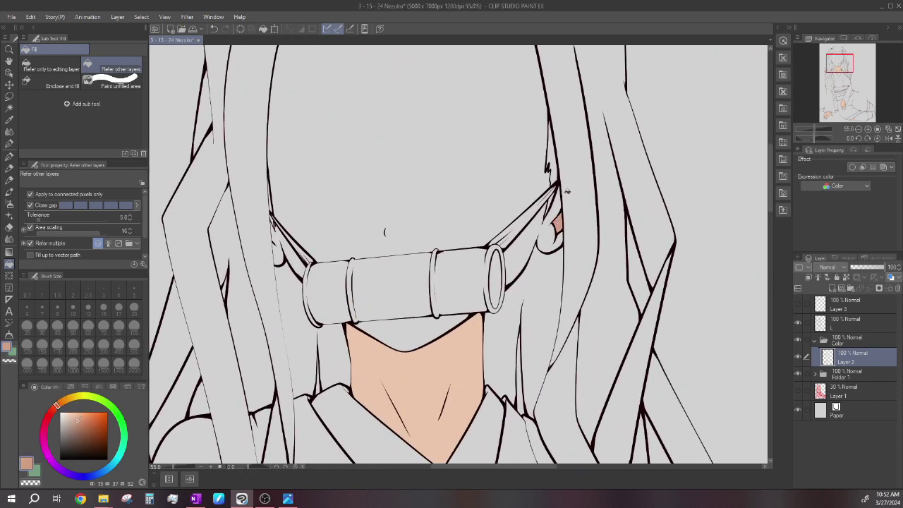
# - Resample the neck's peach, try a slightly deeper shade on the inner ear, and adjust it to hue 24, saturation 34, value 83
pyautogui.keyDown('alt'); pyautogui.click(459, 341); pyautogui.keyUp('alt')
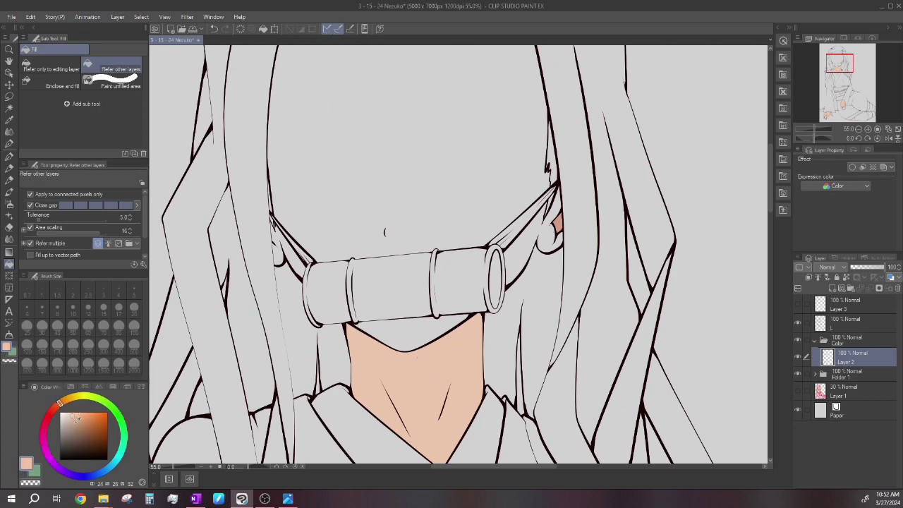
pyautogui.click(78, 416)
pyautogui.click(555, 220)
pyautogui.moveTo(77, 417)
pyautogui.mouseDown()
pyautogui.moveTo(110, 411)
pyautogui.moveTo(54, 402)
pyautogui.moveTo(62, 457)
pyautogui.mouseUp()
pyautogui.moveTo(83, 449); pyautogui.dragTo(79, 415)
pyautogui.rightClick(460, 342)
pyautogui.click(79, 417)
pyautogui.scroll(-6, 563, 221)
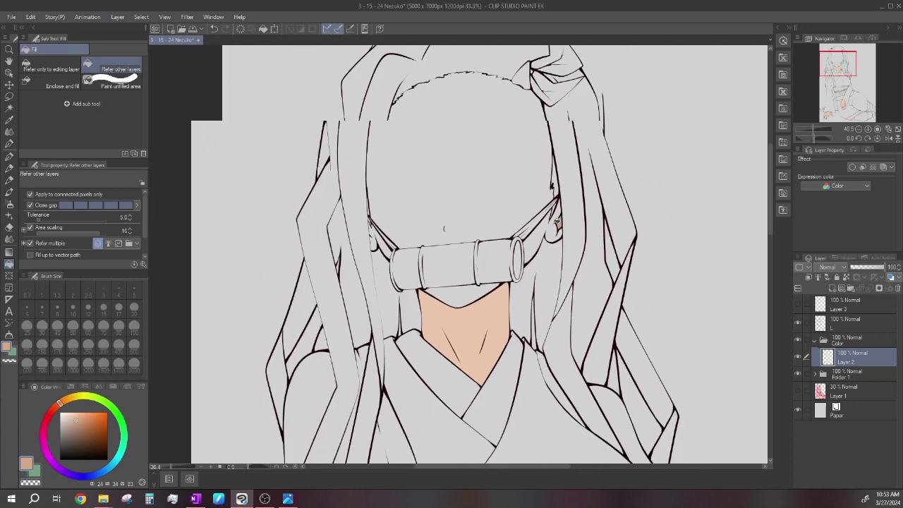
pyautogui.scroll(1, 542, 154)
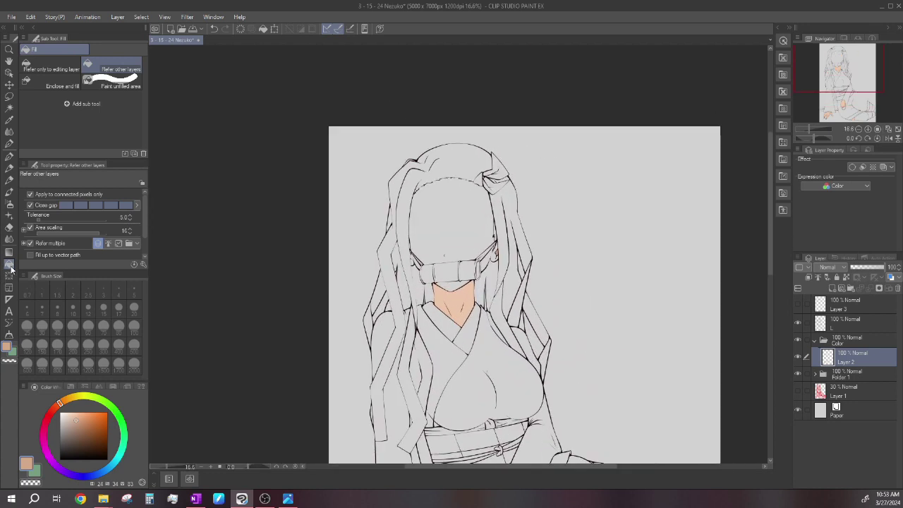
pyautogui.scroll(2, 531, 171)
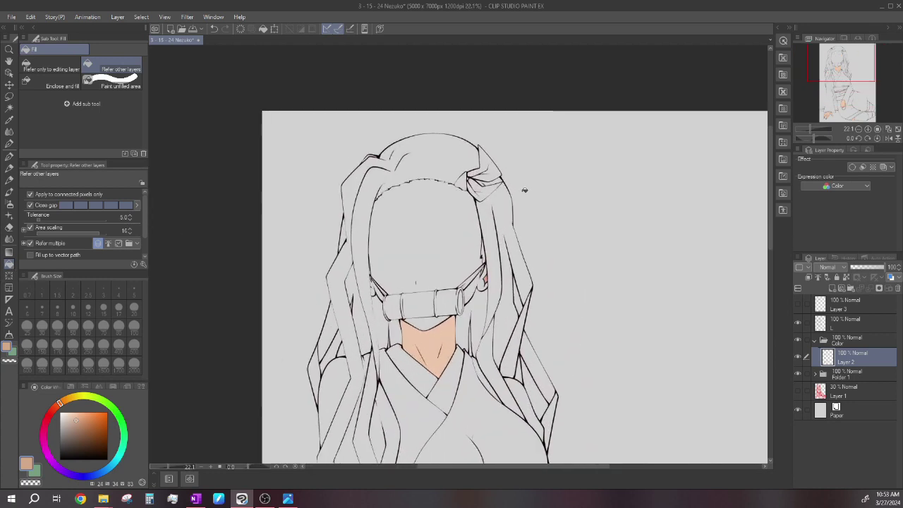
pyautogui.scroll(-3, 528, 181)
pyautogui.scroll(5, 621, 428)
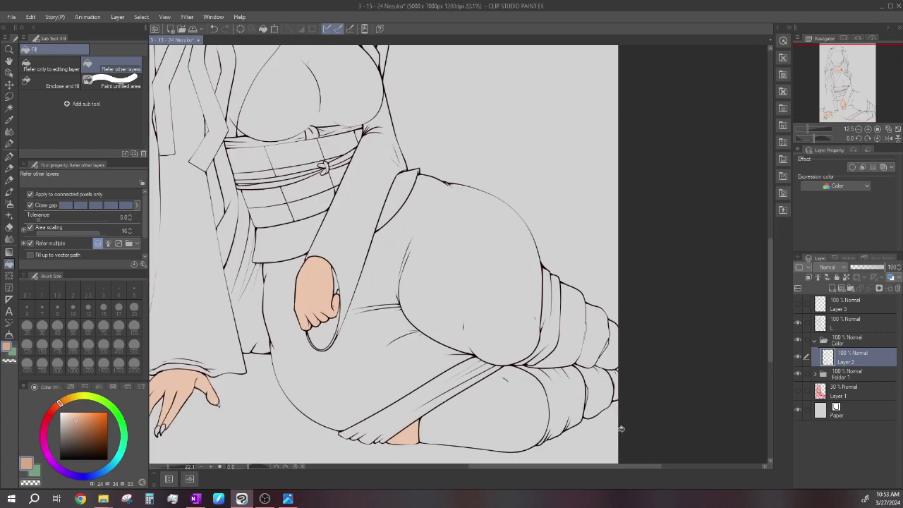
pyautogui.scroll(3, 621, 428)
pyautogui.scroll(-6, 542, 315)
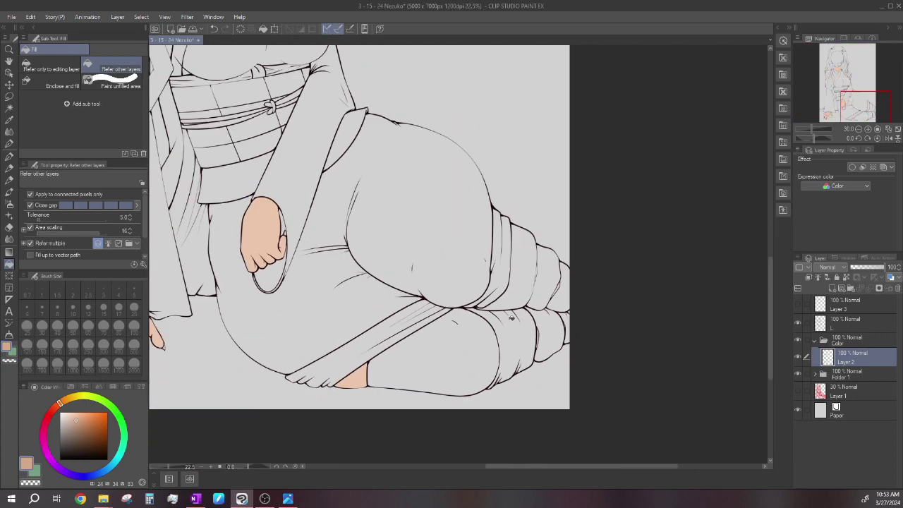
# - Fill the sections of the hair bow with a light pink of hue 332, saturation 28, value 88
pyautogui.scroll(4, 416, 189)
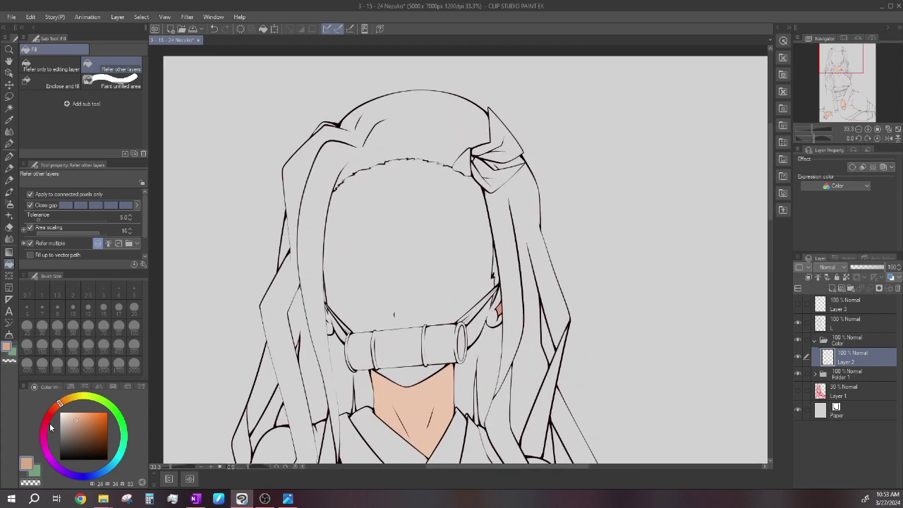
pyautogui.click(45, 431)
pyautogui.click(71, 416)
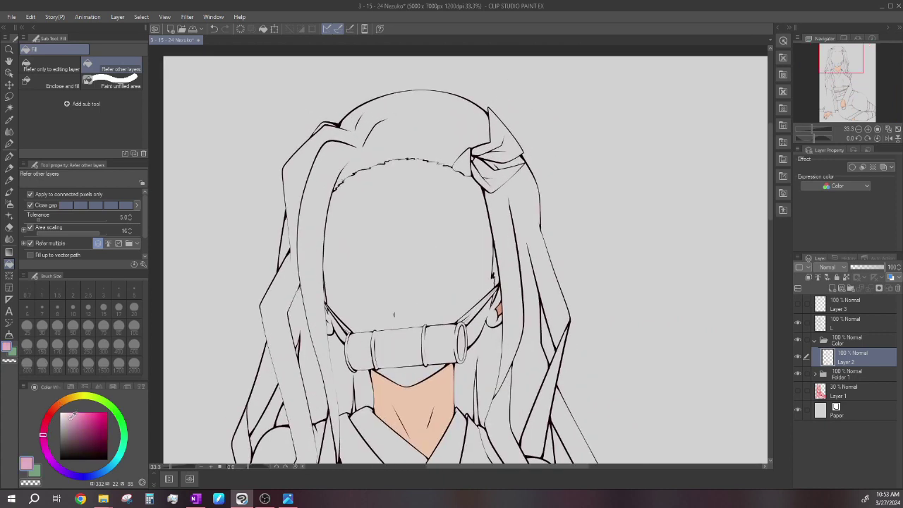
pyautogui.click(497, 170)
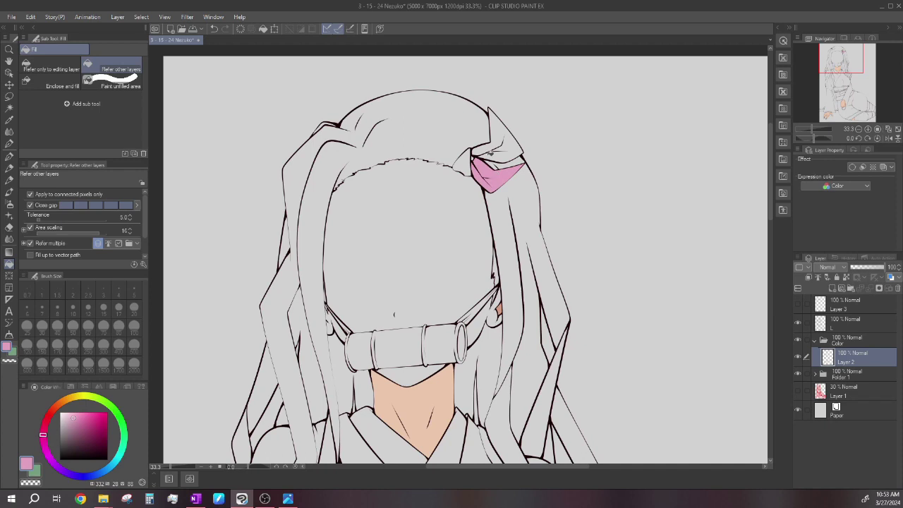
pyautogui.click(490, 152)
pyautogui.scroll(2, 490, 152)
pyautogui.click(457, 161)
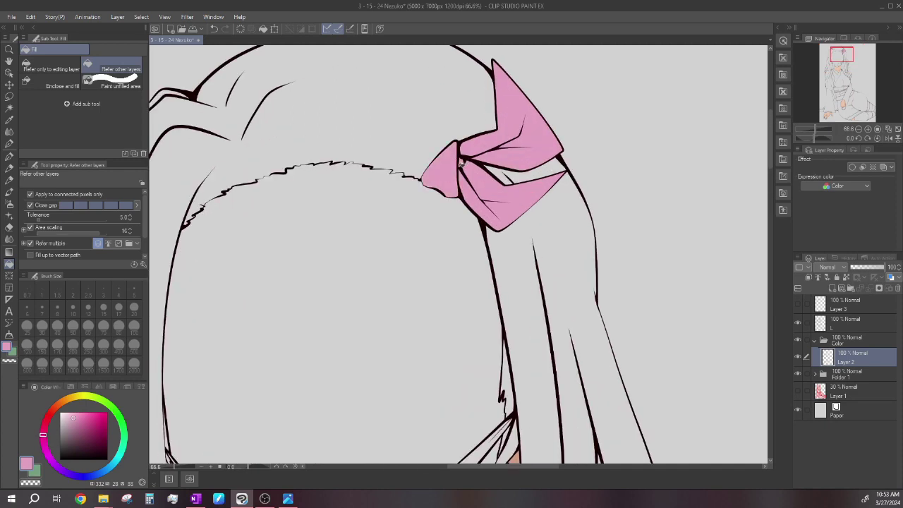
# - Add a new raster layer above the skin colour layer inside the Color folder
pyautogui.scroll(-6, 459, 161)
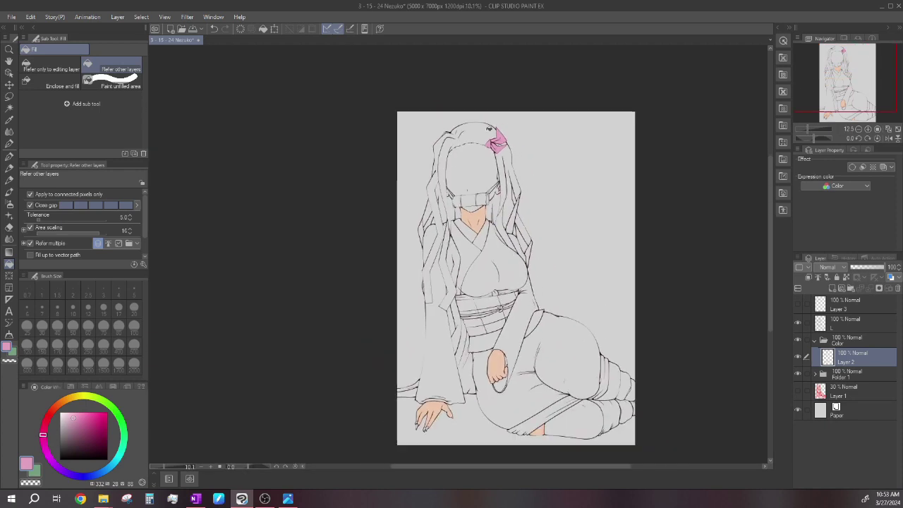
pyautogui.scroll(1, 516, 278)
pyautogui.hotkey('ctrl', 'shift', 'n')
pyautogui.scroll(2, 538, 242)
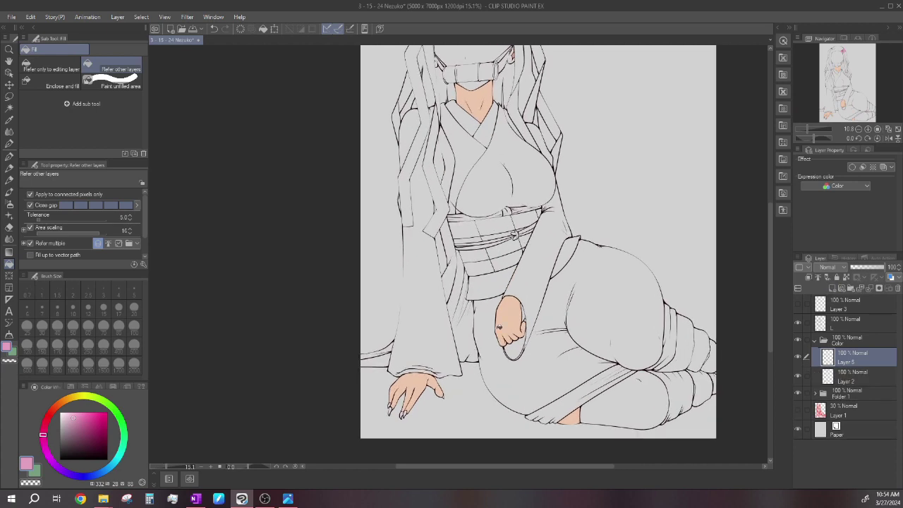
# - Sample the peach skin tone from the hand and fill the face, chin and ear areas around the mouthpiece with it
pyautogui.scroll(1, 499, 326)
pyautogui.keyDown('alt'); pyautogui.click(514, 317); pyautogui.keyUp('alt')
pyautogui.scroll(-3, 514, 316)
pyautogui.scroll(4, 458, 181)
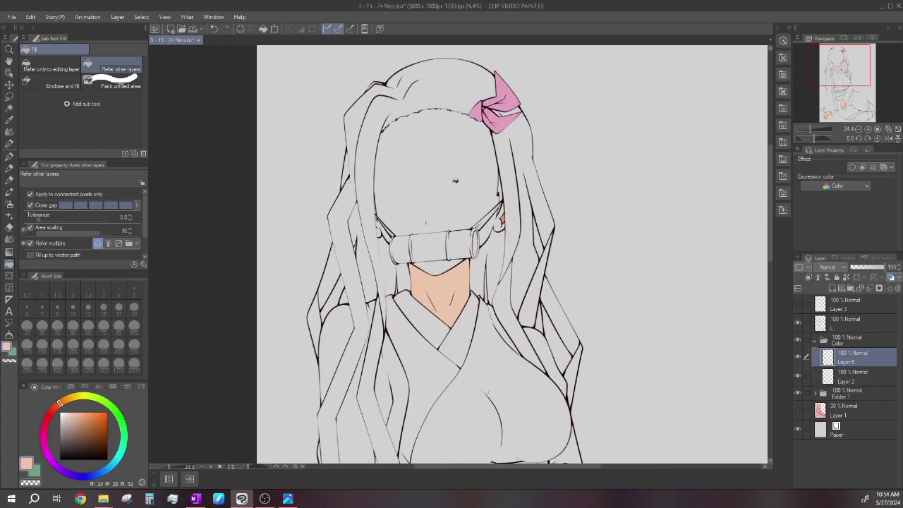
pyautogui.click(398, 221)
pyautogui.scroll(4, 387, 227)
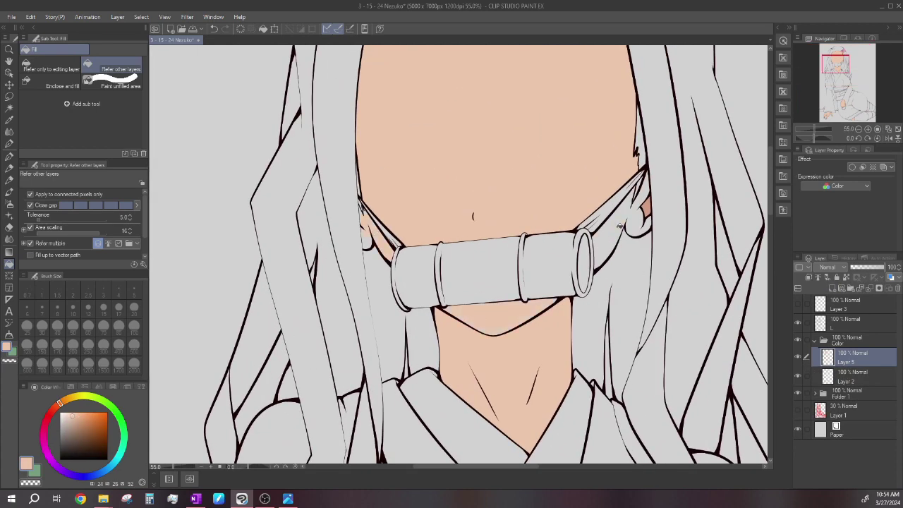
pyautogui.scroll(4, 370, 212)
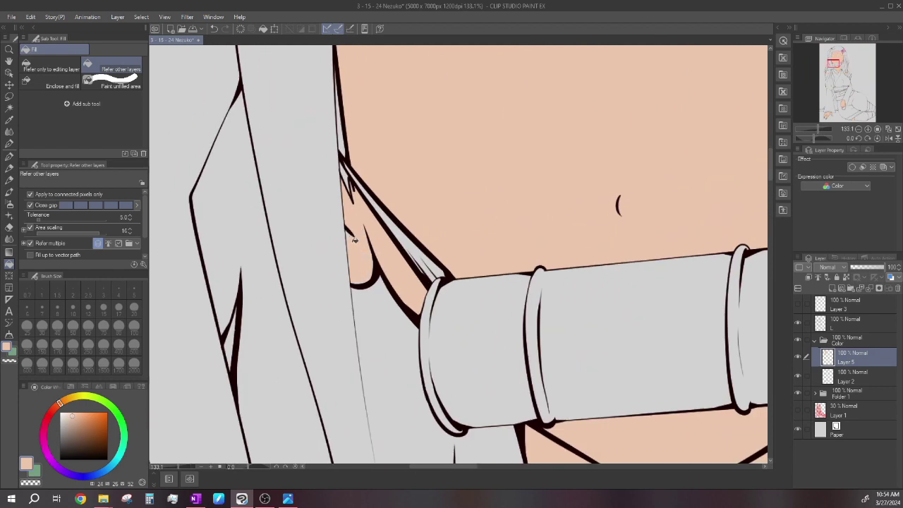
# - Touch up the small unfilled gaps among the hair strands by the ear in peach with the G-pen at size 10
pyautogui.click(9, 155)
pyautogui.scroll(4, 370, 244)
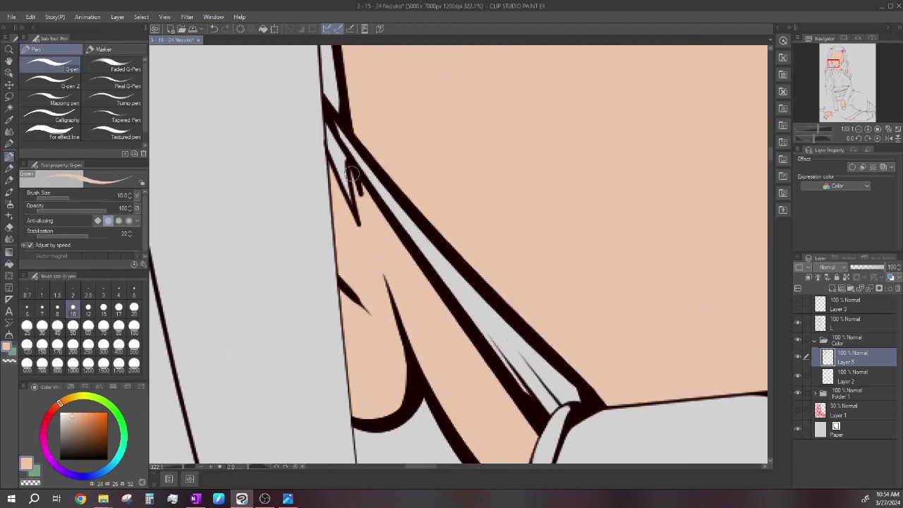
pyautogui.scroll(-4, 371, 245)
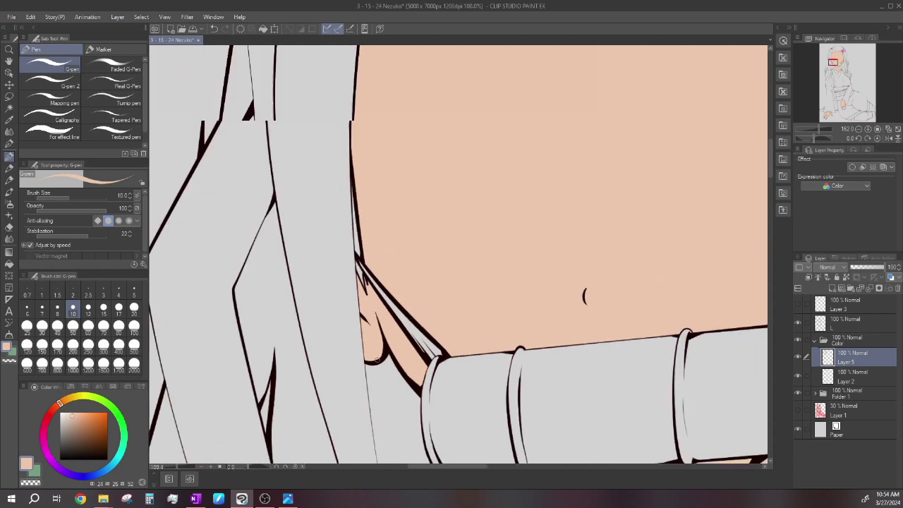
# - Paint peach into the small unfilled gaps along the jagged hairline on the forehead with the G-pen
pyautogui.scroll(7, 393, 182)
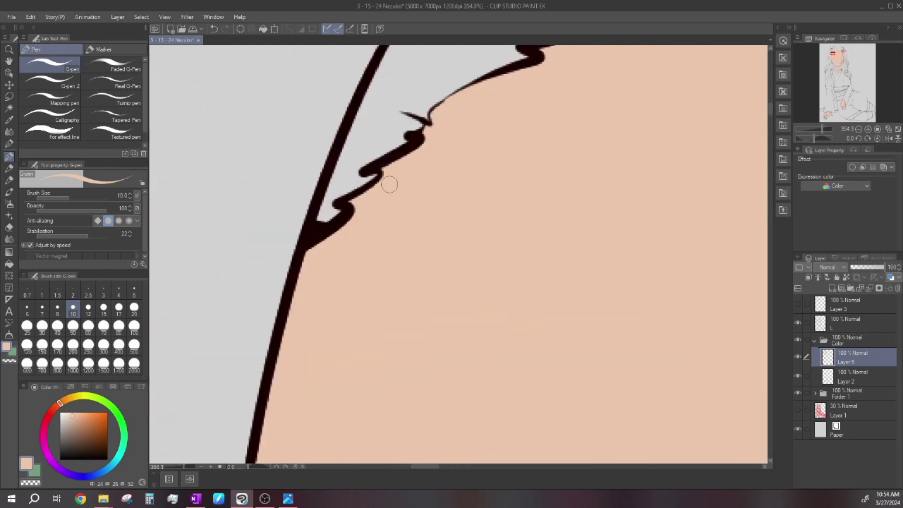
pyautogui.scroll(-7, 393, 182)
pyautogui.scroll(7, 371, 182)
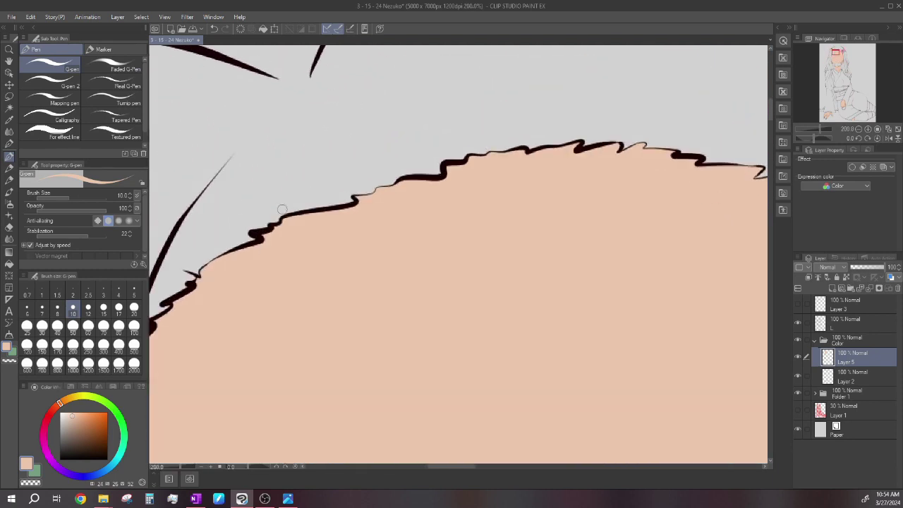
pyautogui.scroll(-8, 282, 210)
pyautogui.scroll(3, 494, 203)
pyautogui.scroll(-10, 488, 158)
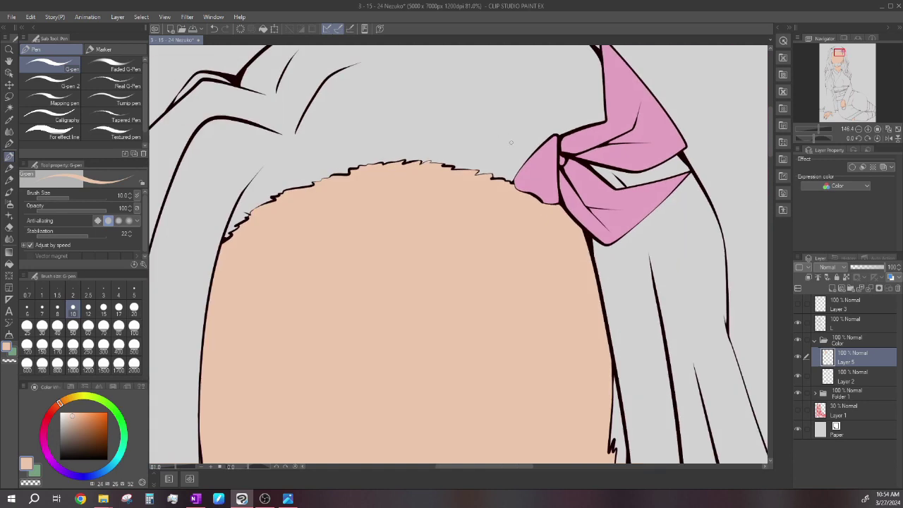
# - Return to the Fill tool and inspect the skin colouring on the face, hands and foot across the whole figure
pyautogui.scroll(6, 477, 331)
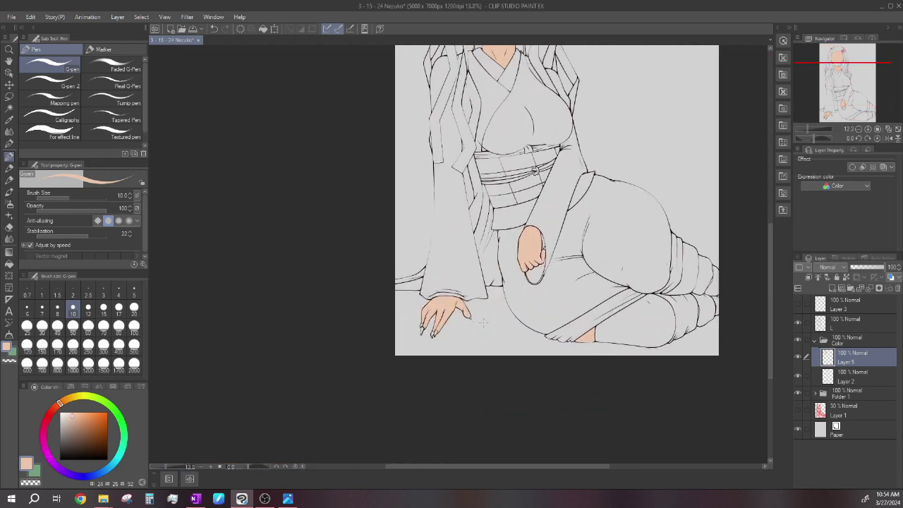
pyautogui.press('g')
pyautogui.scroll(-5, 428, 300)
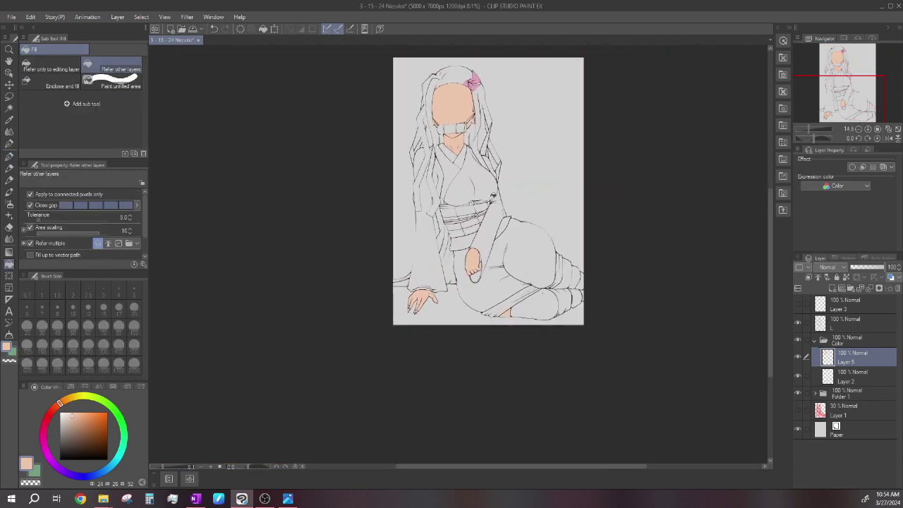
pyautogui.scroll(8, 464, 304)
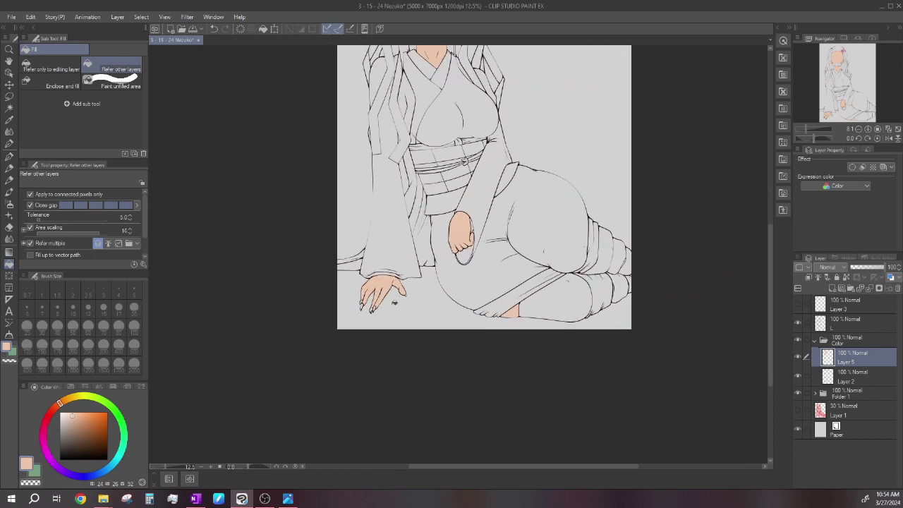
pyautogui.scroll(-7, 640, 258)
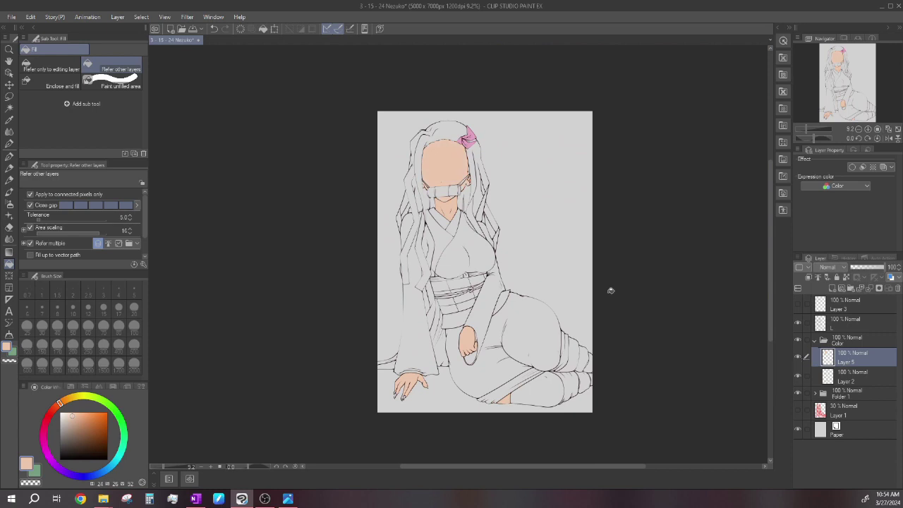
pyautogui.scroll(5, 433, 346)
pyautogui.scroll(-4, 418, 351)
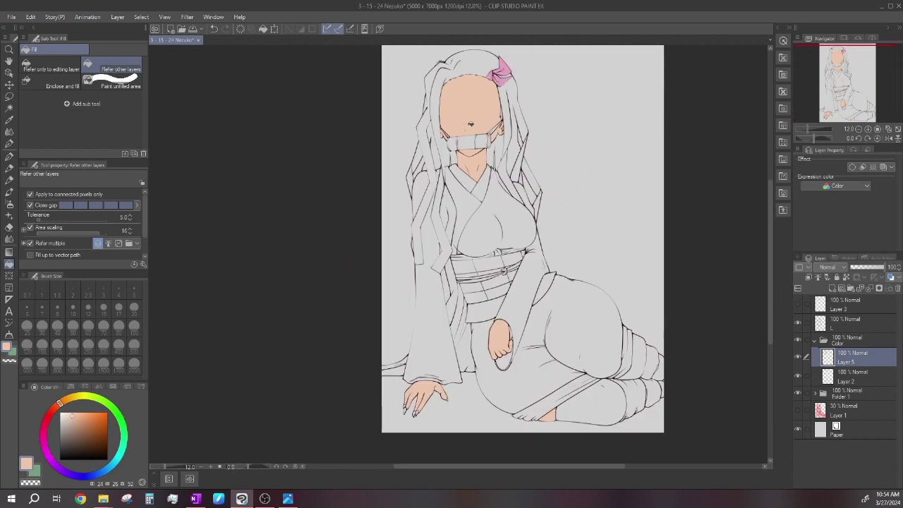
pyautogui.scroll(1, 464, 110)
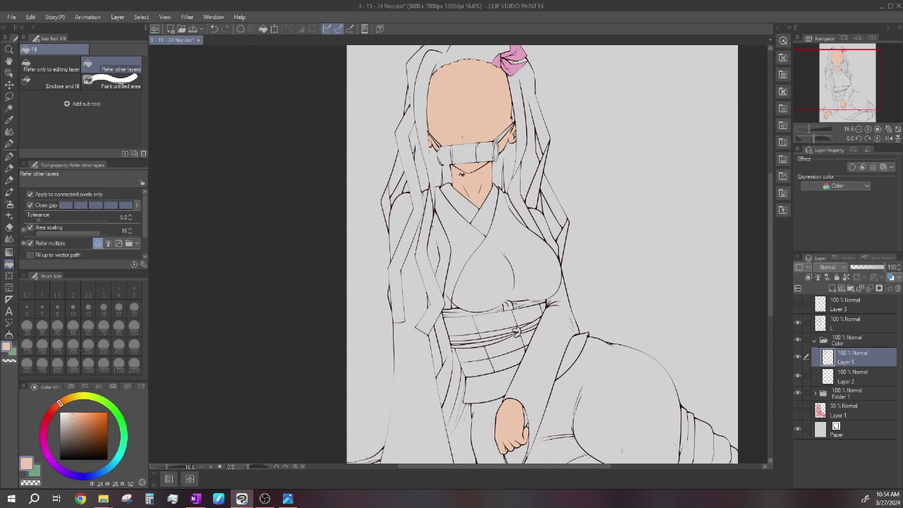
pyautogui.scroll(-3, 510, 152)
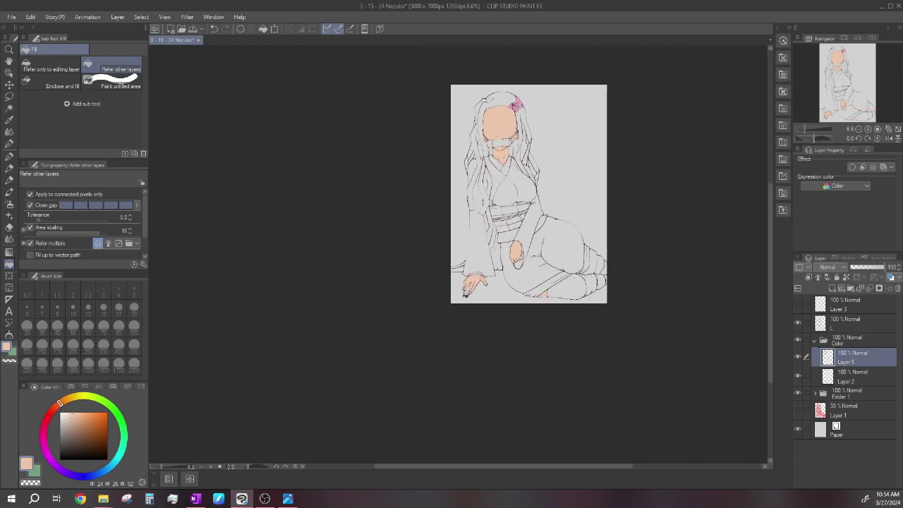
# - Choose a muted red and fill the little fingernail of the hand resting on the ground with it
pyautogui.scroll(6, 473, 285)
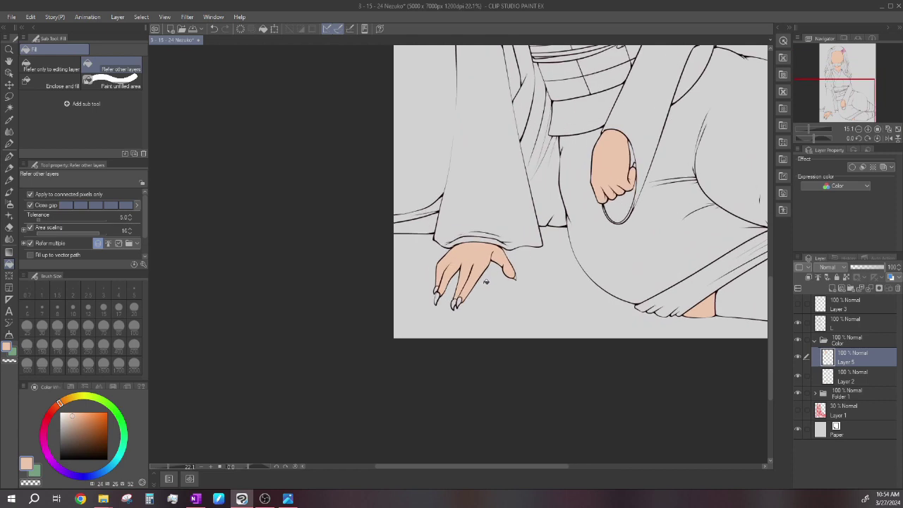
pyautogui.scroll(2, 478, 243)
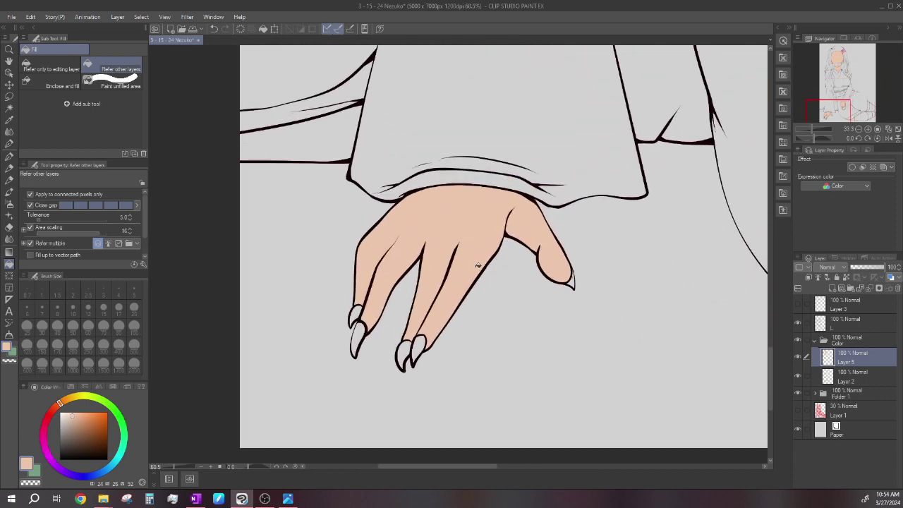
pyautogui.click(48, 417)
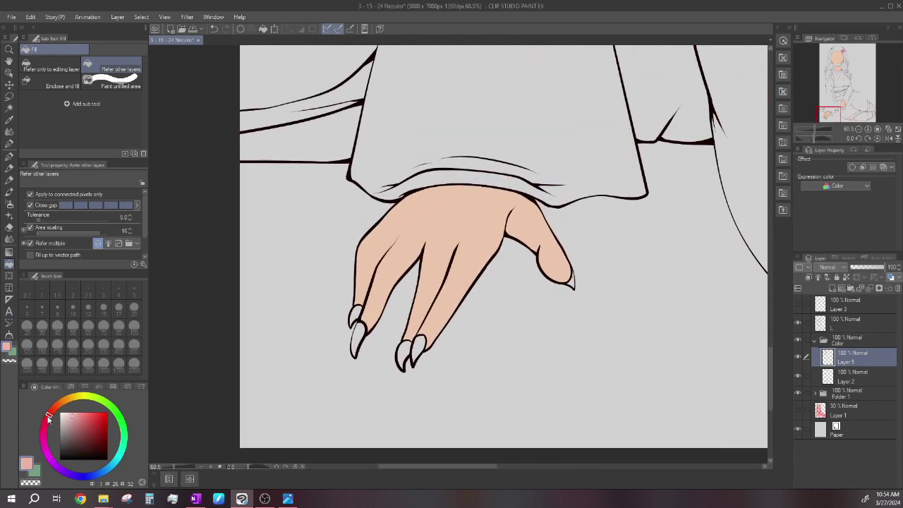
pyautogui.click(91, 420)
pyautogui.click(359, 311)
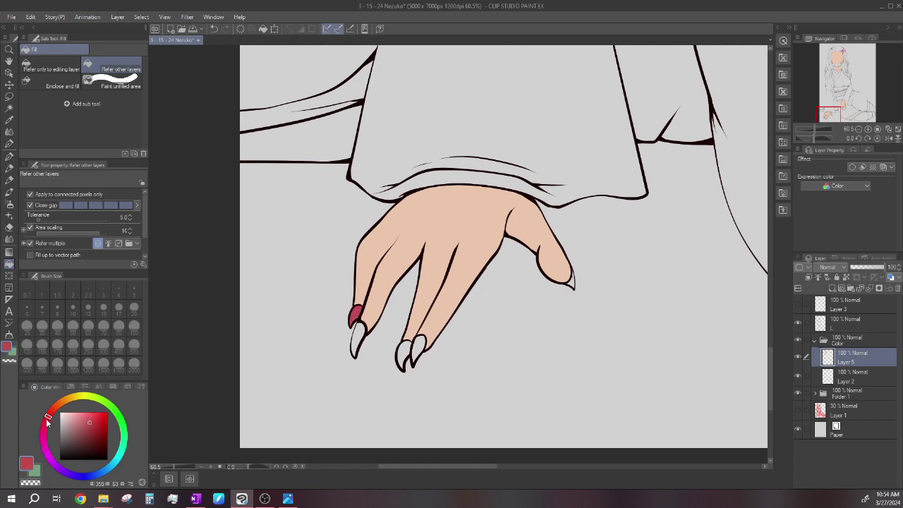
# - Fill the remaining nails of the hand resting on the ground with a lighter pink-red and touch up the thumbnail with the G-pen
pyautogui.click(86, 415)
pyautogui.click(359, 332)
pyautogui.click(405, 346)
pyautogui.click(419, 342)
pyautogui.scroll(2, 558, 277)
pyautogui.click(556, 278)
pyautogui.scroll(3, 593, 275)
pyautogui.press('p')
pyautogui.scroll(2, 504, 261)
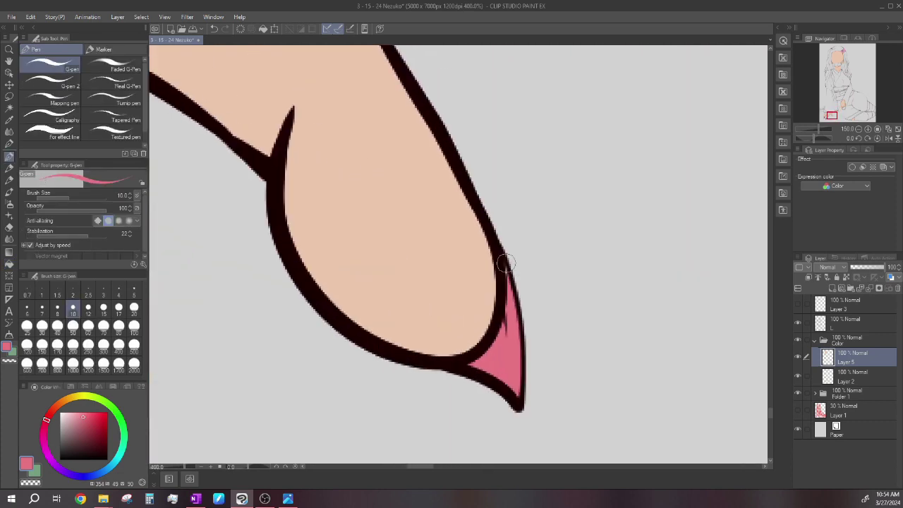
# - Fill the visible fingernail of the hand in the lap with the same pink-red using the Fill tool
pyautogui.click(9, 263)
pyautogui.scroll(-10, 332, 275)
pyautogui.scroll(5, 515, 148)
pyautogui.click(507, 140)
pyautogui.scroll(-8, 519, 169)
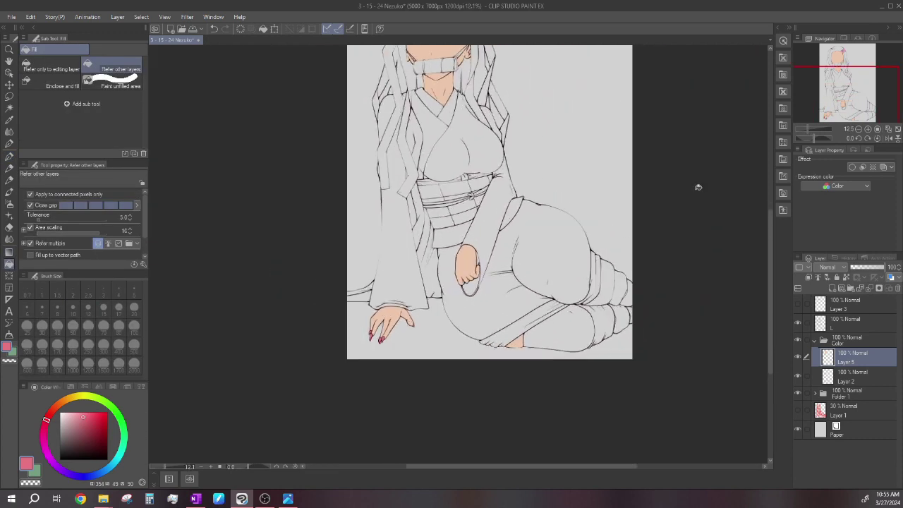
# - Choose a very pale pink and fill the rounded cloth area over the lower leg beside the bare ankle
pyautogui.scroll(3, 638, 337)
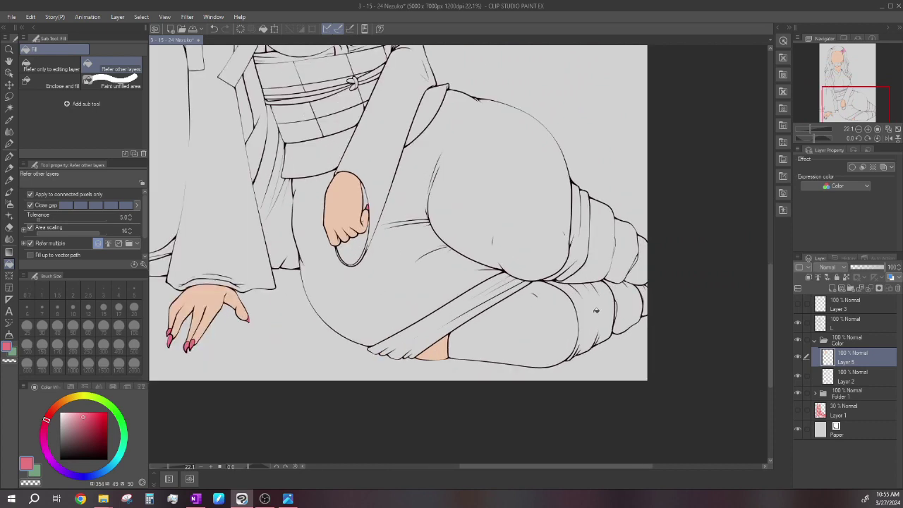
pyautogui.scroll(-1, 492, 300)
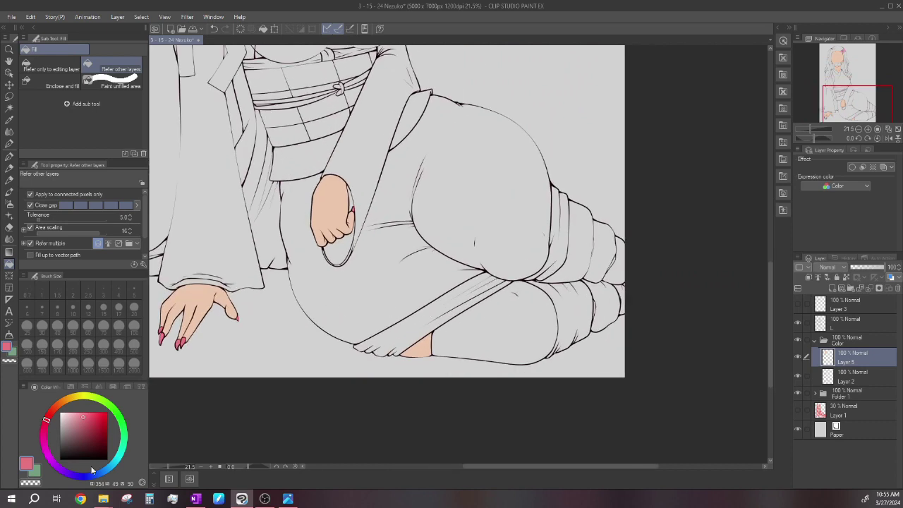
pyautogui.click(69, 414)
pyautogui.click(498, 350)
pyautogui.scroll(1, 499, 349)
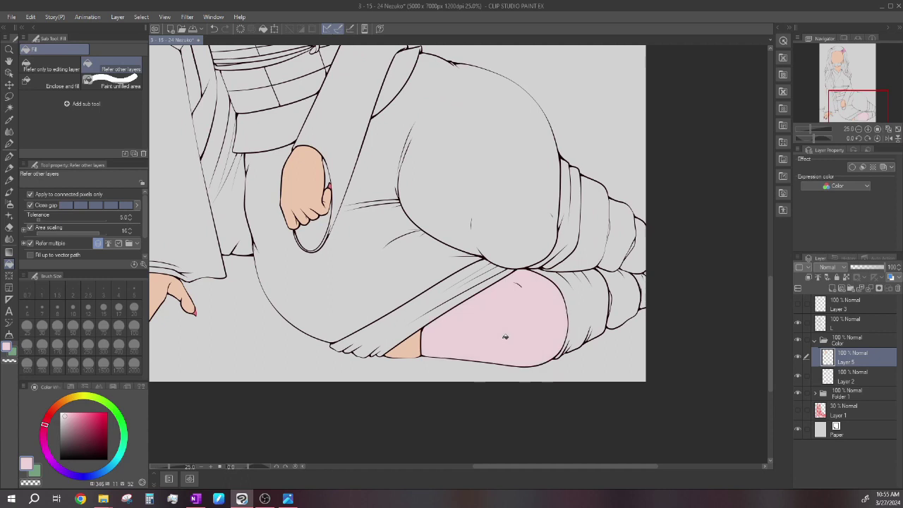
pyautogui.scroll(1, 499, 349)
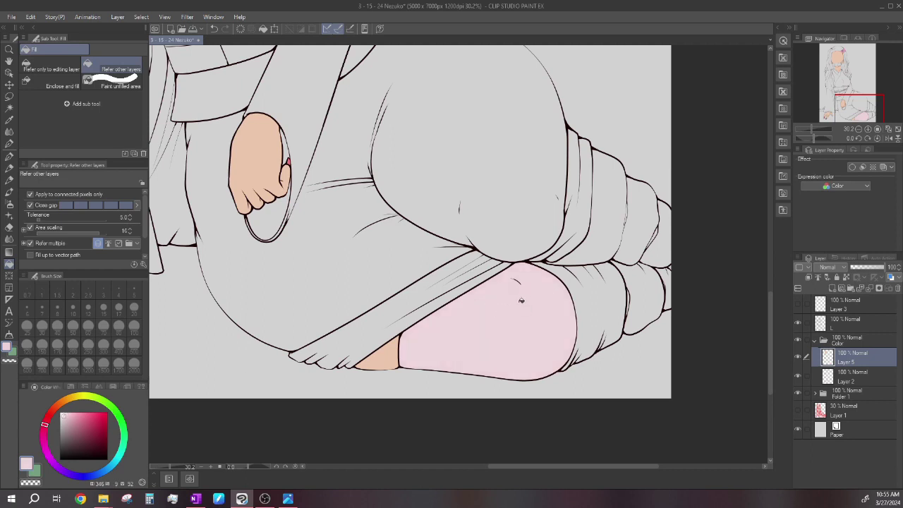
pyautogui.scroll(-2, 520, 300)
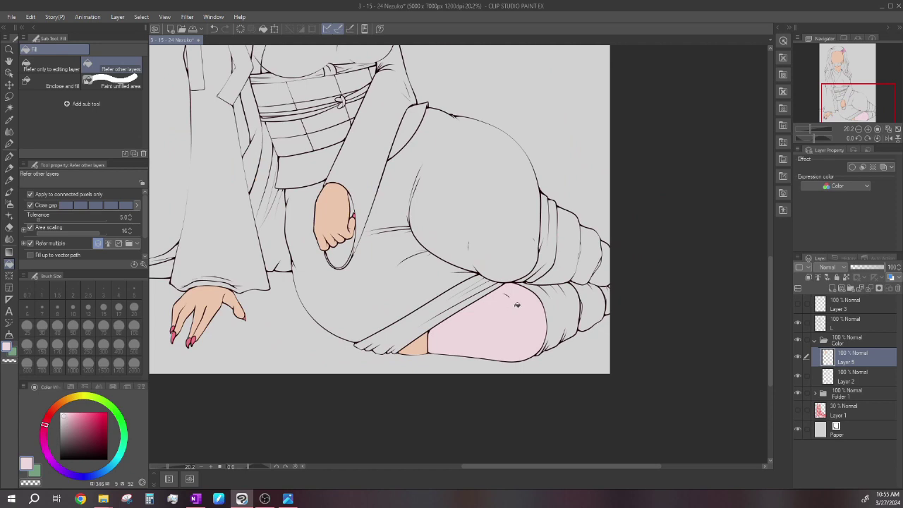
pyautogui.scroll(1, 517, 305)
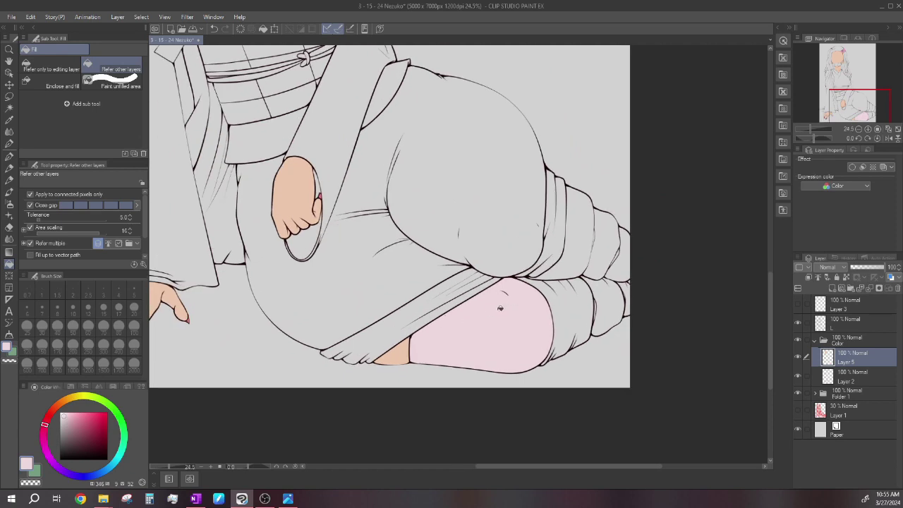
pyautogui.scroll(4, 524, 318)
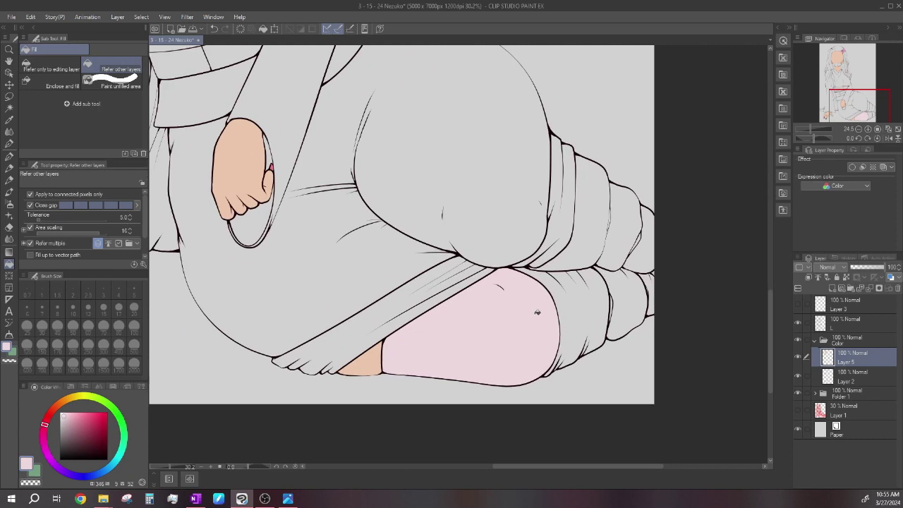
pyautogui.scroll(4, 564, 286)
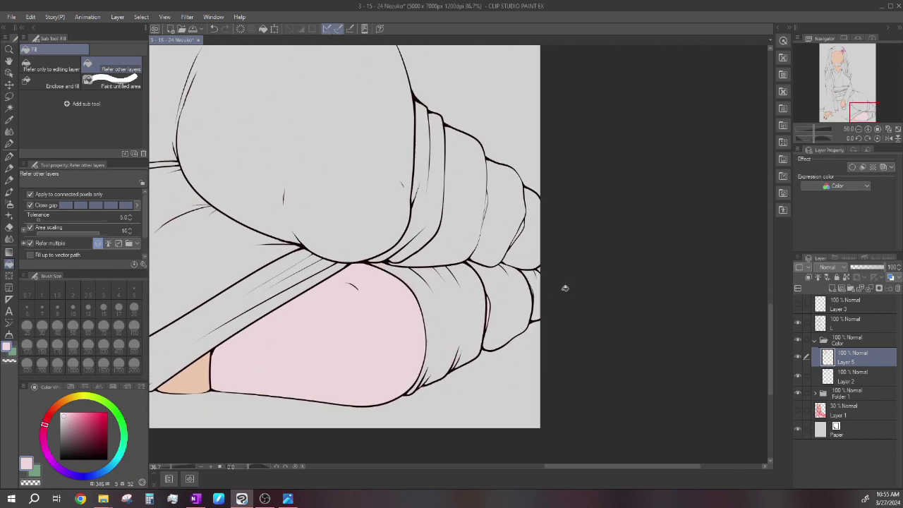
# - Paint pale pink into the narrow slivers between the lower cloth folds by the feet with the G-pen at size 10
pyautogui.press('p')
pyautogui.scroll(2, 515, 303)
pyautogui.scroll(5, 516, 303)
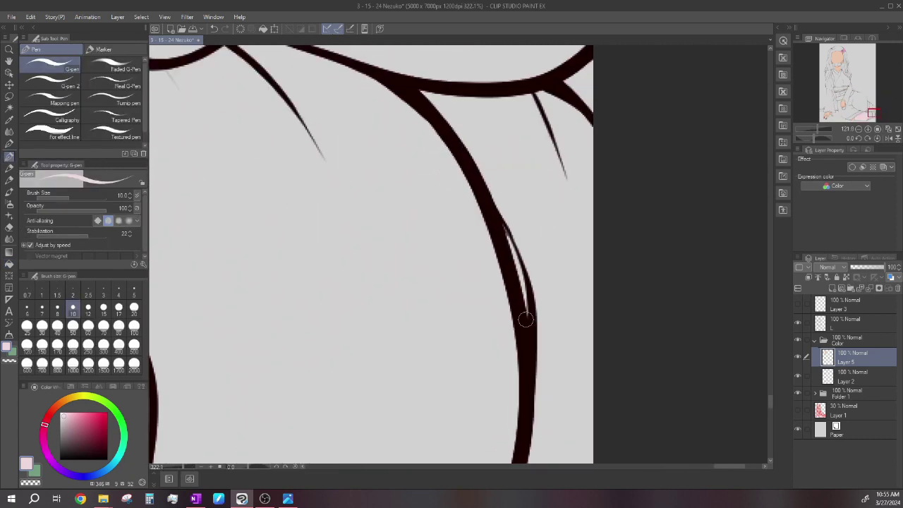
pyautogui.scroll(-4, 524, 325)
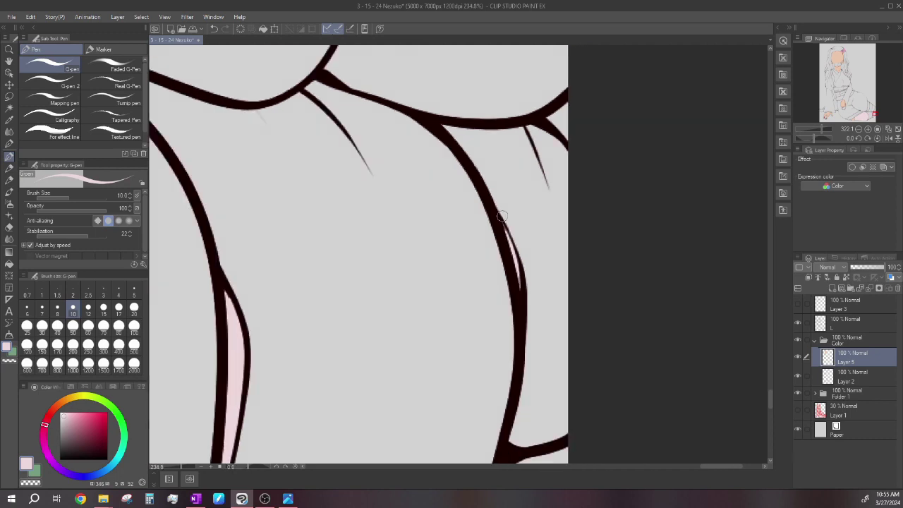
# - Fill the narrow slivers between the upper cloth folds with pale pink and touch up their pointed ends with the G-pen
pyautogui.click(10, 263)
pyautogui.scroll(-2, 577, 296)
pyautogui.scroll(-2, 576, 296)
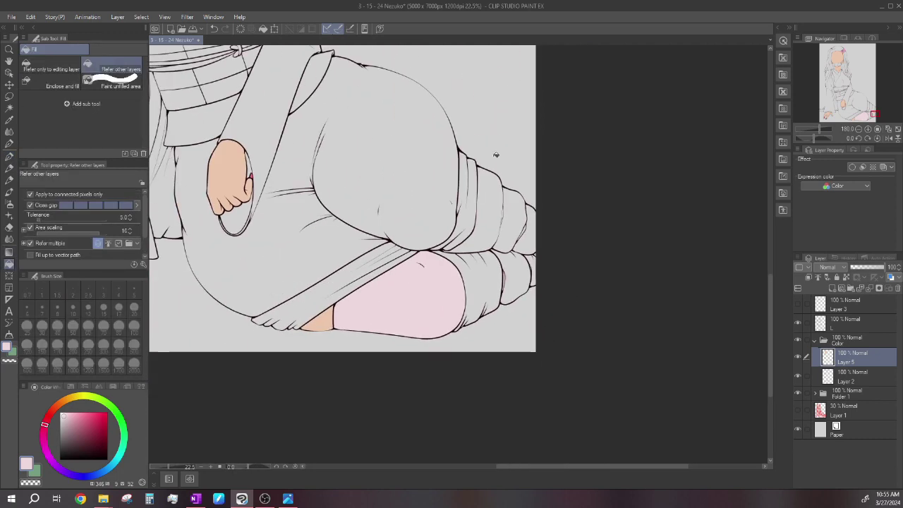
pyautogui.scroll(3, 504, 240)
pyautogui.scroll(2, 570, 284)
pyautogui.click(546, 293)
pyautogui.click(10, 155)
pyautogui.scroll(5, 443, 230)
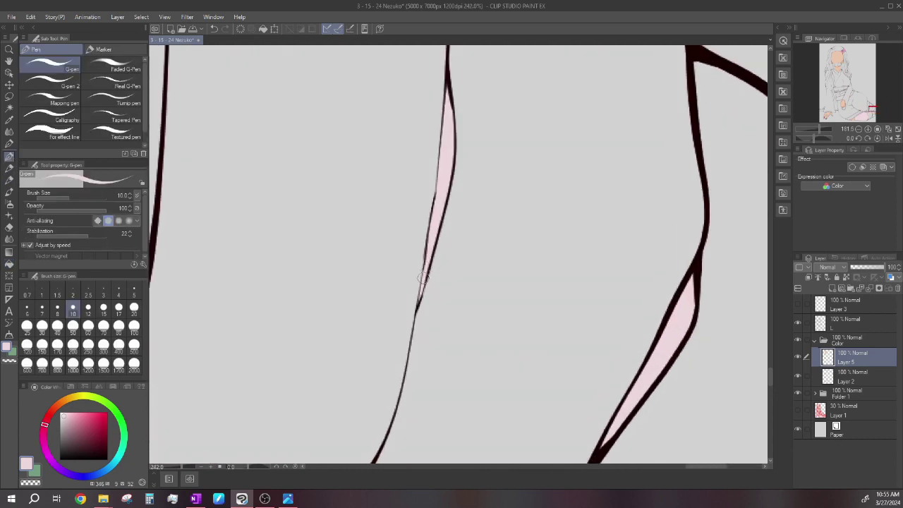
pyautogui.scroll(-5, 452, 236)
pyautogui.scroll(4, 536, 324)
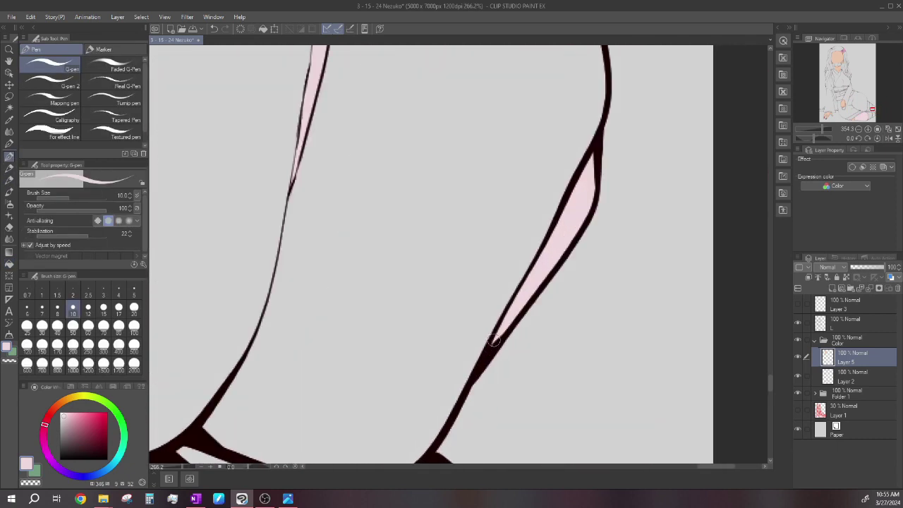
pyautogui.scroll(-8, 574, 224)
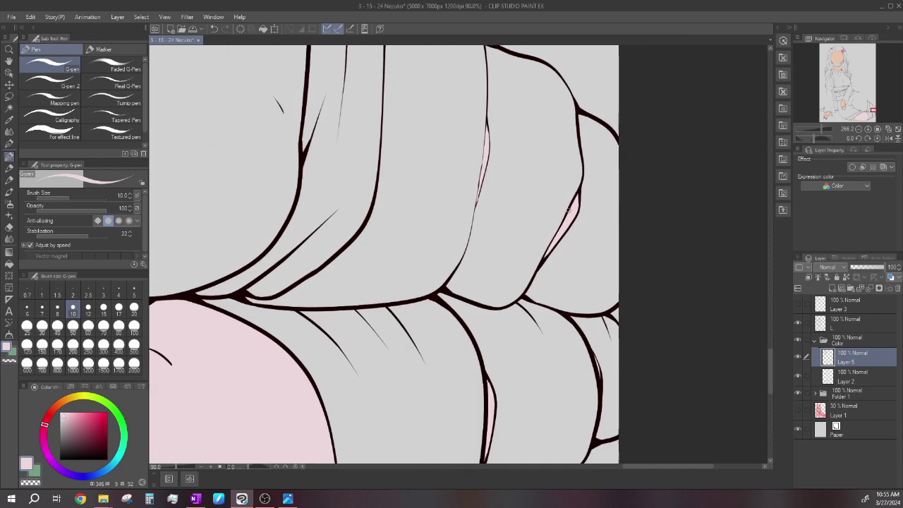
pyautogui.scroll(1, 404, 217)
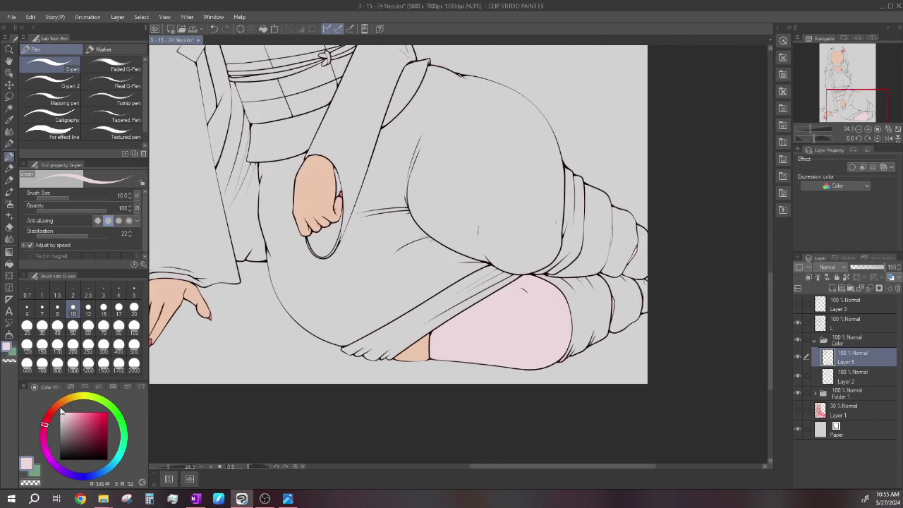
pyautogui.click(76, 400)
pyautogui.click(9, 264)
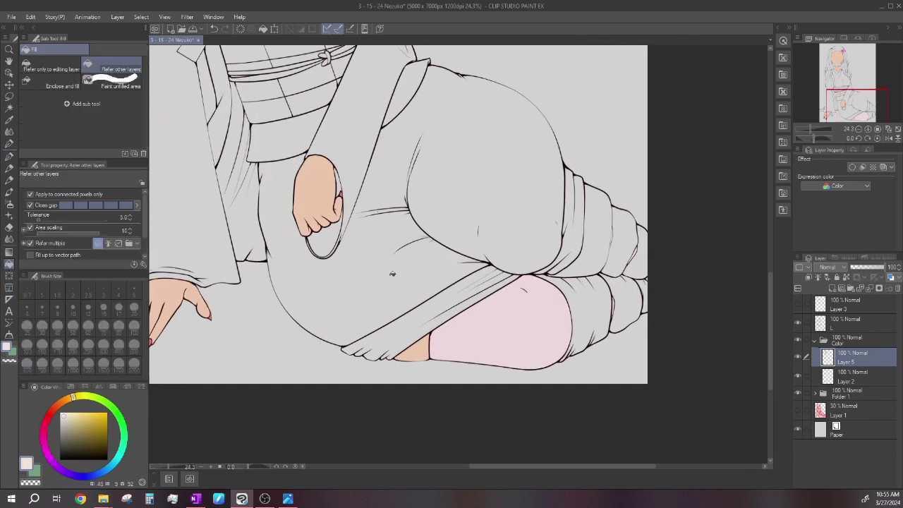
pyautogui.scroll(-2, 579, 297)
pyautogui.scroll(4, 579, 297)
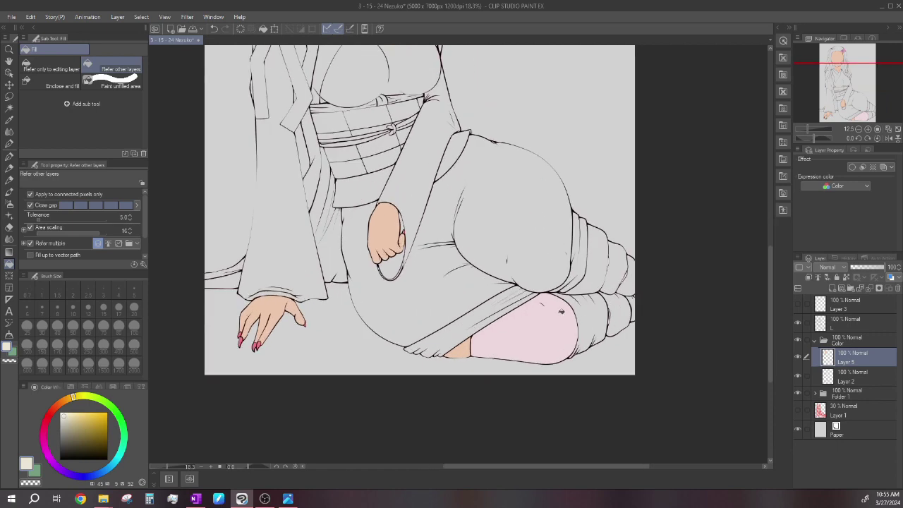
pyautogui.scroll(1, 563, 310)
pyautogui.click(62, 412)
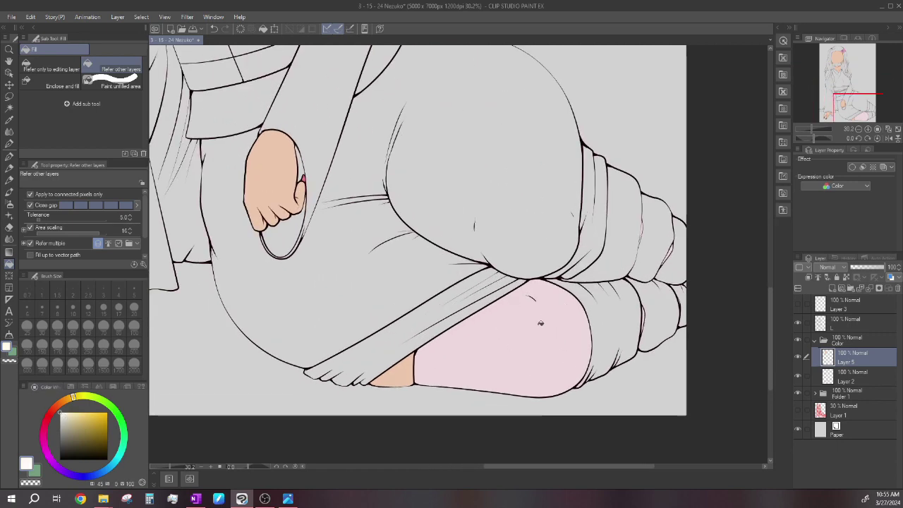
pyautogui.scroll(-4, 544, 317)
pyautogui.scroll(2, 496, 312)
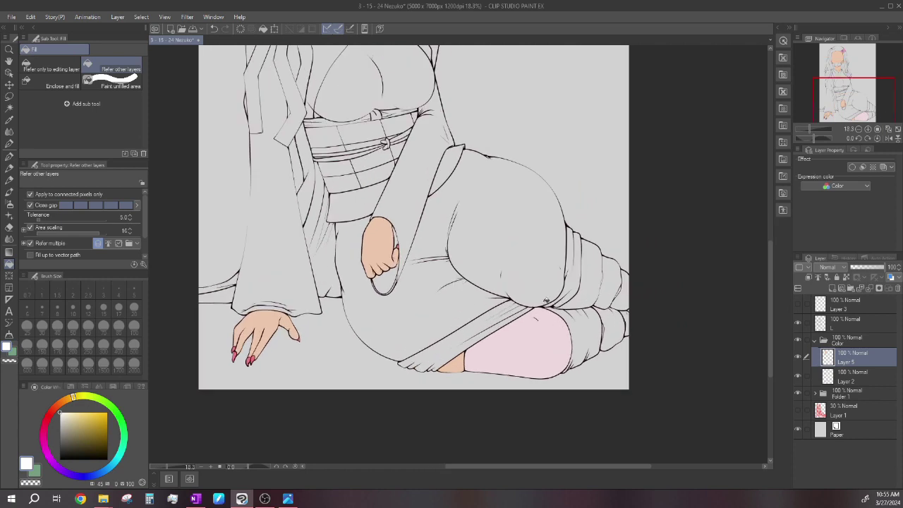
pyautogui.scroll(-5, 545, 301)
pyautogui.scroll(2, 518, 233)
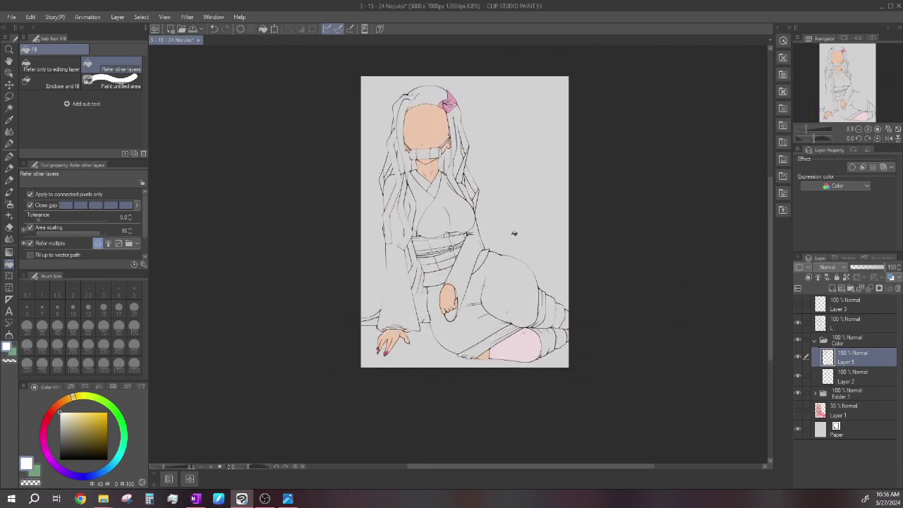
# - Save the drawing and check the colouring so far across the whole figure
pyautogui.click(194, 32)
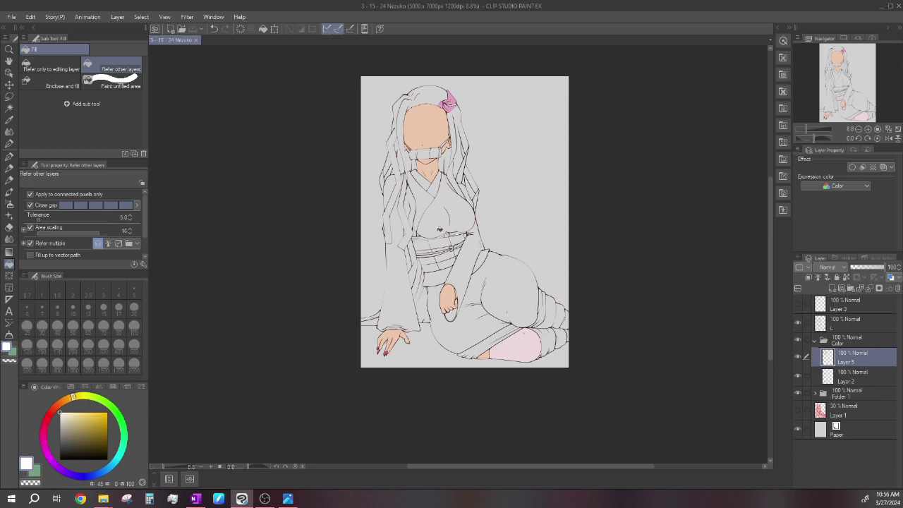
pyautogui.scroll(1, 440, 229)
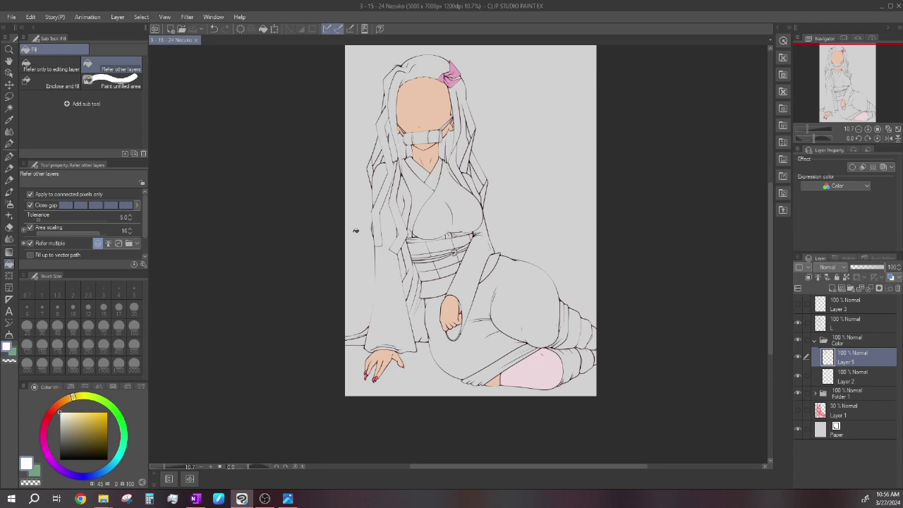
pyautogui.scroll(-2, 572, 213)
pyautogui.scroll(6, 475, 145)
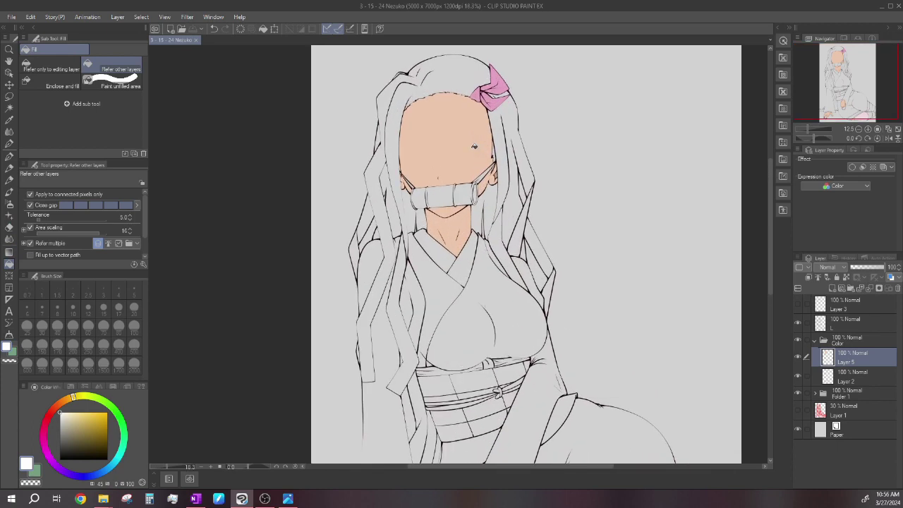
pyautogui.scroll(-3, 509, 207)
pyautogui.scroll(-1, 409, 152)
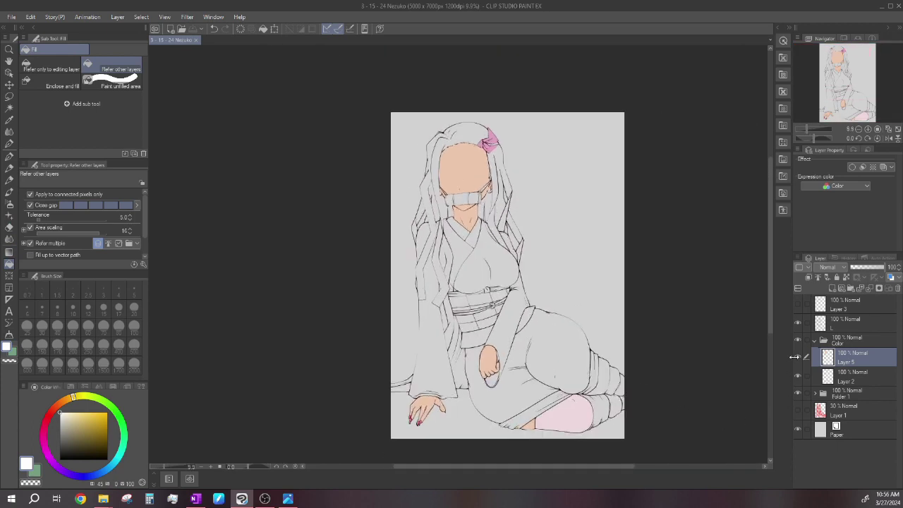
# - Recolour the lower-leg cloth in a slightly lighter pale pink and repaint the slivers between the lower folds with the G-pen
pyautogui.scroll(3, 470, 230)
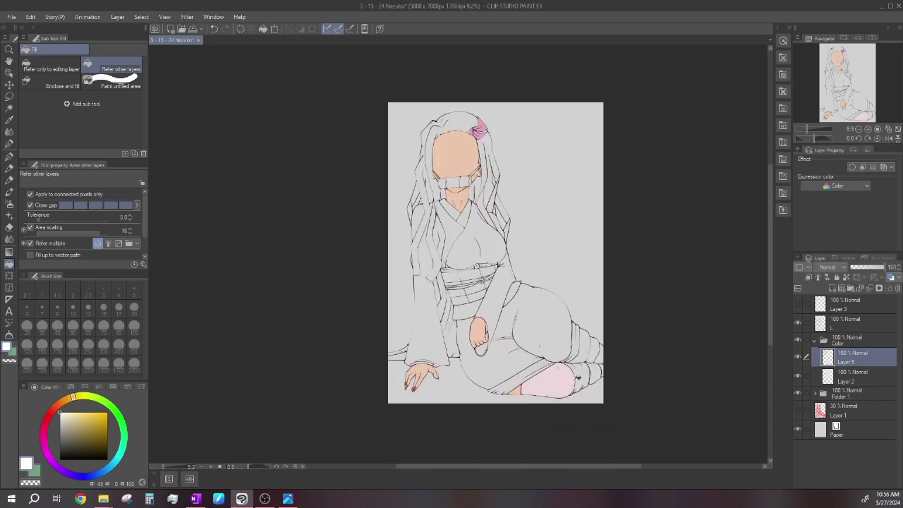
pyautogui.scroll(3, 580, 393)
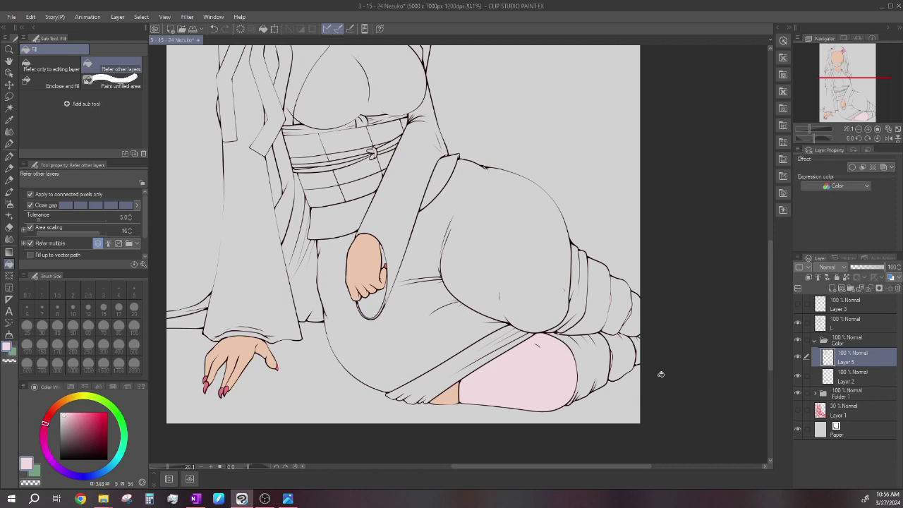
pyautogui.scroll(2, 660, 374)
pyautogui.click(9, 156)
pyautogui.scroll(3, 588, 361)
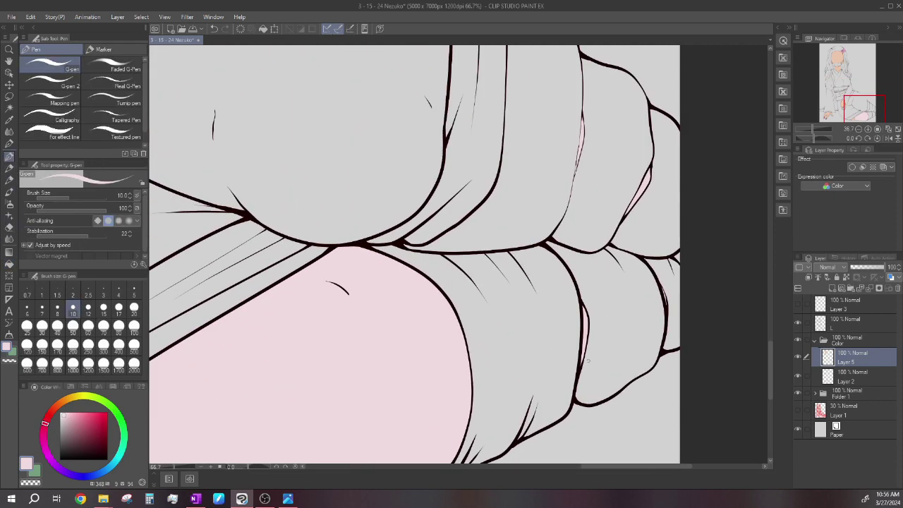
pyautogui.scroll(4, 587, 361)
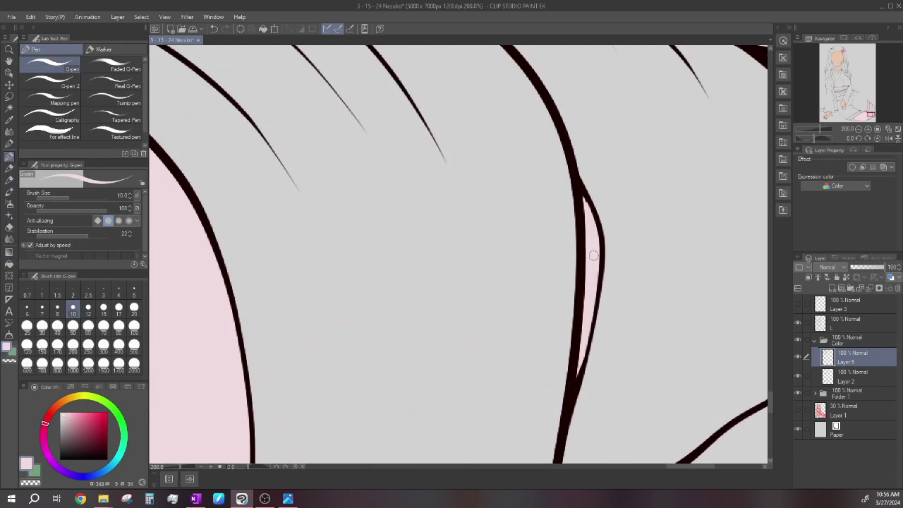
pyautogui.scroll(-5, 579, 368)
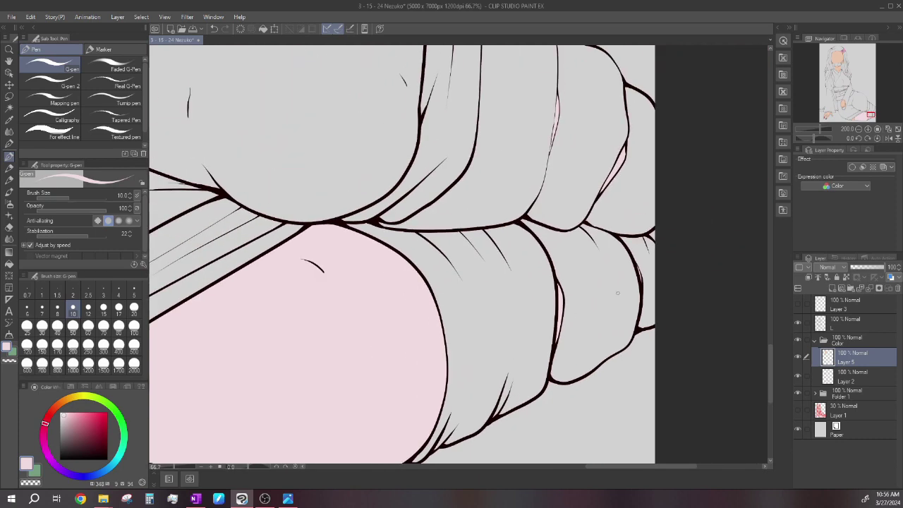
# - Repaint the two narrow slivers between the upper cloth folds in the lighter pale pink with the G-pen
pyautogui.scroll(4, 585, 129)
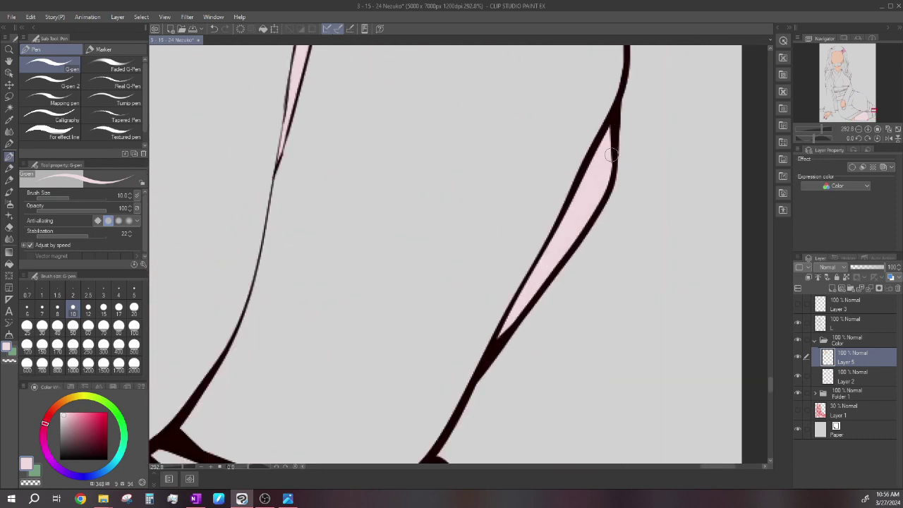
pyautogui.scroll(-5, 555, 294)
pyautogui.scroll(5, 455, 209)
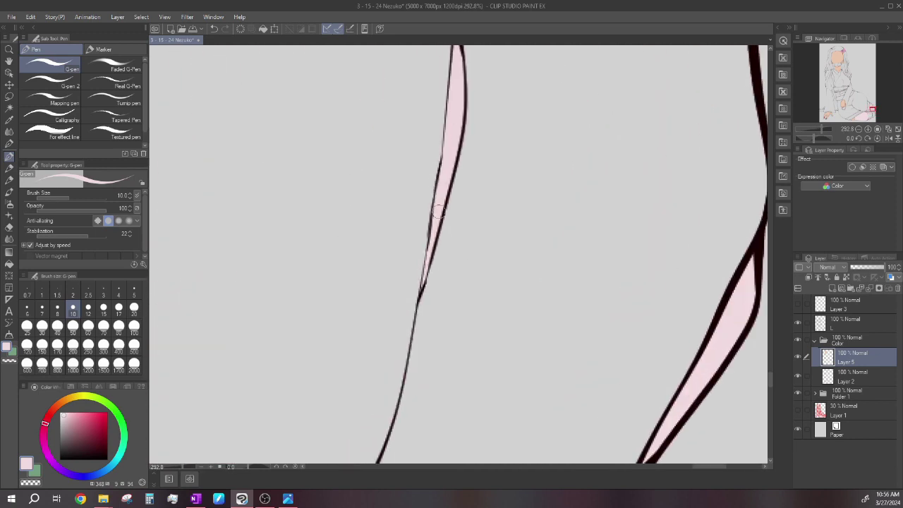
pyautogui.scroll(-4, 454, 116)
pyautogui.scroll(5, 433, 286)
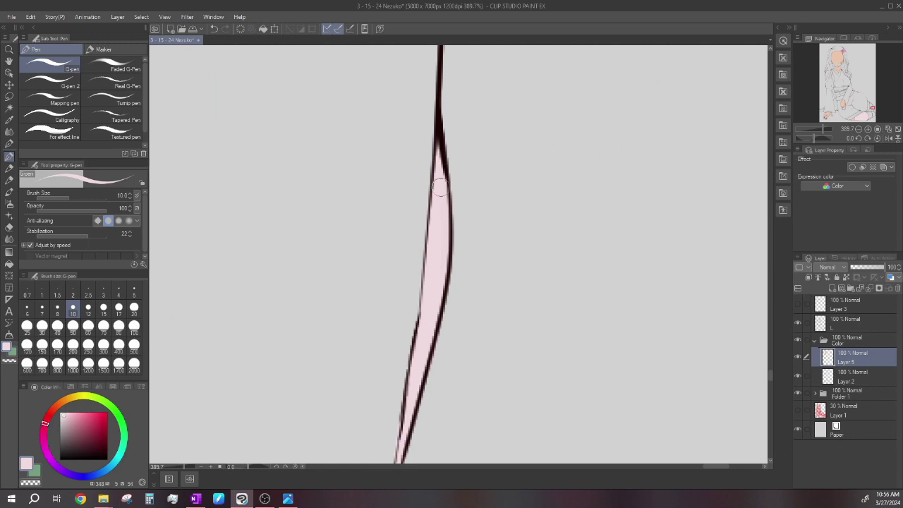
pyautogui.scroll(-8, 528, 210)
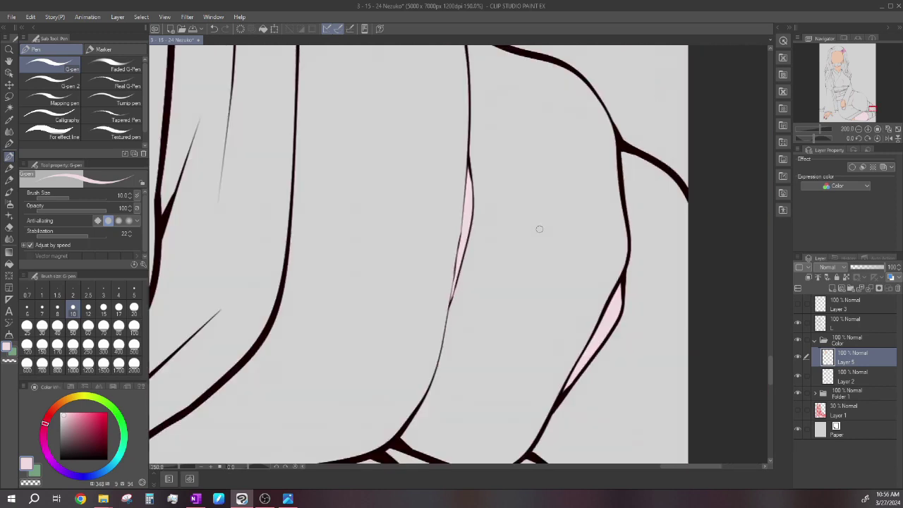
# - Save the drawing and bring the whole figure into view with Fill ready for further colouring
pyautogui.click(9, 263)
pyautogui.scroll(-8, 567, 261)
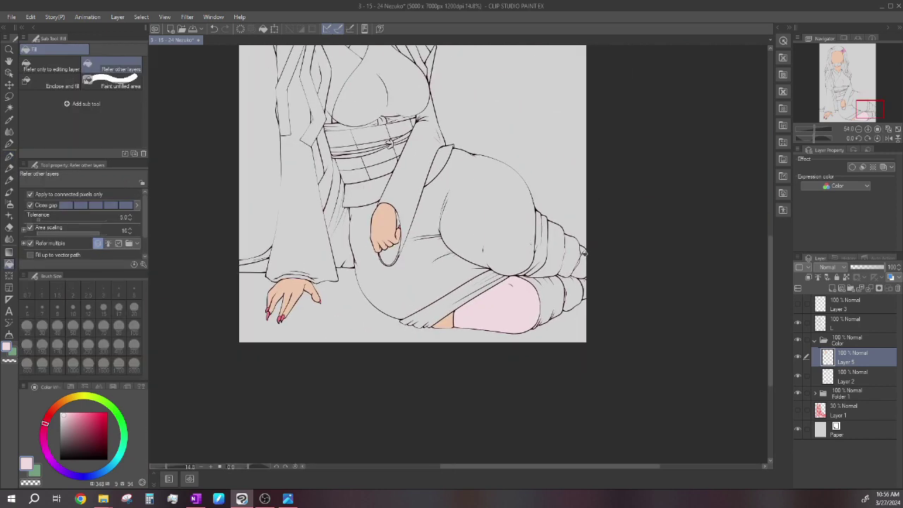
pyautogui.scroll(2, 497, 122)
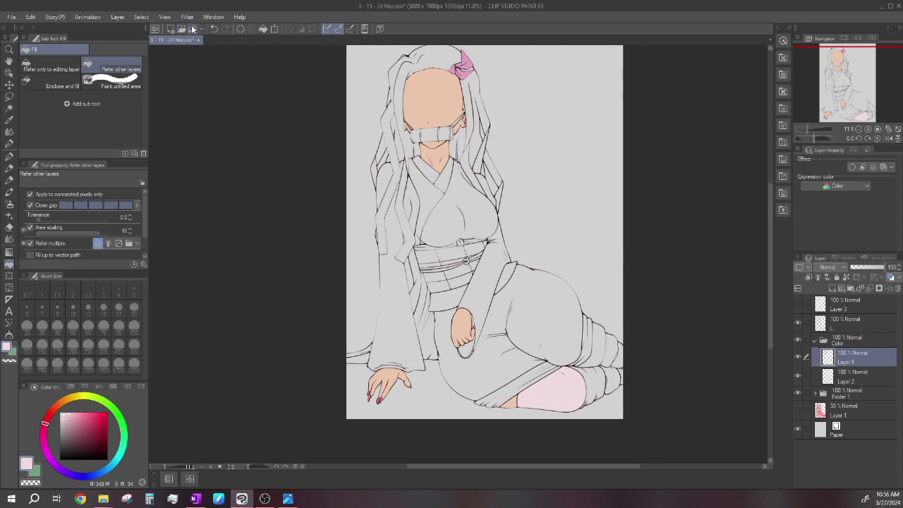
pyautogui.scroll(-1, 545, 197)
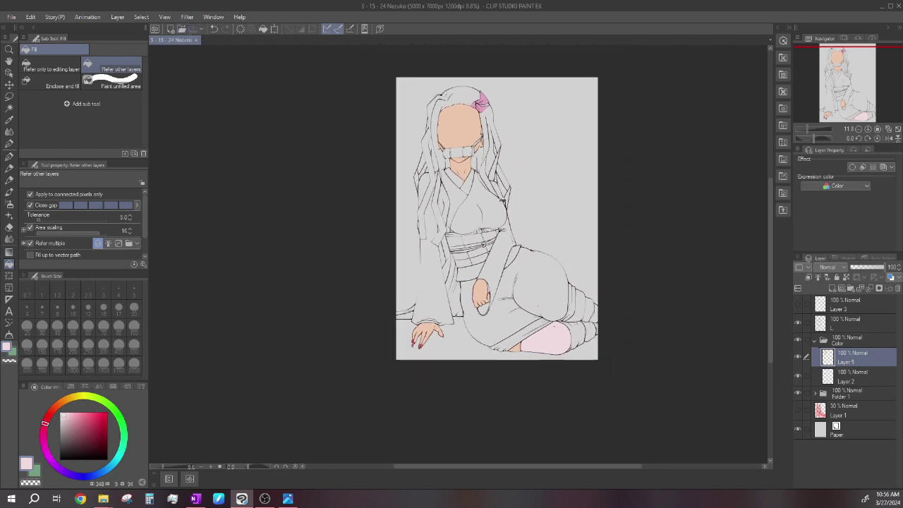
# - Switch the visibility of Layer 5 off and on repeatedly to examine which parts of the figure it colours
pyautogui.click(798, 357)
pyautogui.click(798, 357)
pyautogui.click(798, 356)
pyautogui.click(799, 357)
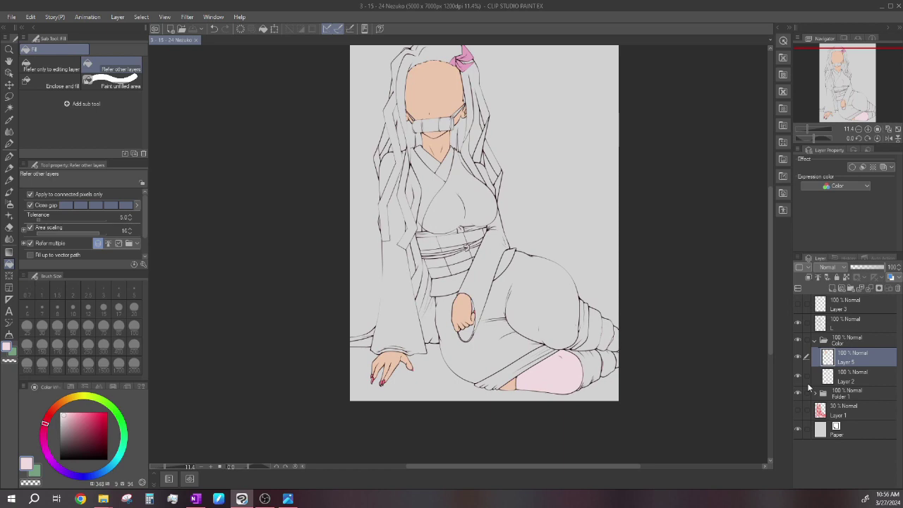
pyautogui.click(798, 358)
pyautogui.click(798, 358)
pyautogui.click(798, 359)
pyautogui.click(798, 358)
pyautogui.click(798, 358)
pyautogui.click(798, 359)
pyautogui.click(797, 358)
pyautogui.click(797, 358)
# - Fill alternating squares of the sash's checkered pattern with pale pink on Layer 5
pyautogui.scroll(3, 367, 201)
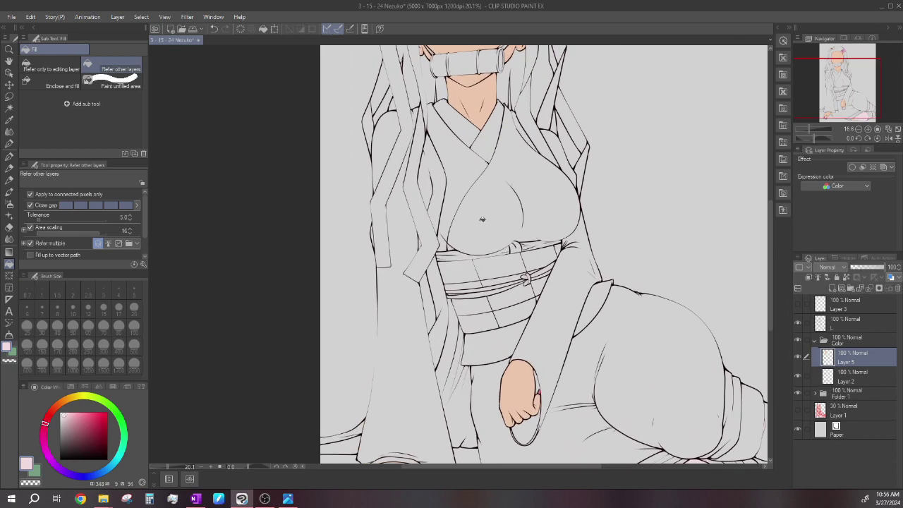
pyautogui.scroll(-2, 529, 239)
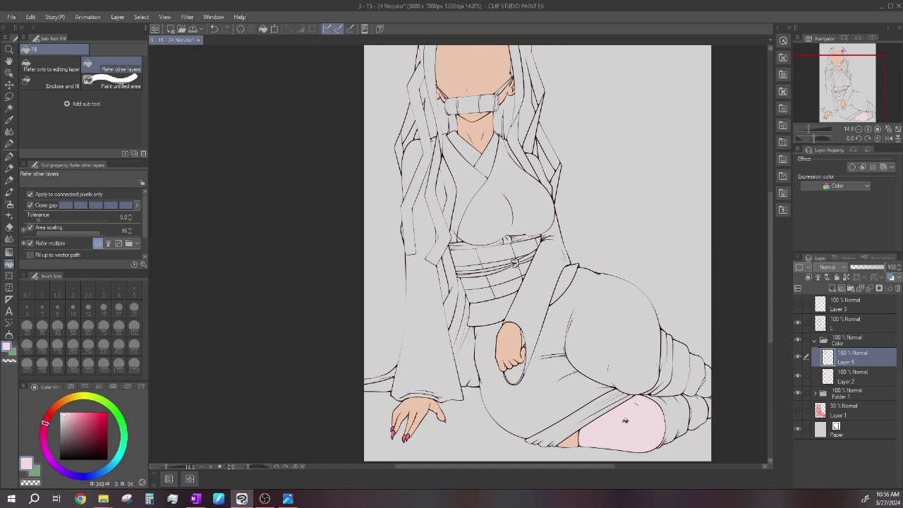
pyautogui.scroll(3, 506, 246)
pyautogui.click(422, 268)
pyautogui.click(476, 280)
pyautogui.click(506, 304)
pyautogui.click(480, 330)
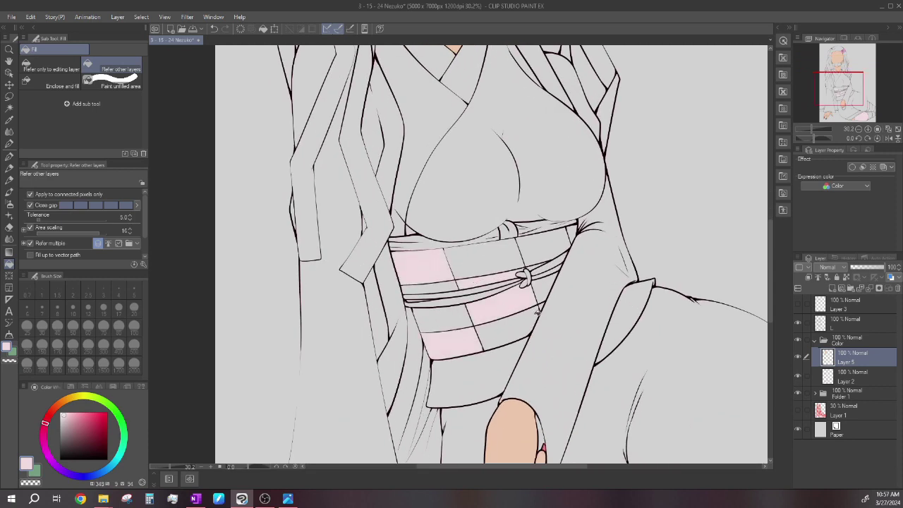
pyautogui.click(545, 240)
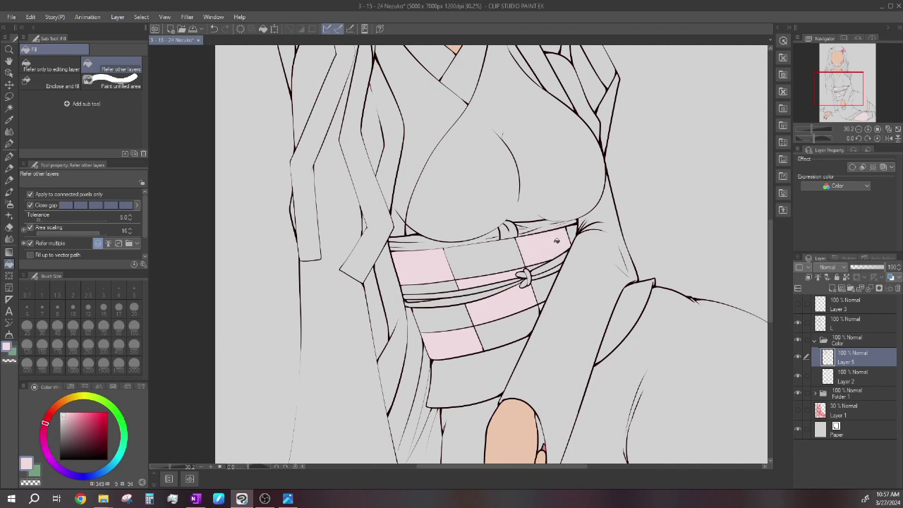
# - Compare the figure with and without Layer 5 to check the sash squares and other pink parts
pyautogui.scroll(-3, 556, 241)
pyautogui.scroll(2, 529, 251)
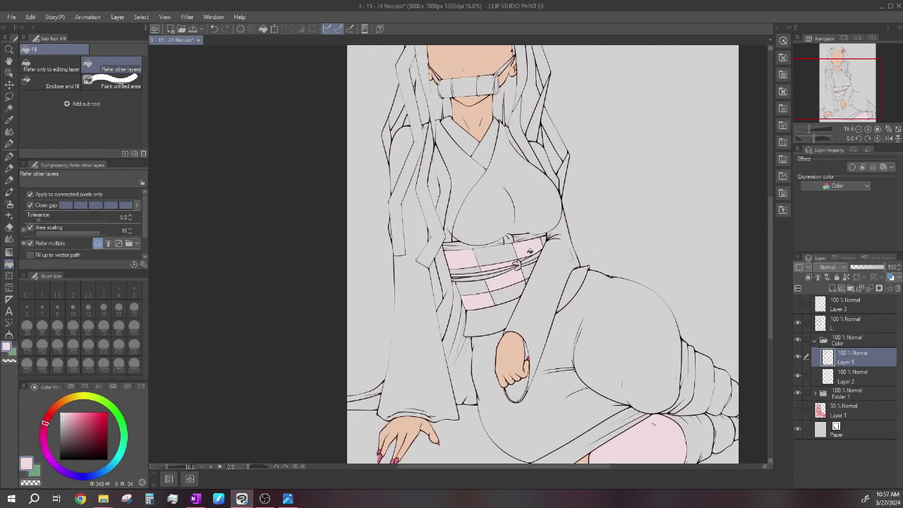
pyautogui.scroll(-2, 530, 251)
pyautogui.click(797, 356)
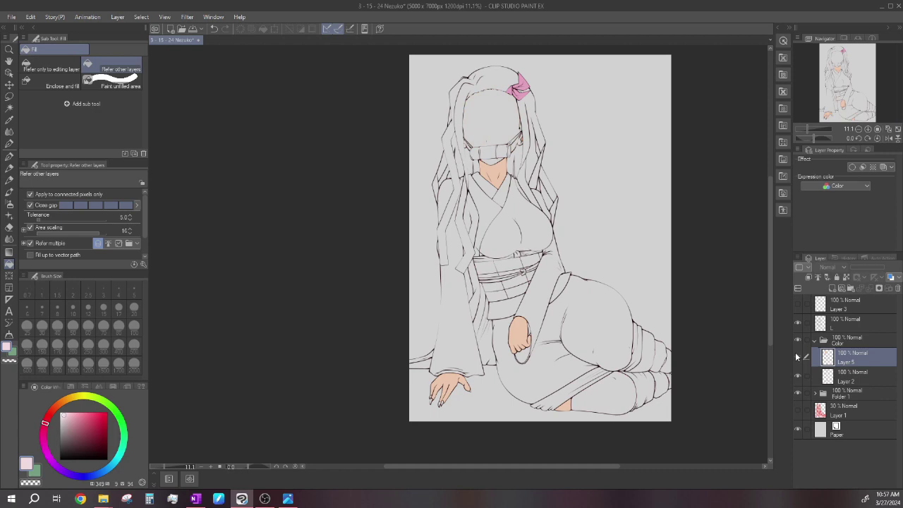
pyautogui.click(797, 357)
pyautogui.click(797, 357)
pyautogui.click(797, 357)
pyautogui.click(797, 357)
pyautogui.click(797, 357)
pyautogui.scroll(-3, 521, 285)
pyautogui.scroll(2, 521, 285)
pyautogui.scroll(2, 441, 301)
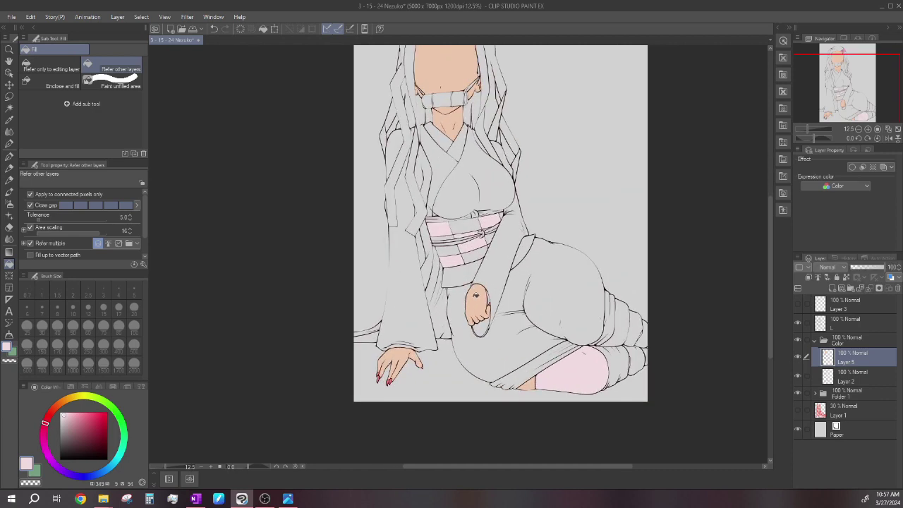
# - Add a new layer above Layer 5 and fill both crossed collar bands at the neck with pale pink
pyautogui.click(833, 292)
pyautogui.scroll(-2, 494, 253)
pyautogui.scroll(4, 493, 253)
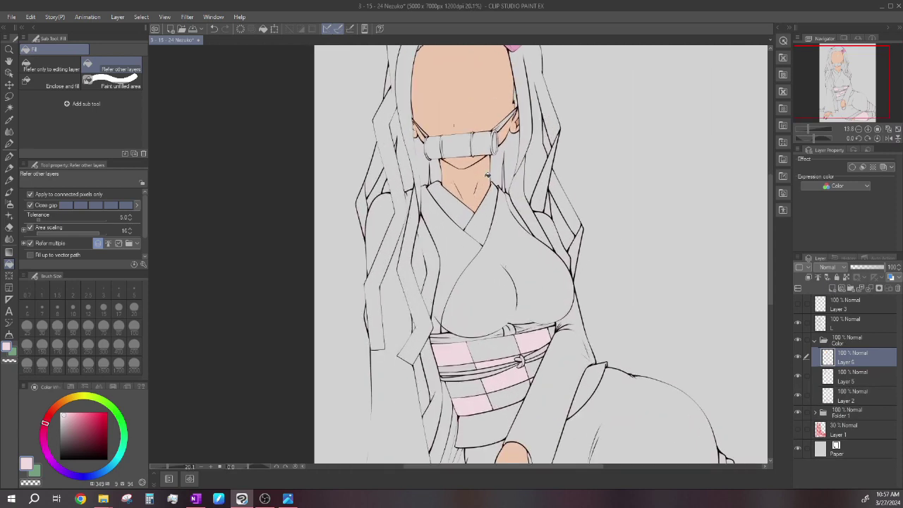
pyautogui.click(484, 216)
pyautogui.click(469, 210)
# - Touch up the narrow upper corners of both collar bands in pale pink with the G-pen
pyautogui.scroll(8, 482, 160)
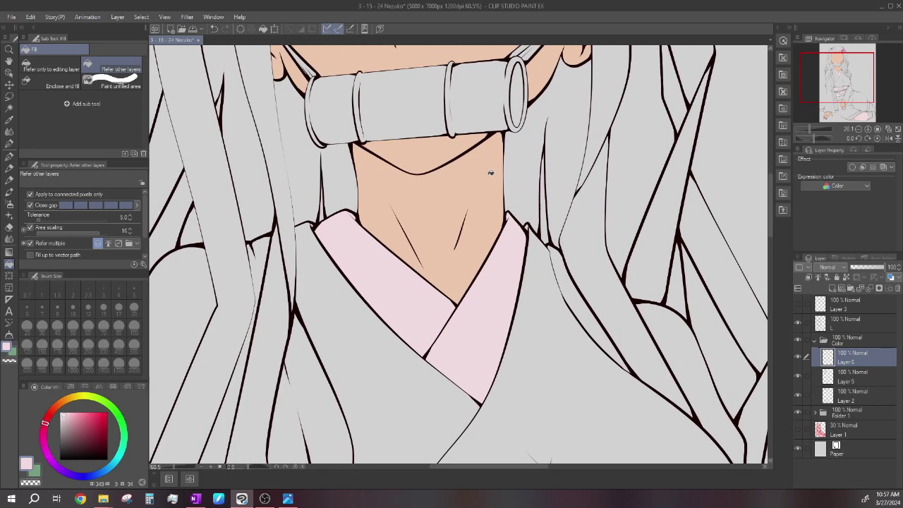
pyautogui.press('p')
pyautogui.scroll(3, 280, 232)
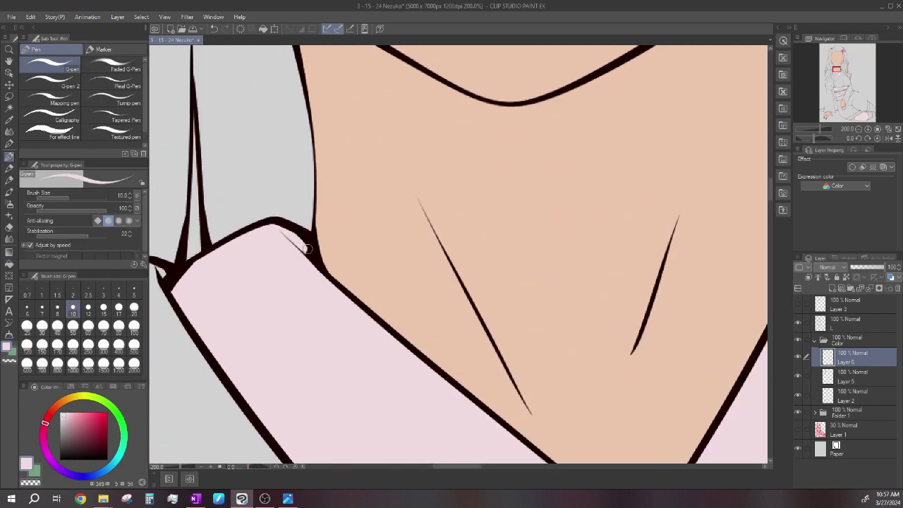
pyautogui.scroll(-4, 300, 240)
pyautogui.scroll(4, 574, 242)
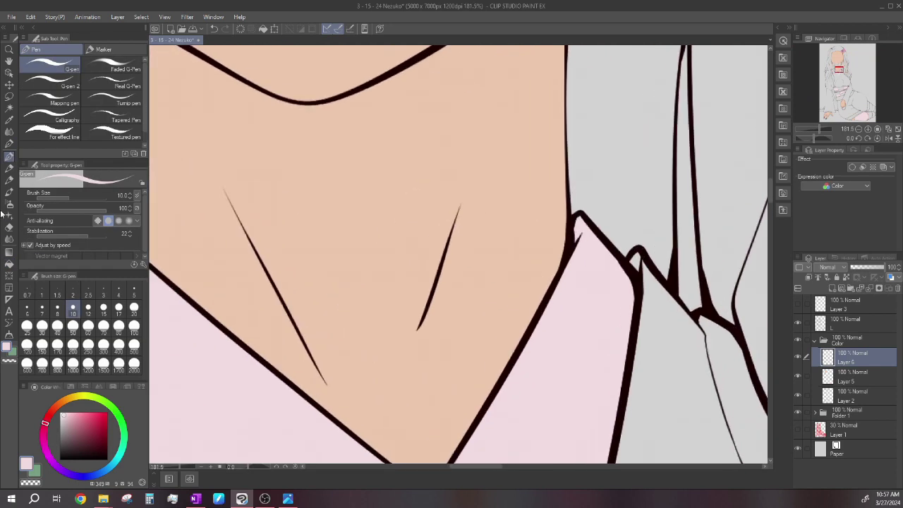
# - Fill the kimono's diagonal hem band above the lower leg and its continuation around the knee with pale pink
pyautogui.click(9, 264)
pyautogui.scroll(-9, 494, 232)
pyautogui.scroll(3, 501, 225)
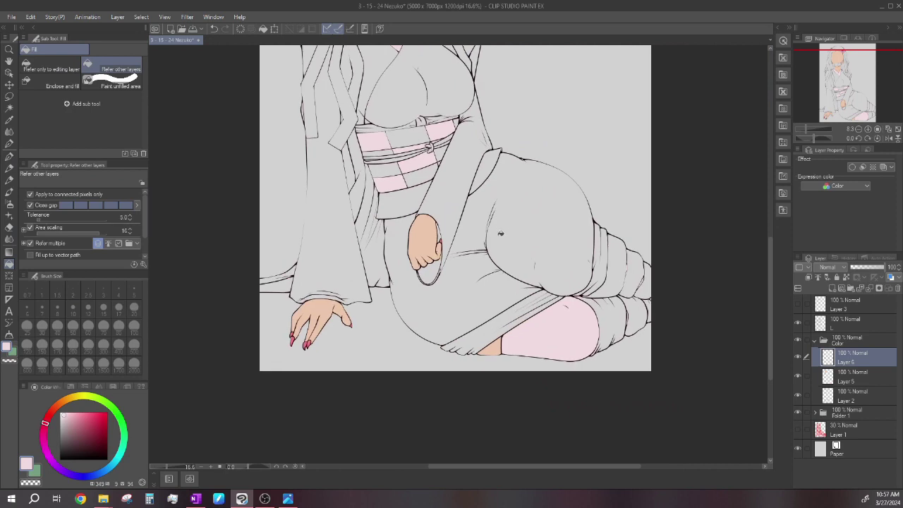
pyautogui.scroll(4, 615, 282)
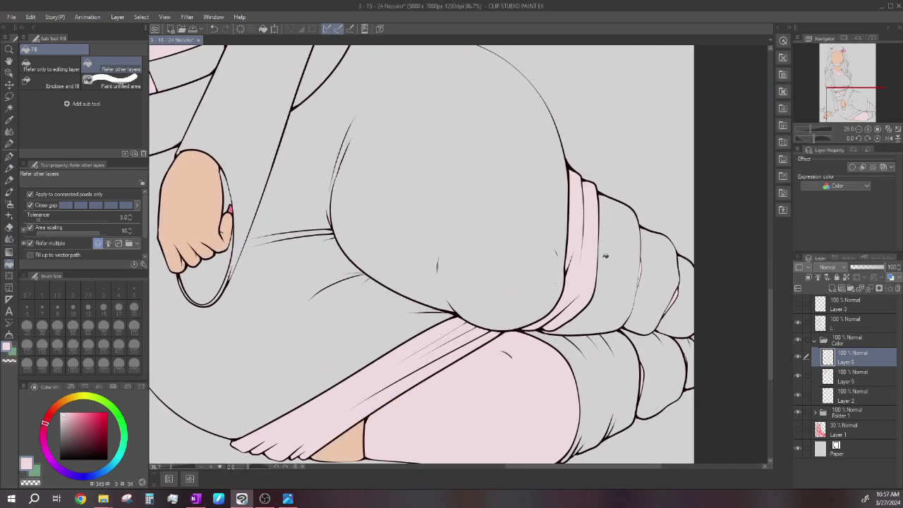
# - Touch up the scalloped fold tips at the lower end of the hem band in pale pink with the G-pen
pyautogui.press('p')
pyautogui.scroll(5, 330, 388)
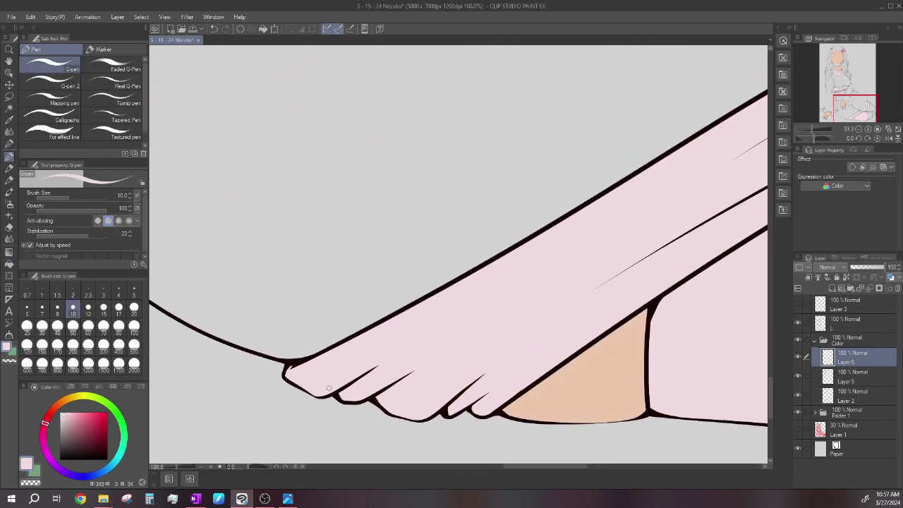
pyautogui.scroll(2, 329, 388)
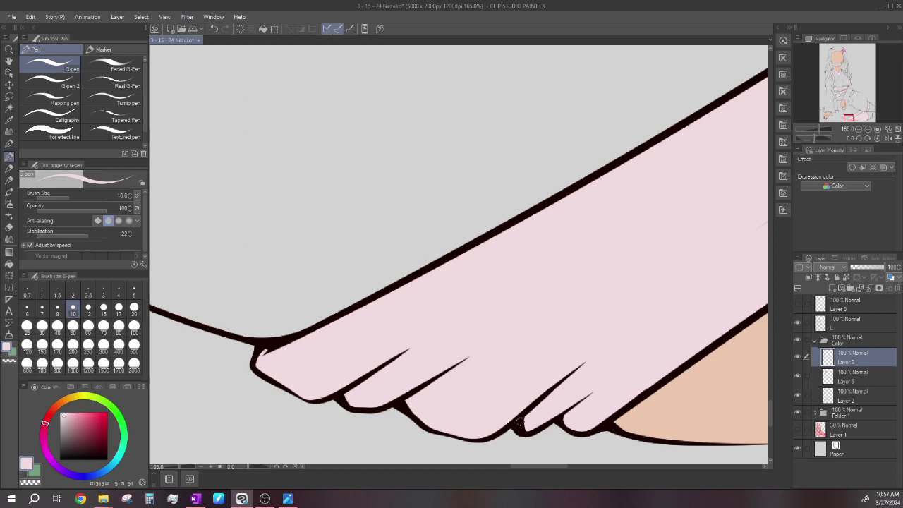
pyautogui.scroll(-3, 559, 415)
pyautogui.scroll(3, 332, 398)
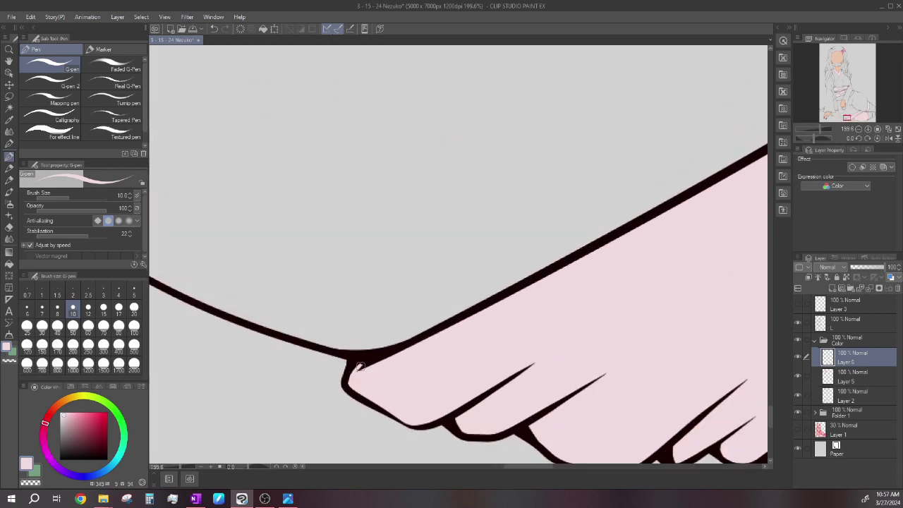
pyautogui.scroll(-4, 332, 398)
# - Paint the unfilled gaps at the hem band's upper end and around the knee in pale pink with the G-pen
pyautogui.scroll(6, 498, 295)
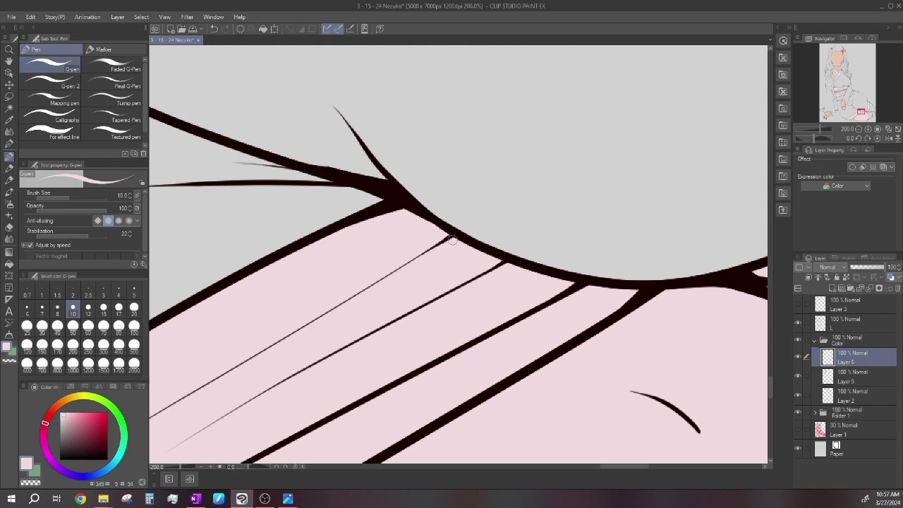
pyautogui.scroll(-5, 452, 239)
pyautogui.scroll(5, 519, 239)
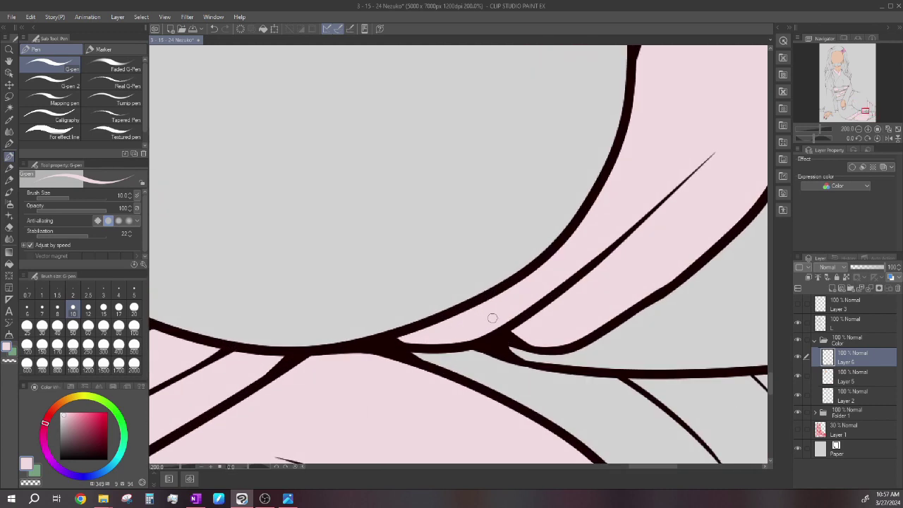
pyautogui.scroll(-5, 502, 325)
pyautogui.scroll(5, 534, 204)
pyautogui.scroll(-5, 532, 258)
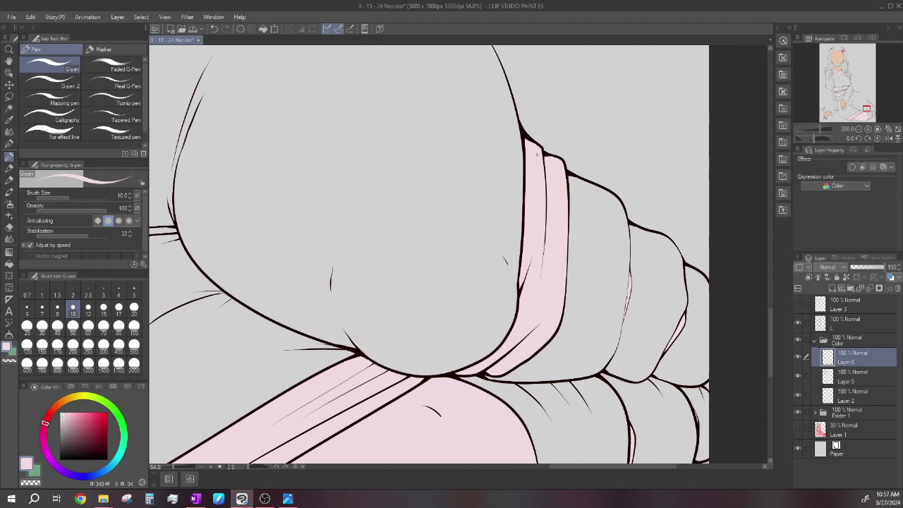
pyautogui.scroll(4, 534, 141)
pyautogui.scroll(-10, 546, 176)
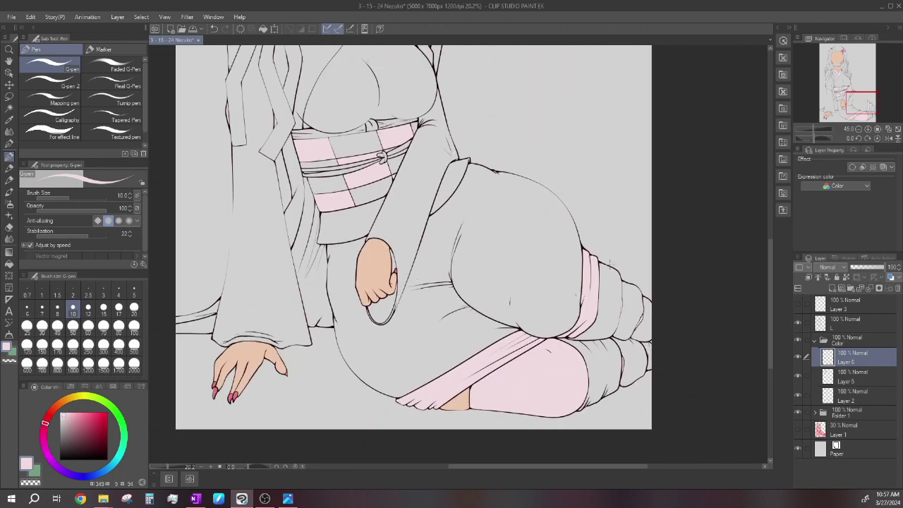
# - Save the drawing and toggle Layer 6's visibility to check the collar and hem colours
pyautogui.scroll(1, 532, 176)
pyautogui.scroll(-1, 544, 247)
pyautogui.scroll(1, 548, 197)
pyautogui.click(799, 357)
pyautogui.click(798, 357)
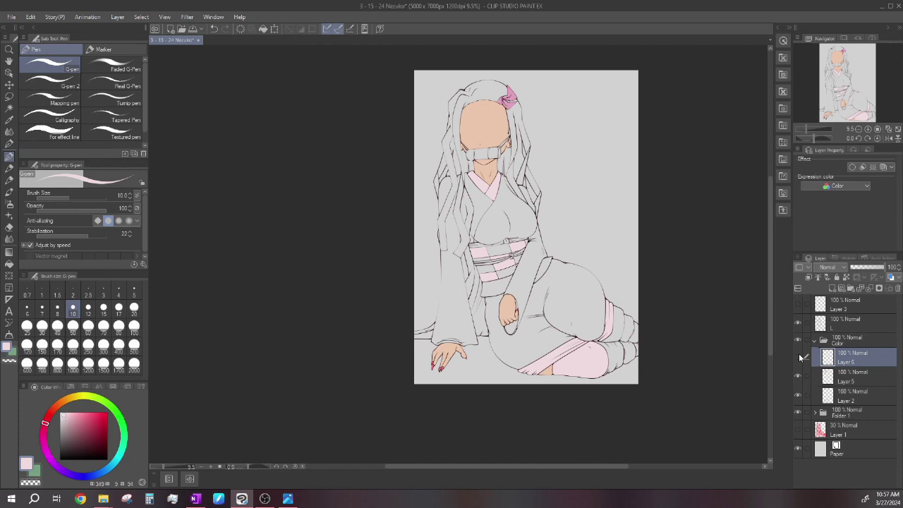
# - Pick a muted grey-brown (H 10, S 13, V 56) and fill the right-hand strap of the mouthpiece with it
pyautogui.scroll(5, 486, 113)
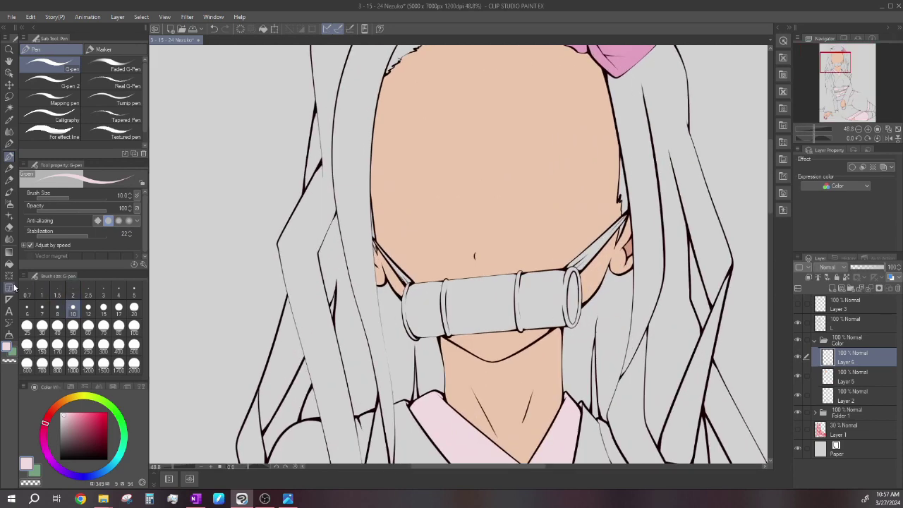
pyautogui.click(10, 264)
pyautogui.scroll(5, 573, 258)
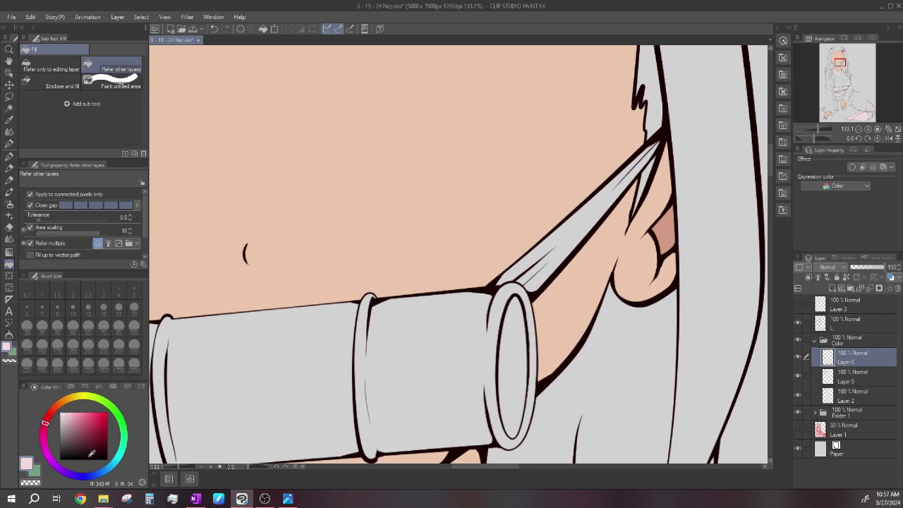
pyautogui.click(120, 421)
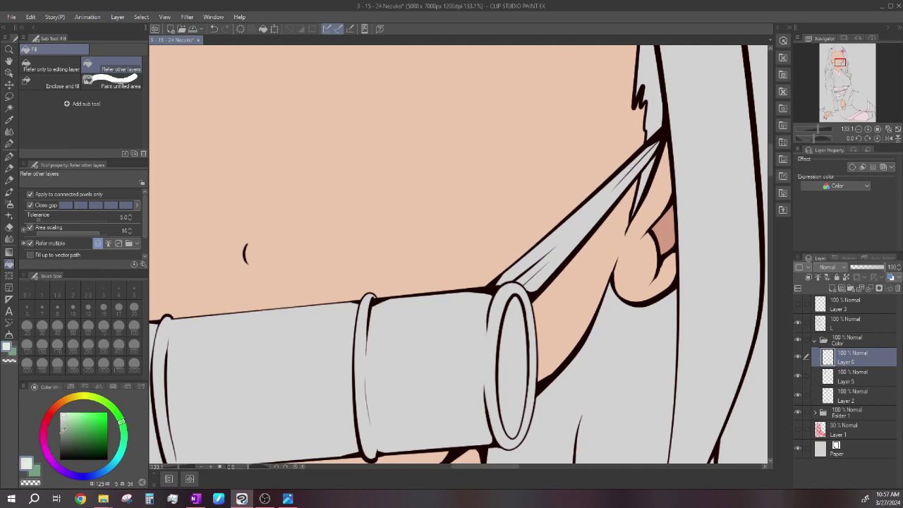
pyautogui.click(59, 409)
pyautogui.click(69, 430)
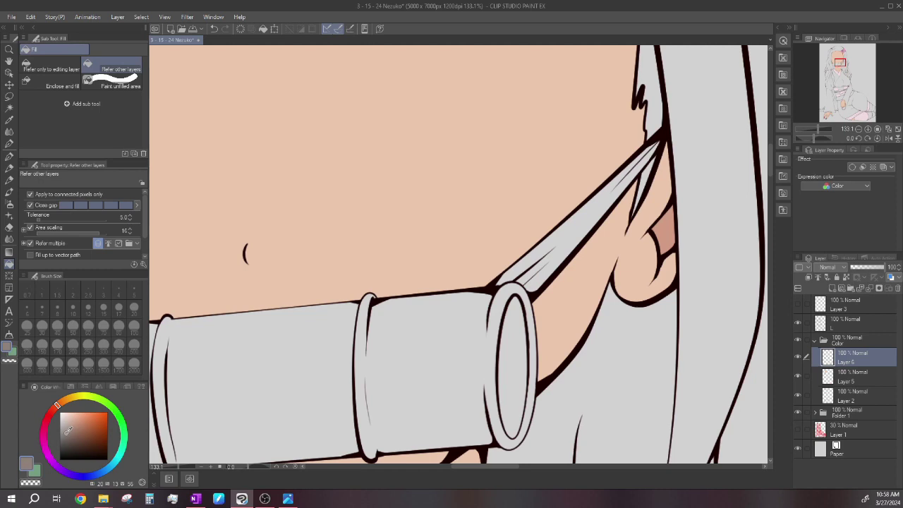
pyautogui.moveTo(57, 412); pyautogui.dragTo(53, 412)
pyautogui.click(565, 233)
pyautogui.click(546, 274)
# - Fill the left-hand strap of the mouthpiece with the grey-brown and touch up its narrow ends with the G-pen
pyautogui.scroll(-7, 611, 256)
pyautogui.moveTo(297, 252); pyautogui.dragTo(418, 265)
pyautogui.scroll(5, 416, 265)
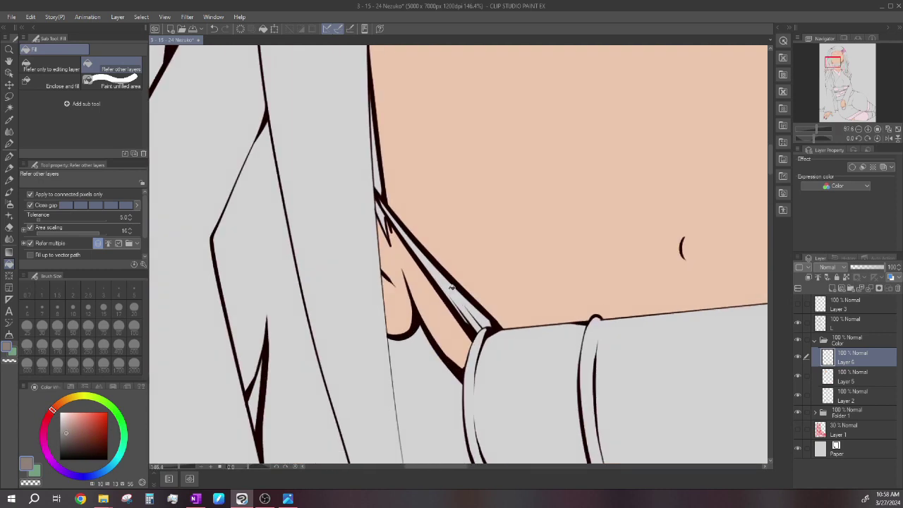
pyautogui.press('p')
pyautogui.scroll(6, 354, 169)
pyautogui.scroll(-8, 343, 168)
pyautogui.scroll(10, 462, 337)
pyautogui.moveTo(455, 321)
pyautogui.mouseDown()
pyautogui.moveTo(467, 339)
pyautogui.moveTo(484, 319)
pyautogui.moveTo(463, 347)
pyautogui.moveTo(509, 315)
pyautogui.moveTo(466, 265)
pyautogui.mouseUp()
pyautogui.moveTo(432, 225)
pyautogui.mouseDown()
pyautogui.moveTo(508, 313)
pyautogui.moveTo(478, 315)
pyautogui.mouseUp()
pyautogui.scroll(-5, 476, 317)
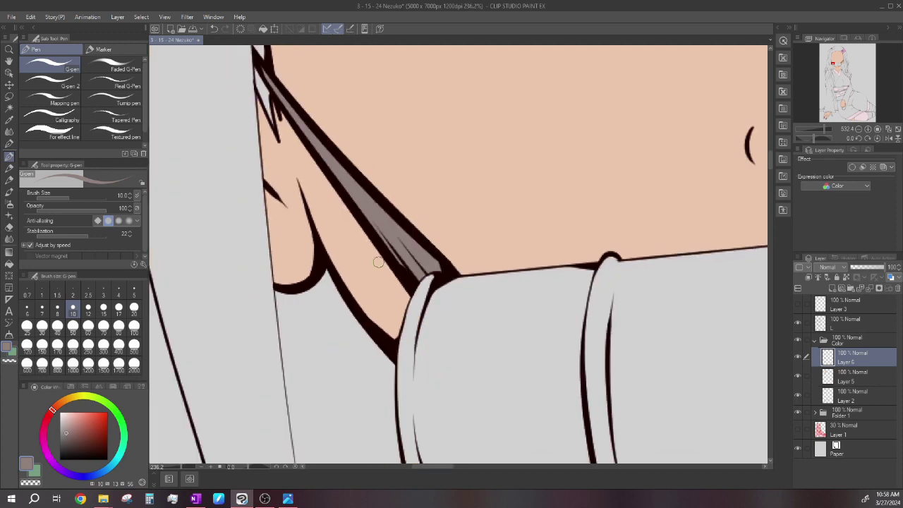
pyautogui.scroll(2, 297, 240)
pyautogui.scroll(-2, 297, 240)
# - Touch up the right-hand strap where it meets the mouthpiece ring with the G-pen and save the drawing
pyautogui.scroll(-3, 298, 241)
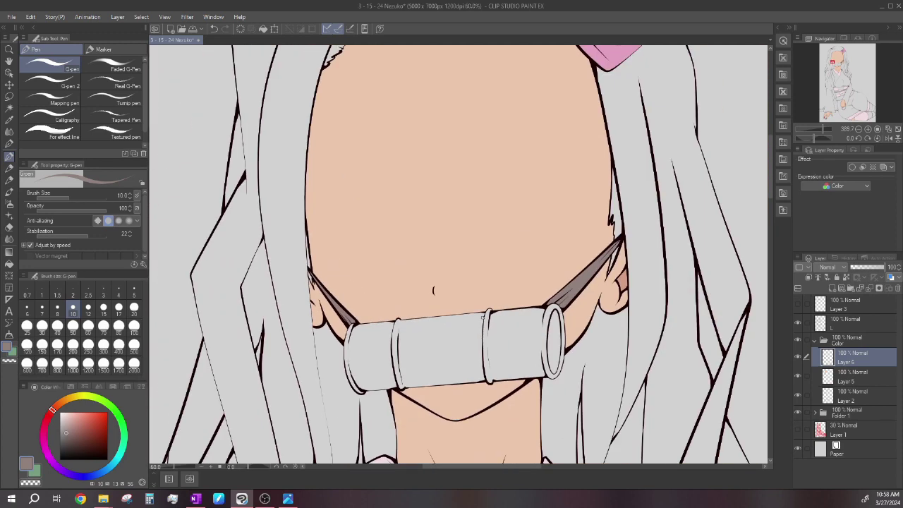
pyautogui.scroll(3, 612, 230)
pyautogui.scroll(3, 519, 336)
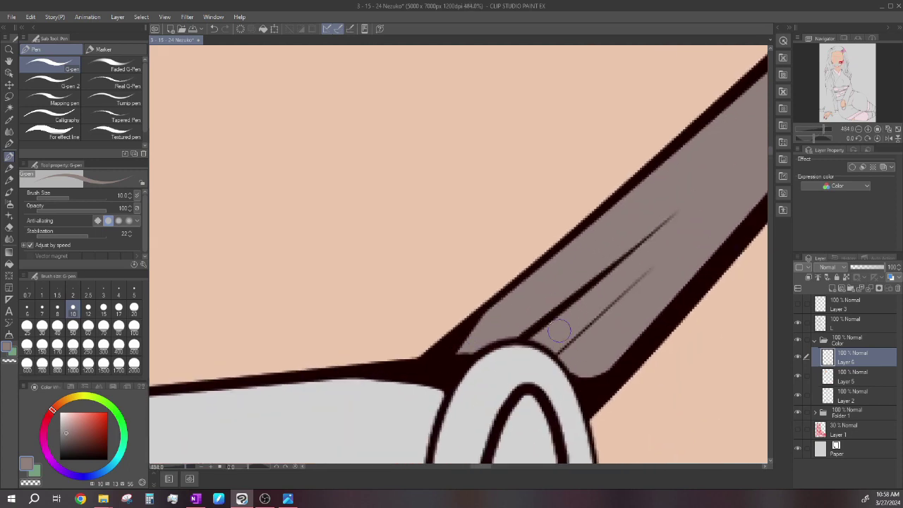
pyautogui.scroll(-8, 557, 330)
pyautogui.press('g')
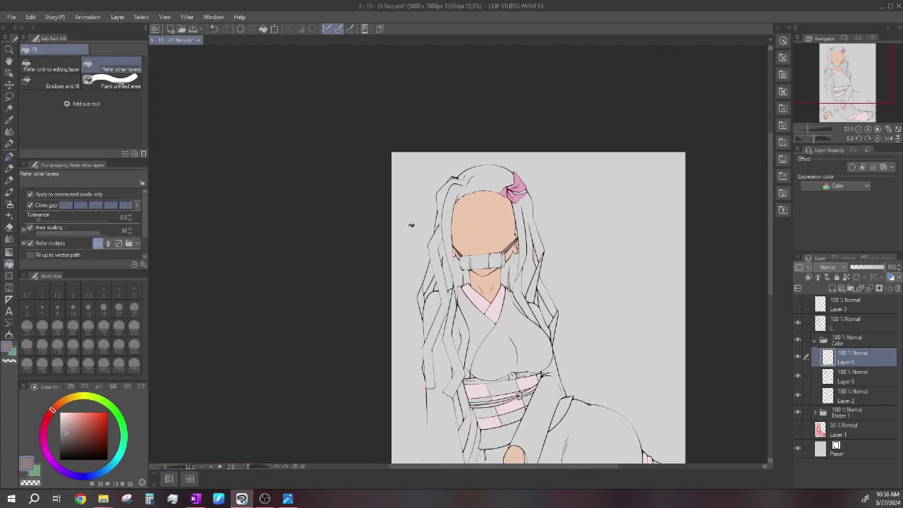
pyautogui.scroll(-3, 519, 182)
pyautogui.scroll(2, 534, 307)
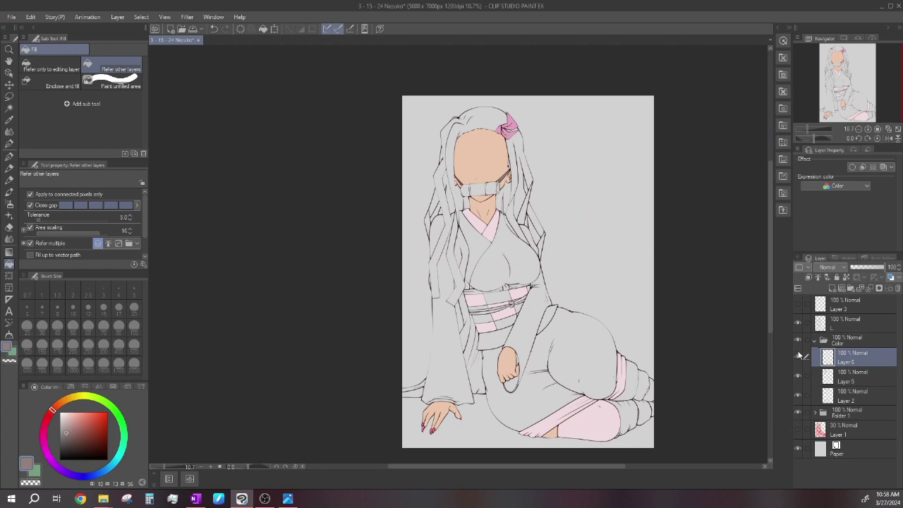
# - Pick a crimson red (H 356, S 59, V 77) and fill the obi's lower-left unpainted checker square with it
pyautogui.scroll(4, 523, 317)
pyautogui.click(50, 414)
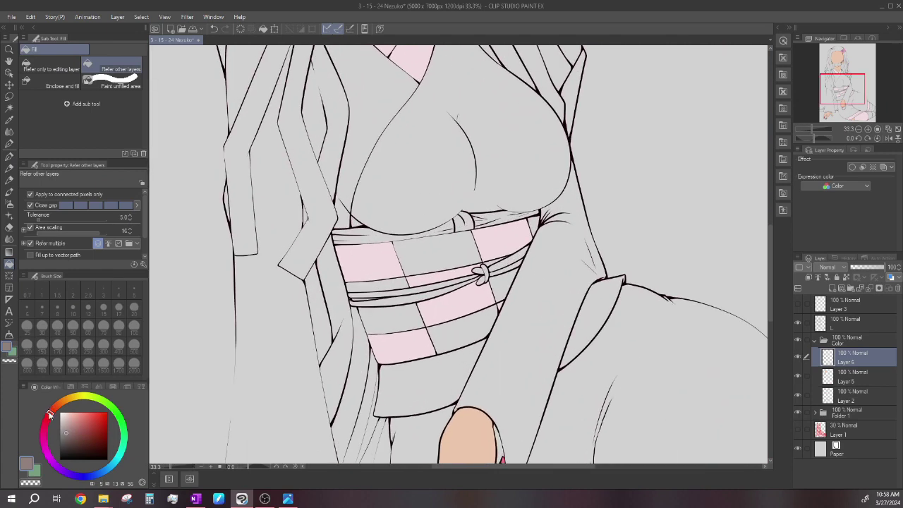
pyautogui.click(385, 322)
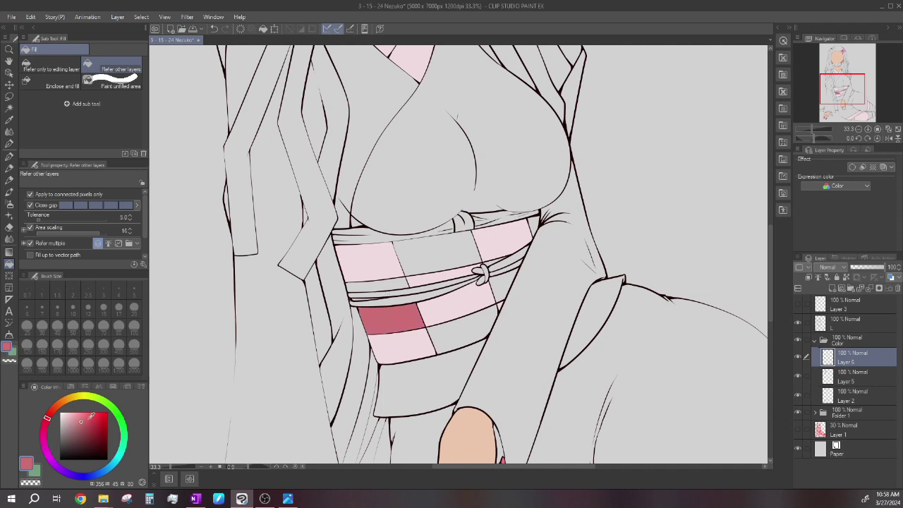
pyautogui.click(88, 423)
pyautogui.click(408, 321)
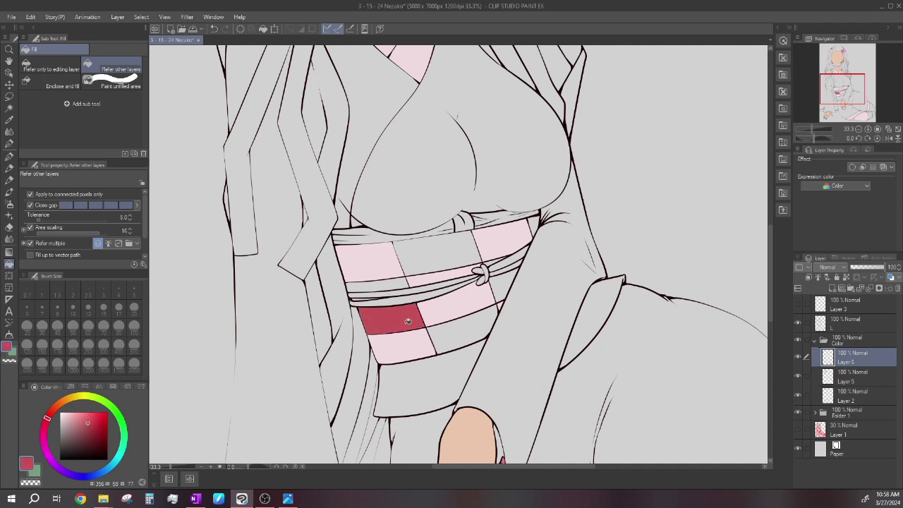
# - Fill the remaining unpainted checker squares of the obi, including the slivers around the cord, with the crimson red
pyautogui.scroll(3, 370, 301)
pyautogui.click(384, 269)
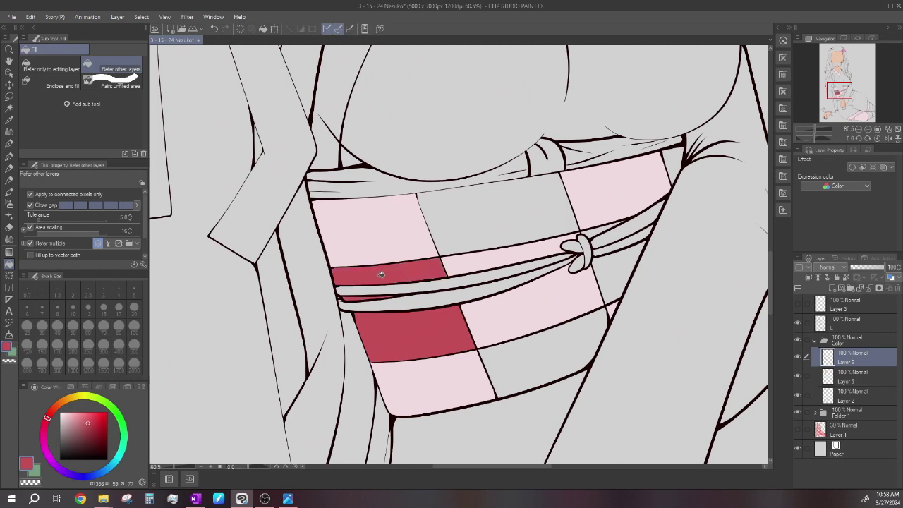
pyautogui.click(524, 358)
pyautogui.click(536, 214)
pyautogui.click(605, 255)
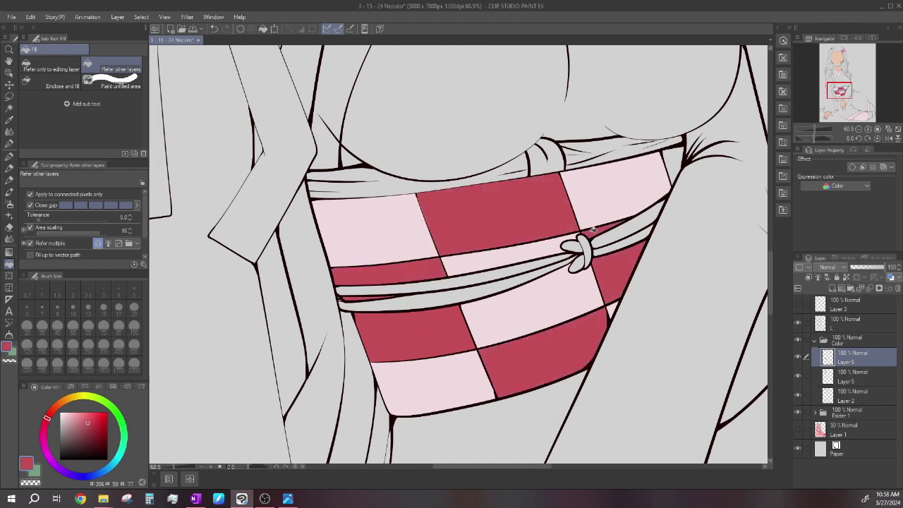
pyautogui.click(680, 164)
# - Resample the obi's crimson red and touch up the small gaps around both ends of the cord with the G-pen
pyautogui.scroll(1, 532, 279)
pyautogui.keyDown('alt'); pyautogui.click(531, 279); pyautogui.keyUp('alt')
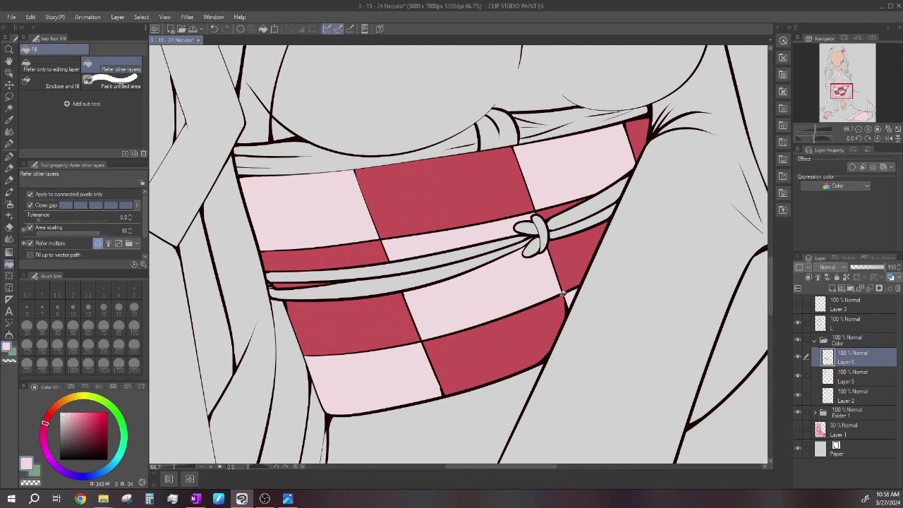
pyautogui.keyDown('alt'); pyautogui.click(489, 342); pyautogui.keyUp('alt')
pyautogui.click(10, 158)
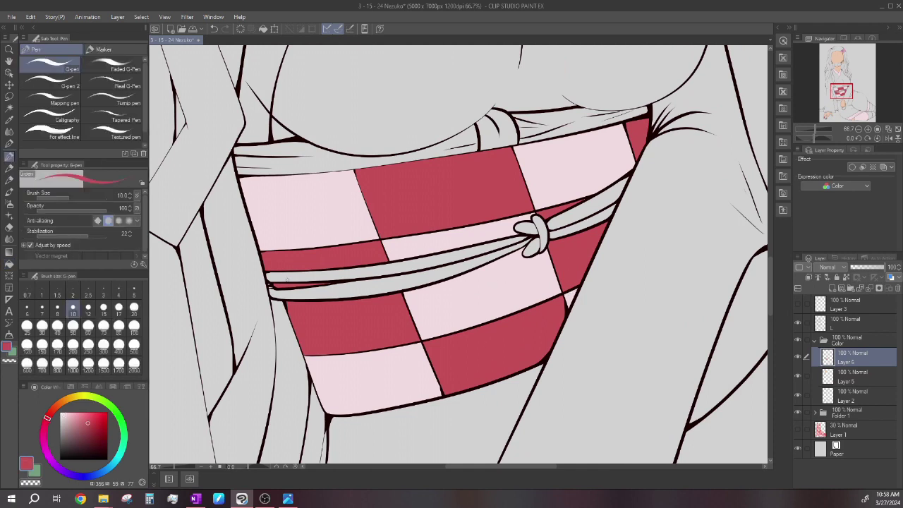
pyautogui.scroll(5, 466, 269)
pyautogui.scroll(-5, 288, 288)
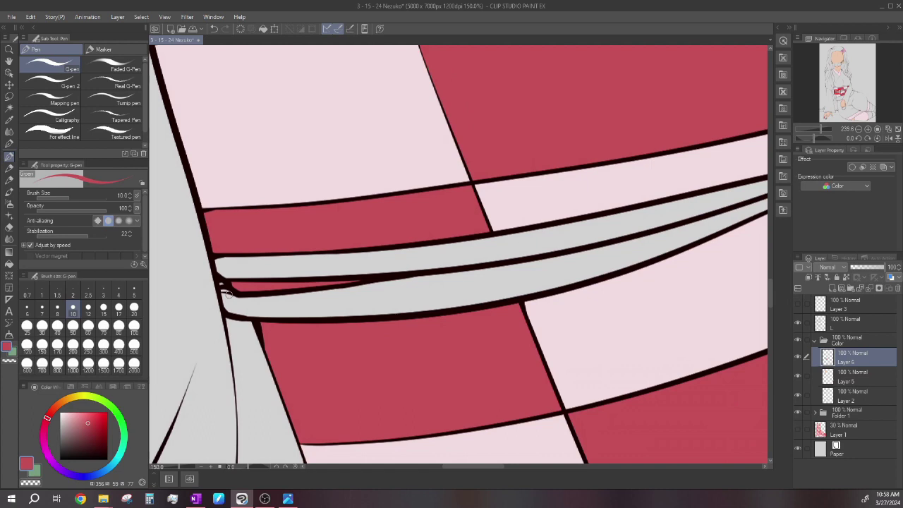
pyautogui.scroll(4, 566, 230)
pyautogui.scroll(-7, 441, 267)
pyautogui.scroll(8, 605, 143)
pyautogui.scroll(-8, 596, 141)
pyautogui.scroll(-2, 594, 141)
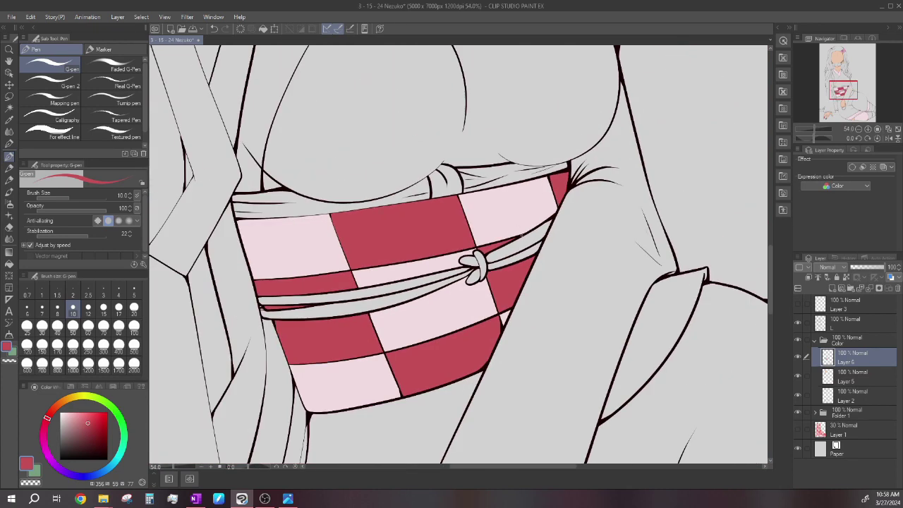
pyautogui.scroll(6, 473, 324)
pyautogui.scroll(-8, 473, 324)
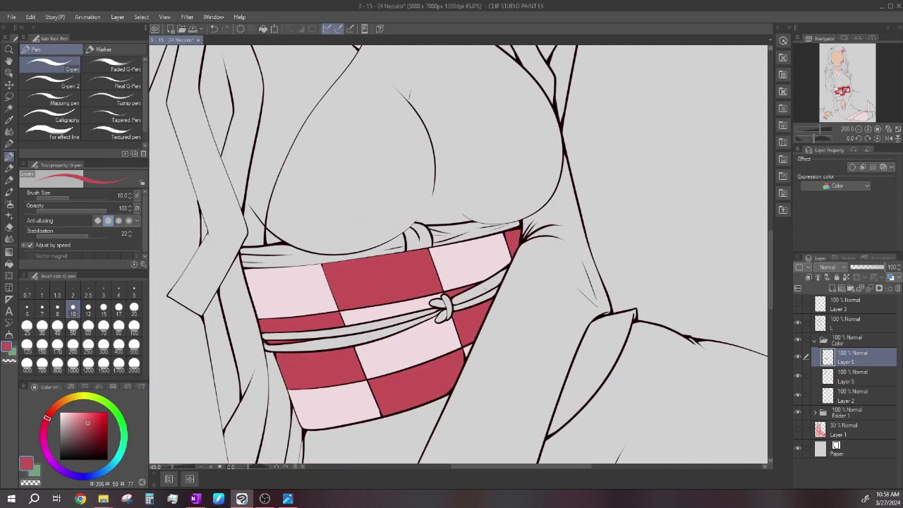
# - Add a new layer above Layer 6 in the Color folder and return to the Fill tool
pyautogui.press('g')
pyautogui.scroll(-3, 537, 255)
pyautogui.scroll(-1, 537, 255)
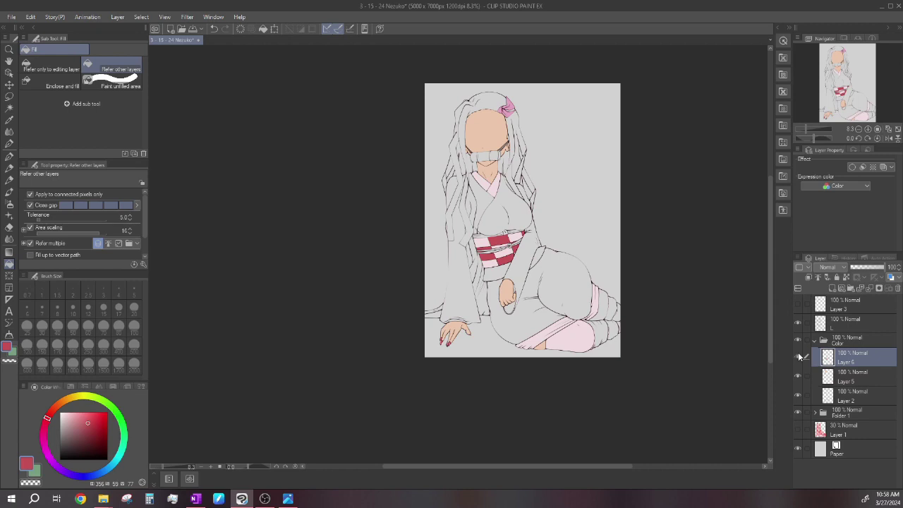
pyautogui.hotkey('ctrl', '+')
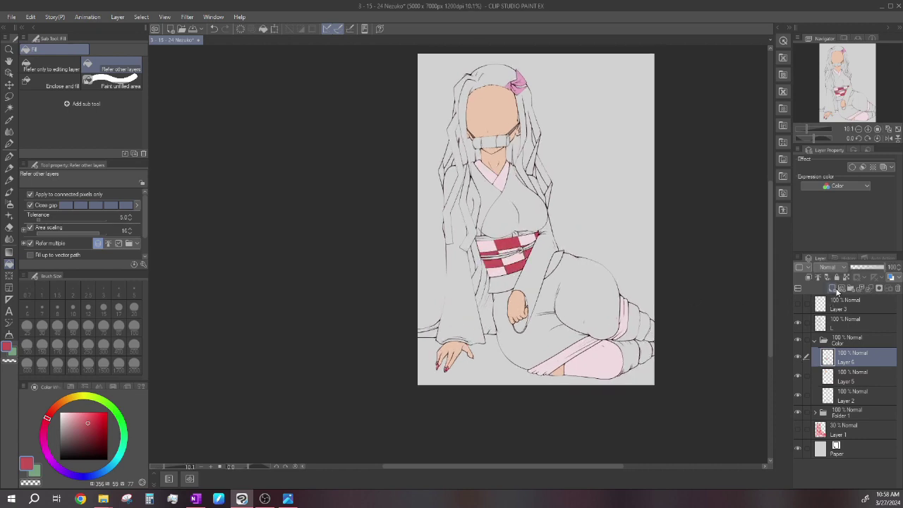
pyautogui.click(837, 289)
pyautogui.scroll(2, 519, 218)
pyautogui.scroll(-3, 517, 221)
pyautogui.scroll(2, 539, 176)
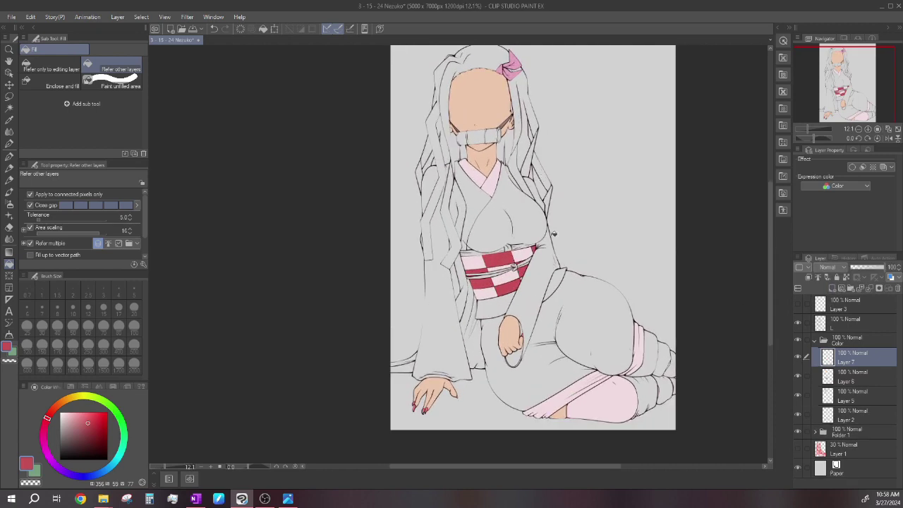
# - Fill the kimono's large overlapping chest panel with pink and refine it to a lighter pink (H 348, S 28, V 91)
pyautogui.scroll(2, 554, 232)
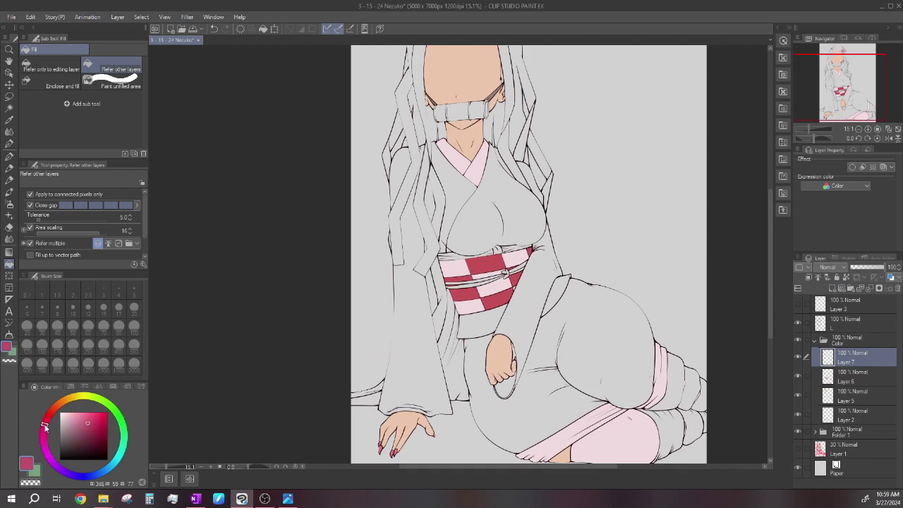
pyautogui.click(80, 414)
pyautogui.click(477, 231)
pyautogui.scroll(3, 486, 183)
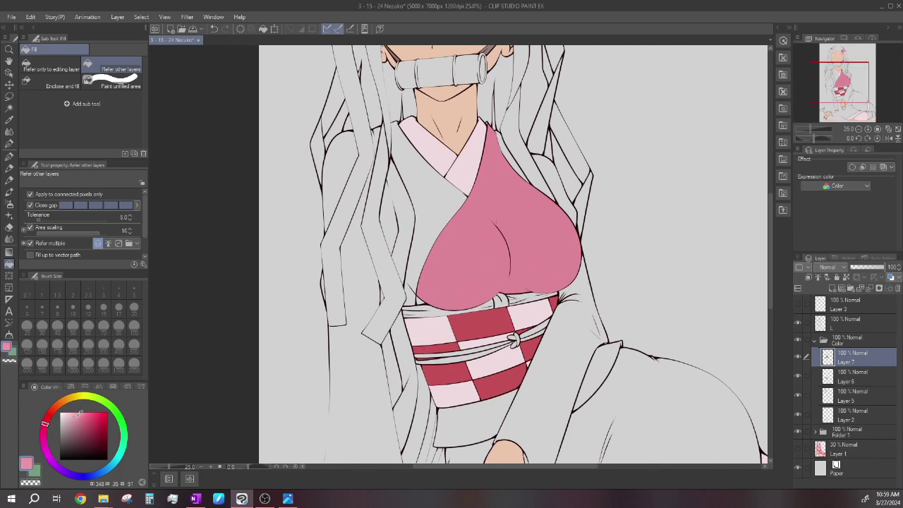
pyautogui.click(504, 250)
pyautogui.scroll(-4, 516, 244)
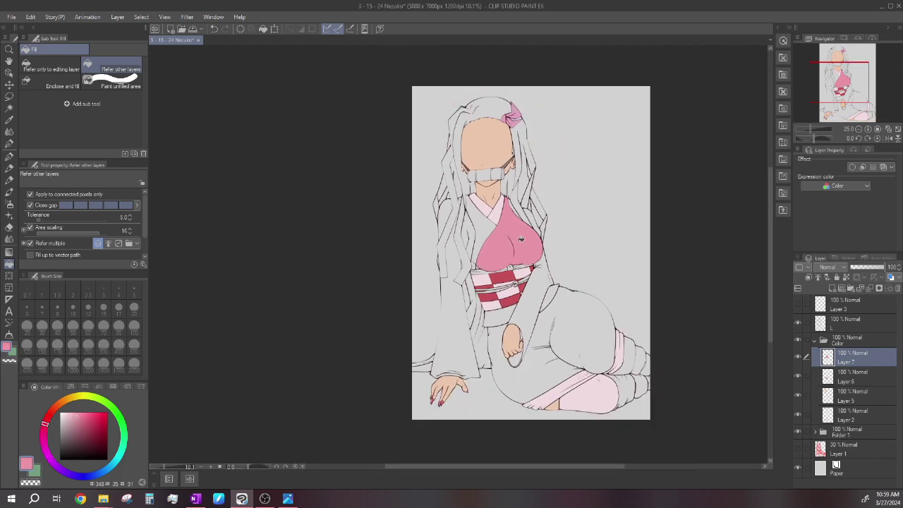
pyautogui.scroll(1, 516, 244)
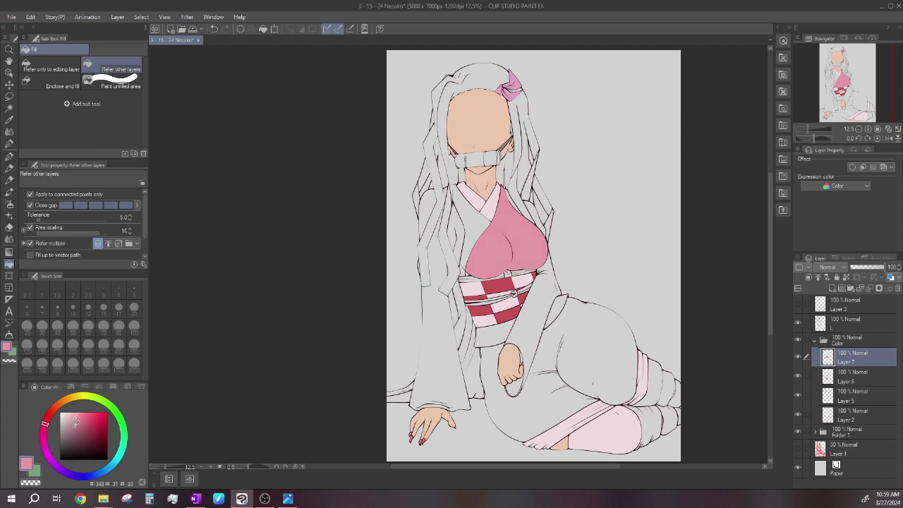
pyautogui.click(498, 251)
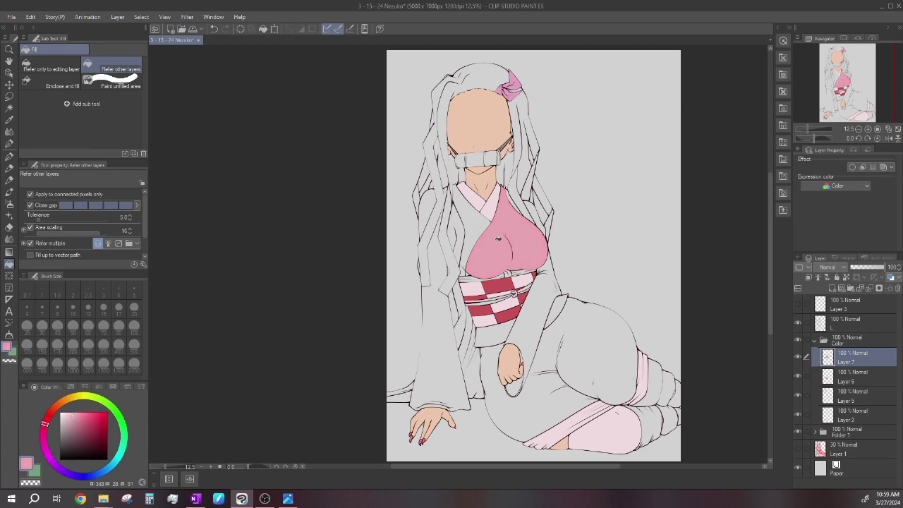
# - Fill the other chest panel, the kimono piece below the obi and the inner sleeve opening with the light pink
pyautogui.scroll(-1, 498, 251)
pyautogui.scroll(3, 511, 212)
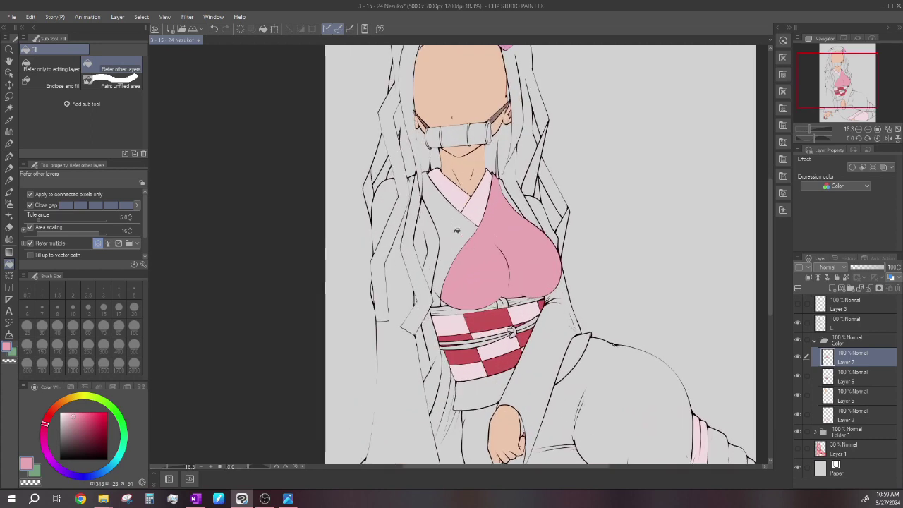
pyautogui.click(457, 230)
pyautogui.scroll(3, 458, 230)
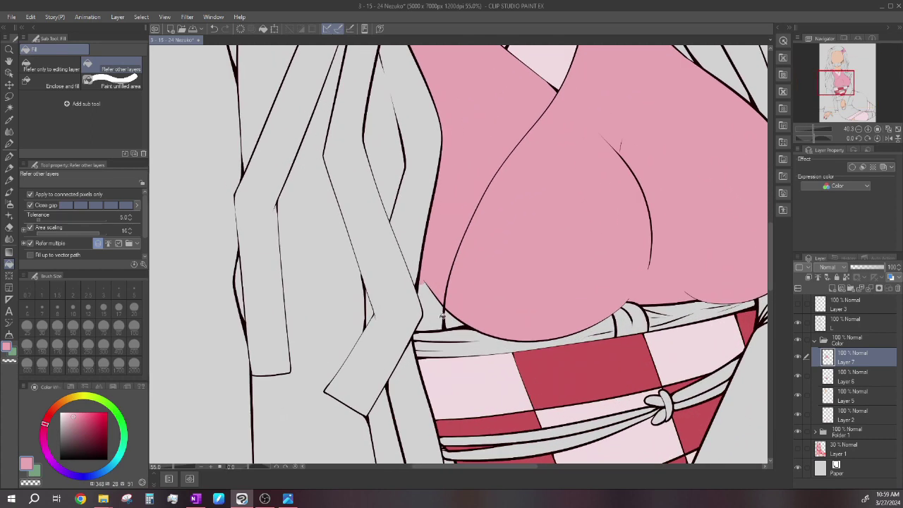
pyautogui.scroll(-1, 489, 212)
pyautogui.scroll(-3, 489, 212)
pyautogui.scroll(2, 491, 259)
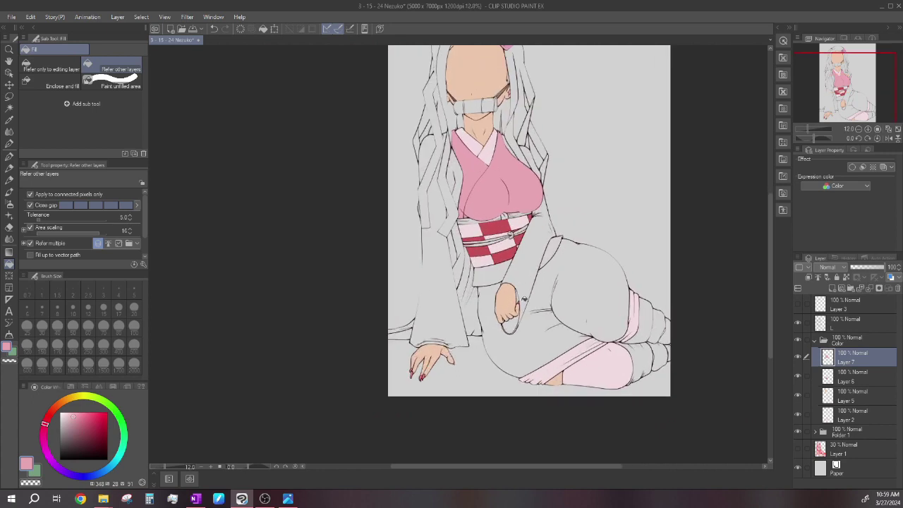
pyautogui.scroll(1, 491, 259)
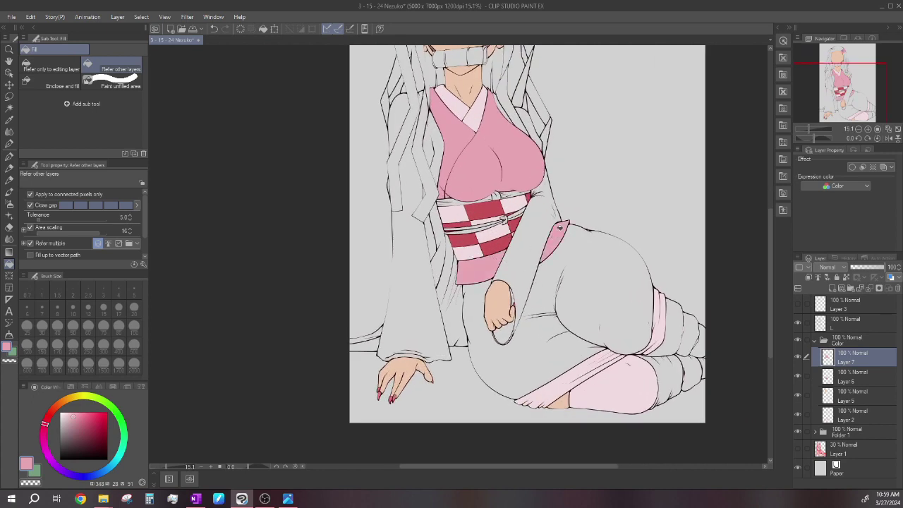
# - Touch up the pointed tip of the inner sleeve opening with the G-pen in light pink
pyautogui.scroll(4, 564, 204)
pyautogui.click(11, 162)
pyautogui.scroll(4, 532, 222)
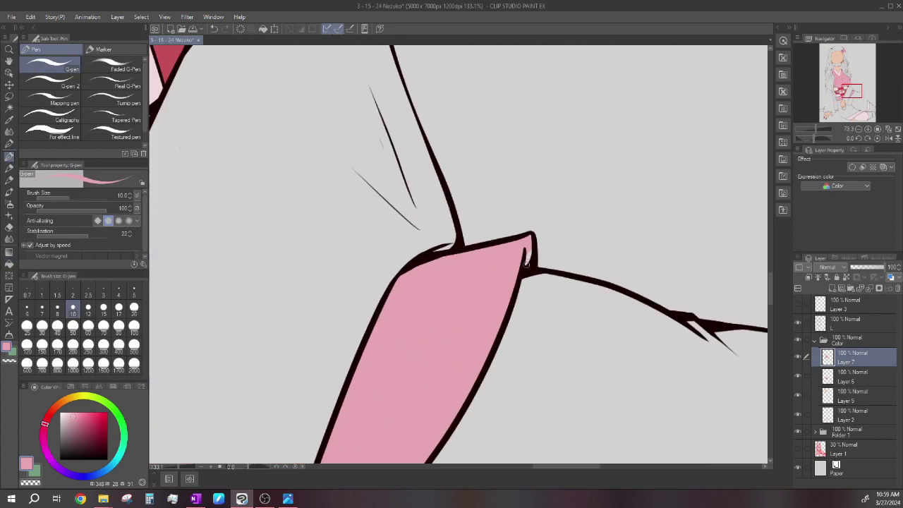
pyautogui.scroll(-4, 532, 222)
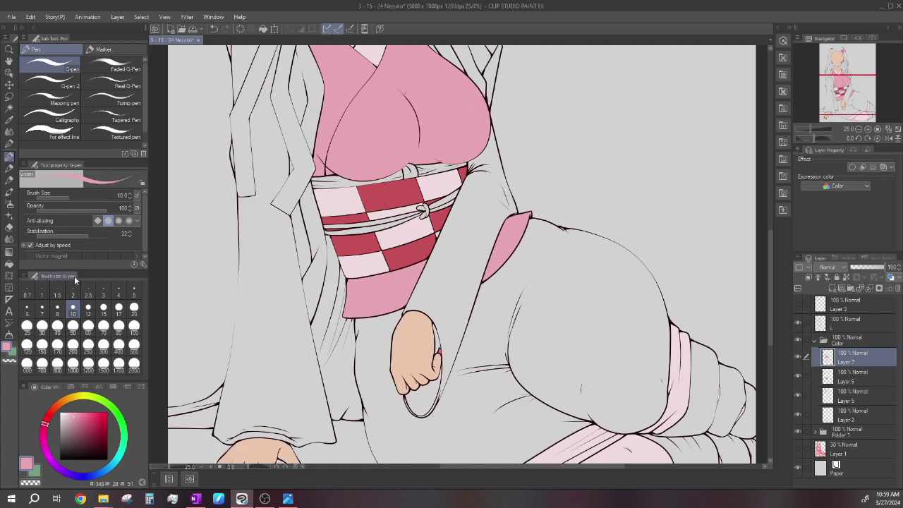
# - Return to the Fill tool and toggle Layer 7's visibility to check the pink kimono areas
pyautogui.click(9, 263)
pyautogui.scroll(-3, 485, 212)
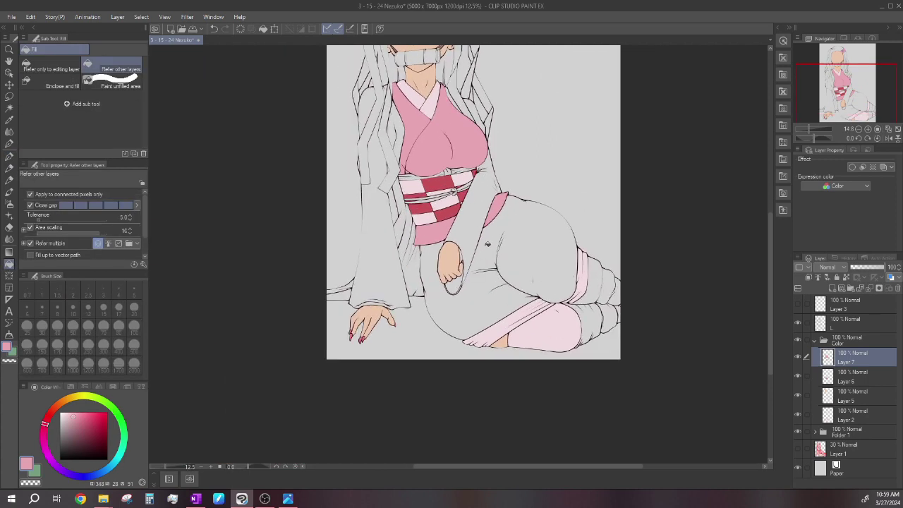
pyautogui.scroll(2, 468, 241)
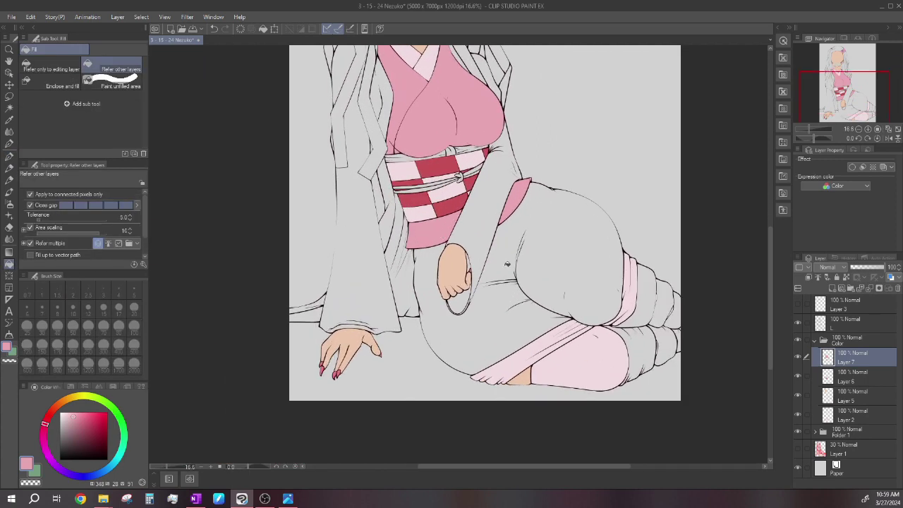
pyautogui.scroll(-2, 520, 270)
pyautogui.click(797, 357)
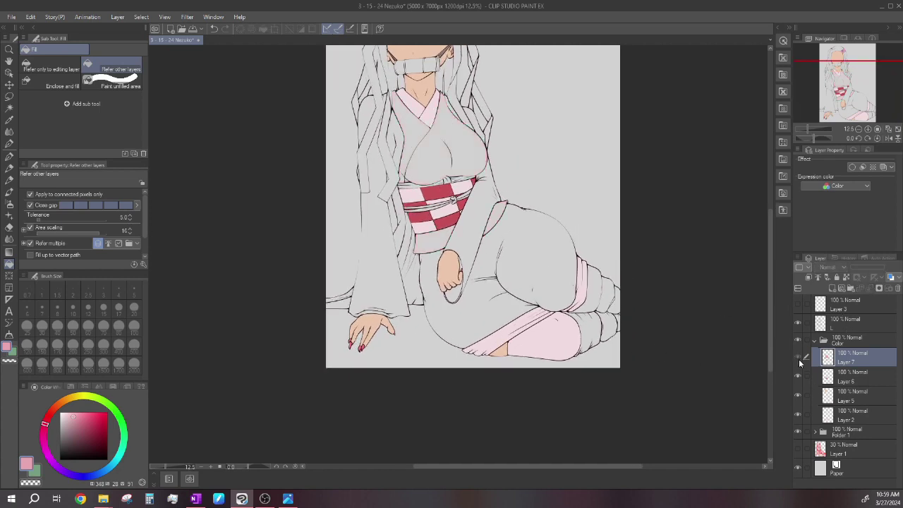
pyautogui.click(797, 357)
# - Pick a dark brown (H 355, S 21, V 28) and fill the three wrap sections of the lower leg with it
pyautogui.scroll(3, 635, 324)
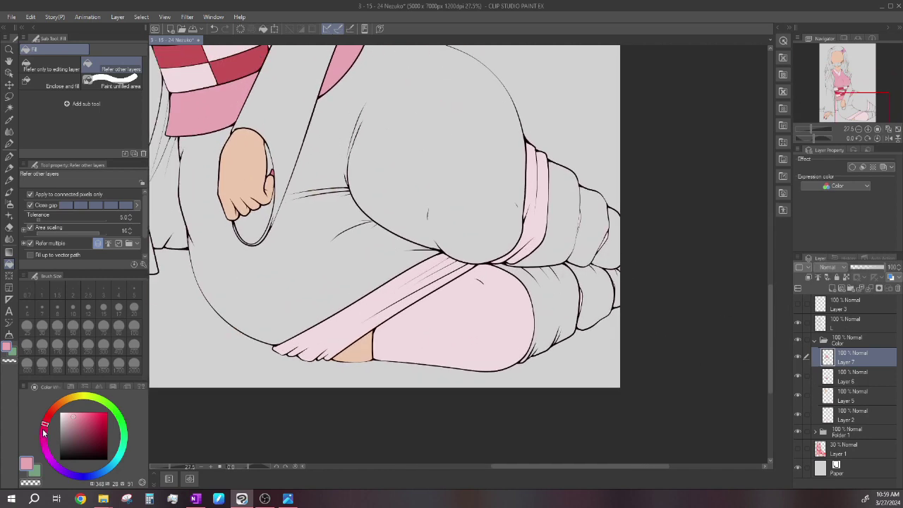
pyautogui.moveTo(62, 432); pyautogui.dragTo(69, 444)
pyautogui.click(562, 306)
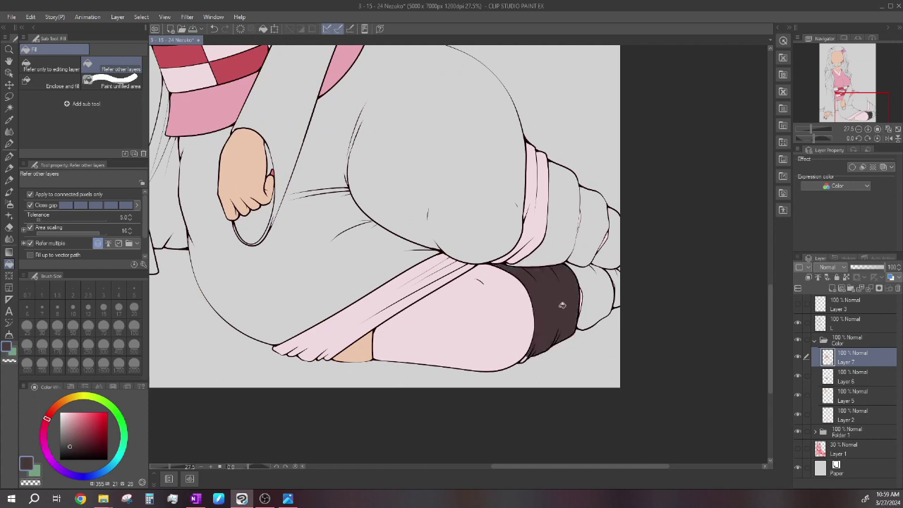
pyautogui.scroll(1, 565, 286)
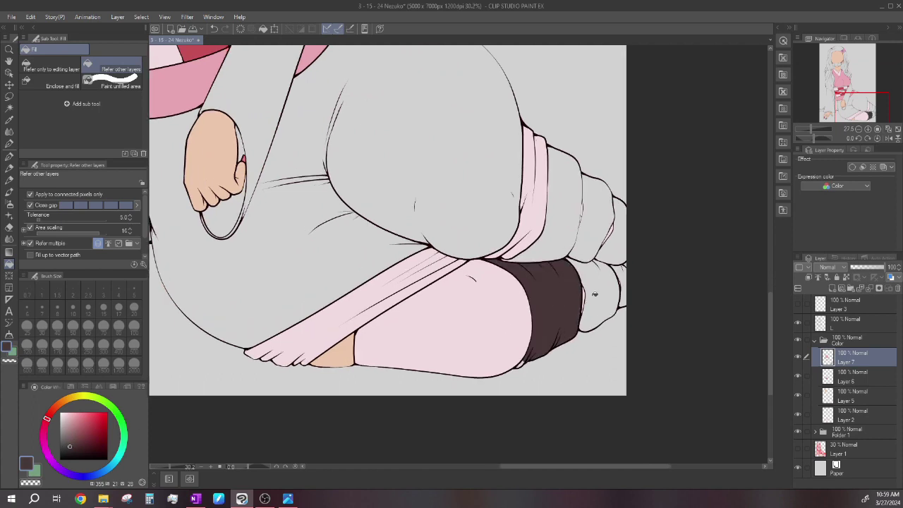
pyautogui.click(594, 293)
pyautogui.click(621, 276)
# - Make Layer 5 active from the pale pink area of the lower leg and sample that pale pink as the drawing colour
pyautogui.scroll(5, 625, 277)
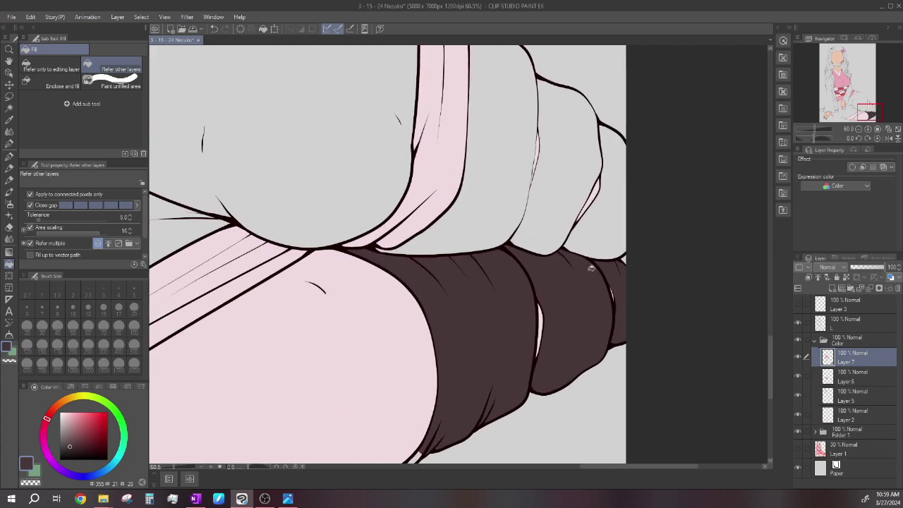
pyautogui.scroll(-1, 583, 267)
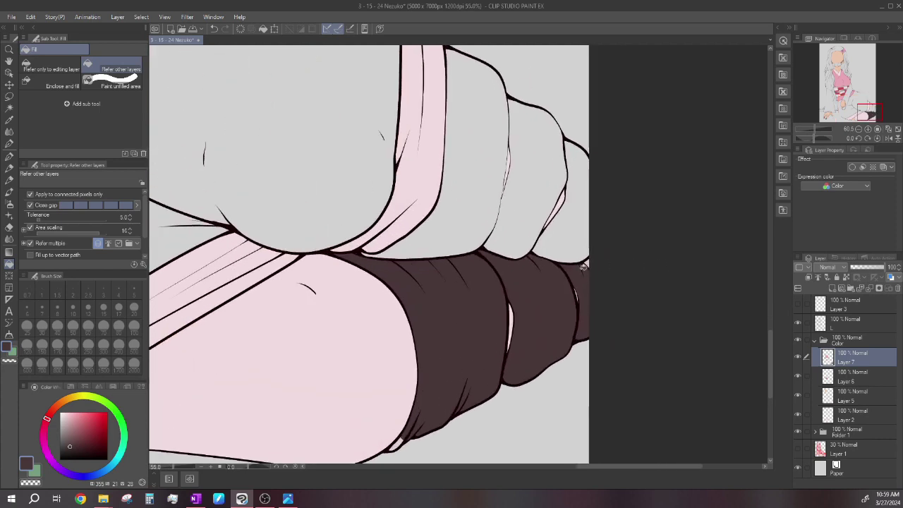
pyautogui.keyDown('ctrl'); pyautogui.keyDown('shift'); pyautogui.click(346, 329); pyautogui.keyUp('shift'); pyautogui.keyUp('ctrl')
pyautogui.scroll(6, 585, 247)
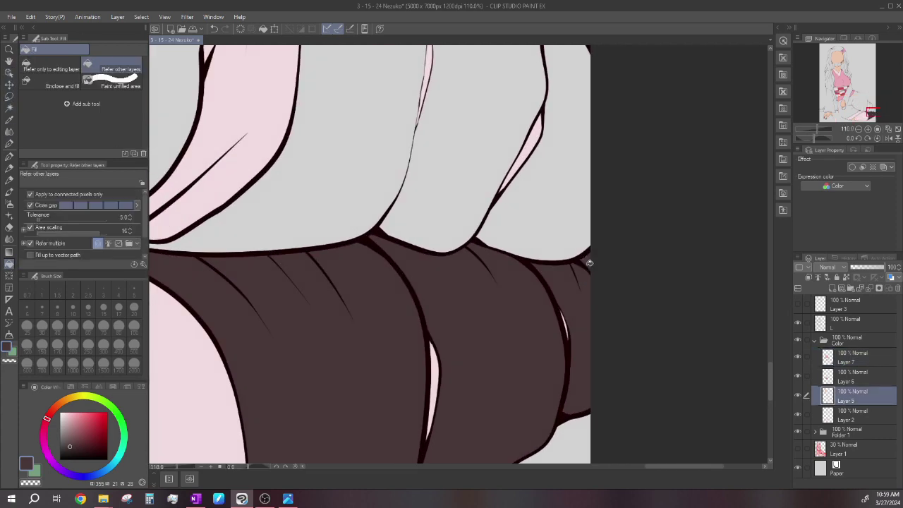
pyautogui.scroll(-1, 589, 263)
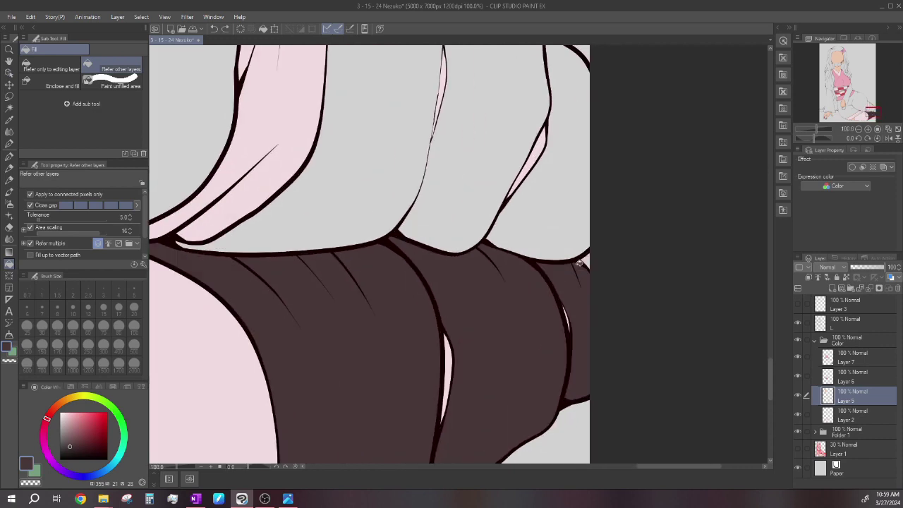
pyautogui.keyDown('alt'); pyautogui.click(229, 359); pyautogui.keyUp('alt')
pyautogui.scroll(-5, 557, 259)
# - Select Layer 7 from the dark brown leg wrap on the canvas with the Operation tool
pyautogui.click(9, 73)
pyautogui.click(363, 311)
pyautogui.scroll(-5, 430, 293)
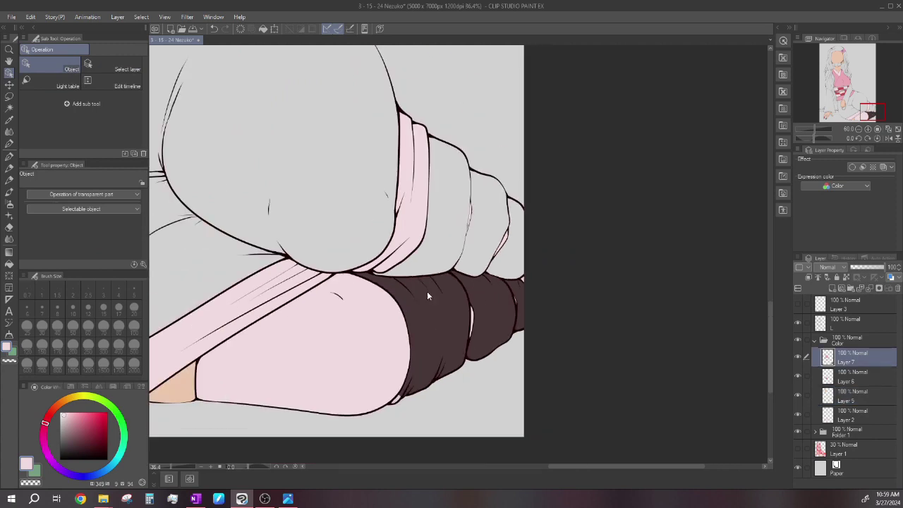
# - Sample the dark brown of the lower leg wraps with the G-pen and touch up unfilled slivers along their upper outlines
pyautogui.scroll(1, 427, 296)
pyautogui.press('p')
pyautogui.scroll(2, 487, 337)
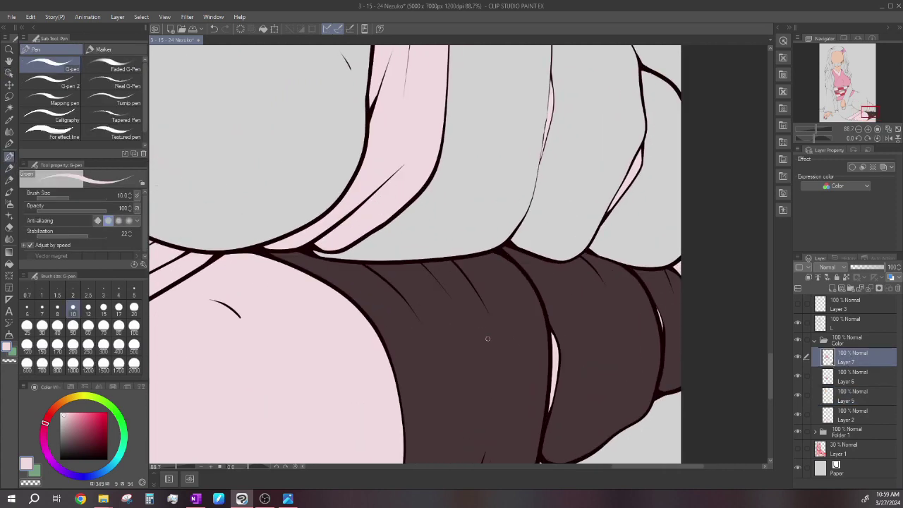
pyautogui.keyDown('alt'); pyautogui.click(452, 352); pyautogui.keyUp('alt')
pyautogui.scroll(1, 561, 281)
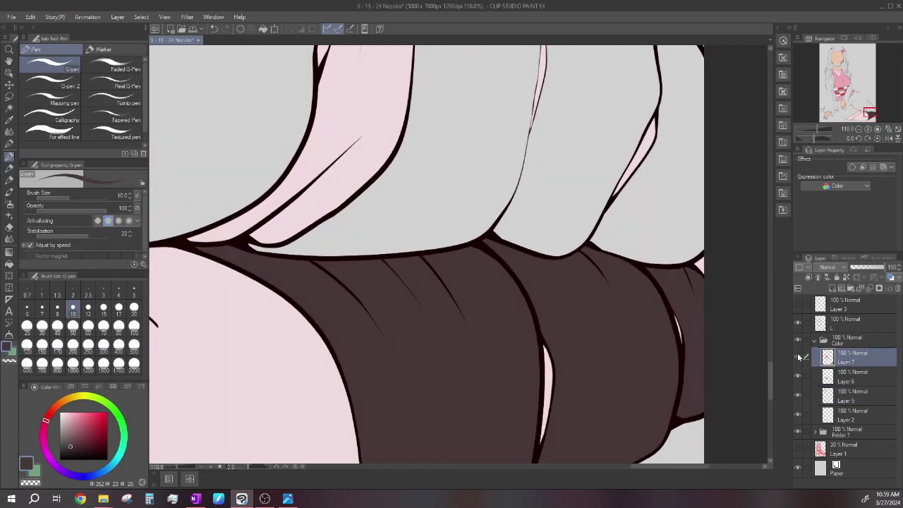
pyautogui.scroll(1, 295, 254)
pyautogui.scroll(-2, 299, 263)
pyautogui.scroll(1, 299, 263)
pyautogui.scroll(-2, 299, 263)
pyautogui.scroll(2, 413, 236)
pyautogui.scroll(-2, 575, 269)
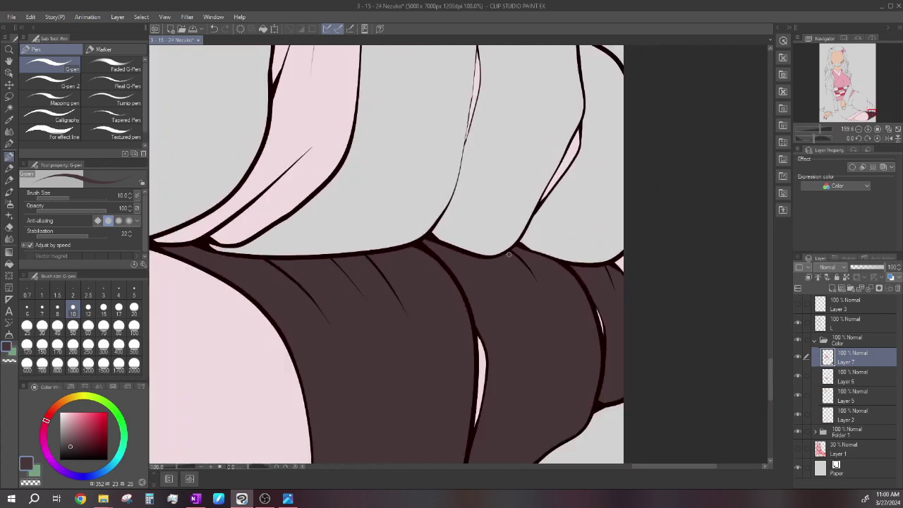
pyautogui.scroll(1, 575, 269)
pyautogui.scroll(-8, 582, 271)
pyautogui.scroll(5, 487, 367)
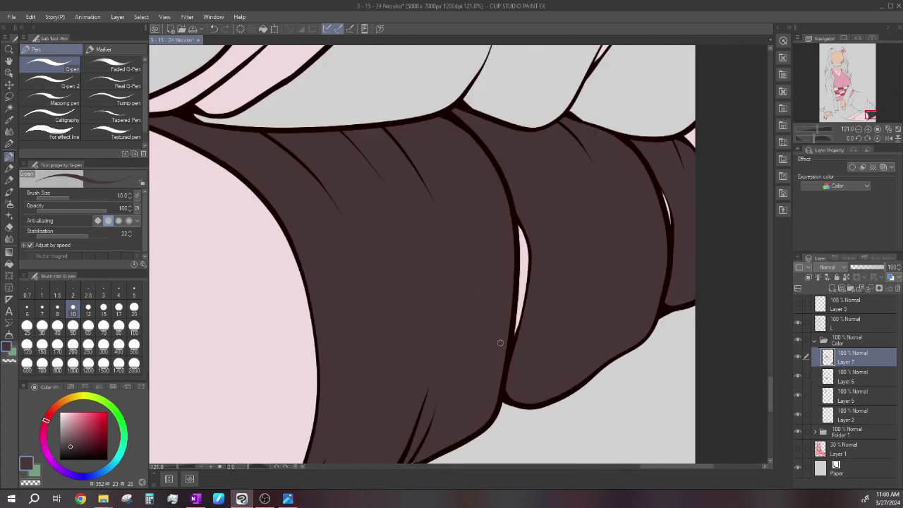
# - Paint dark brown into the small unfilled corner at the lower tip of the first leg wrap with the G-pen at size 10
pyautogui.scroll(-5, 495, 369)
pyautogui.scroll(7, 486, 360)
pyautogui.scroll(4, 372, 379)
pyautogui.moveTo(359, 374)
pyautogui.mouseDown()
pyautogui.moveTo(387, 363)
pyautogui.moveTo(416, 332)
pyautogui.moveTo(401, 334)
pyautogui.mouseUp()
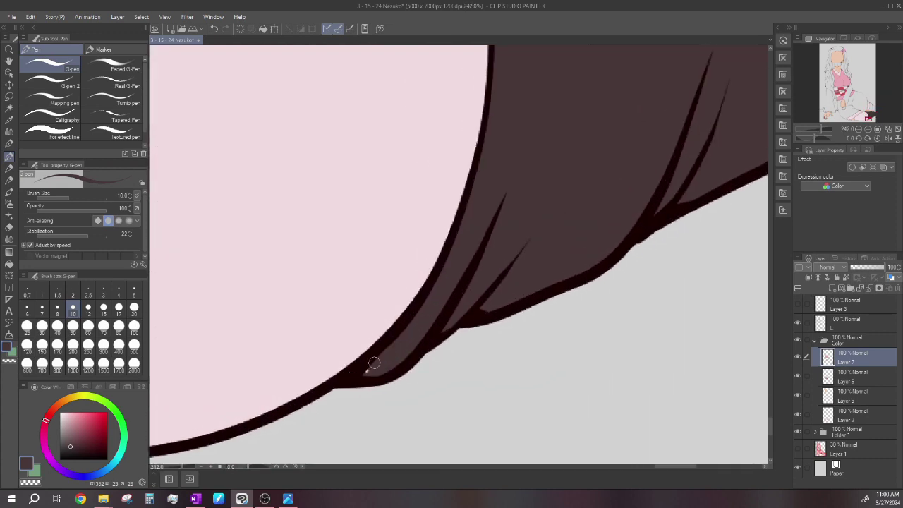
pyautogui.scroll(-15, 484, 305)
pyautogui.scroll(8, 605, 207)
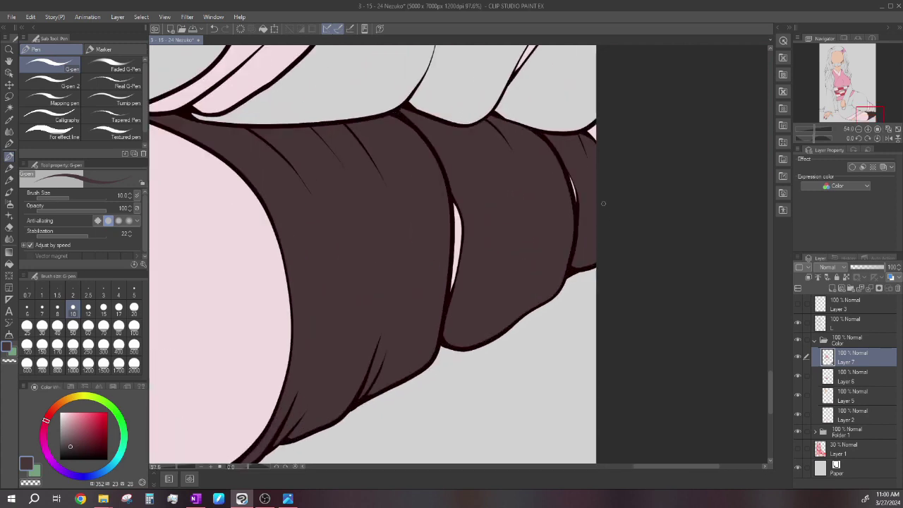
pyautogui.scroll(5, 480, 113)
pyautogui.scroll(-8, 668, 146)
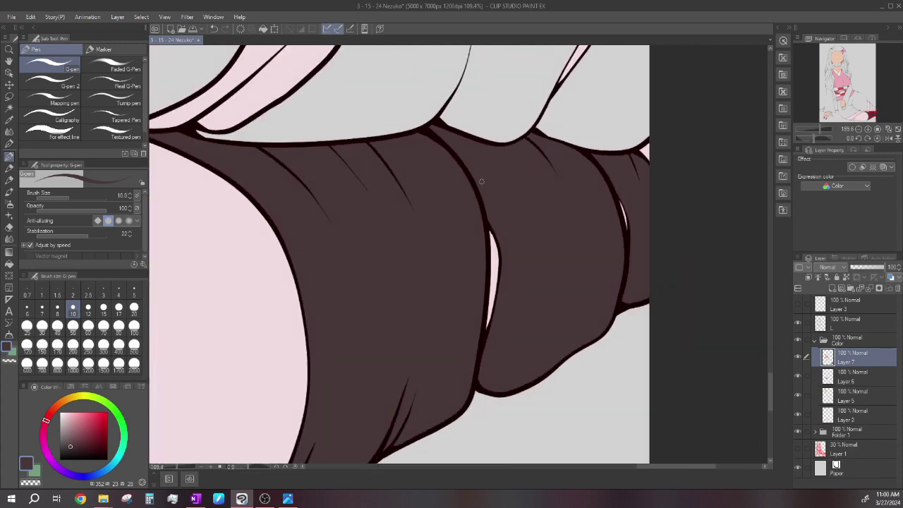
pyautogui.scroll(-2, 652, 306)
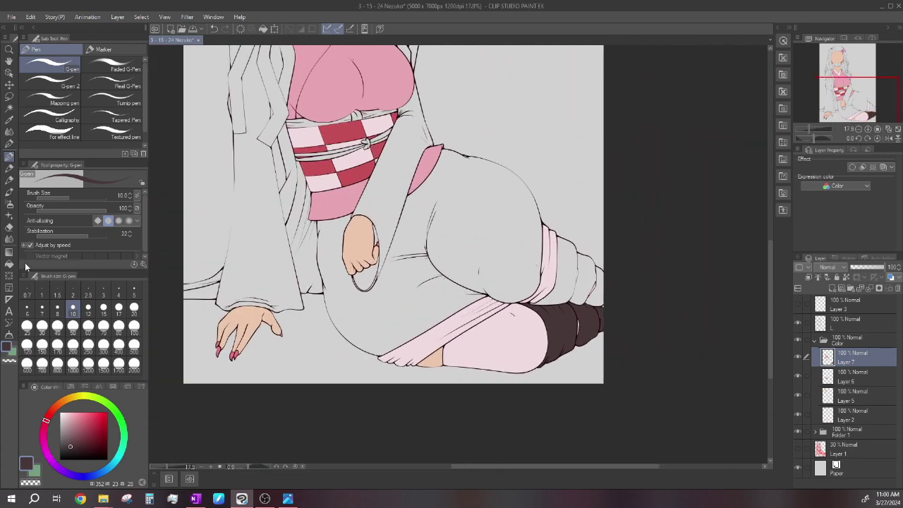
# - Switch to the Fill tool and toggle Layer 7's visibility to check the coverage of its colours
pyautogui.click(9, 264)
pyautogui.scroll(-3, 525, 166)
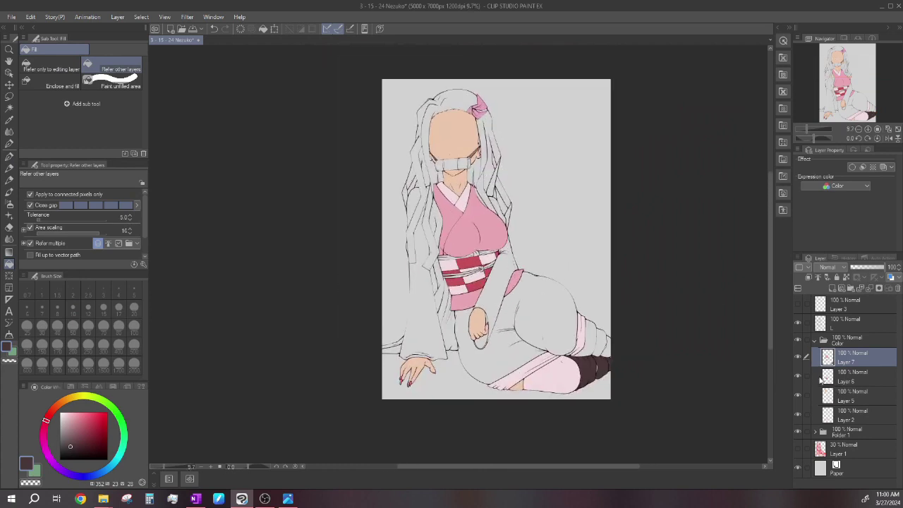
pyautogui.click(798, 357)
pyautogui.click(798, 358)
pyautogui.click(797, 357)
pyautogui.click(798, 358)
pyautogui.click(798, 358)
pyautogui.click(797, 358)
pyautogui.click(798, 358)
pyautogui.click(797, 358)
pyautogui.click(798, 358)
pyautogui.click(798, 357)
pyautogui.click(797, 358)
pyautogui.click(798, 358)
# - Add a new layer above Layer 7 and fill the three wraps of the upper leg with the dark brown
pyautogui.click(850, 289)
pyautogui.scroll(6, 573, 309)
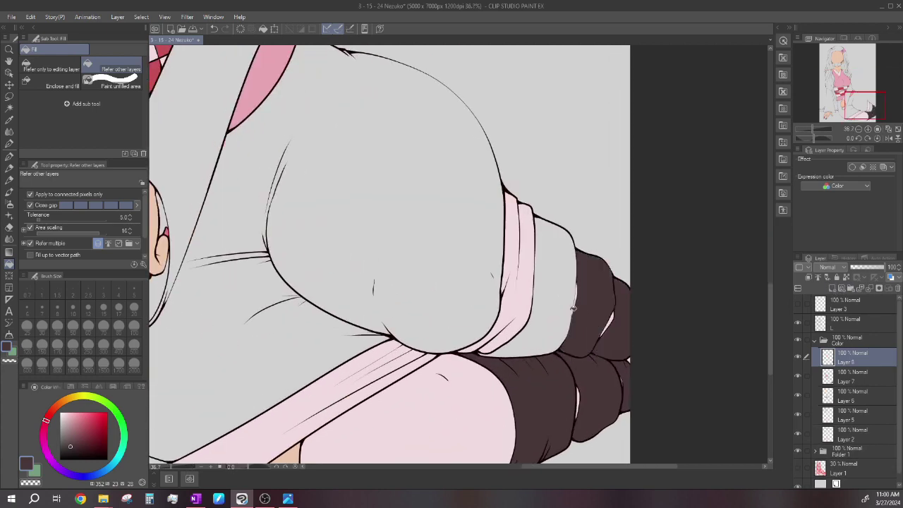
pyautogui.scroll(2, 571, 312)
pyautogui.scroll(1, 528, 282)
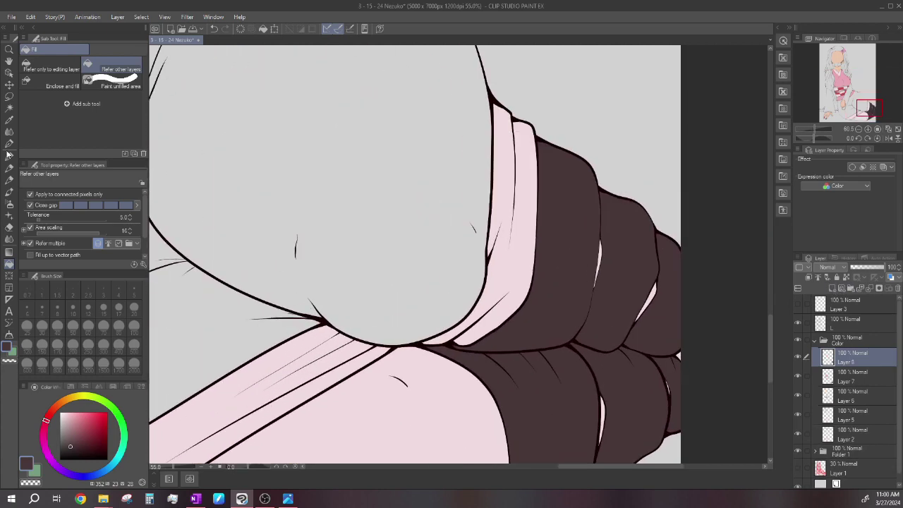
# - Touch up unfilled edges and corners of the upper leg wraps in dark brown with the G-pen
pyautogui.click(9, 154)
pyautogui.scroll(4, 418, 365)
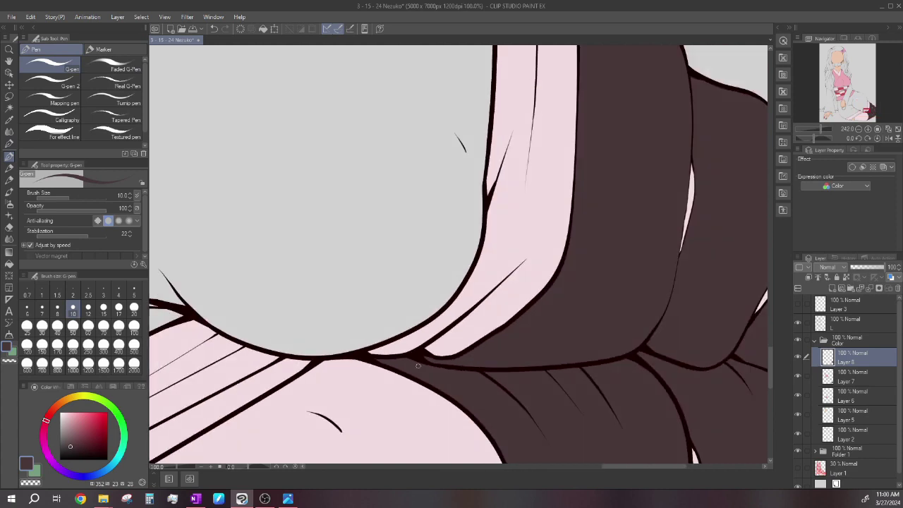
pyautogui.scroll(-5, 431, 369)
pyautogui.scroll(9, 524, 158)
pyautogui.scroll(-7, 504, 183)
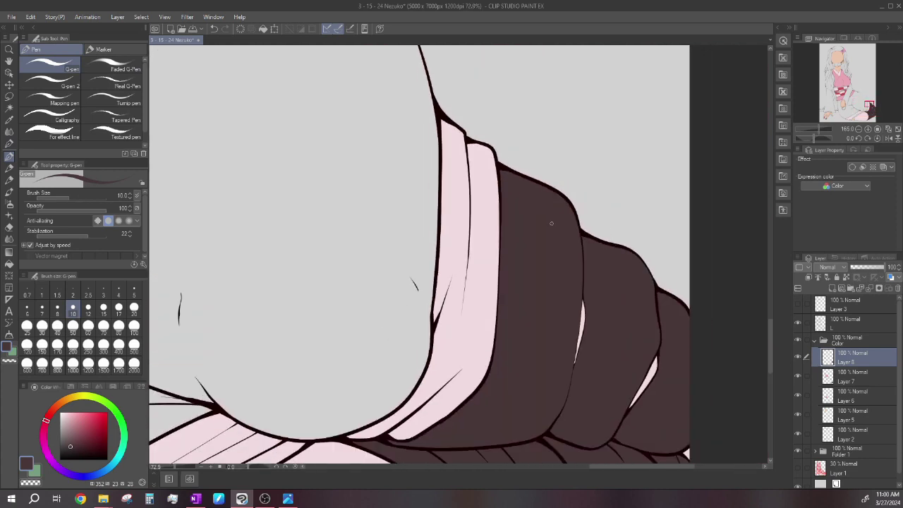
pyautogui.scroll(3, 557, 226)
pyautogui.scroll(-3, 577, 234)
pyautogui.scroll(3, 666, 278)
pyautogui.scroll(-1, 663, 269)
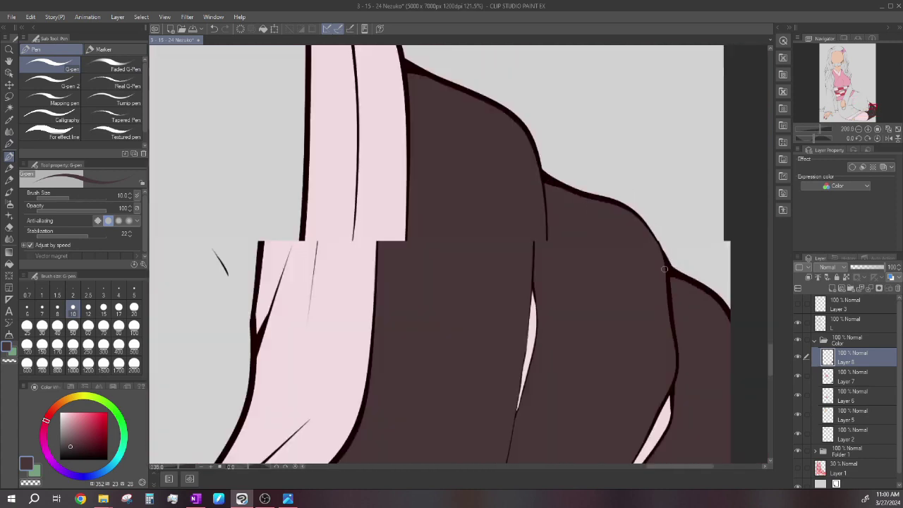
pyautogui.scroll(-4, 664, 269)
# - Pick a darker brown (H 351, S 32, V 18) and fill the sleeve opening beside and below the hand on the lap
pyautogui.press('g')
pyautogui.scroll(-8, 466, 217)
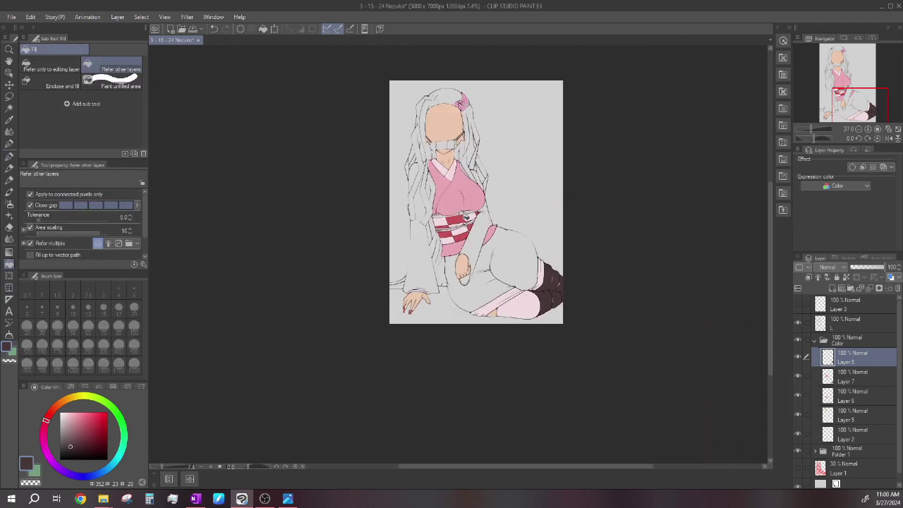
pyautogui.scroll(3, 467, 217)
pyautogui.scroll(2, 493, 385)
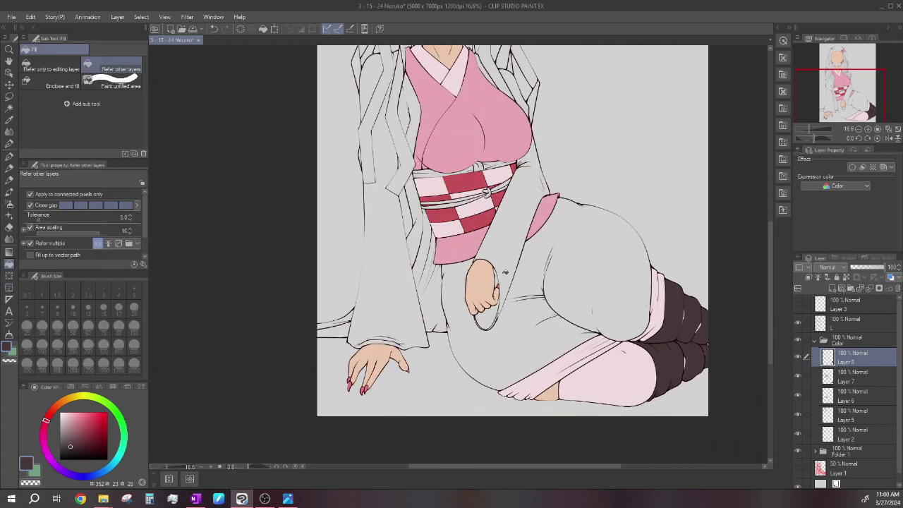
pyautogui.scroll(3, 505, 271)
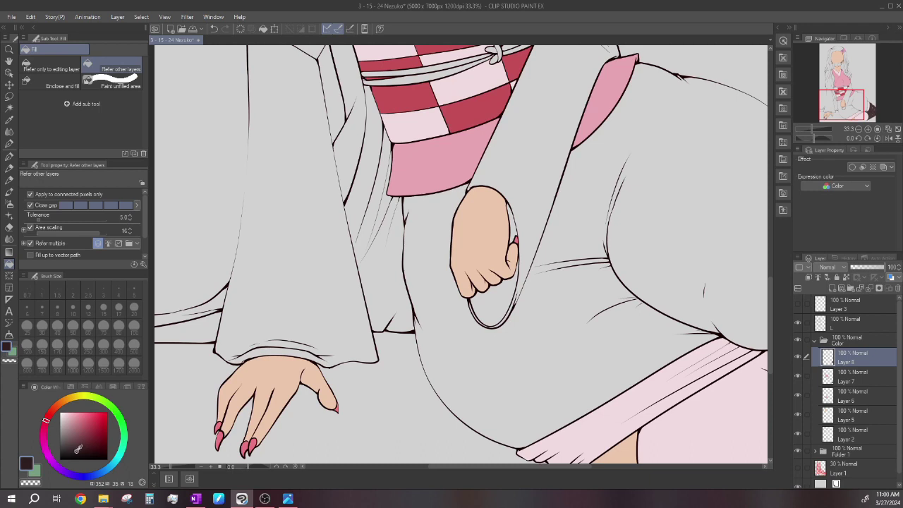
pyautogui.scroll(3, 507, 283)
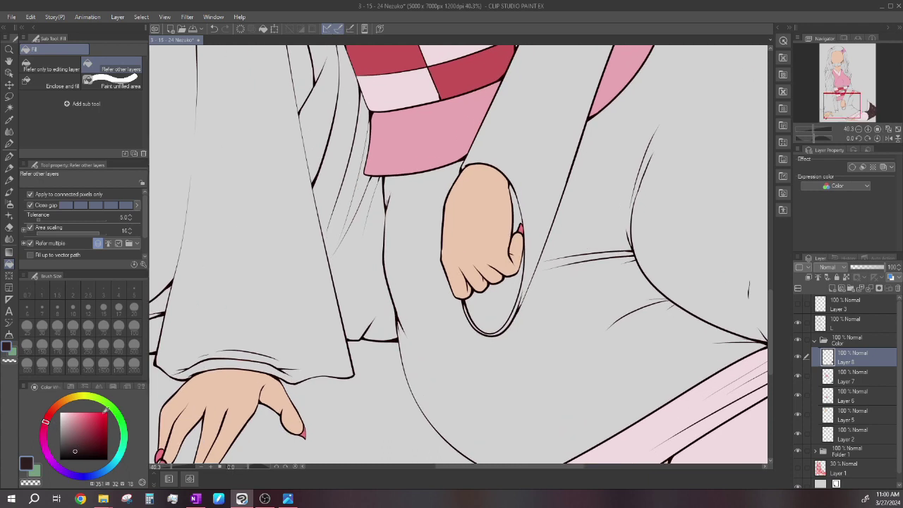
pyautogui.click(506, 289)
pyautogui.click(527, 166)
pyautogui.scroll(2, 527, 166)
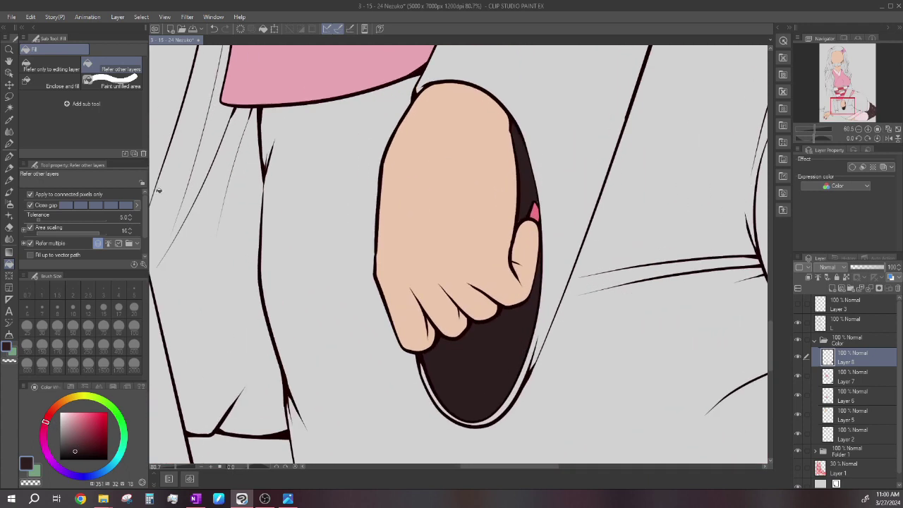
# - Touch up the narrow gaps of the dark sleeve opening around the thumb, nail and fingers with the G-pen
pyautogui.click(9, 155)
pyautogui.scroll(4, 543, 244)
pyautogui.scroll(1, 543, 244)
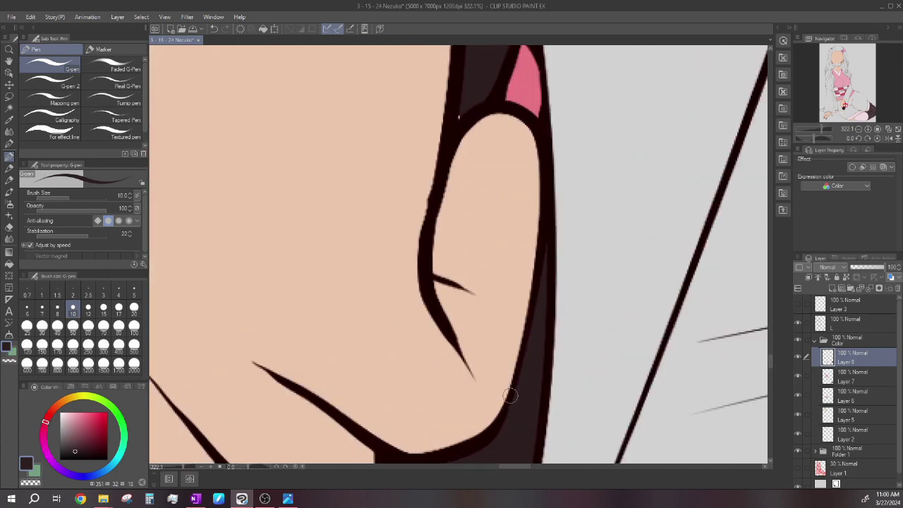
pyautogui.scroll(-1, 538, 280)
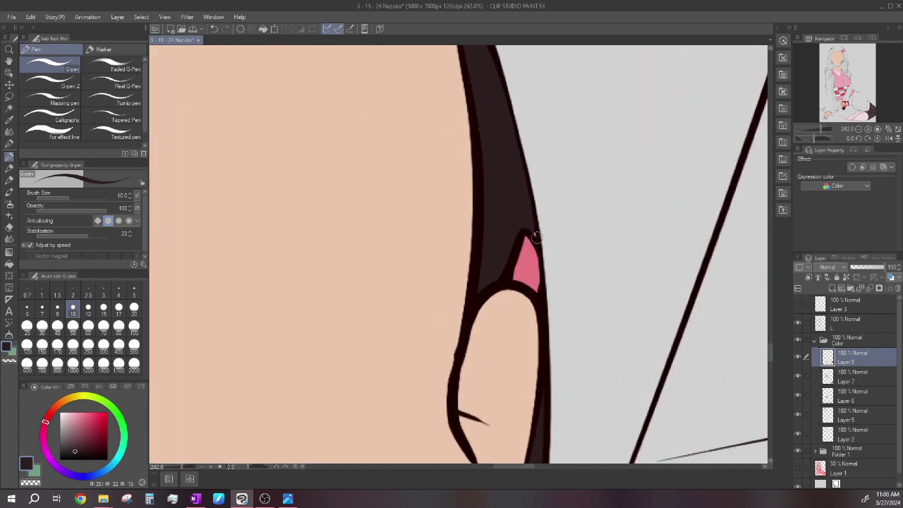
pyautogui.scroll(-6, 515, 179)
pyautogui.scroll(7, 474, 153)
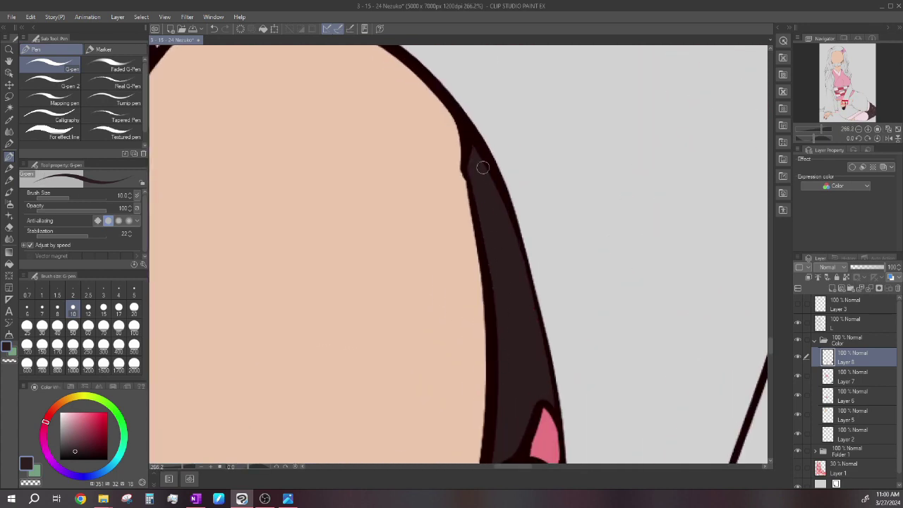
pyautogui.scroll(-4, 496, 241)
pyautogui.scroll(4, 407, 320)
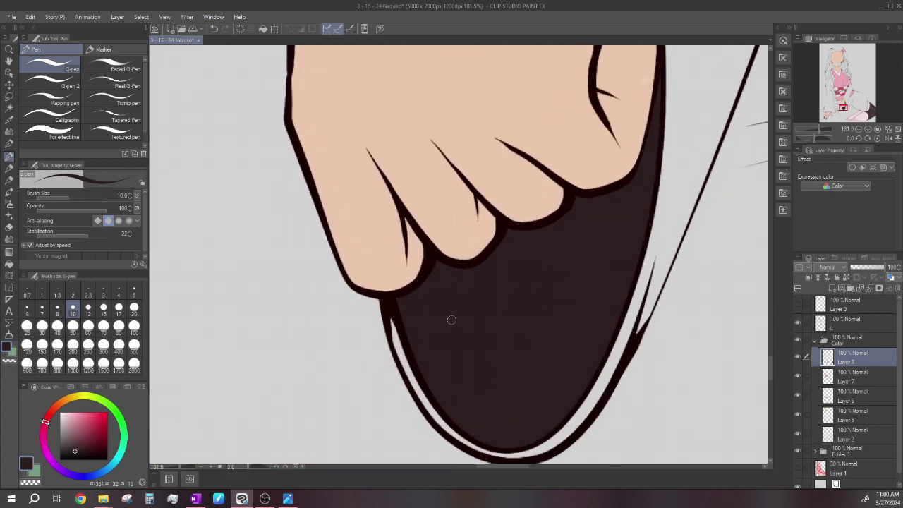
pyautogui.scroll(-12, 447, 299)
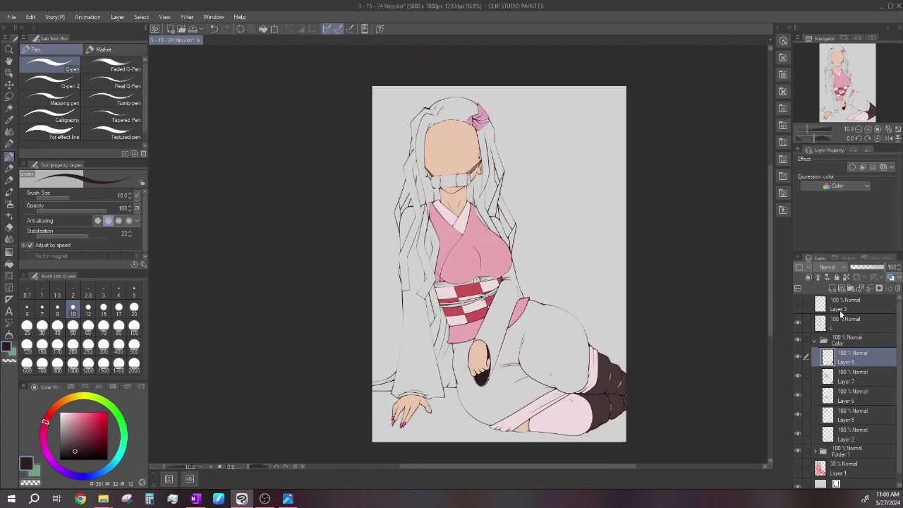
# - Add a new layer above Layer 8 and fill the kimono skirt over the thighs with the kimono pink (H 347, S 28, V 91)
pyautogui.click(833, 289)
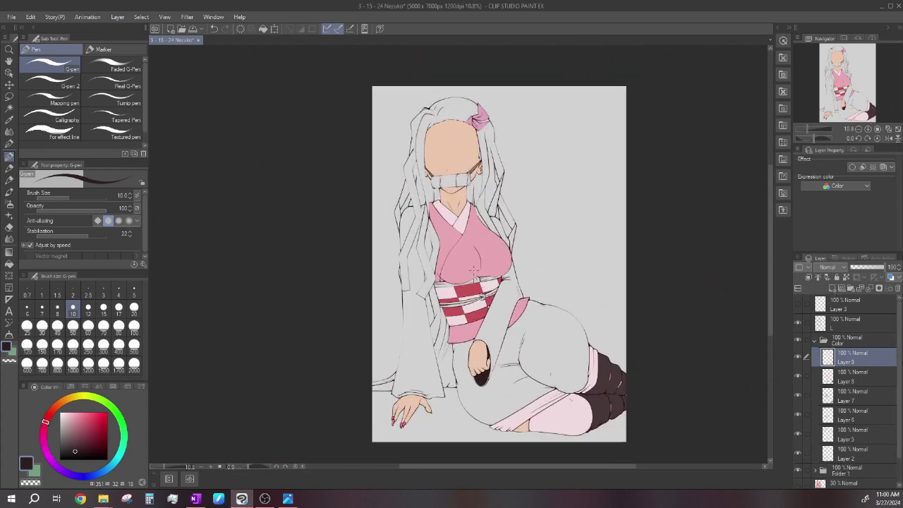
pyautogui.click(8, 265)
pyautogui.scroll(4, 507, 394)
pyautogui.click(510, 361)
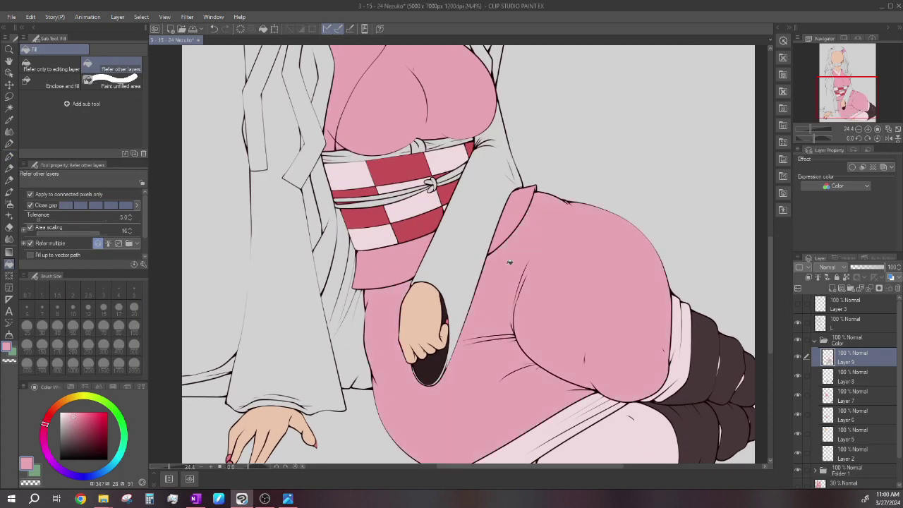
# - Inspect the pink skirt's edges and toggle Layer 9's visibility to check the fill
pyautogui.scroll(-4, 547, 298)
pyautogui.scroll(5, 507, 221)
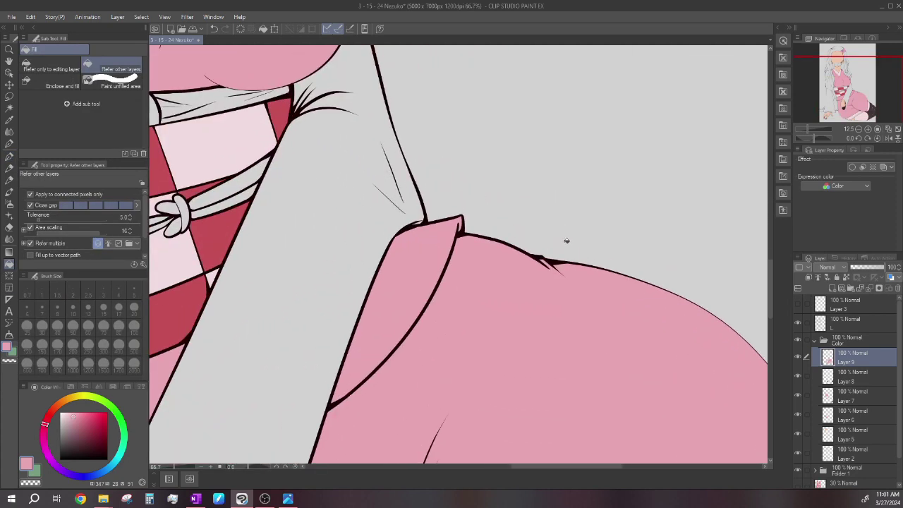
pyautogui.scroll(-2, 566, 242)
pyautogui.scroll(-2, 525, 258)
pyautogui.scroll(1, 423, 311)
pyautogui.scroll(-2, 462, 191)
pyautogui.scroll(2, 462, 191)
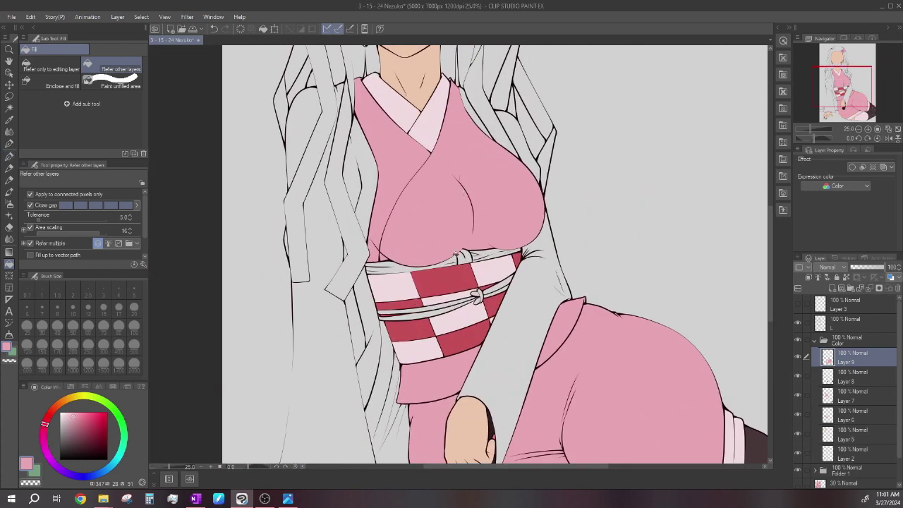
pyautogui.click(799, 356)
pyautogui.click(799, 357)
pyautogui.click(799, 357)
pyautogui.click(800, 357)
pyautogui.click(799, 357)
pyautogui.click(799, 357)
# - Pick a muted green (H 119, S 19, V 58) and fill the sash band and its knot along the upper edge of the checkered obi
pyautogui.scroll(3, 404, 260)
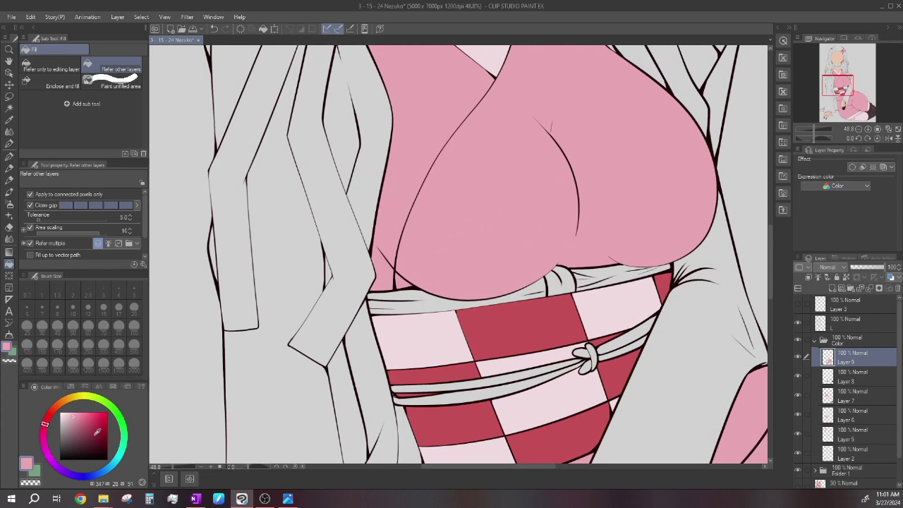
pyautogui.click(115, 421)
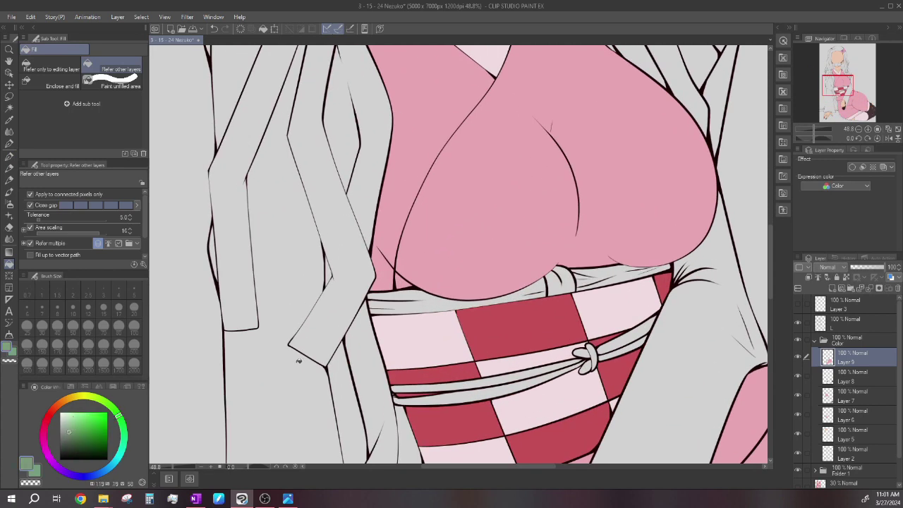
pyautogui.click(428, 303)
pyautogui.click(562, 283)
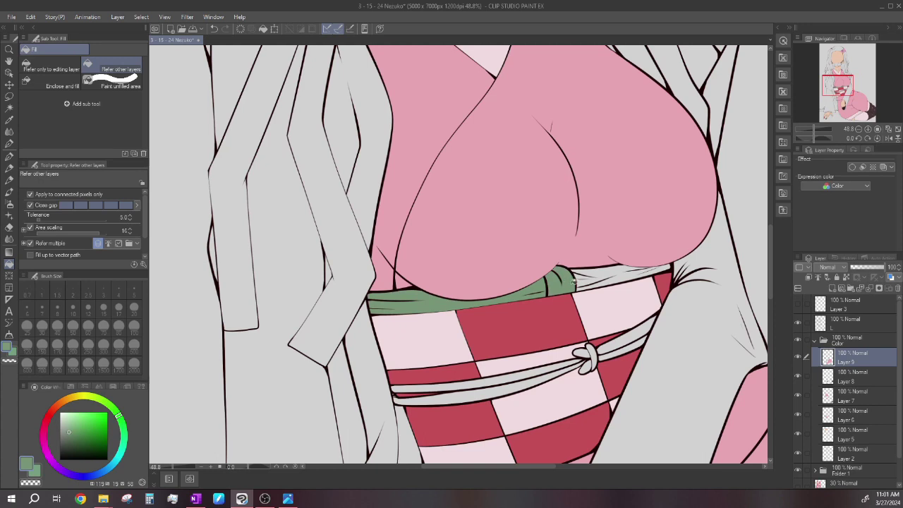
pyautogui.click(612, 279)
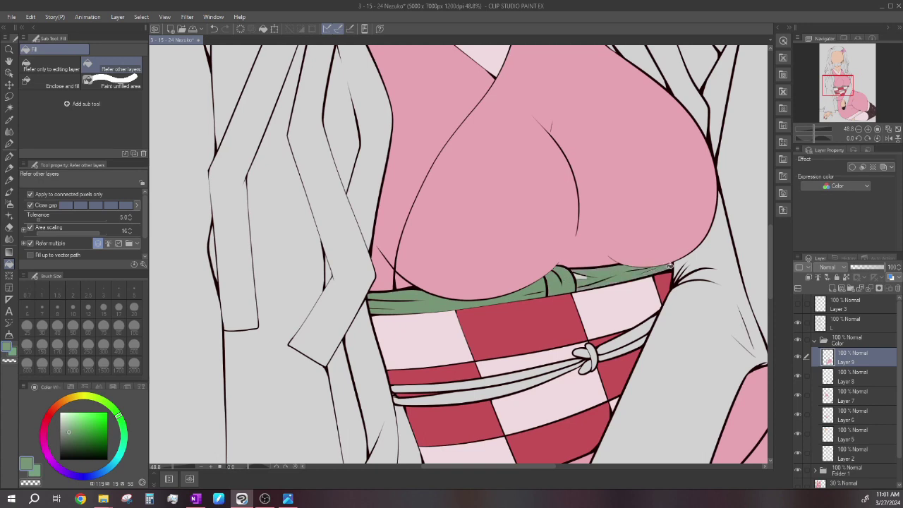
# - Fill the bamboo muzzle's segments and rims with a lighter muted green (H 119, S 16, V 65)
pyautogui.scroll(-5, 523, 288)
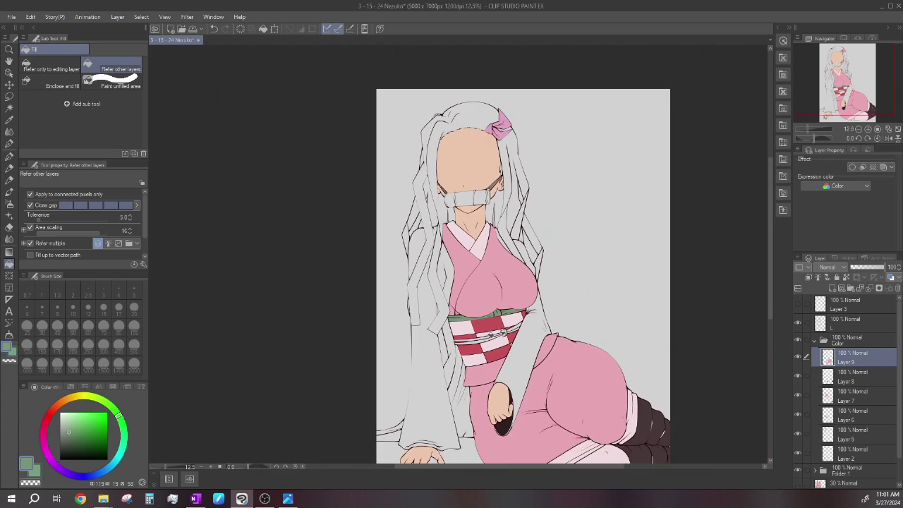
pyautogui.scroll(3, 468, 195)
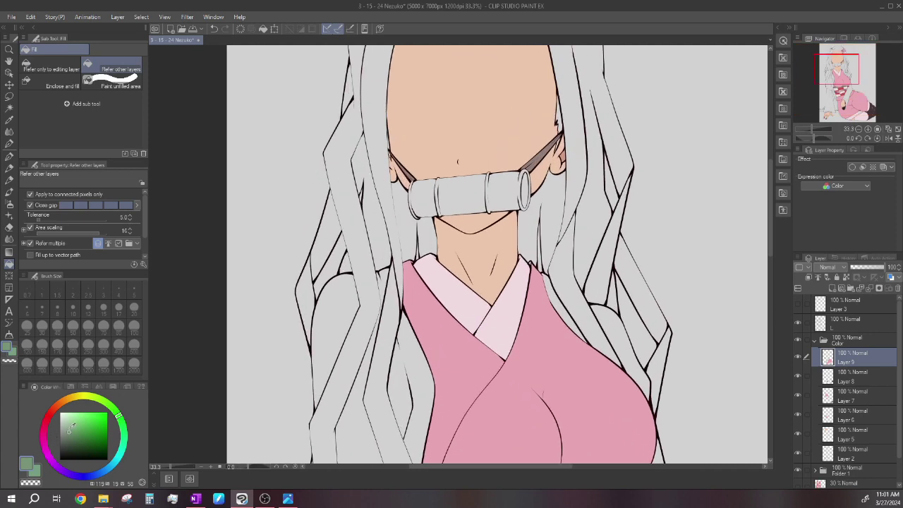
pyautogui.click(417, 202)
pyautogui.scroll(1, 417, 202)
pyautogui.click(468, 198)
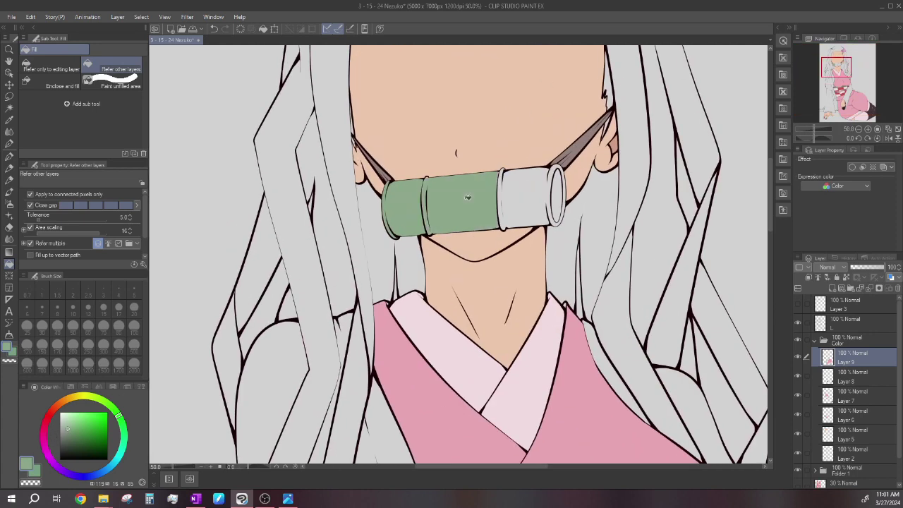
pyautogui.click(521, 190)
pyautogui.scroll(2, 564, 179)
pyautogui.scroll(2, 568, 184)
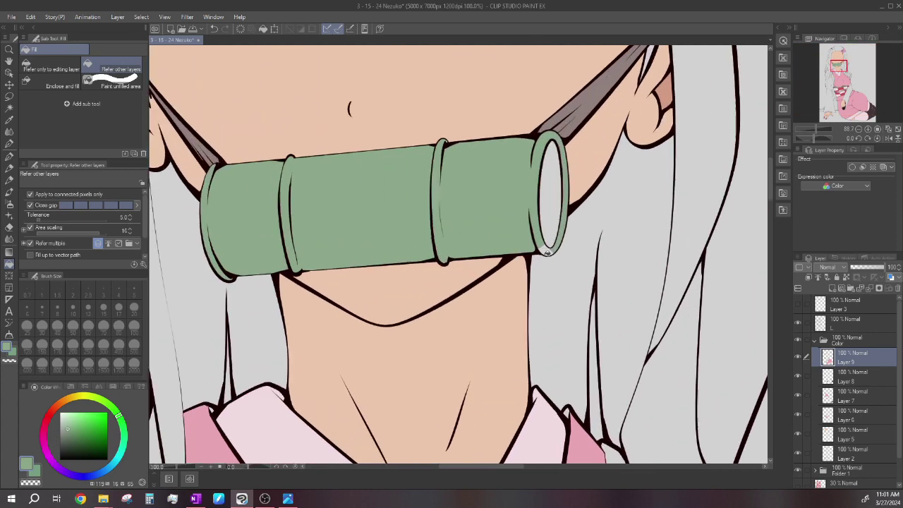
pyautogui.scroll(-6, 547, 244)
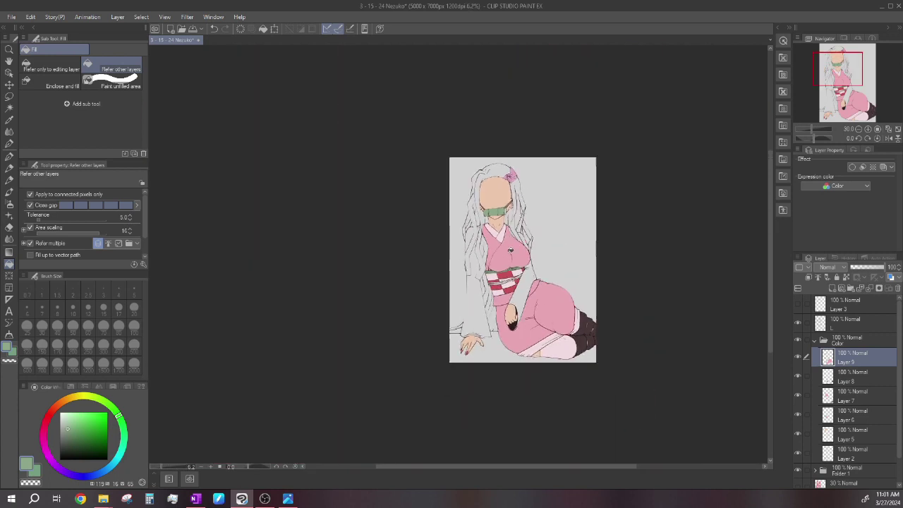
# - Add a new layer above Layer 9
pyautogui.scroll(1, 505, 304)
pyautogui.scroll(1, 505, 303)
pyautogui.click(833, 289)
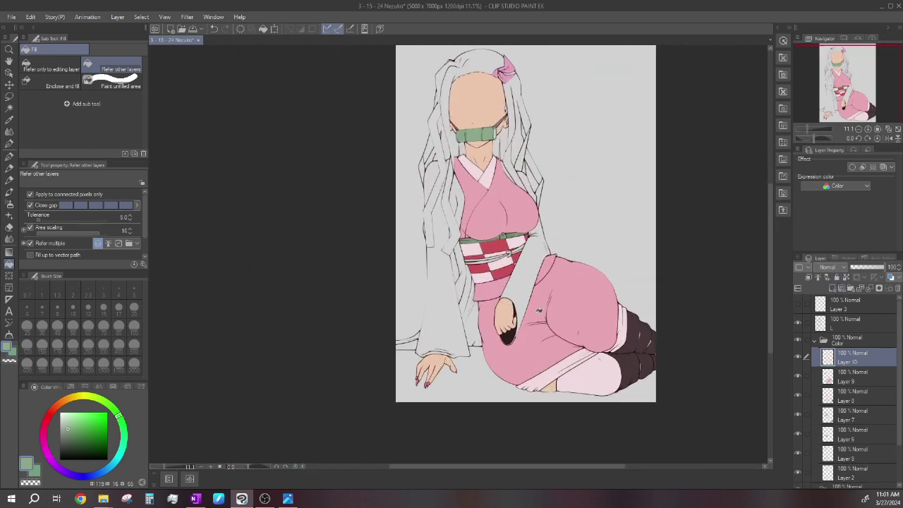
# - On Layer 9, sample the kimono pink (H 347, S 28, V 91) and touch up the gaps around the thigh's fold lines with the G-pen
pyautogui.scroll(4, 523, 293)
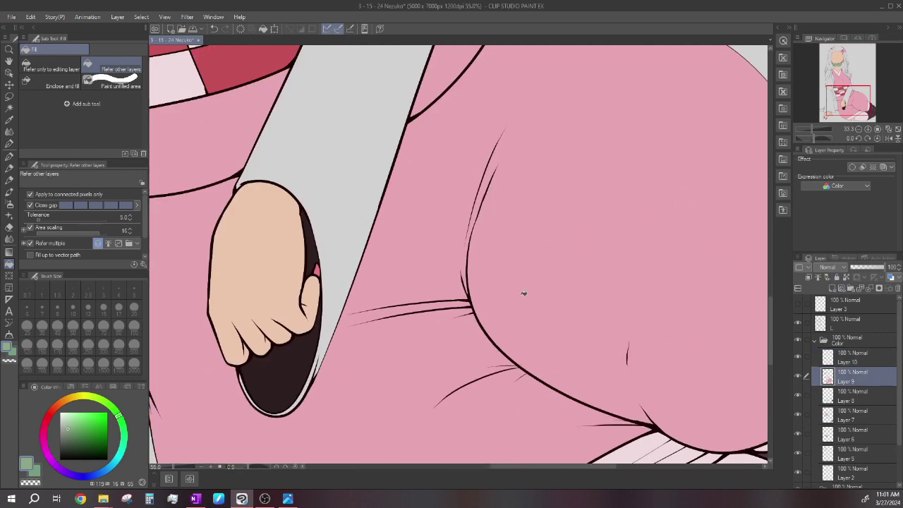
pyautogui.scroll(3, 523, 293)
pyautogui.keyDown('alt'); pyautogui.click(523, 293); pyautogui.keyUp('alt')
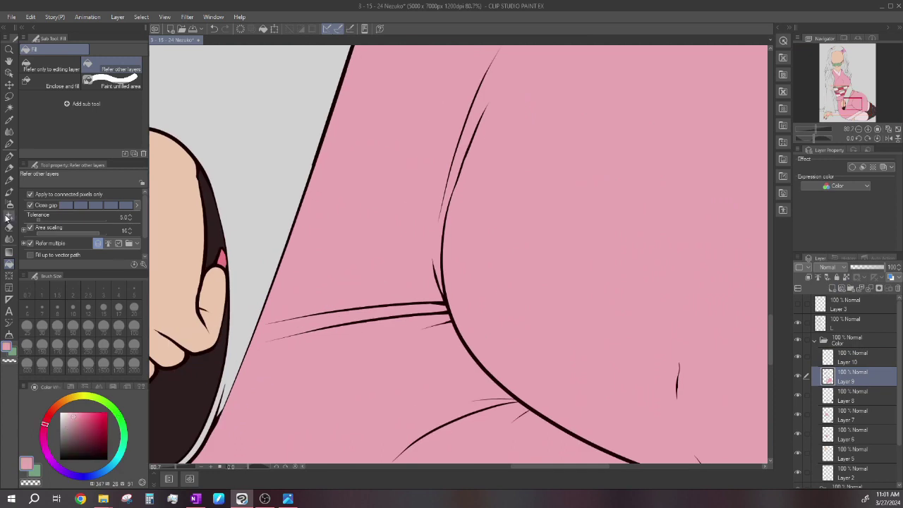
pyautogui.click(9, 156)
pyautogui.scroll(2, 446, 305)
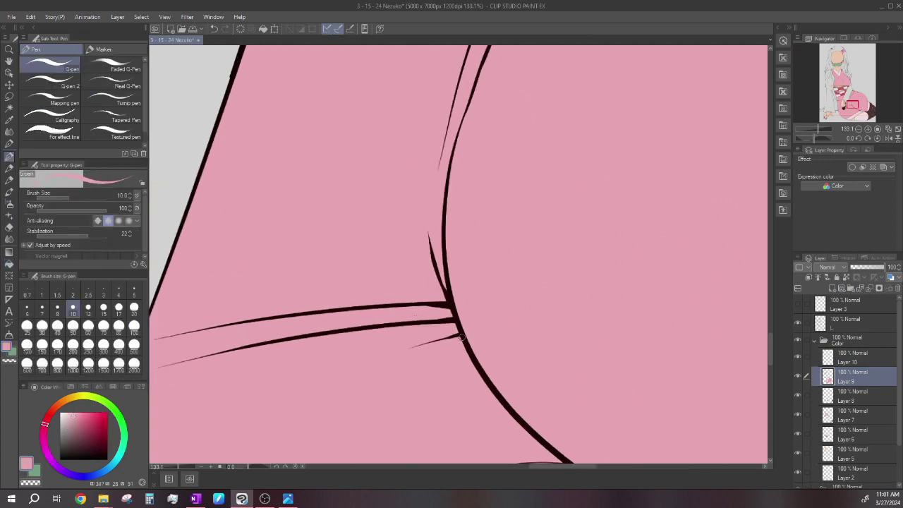
pyautogui.scroll(-2, 462, 341)
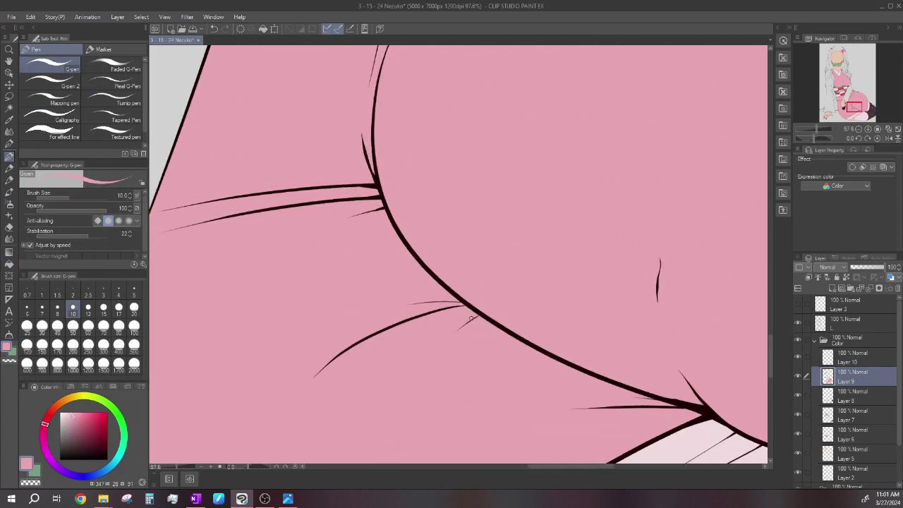
pyautogui.scroll(4, 483, 315)
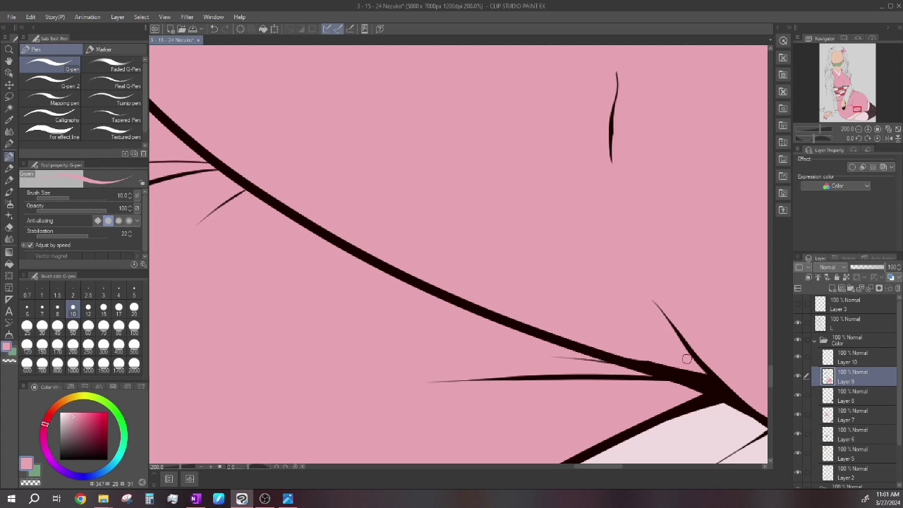
# - Touch up the pink along the skirt's remaining edges with the G-pen, including the front edge beside the hanging sleeve
pyautogui.scroll(-5, 695, 366)
pyautogui.scroll(4, 465, 270)
pyautogui.scroll(-4, 504, 141)
pyautogui.scroll(4, 339, 257)
pyautogui.scroll(-4, 338, 257)
pyautogui.scroll(4, 344, 315)
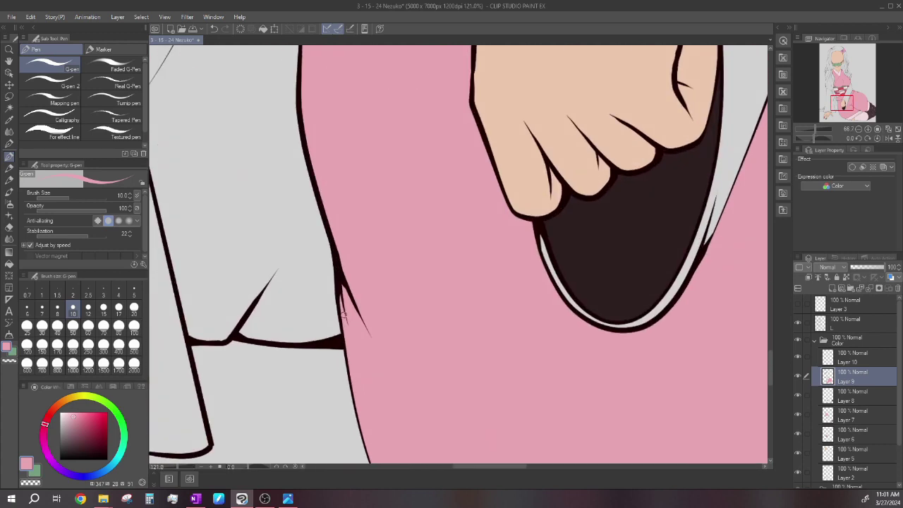
pyautogui.scroll(-6, 344, 314)
pyautogui.scroll(1, 344, 315)
# - Toggle the visibility of Layers 9 and 8 to check which fills each layer holds
pyautogui.click(9, 264)
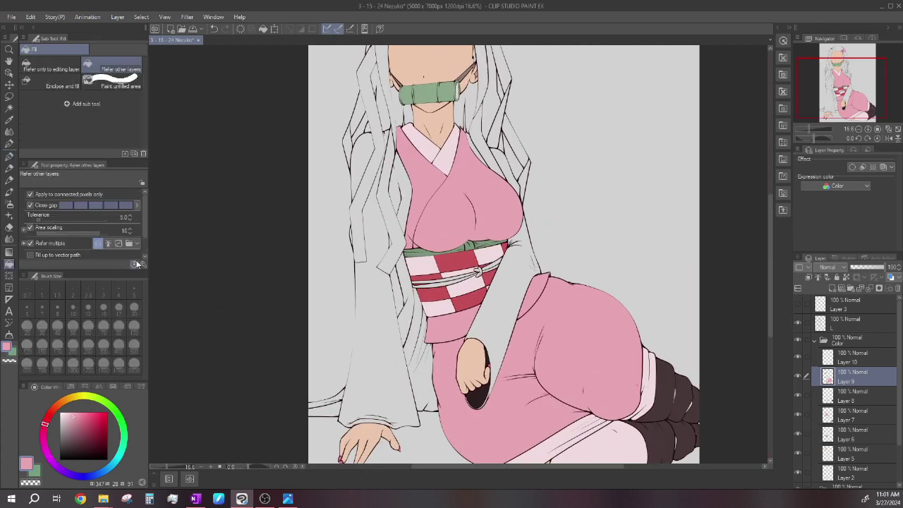
pyautogui.scroll(-1, 525, 328)
pyautogui.click(798, 376)
pyautogui.click(797, 377)
pyautogui.click(798, 377)
pyautogui.click(798, 377)
pyautogui.click(800, 397)
pyautogui.click(799, 396)
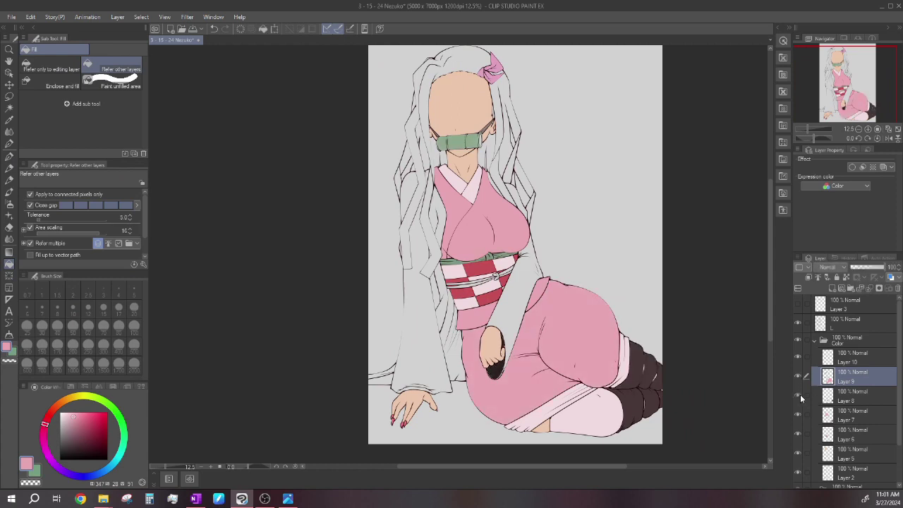
pyautogui.click(841, 414)
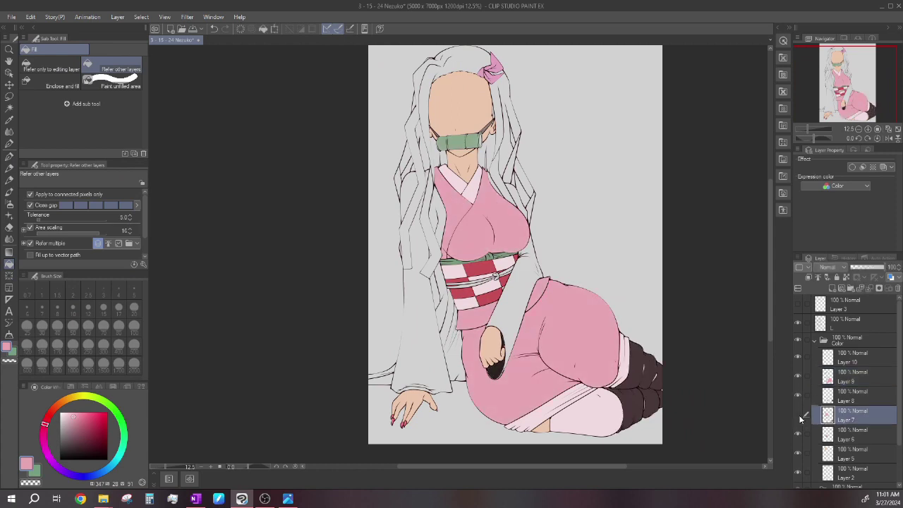
# - On Layer 10, fill the bamboo muzzle's open end with a pale beige (H 32, S 18, V 80)
pyautogui.click(846, 363)
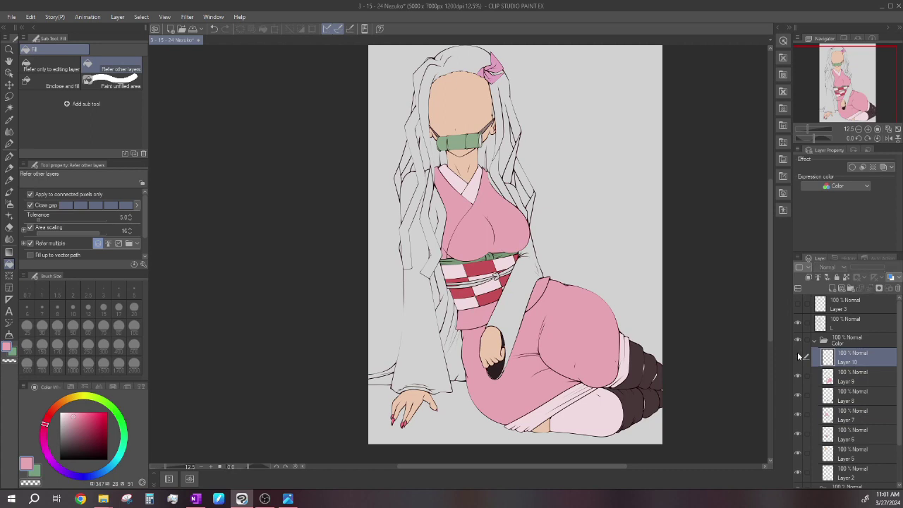
pyautogui.scroll(6, 477, 112)
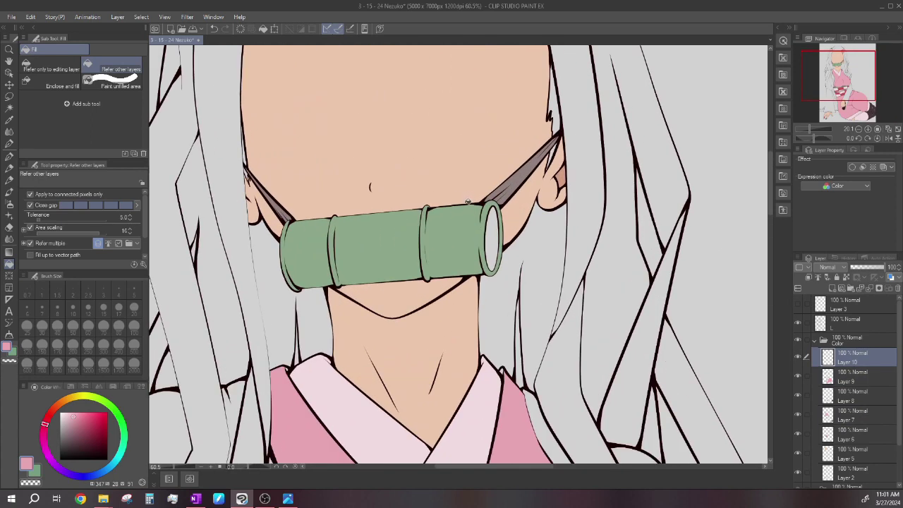
pyautogui.keyDown('alt'); pyautogui.click(462, 223); pyautogui.keyUp('alt')
pyautogui.click(67, 409)
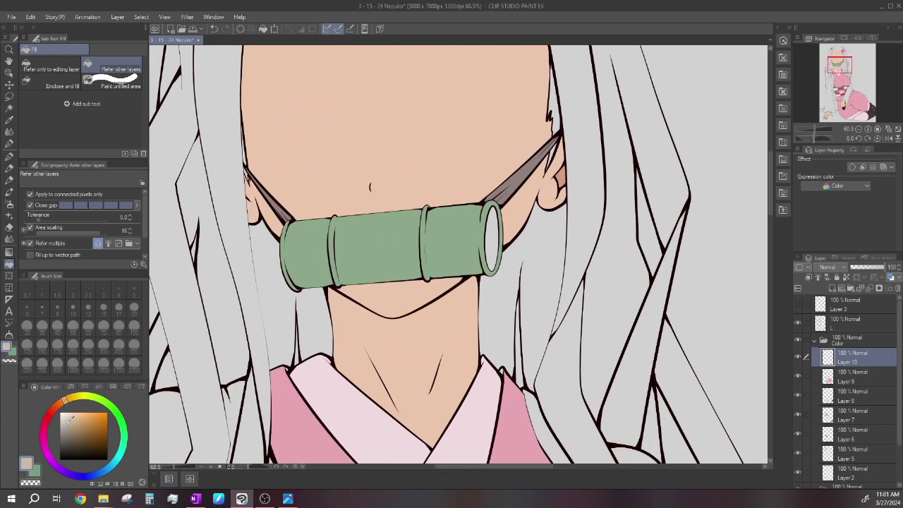
pyautogui.click(497, 234)
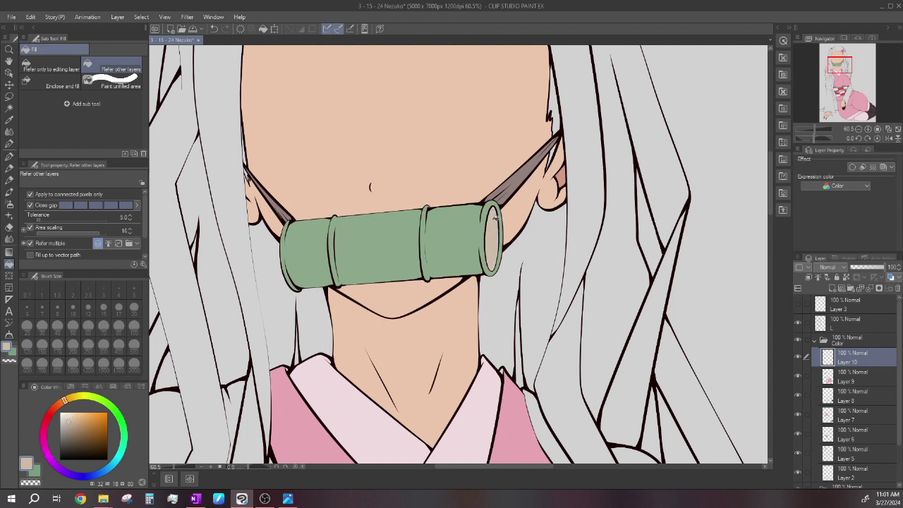
# - Sample the dark brown of the sleeve opening (H 351, S 31, V 18) and fill the robe's inner lining between the sleeve and kimono
pyautogui.scroll(-8, 495, 220)
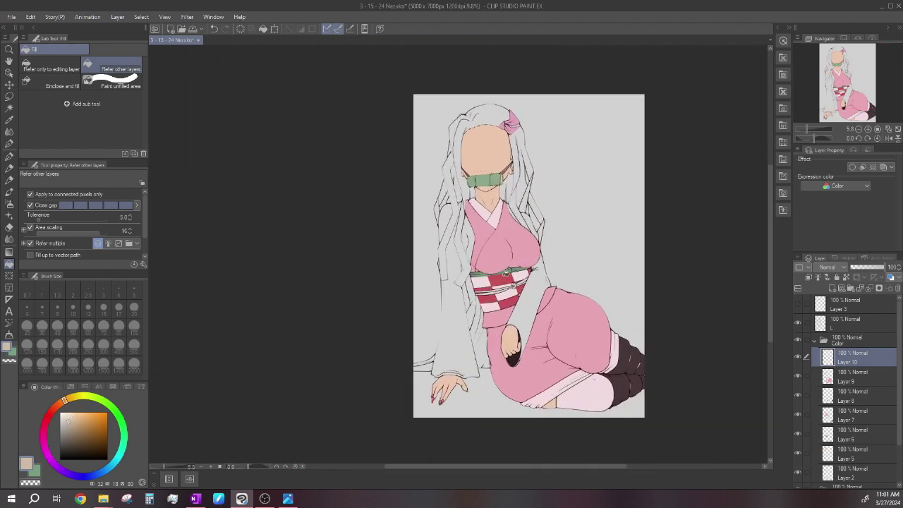
pyautogui.scroll(1, 504, 224)
pyautogui.scroll(1, 528, 303)
pyautogui.keyDown('alt'); pyautogui.click(503, 315); pyautogui.keyUp('alt')
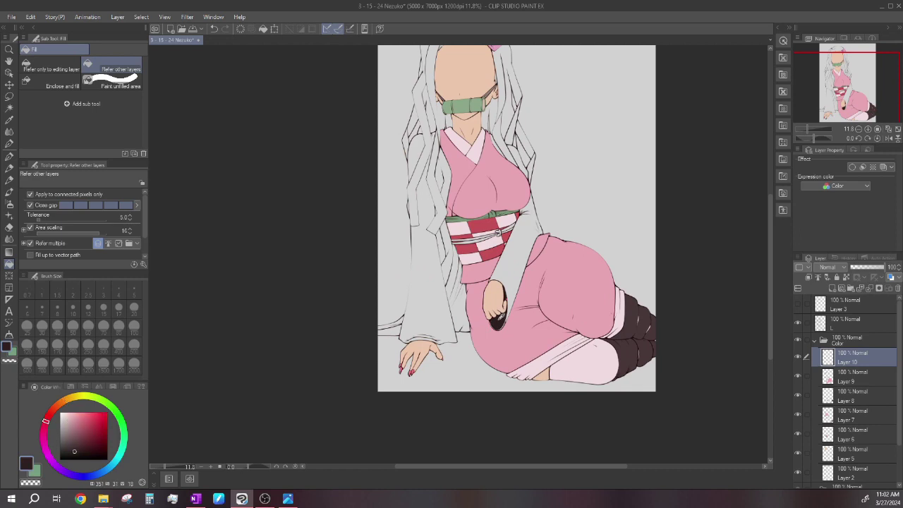
pyautogui.scroll(2, 502, 316)
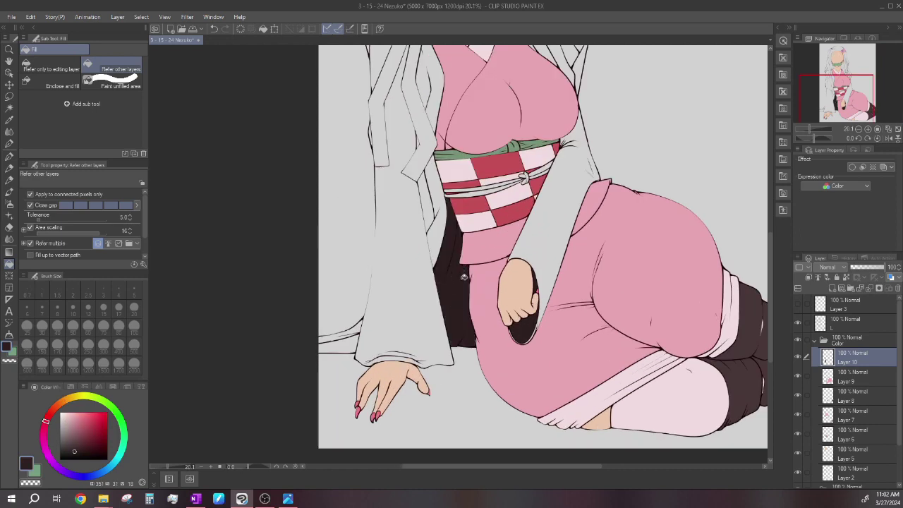
# - Touch up the dark lining's narrow gaps with the G-pen, from the obi cord down to the hem
pyautogui.scroll(1, 464, 275)
pyautogui.click(9, 156)
pyautogui.scroll(8, 455, 194)
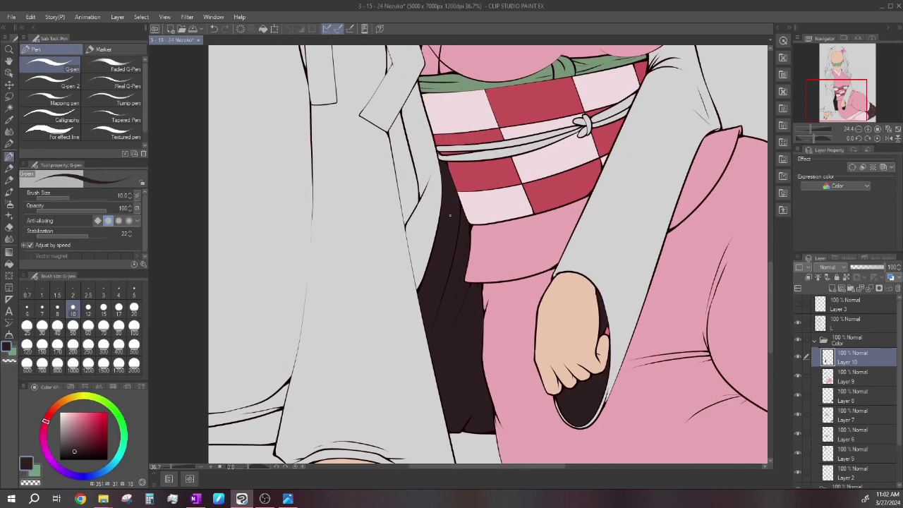
pyautogui.scroll(-3, 487, 338)
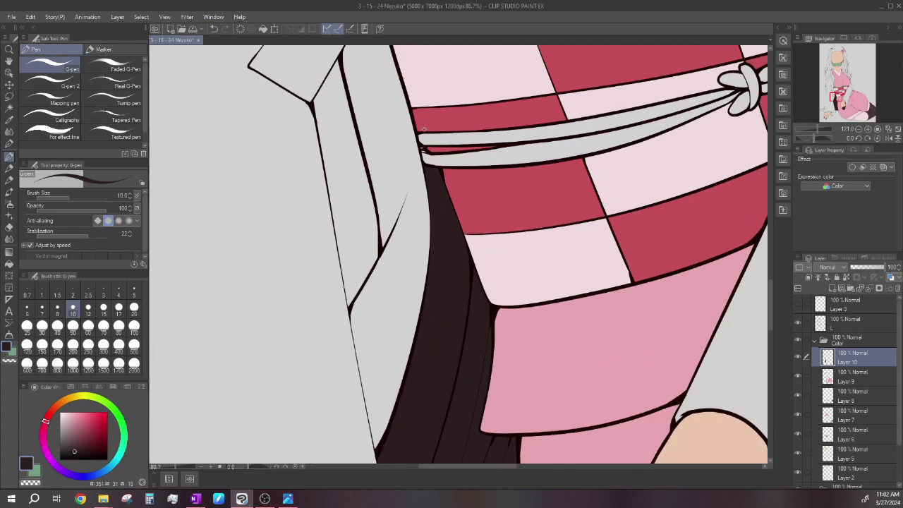
pyautogui.scroll(5, 432, 172)
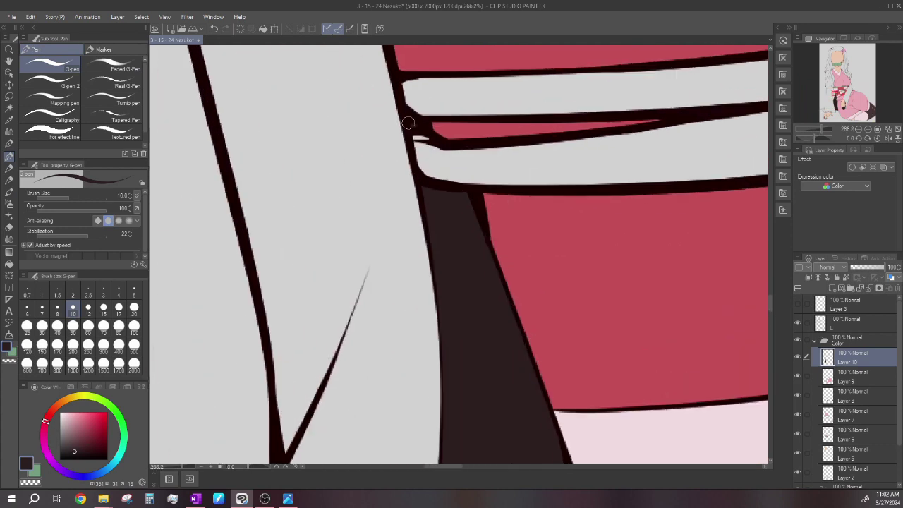
pyautogui.scroll(-6, 414, 115)
pyautogui.scroll(4, 452, 395)
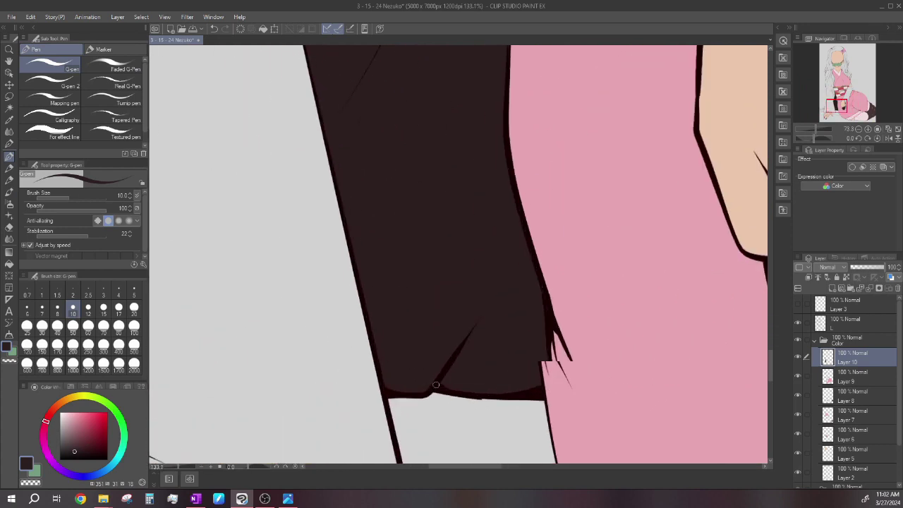
pyautogui.scroll(-7, 433, 383)
# - Add a new layer above Layer 10 and fill the obi cord and its knot with tan (H 30, S 38, V 83)
pyautogui.scroll(-2, 489, 340)
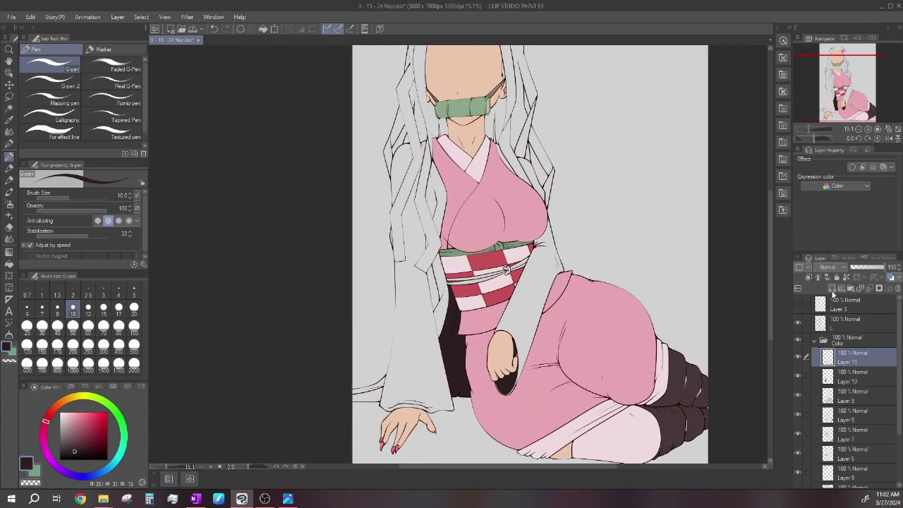
pyautogui.click(10, 264)
pyautogui.scroll(6, 496, 234)
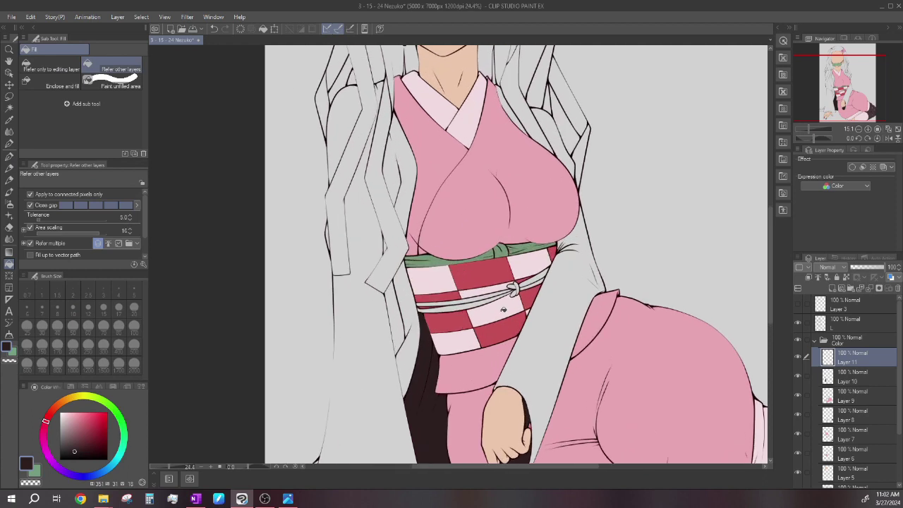
pyautogui.click(64, 402)
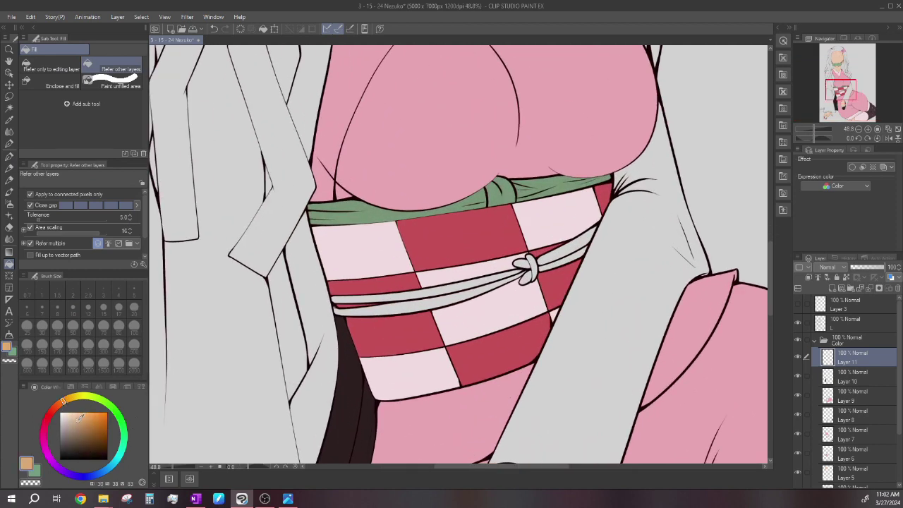
pyautogui.click(462, 291)
pyautogui.click(467, 292)
pyautogui.scroll(2, 470, 290)
pyautogui.click(518, 262)
pyautogui.click(529, 273)
pyautogui.click(524, 282)
pyautogui.click(575, 251)
pyautogui.click(575, 235)
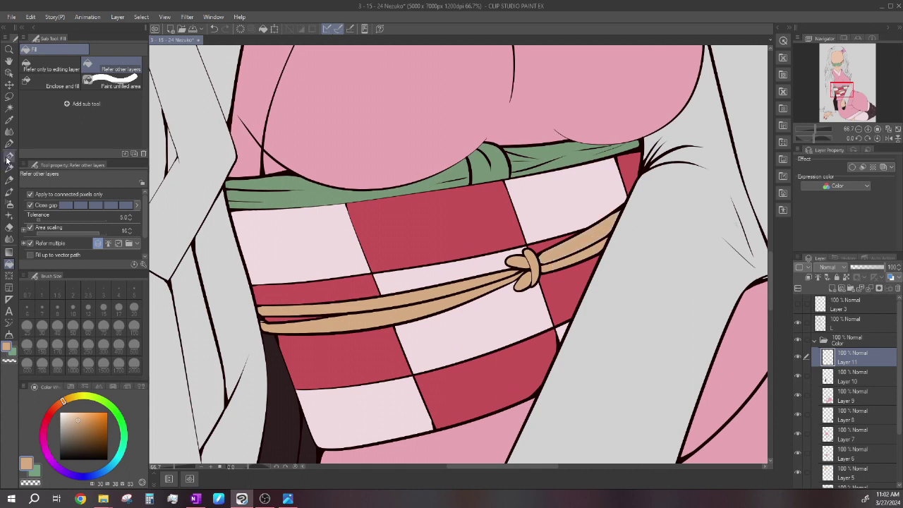
# - Touch up the small unfilled gaps of the tan cord and knot with the G-pen
pyautogui.click(9, 156)
pyautogui.scroll(4, 258, 331)
pyautogui.scroll(-4, 259, 333)
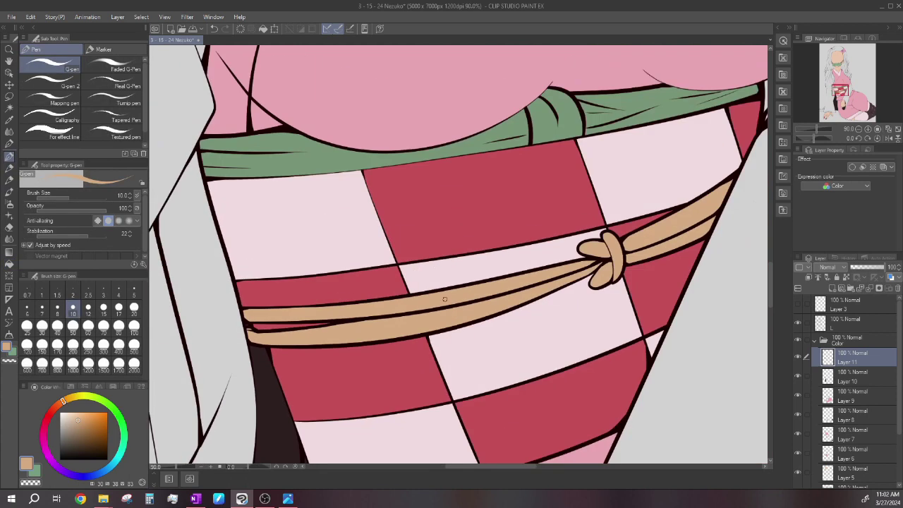
pyautogui.scroll(4, 600, 254)
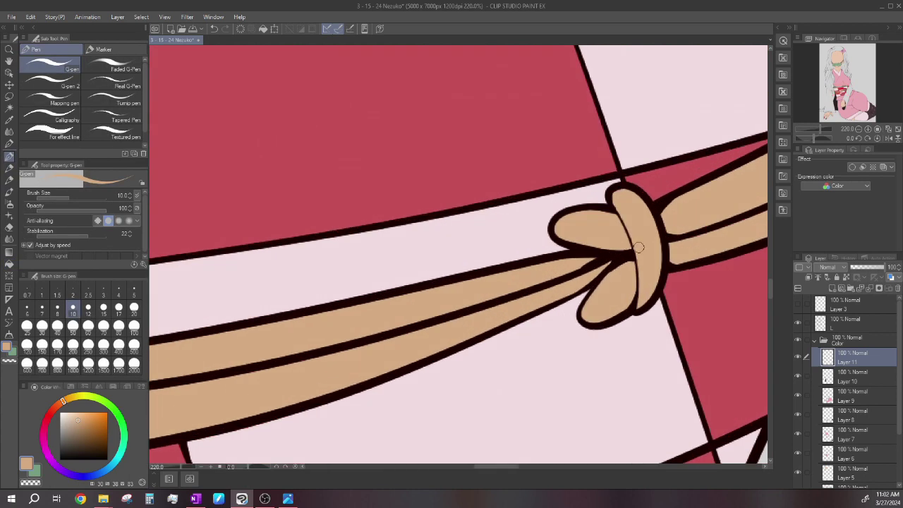
# - Touch up the tan cord around the obi, covering unfilled gaps at the knot and at the end by the arm
pyautogui.scroll(-6, 639, 247)
pyautogui.scroll(1, 581, 423)
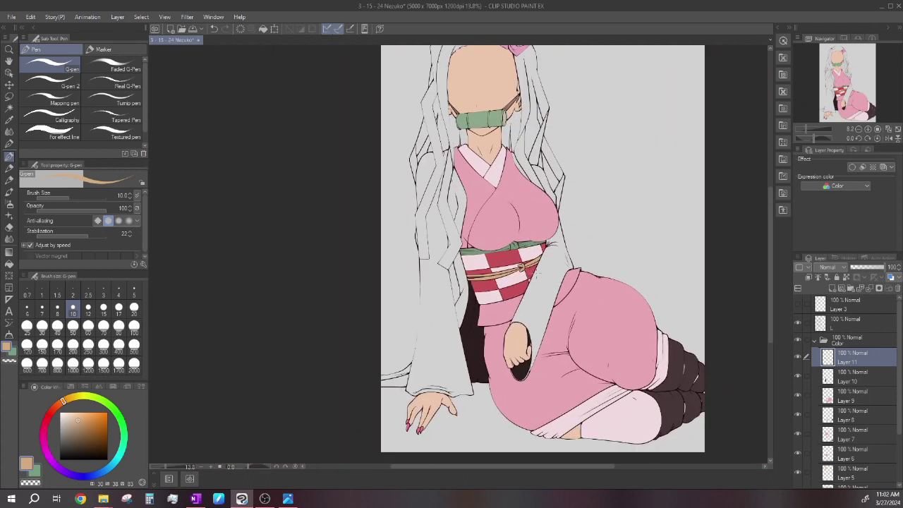
pyautogui.scroll(6, 506, 252)
pyautogui.scroll(2, 545, 240)
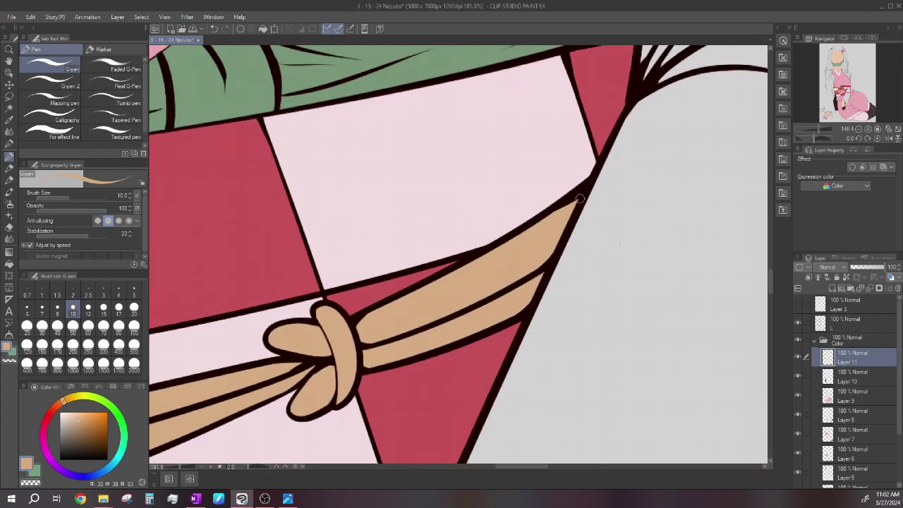
pyautogui.scroll(-6, 529, 262)
pyautogui.scroll(-2, 548, 288)
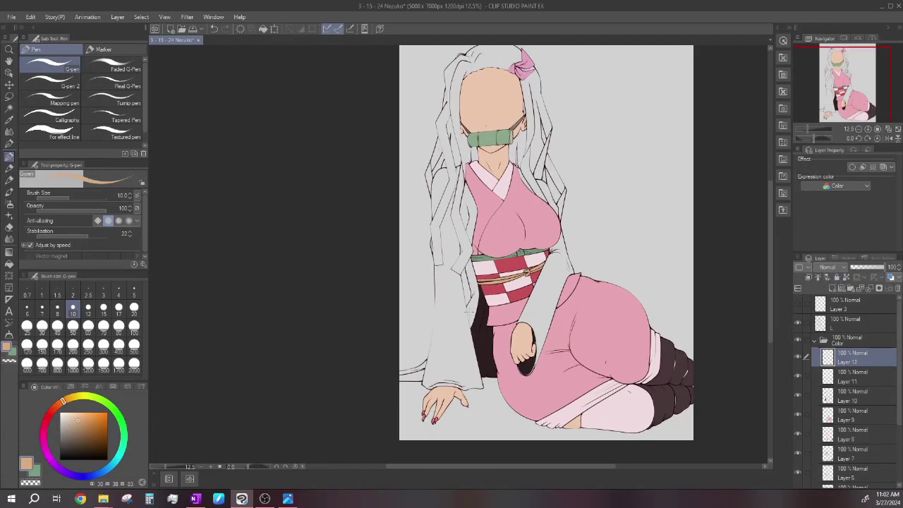
# - Try to fill the planted arm's haori sleeve on Layer 12 with the dark brown sampled from the leg wraps, then undo it
pyautogui.scroll(2, 648, 343)
pyautogui.keyDown('alt'); pyautogui.click(649, 343); pyautogui.keyUp('alt')
pyautogui.click(9, 263)
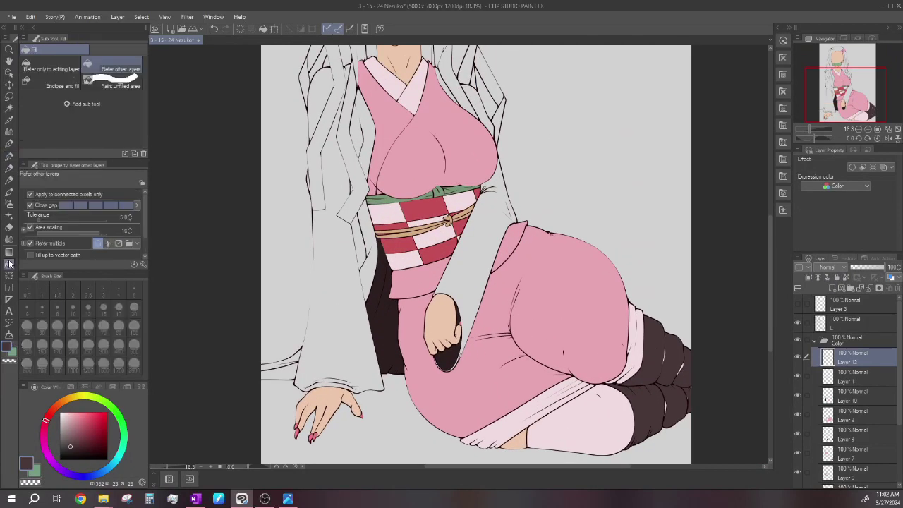
pyautogui.scroll(-1, 446, 246)
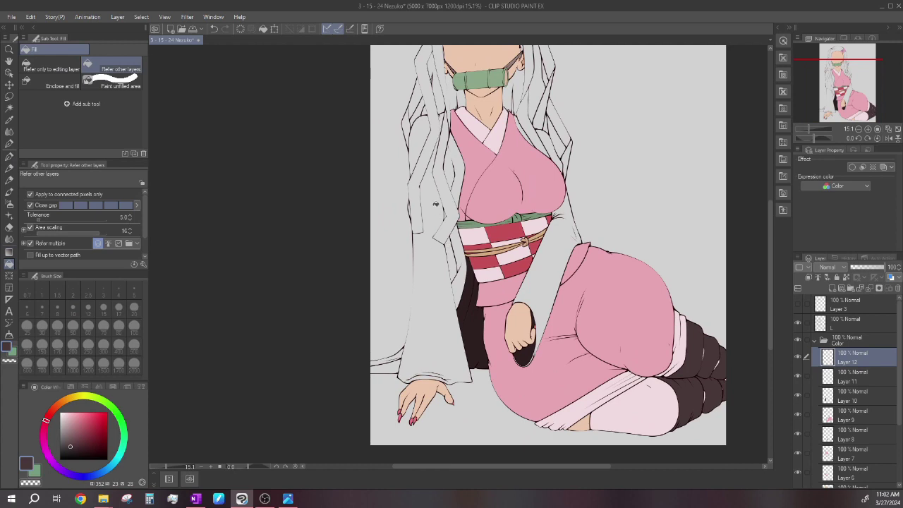
pyautogui.click(424, 186)
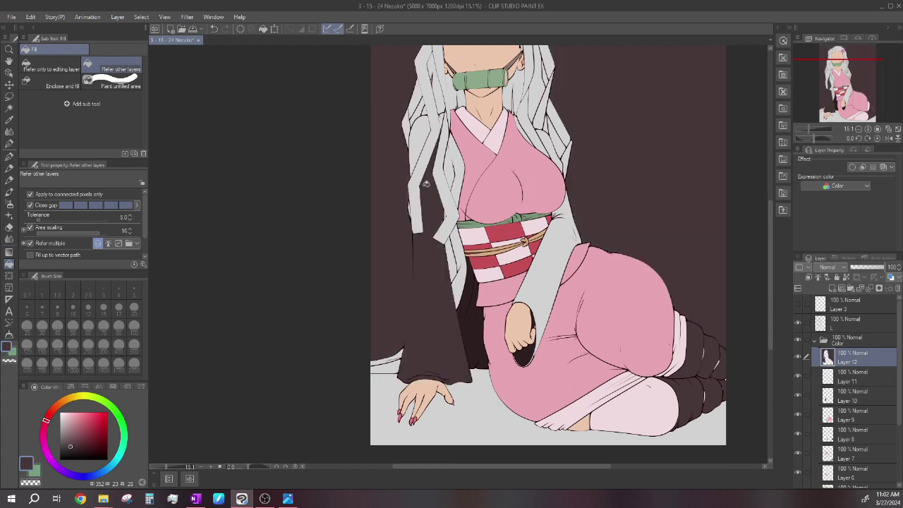
pyautogui.click(215, 29)
# - Strengthen the faint outer outline of the planted arm's sleeve on line art layer L, using the G-pen in the sampled line colour
pyautogui.scroll(3, 403, 301)
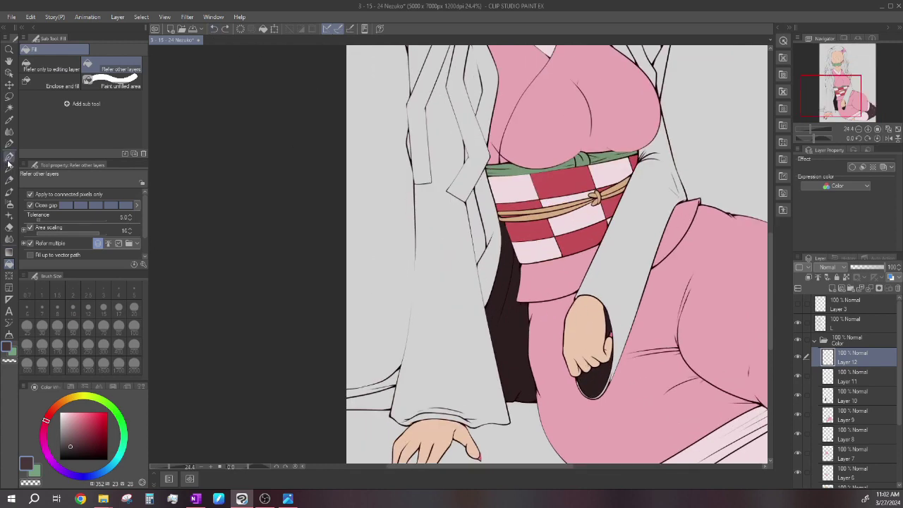
pyautogui.press('p')
pyautogui.scroll(4, 403, 301)
pyautogui.scroll(1, 403, 301)
pyautogui.scroll(-4, 403, 296)
pyautogui.scroll(3, 369, 274)
pyautogui.scroll(-4, 482, 219)
pyautogui.scroll(4, 461, 200)
pyautogui.keyDown('alt'); pyautogui.click(467, 155); pyautogui.keyUp('alt')
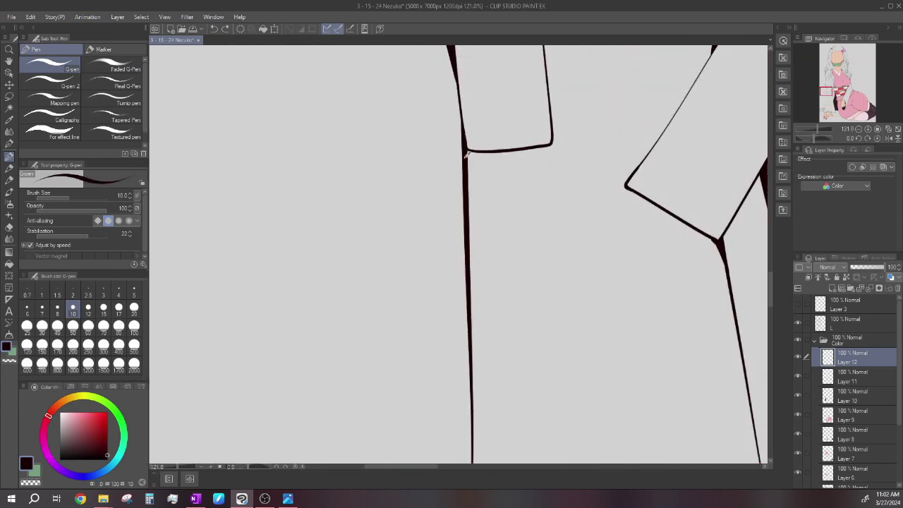
pyautogui.scroll(-5, 467, 155)
pyautogui.click(847, 323)
pyautogui.scroll(7, 470, 289)
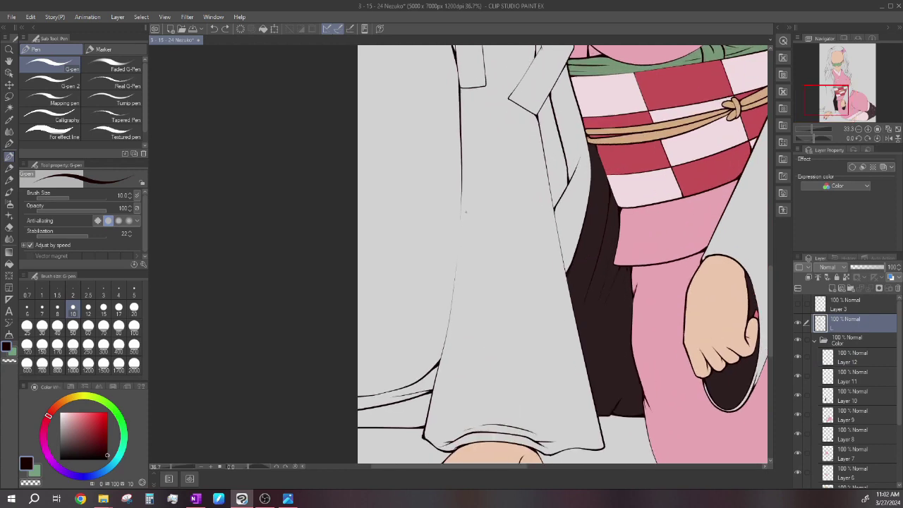
pyautogui.scroll(1, 469, 289)
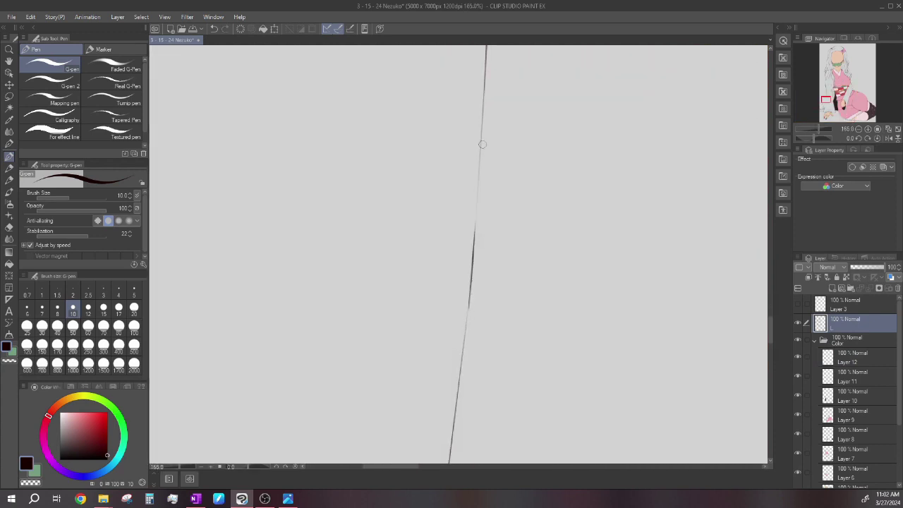
pyautogui.scroll(-8, 478, 237)
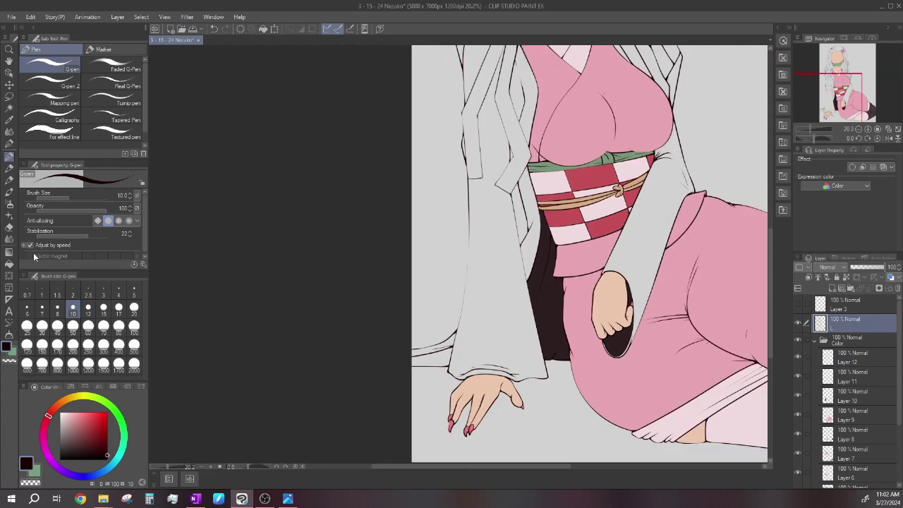
# - Try the dark brown fill on the planted arm's sleeve again on Layer 12, and undo the fill
pyautogui.click(10, 265)
pyautogui.scroll(-2, 694, 315)
pyautogui.click(854, 354)
pyautogui.scroll(1, 478, 275)
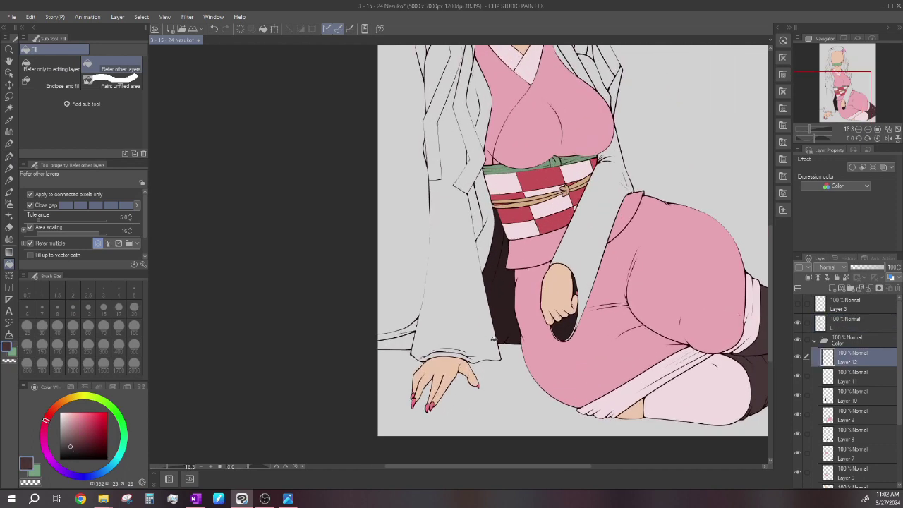
pyautogui.click(399, 187)
pyautogui.click(214, 29)
# - Paint a dark brown G-pen stroke on Layer 12 along the faint part of the sleeve's outer outline to close the gap
pyautogui.scroll(10, 486, 275)
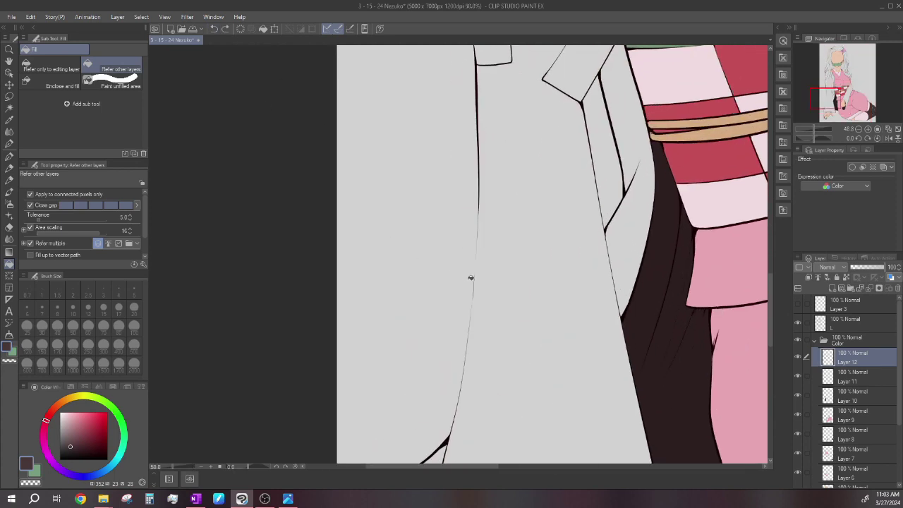
pyautogui.scroll(-8, 486, 275)
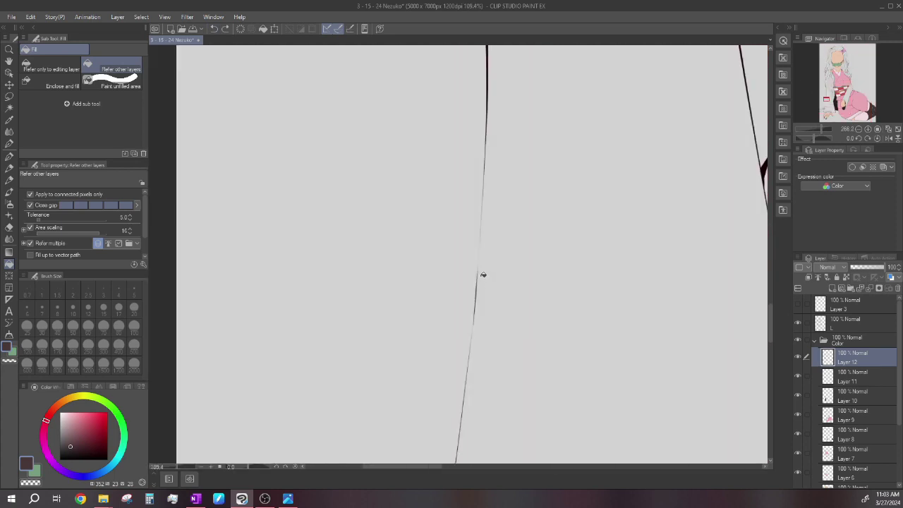
pyautogui.scroll(-5, 490, 293)
pyautogui.scroll(4, 494, 318)
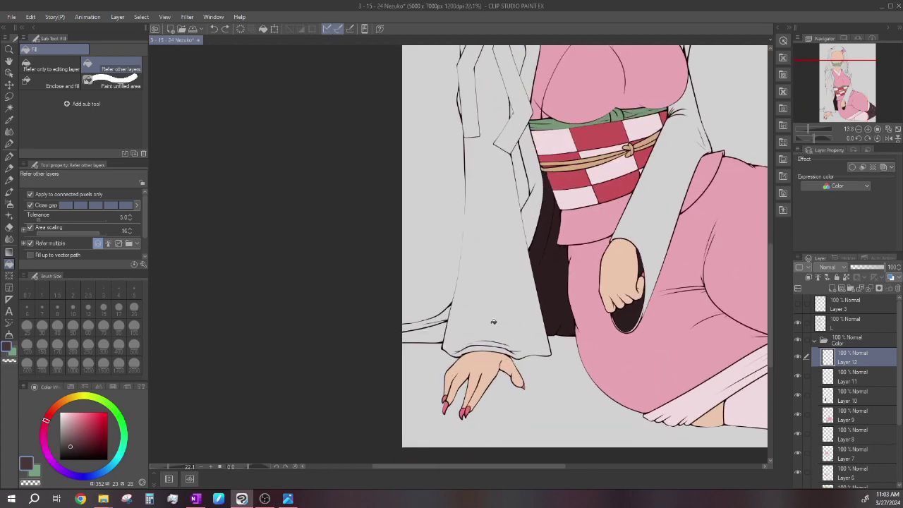
pyautogui.click(9, 156)
pyautogui.scroll(8, 466, 363)
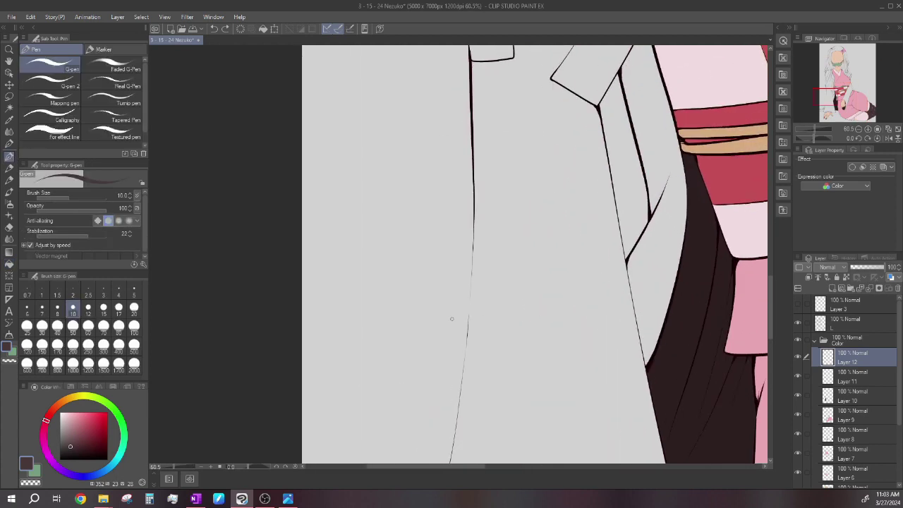
pyautogui.scroll(2, 466, 363)
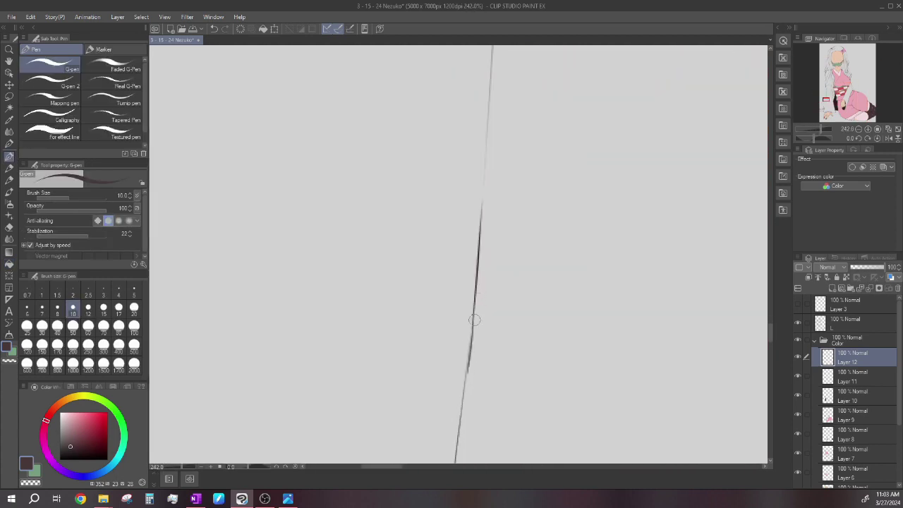
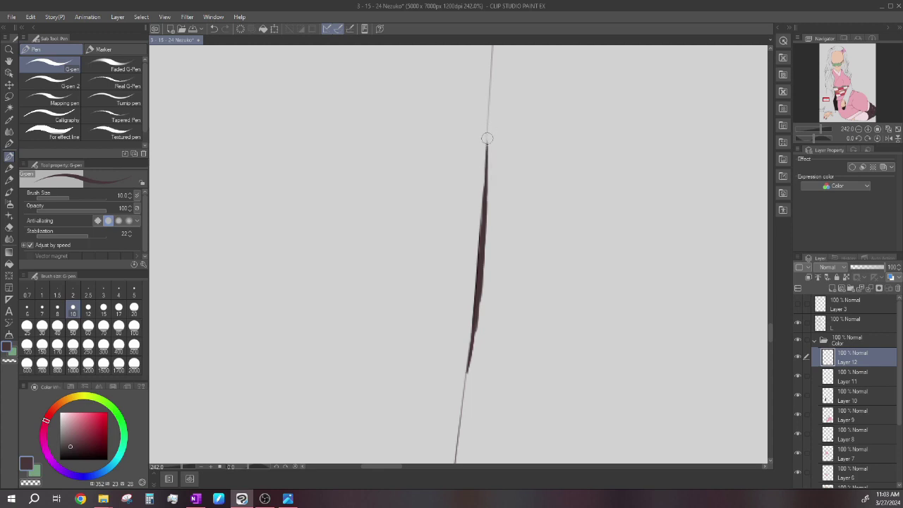
pyautogui.scroll(-10, 487, 139)
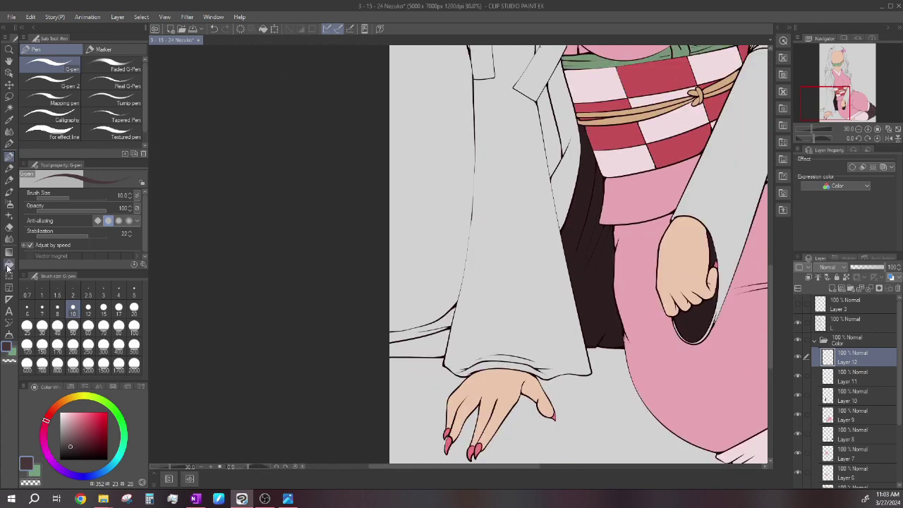
# - Fill the planted arm's long haori sleeve and its shoulder area with dark brown
pyautogui.click(9, 264)
pyautogui.click(520, 252)
pyautogui.scroll(-3, 482, 162)
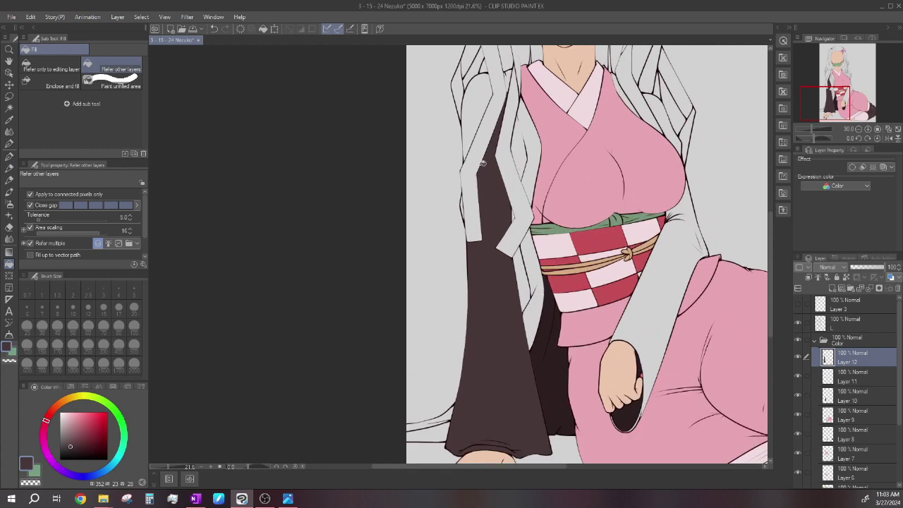
pyautogui.scroll(3, 482, 163)
pyautogui.scroll(-2, 503, 125)
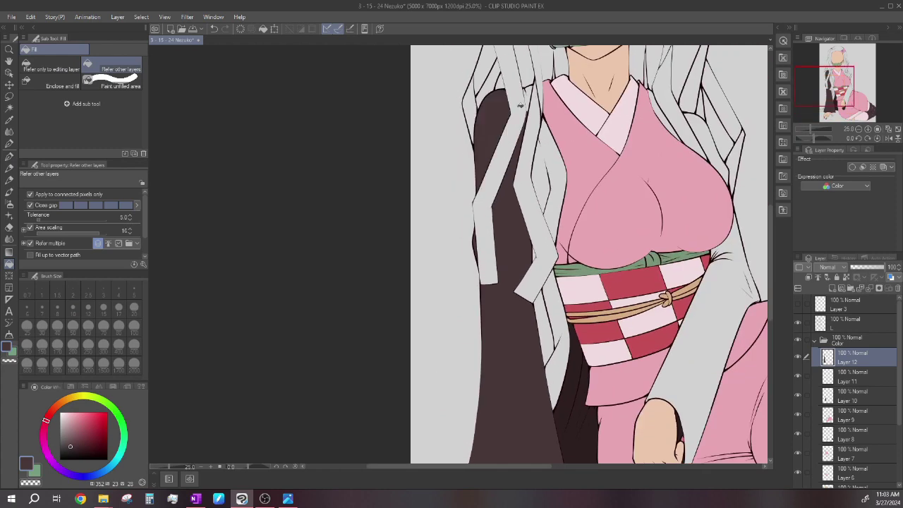
# - Fill the remaining haori pieces between the hair strands and alongside the kimono and obi with dark brown
pyautogui.scroll(2, 503, 124)
pyautogui.scroll(-4, 529, 99)
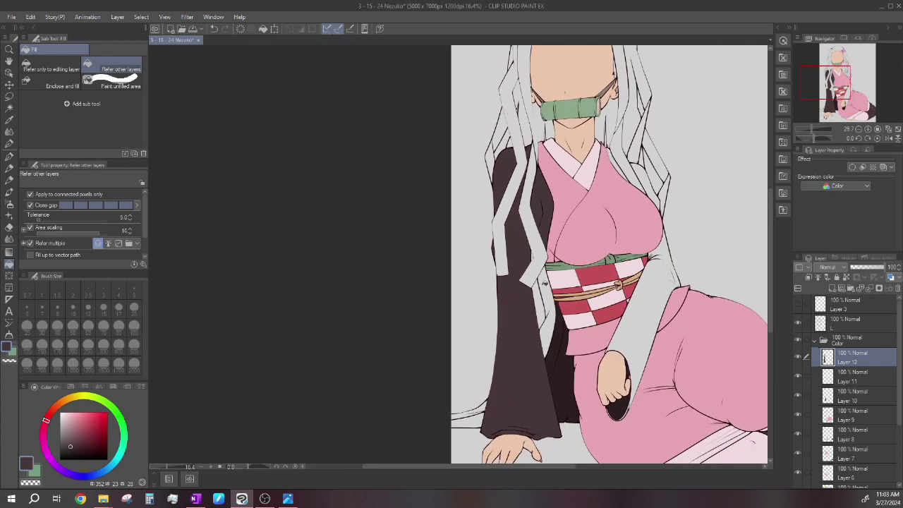
pyautogui.scroll(2, 542, 266)
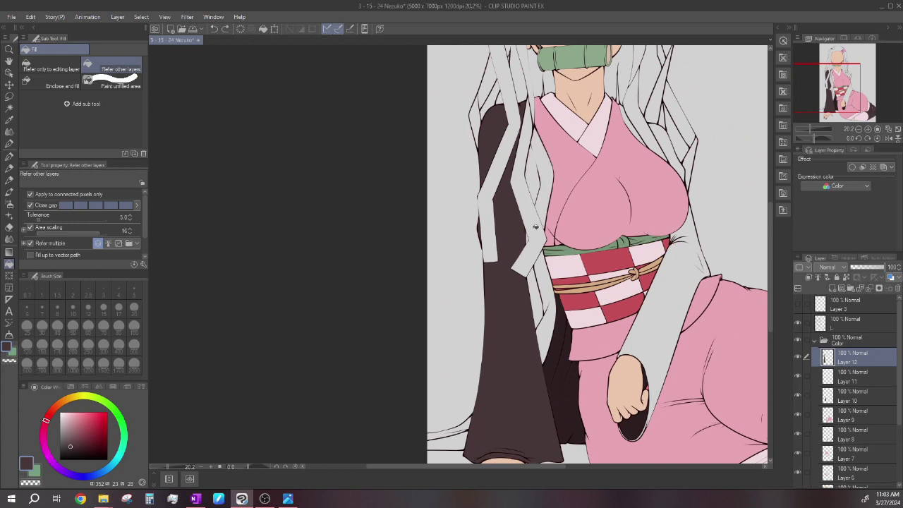
pyautogui.scroll(-2, 534, 233)
pyautogui.scroll(3, 529, 240)
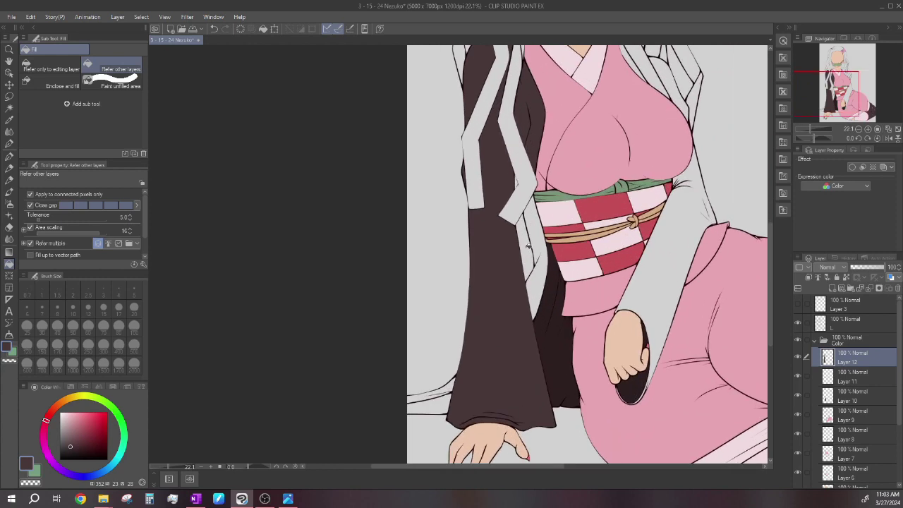
pyautogui.scroll(5, 538, 265)
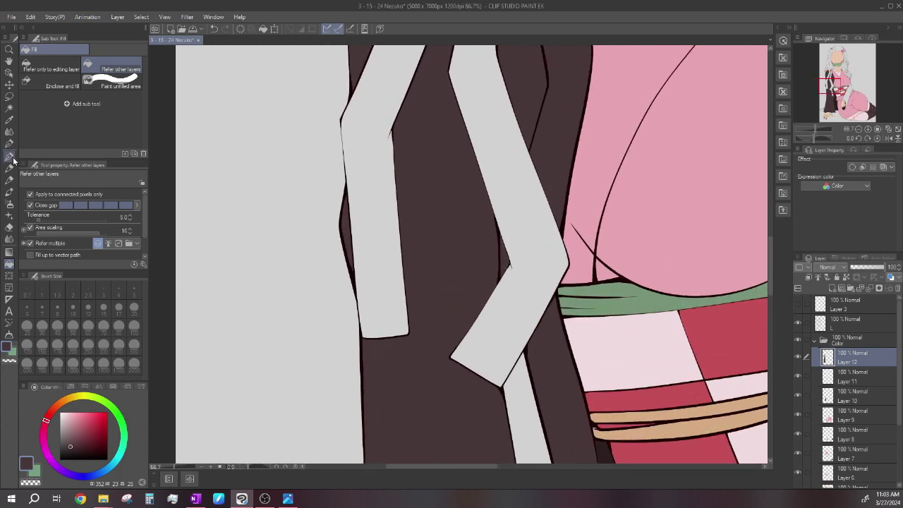
# - Touch up unfilled corners of the planted arm's sleeve with the G-pen, around the hair strands and along the cuff
pyautogui.click(9, 155)
pyautogui.scroll(5, 494, 216)
pyautogui.scroll(-10, 500, 247)
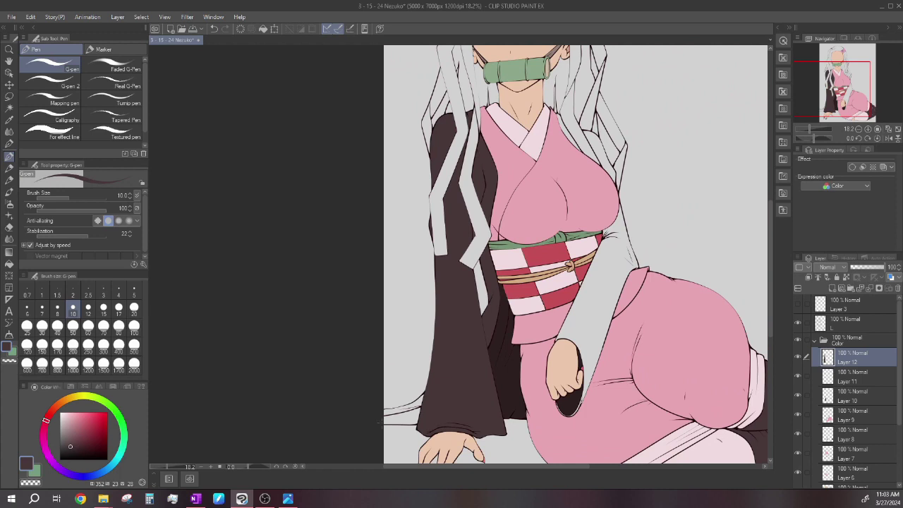
pyautogui.scroll(6, 436, 441)
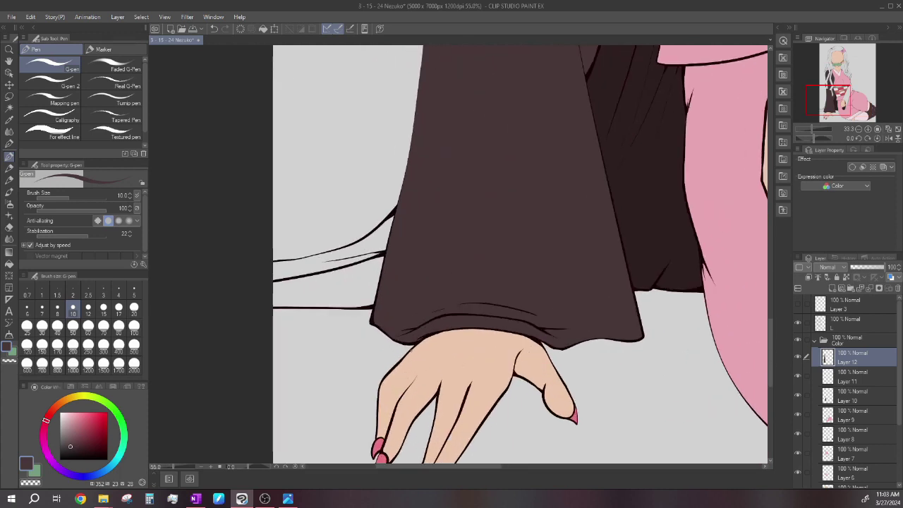
pyautogui.scroll(-6, 328, 250)
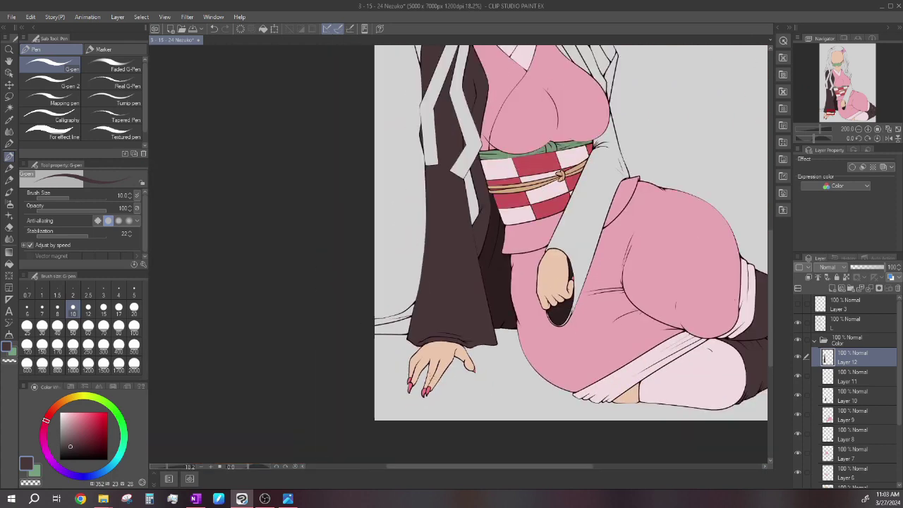
pyautogui.scroll(6, 414, 329)
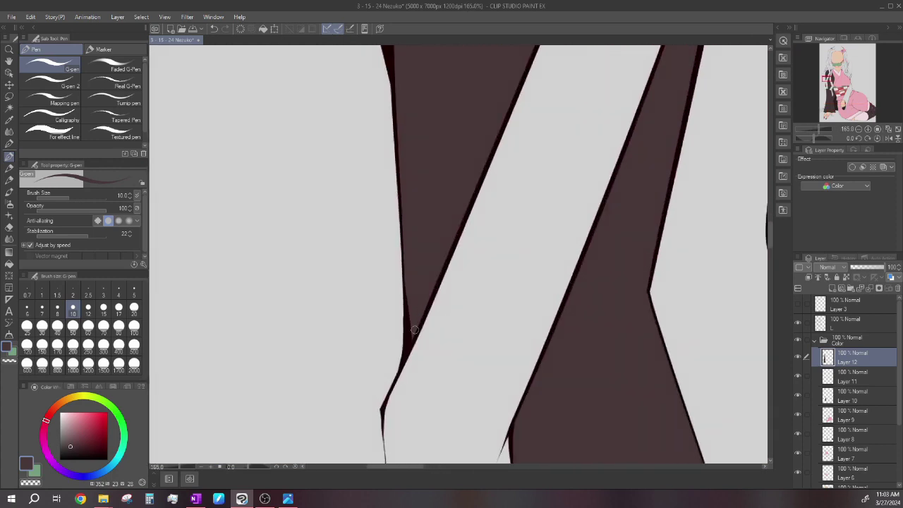
pyautogui.scroll(-3, 414, 330)
pyautogui.scroll(3, 423, 390)
pyautogui.scroll(-5, 423, 390)
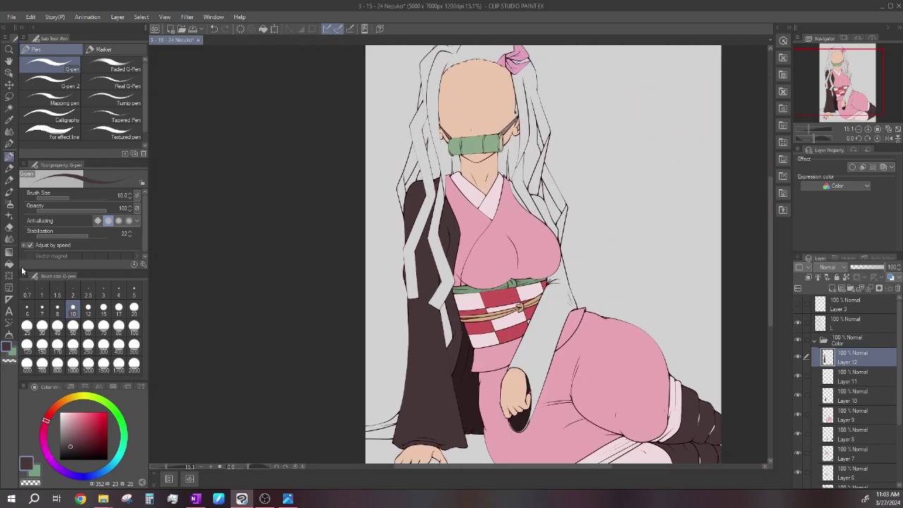
# - Fill the haori's other shoulder pieces and the sleeve of the arm resting on the lap with dark brown
pyautogui.click(9, 265)
pyautogui.scroll(3, 529, 183)
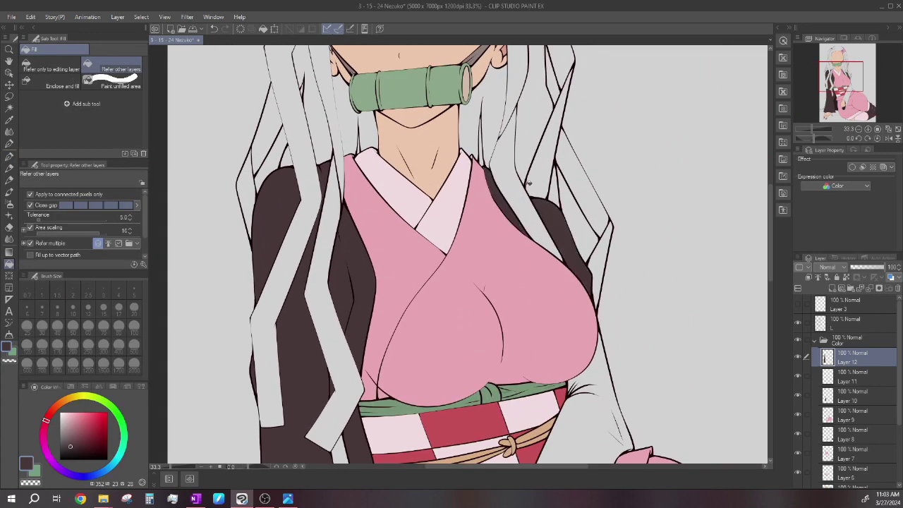
pyautogui.scroll(-1, 528, 183)
pyautogui.scroll(-2, 557, 219)
pyautogui.scroll(2, 568, 233)
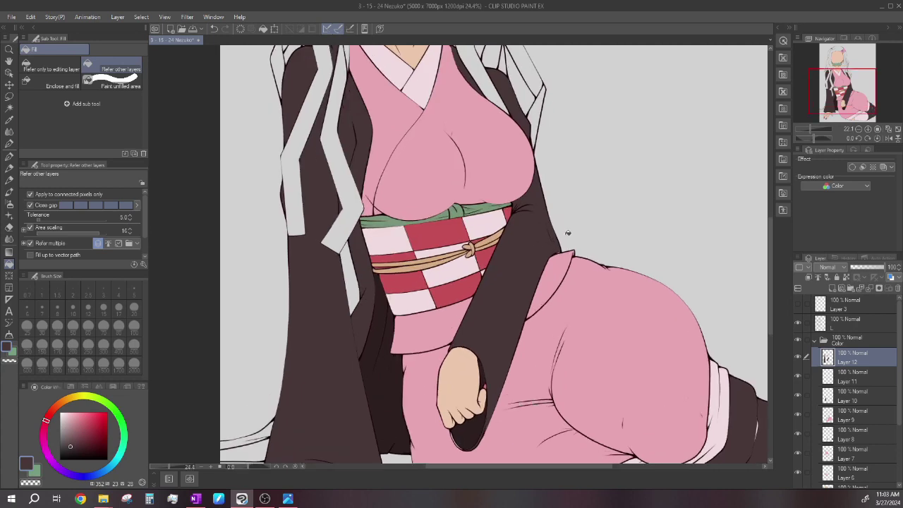
# - Touch up the haori's unfilled corners at the elbow and armpit folds of the lap arm's sleeve with the G-pen
pyautogui.scroll(2, 568, 233)
pyautogui.press('p')
pyautogui.scroll(4, 548, 287)
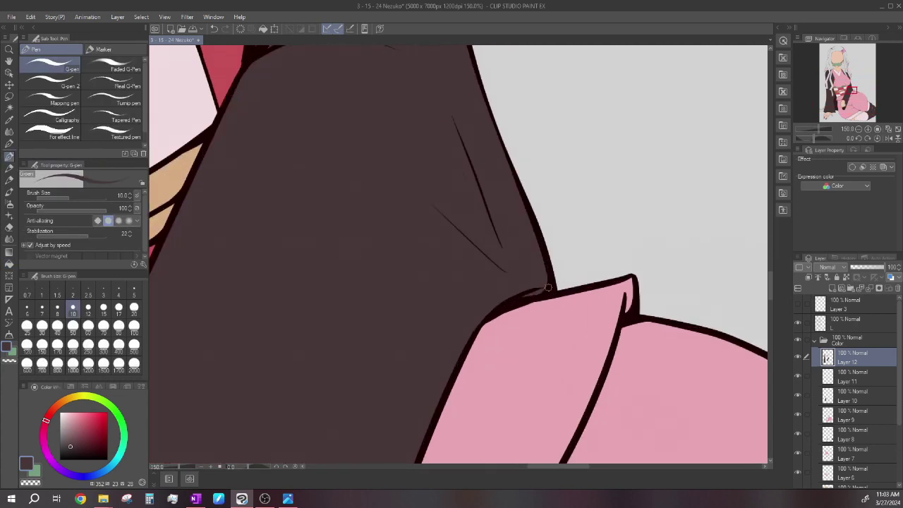
pyautogui.scroll(-2, 526, 275)
pyautogui.scroll(3, 452, 215)
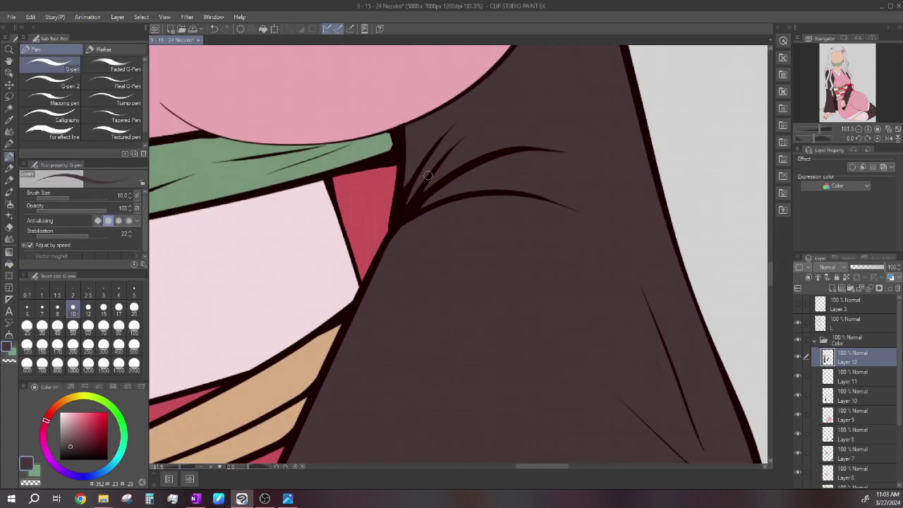
pyautogui.scroll(-3, 408, 173)
pyautogui.scroll(3, 436, 361)
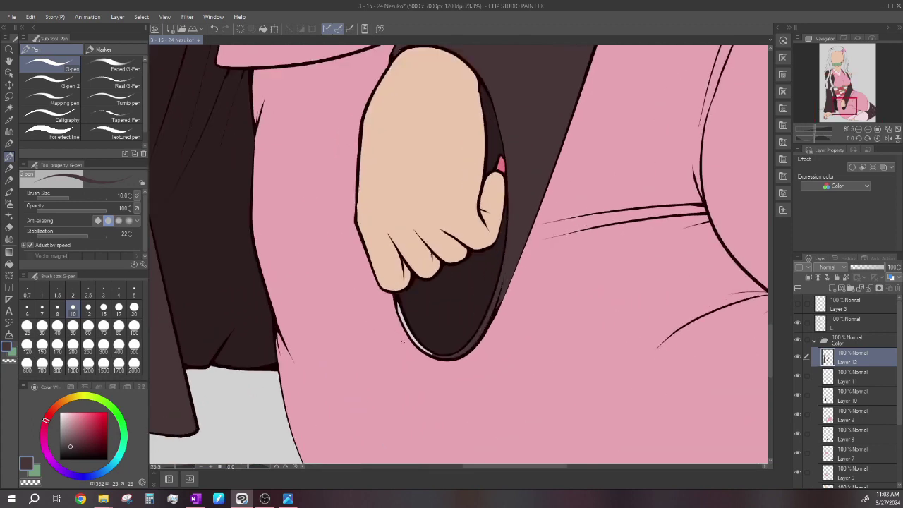
# - Paint the unfilled rim of the sleeve opening below the lap hand dark brown with the G-pen
pyautogui.scroll(3, 436, 361)
pyautogui.moveTo(434, 352)
pyautogui.mouseDown()
pyautogui.moveTo(355, 260)
pyautogui.moveTo(381, 306)
pyautogui.moveTo(333, 208)
pyautogui.moveTo(342, 240)
pyautogui.moveTo(321, 168)
pyautogui.mouseUp()
pyautogui.moveTo(546, 367); pyautogui.dragTo(481, 331)
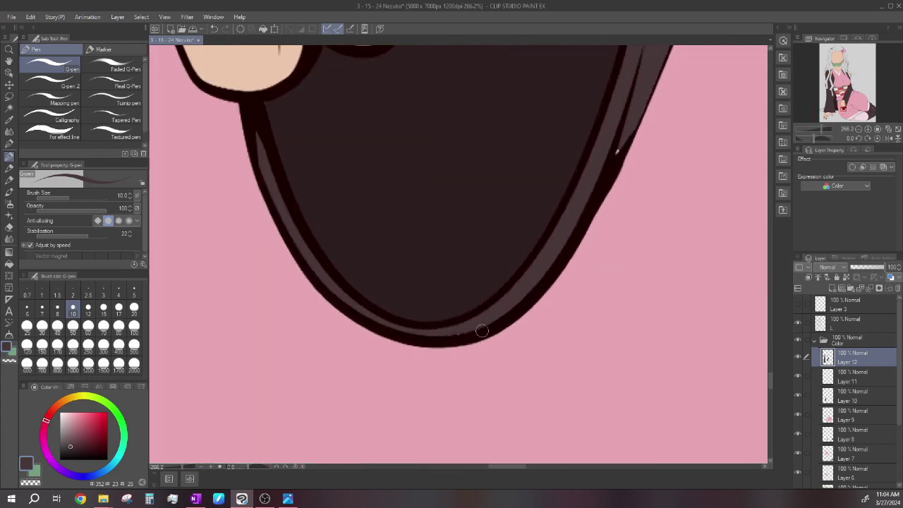
pyautogui.scroll(-8, 603, 171)
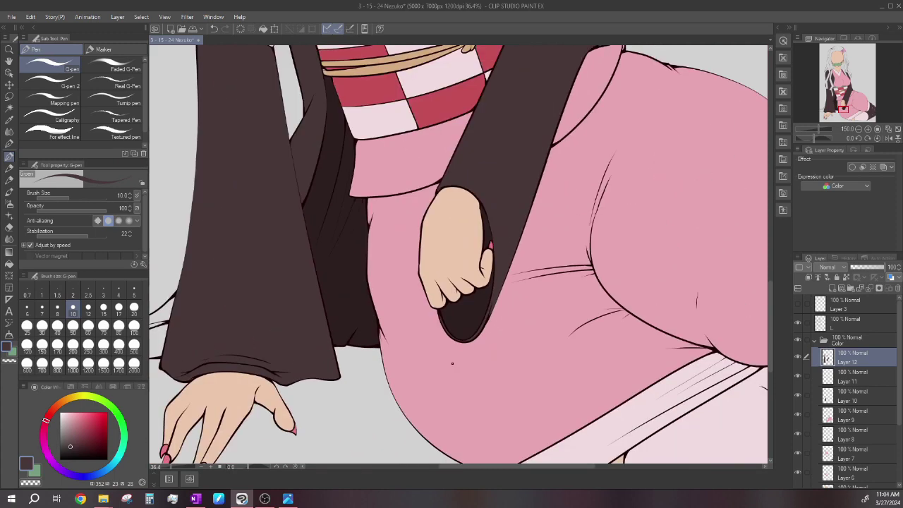
# - Inspect the haori from the lap arm's sleeve up to the shoulders and collar for unfilled gaps
pyautogui.scroll(3, 492, 193)
pyautogui.scroll(2, 467, 269)
pyautogui.scroll(-4, 466, 349)
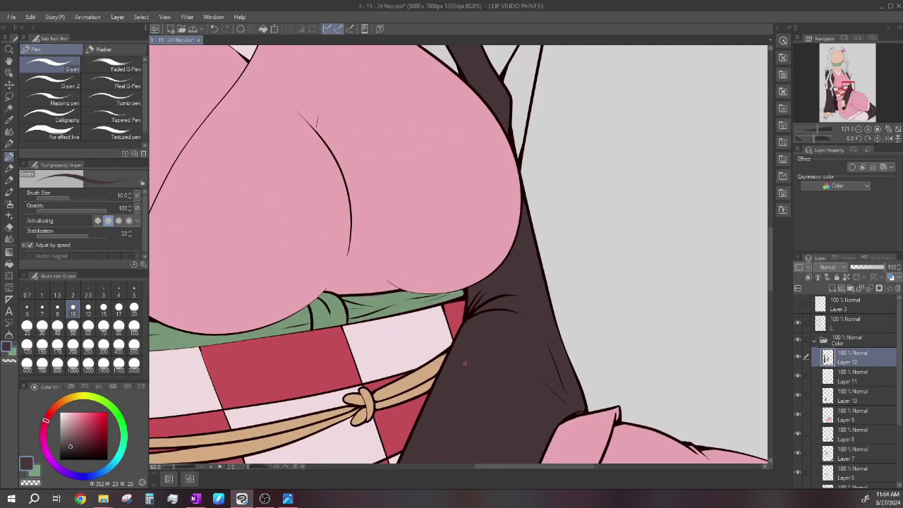
pyautogui.scroll(3, 466, 226)
pyautogui.scroll(2, 542, 342)
pyautogui.scroll(-4, 504, 303)
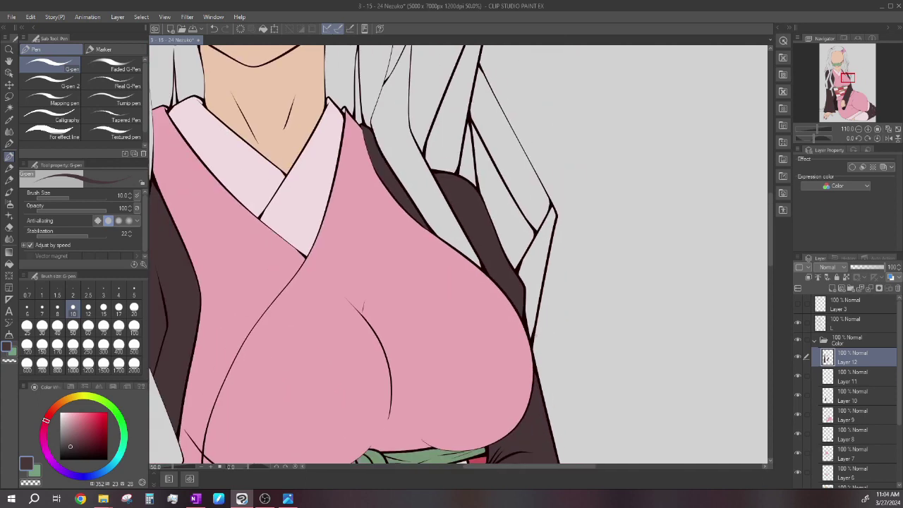
pyautogui.scroll(4, 424, 207)
pyautogui.scroll(-3, 423, 207)
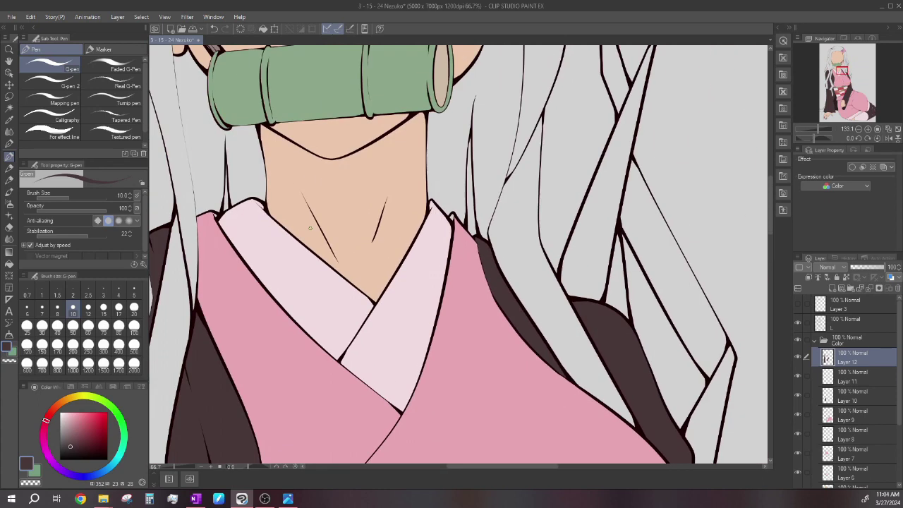
pyautogui.scroll(1, 423, 207)
pyautogui.scroll(-1, 423, 207)
pyautogui.scroll(1, 254, 226)
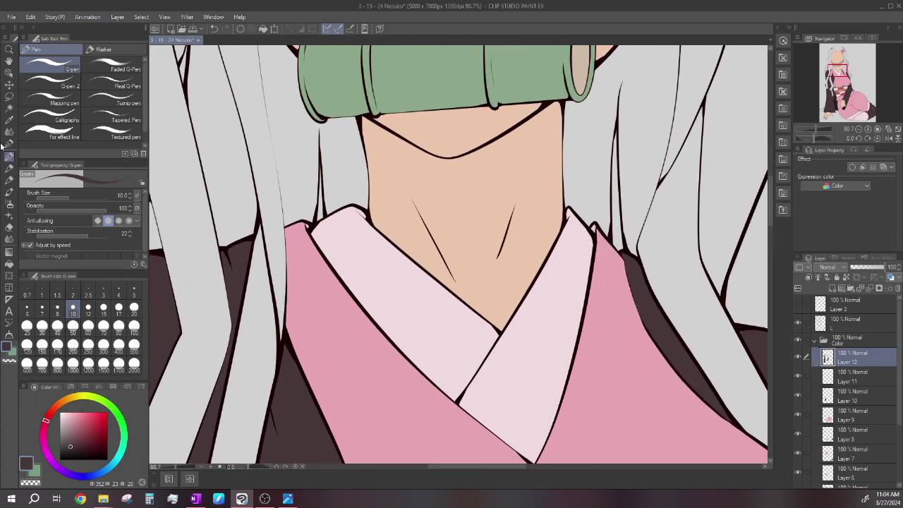
# - Switch to the kimono's layer, sample its pink and paint the unfilled tips on both sides of the collar with the G-pen
pyautogui.click(9, 73)
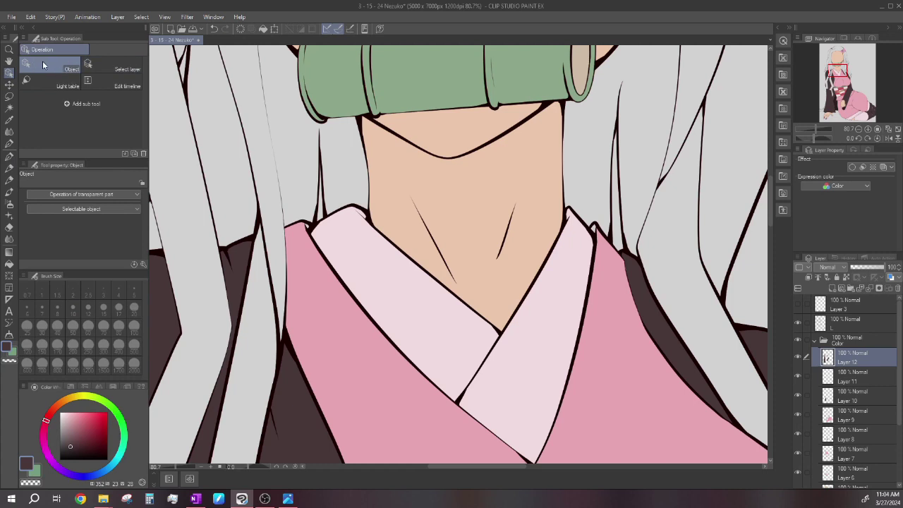
pyautogui.click(337, 309)
pyautogui.press('p')
pyautogui.keyDown('alt'); pyautogui.click(321, 300); pyautogui.keyUp('alt')
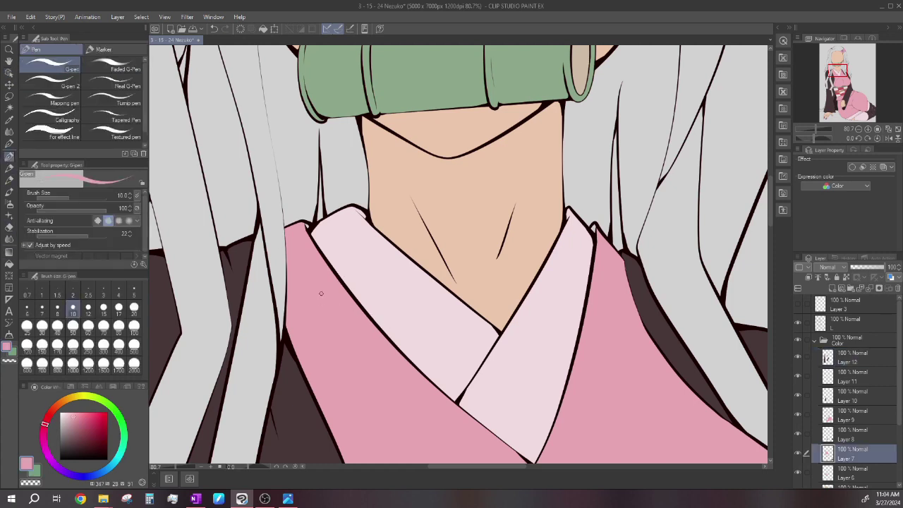
pyautogui.scroll(8, 311, 209)
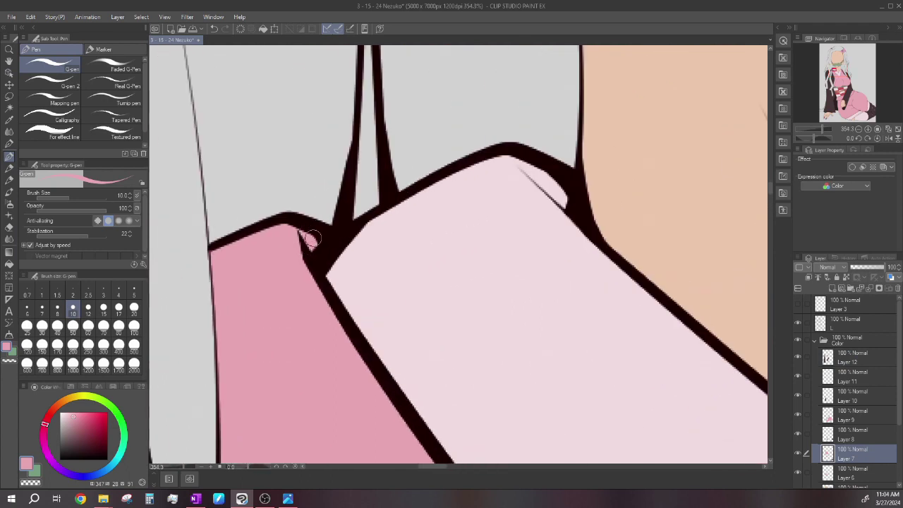
pyautogui.scroll(-6, 311, 249)
pyautogui.scroll(5, 644, 244)
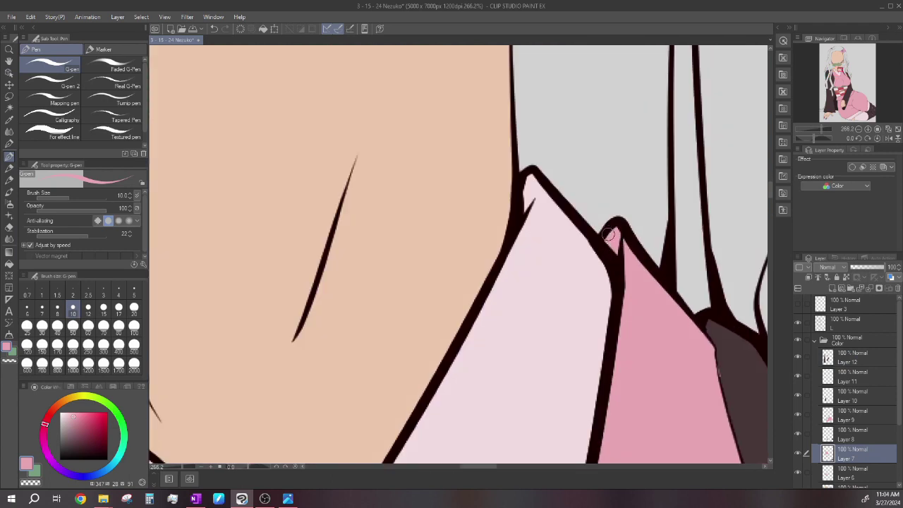
pyautogui.scroll(-10, 631, 261)
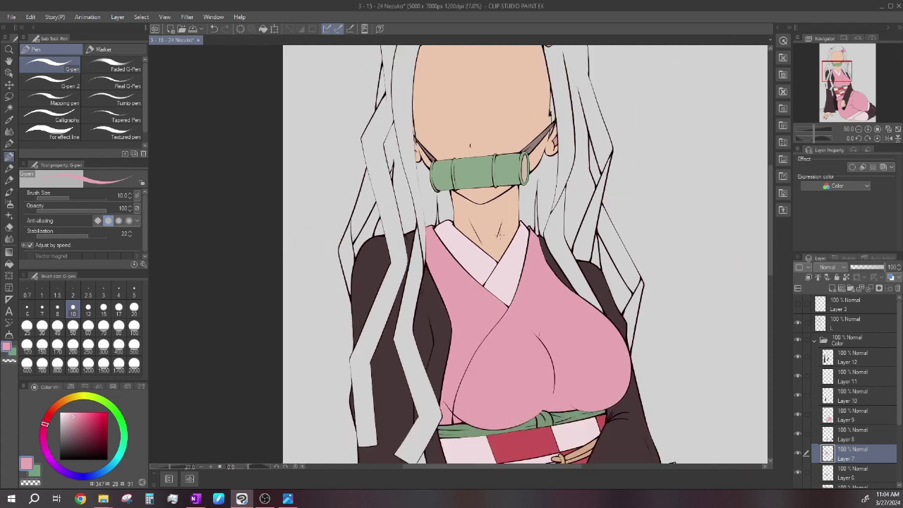
# - Add a new layer directly above Layer 12 in the Color folder, with the Fill tool set to refer to other layers
pyautogui.scroll(-2, 583, 280)
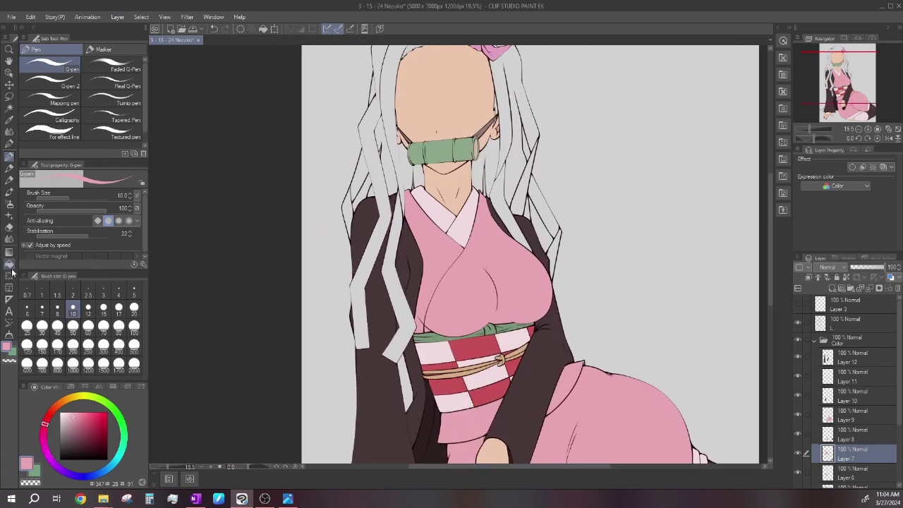
pyautogui.click(10, 264)
pyautogui.scroll(-3, 489, 265)
pyautogui.scroll(1, 489, 266)
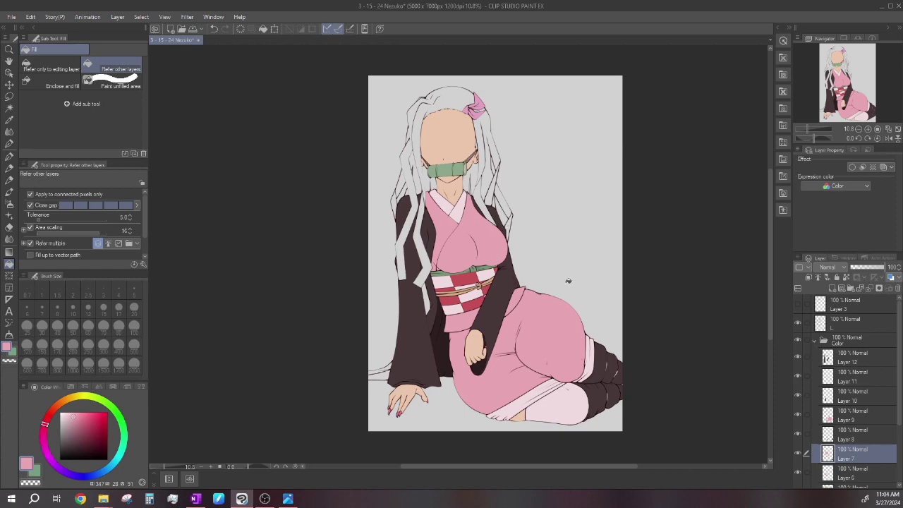
pyautogui.click(852, 363)
pyautogui.scroll(-2, 854, 366)
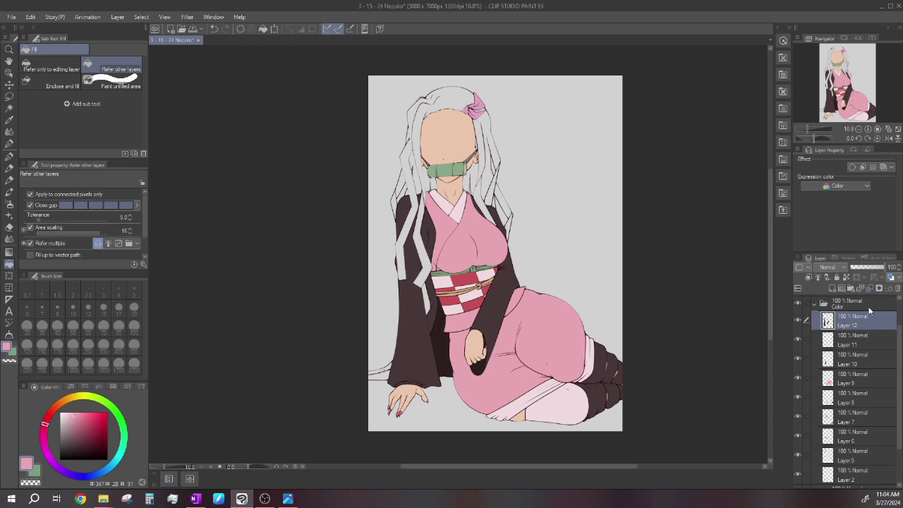
pyautogui.scroll(1, 424, 262)
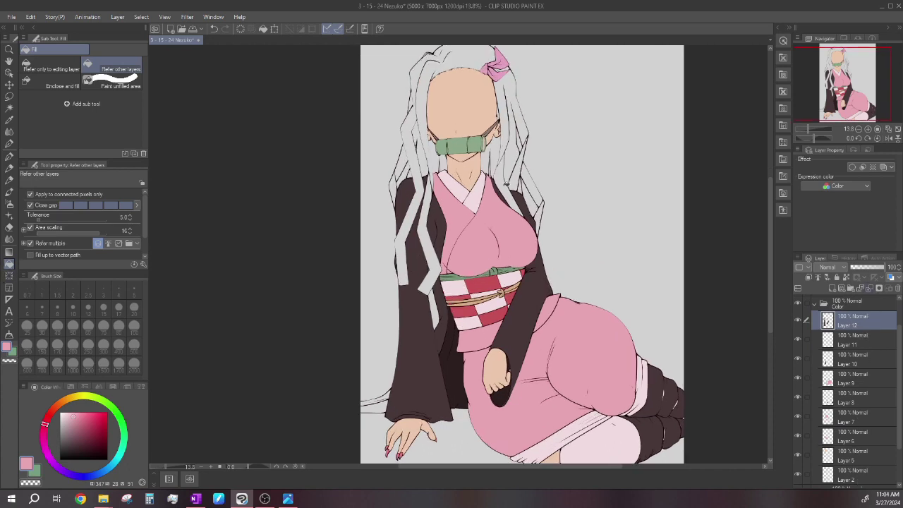
pyautogui.scroll(-1, 507, 184)
pyautogui.scroll(2, 506, 184)
pyautogui.click(831, 289)
# - Sample the haori's dark brown and fill the strip beside the obi and the cloth trailing behind the planted arm's sleeve
pyautogui.scroll(3, 396, 268)
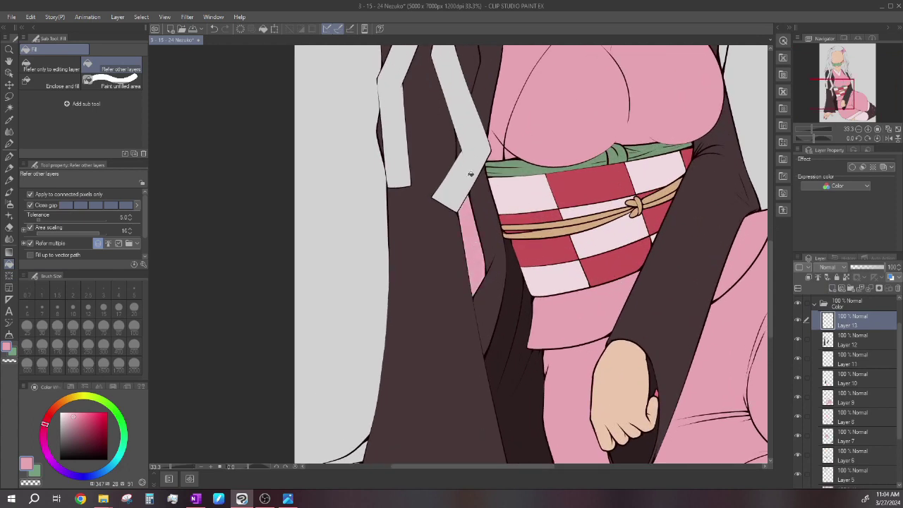
pyautogui.scroll(-1, 471, 174)
pyautogui.keyDown('alt'); pyautogui.click(478, 189); pyautogui.keyUp('alt')
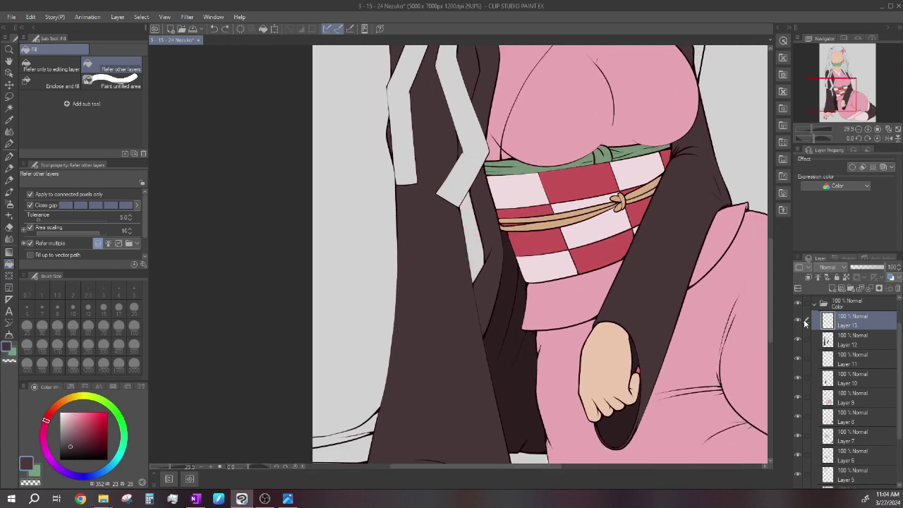
pyautogui.click(469, 233)
pyautogui.scroll(-2, 469, 232)
pyautogui.scroll(3, 395, 296)
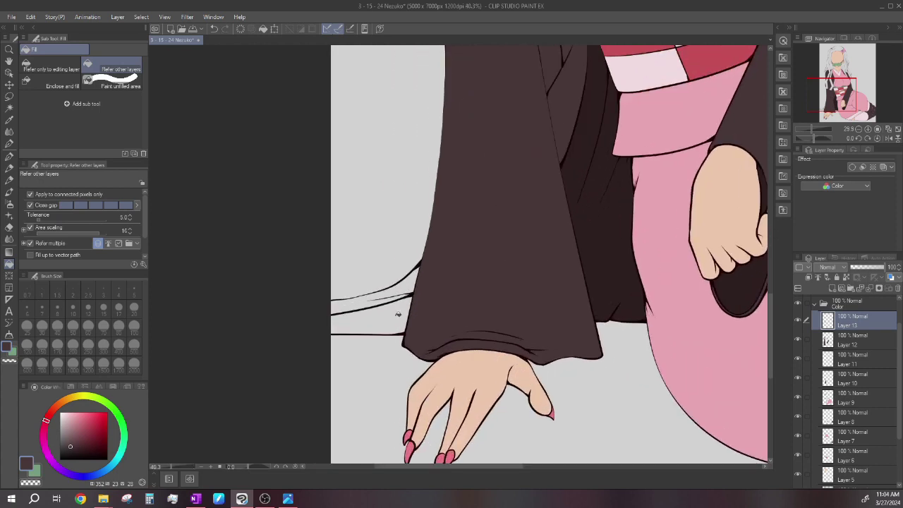
pyautogui.click(398, 314)
pyautogui.click(385, 301)
# - Touch up the unfilled corners of the trailing haori cloth with the G-pen where it meets the sleeve
pyautogui.scroll(5, 402, 282)
pyautogui.press('p')
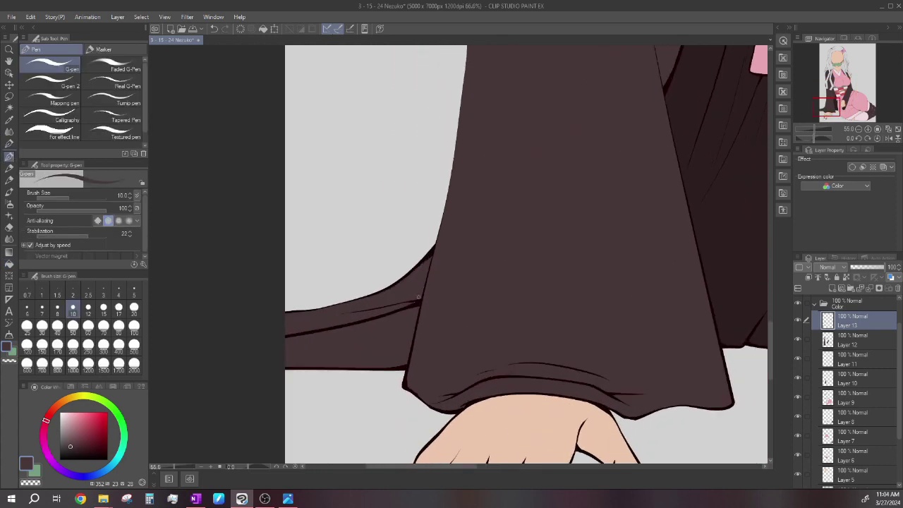
pyautogui.scroll(-3, 448, 220)
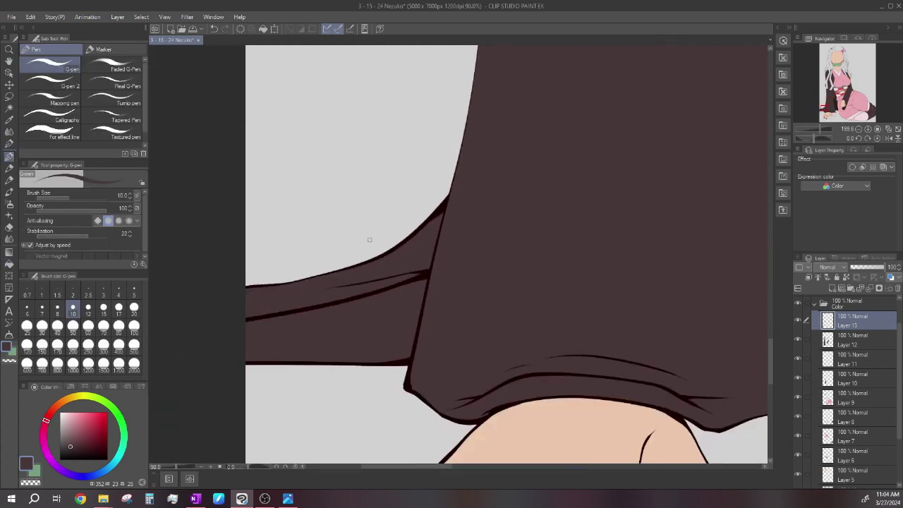
# - Add another layer above Layer 13 for the hair, switch to the Fill tool and save the illustration
pyautogui.scroll(-8, 248, 335)
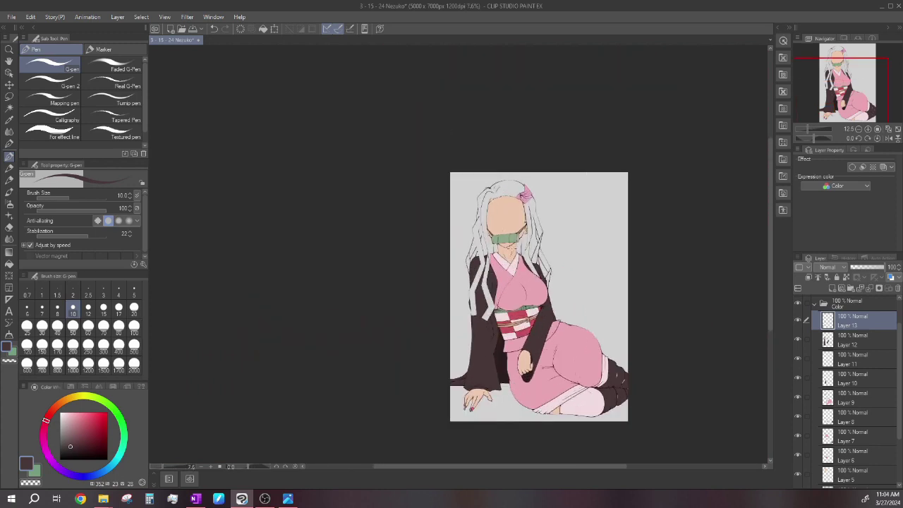
pyautogui.scroll(1, 697, 273)
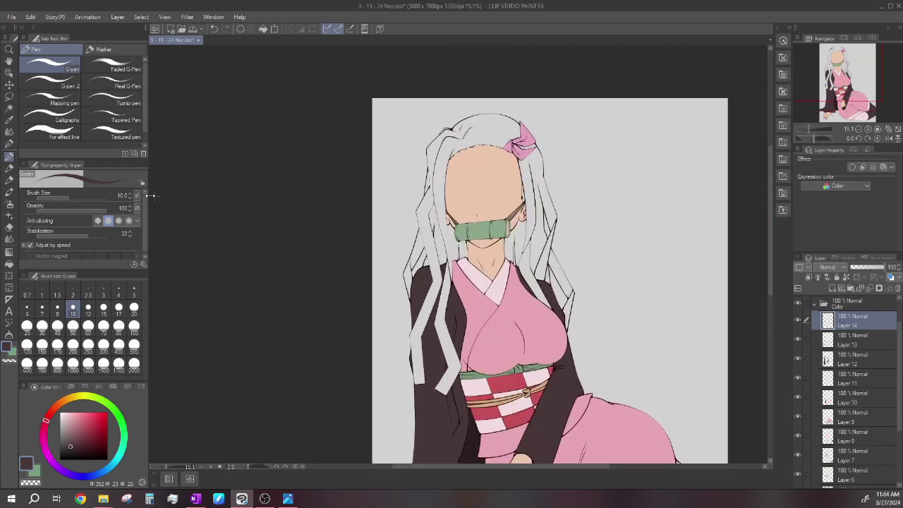
pyautogui.click(12, 263)
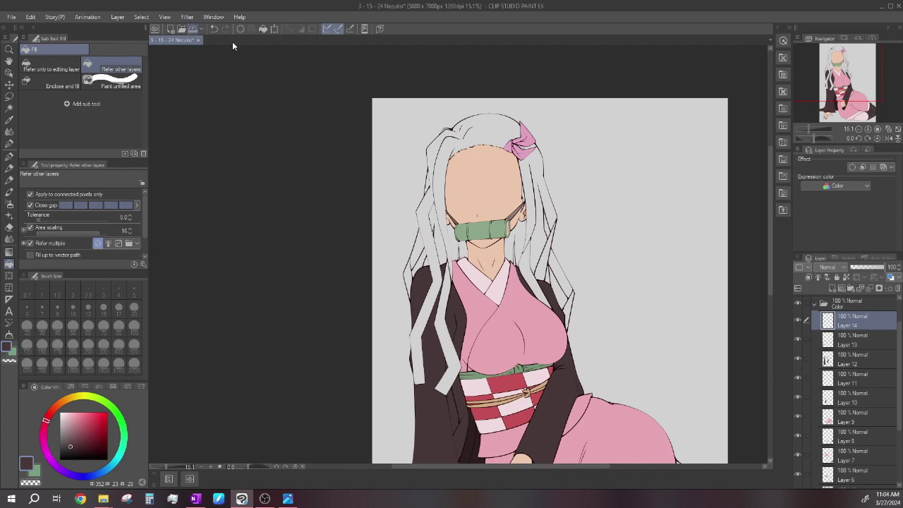
pyautogui.scroll(2, 497, 137)
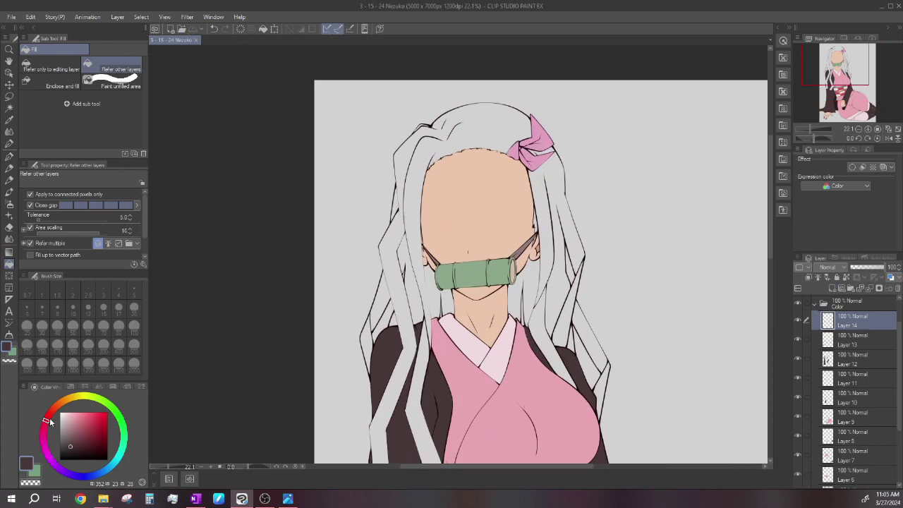
# - Set the colour to near-black (343, 18, 14) and fill the hair on the crown with its connected long locks
pyautogui.click(66, 448)
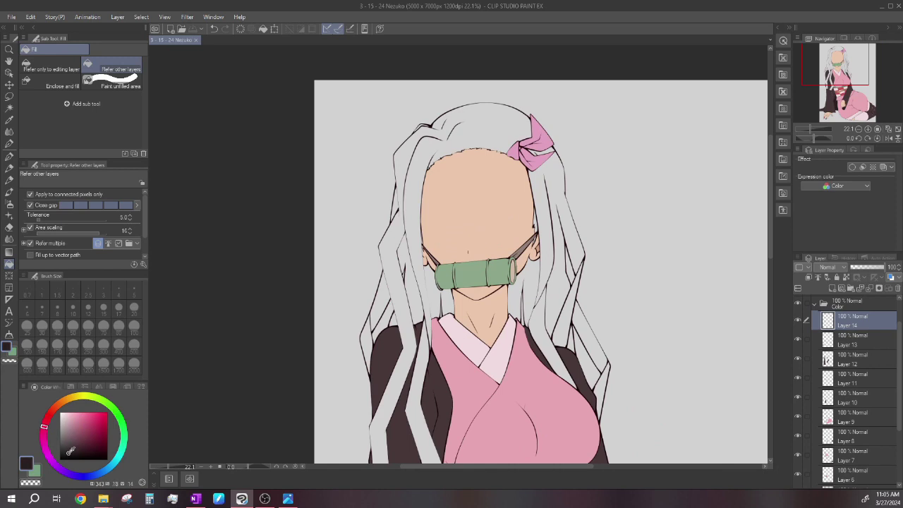
pyautogui.click(450, 136)
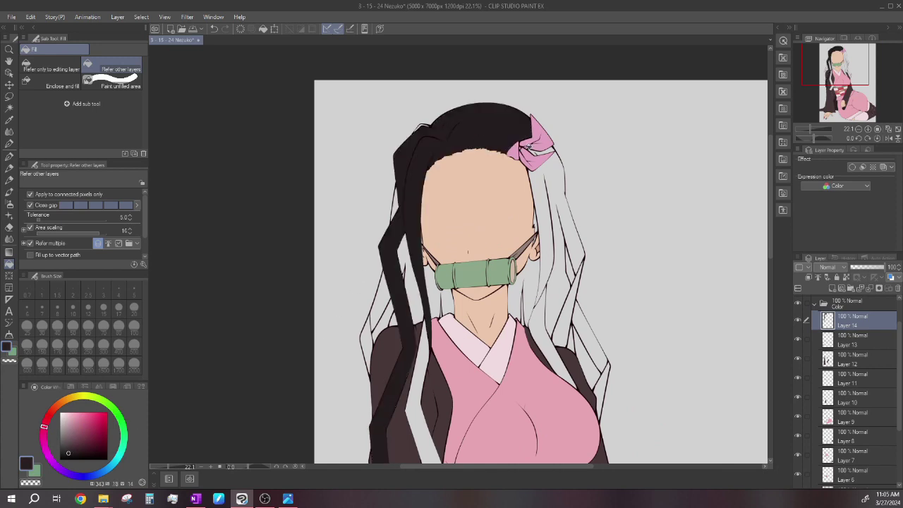
pyautogui.scroll(-2, 527, 146)
pyautogui.scroll(4, 486, 134)
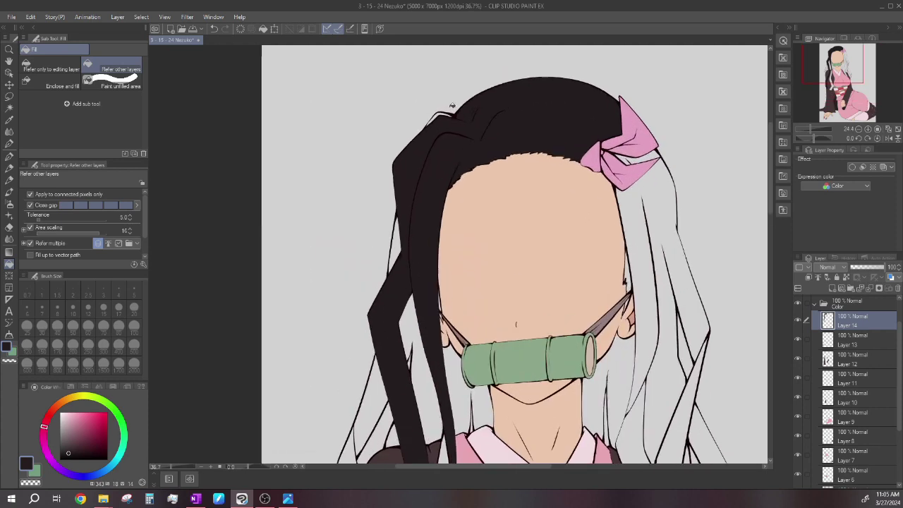
pyautogui.scroll(1, 452, 105)
pyautogui.scroll(-1, 403, 209)
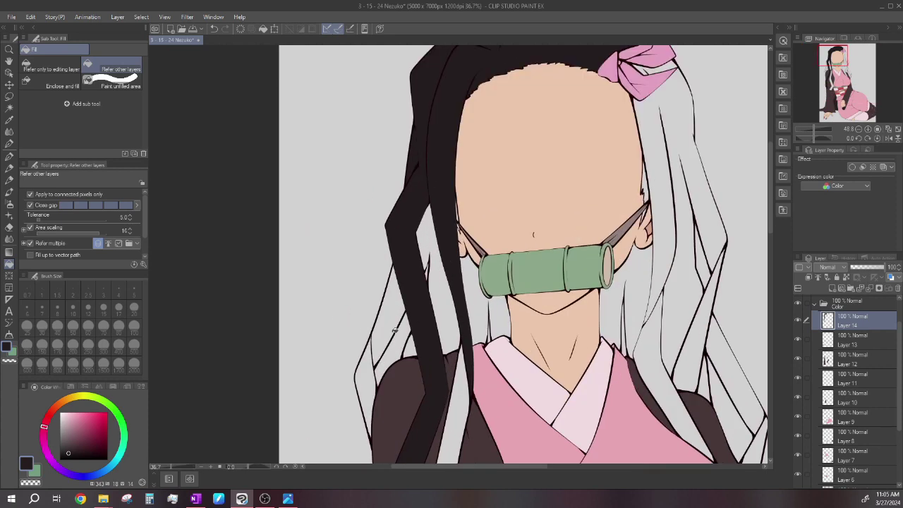
# - Fill the hair between the locks on the planted arm's side and the hair behind the neck with near-black
pyautogui.scroll(-1, 421, 203)
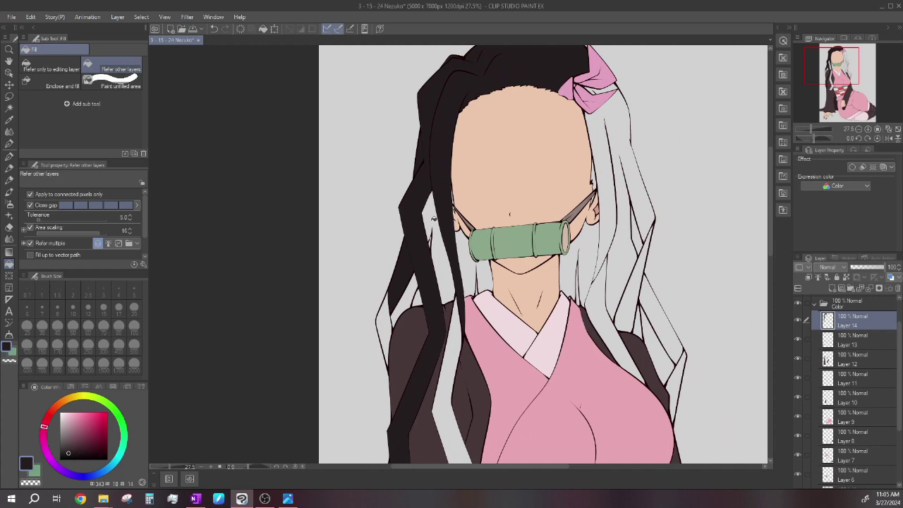
pyautogui.hotkey('ctrl', 'z')
pyautogui.click(436, 225)
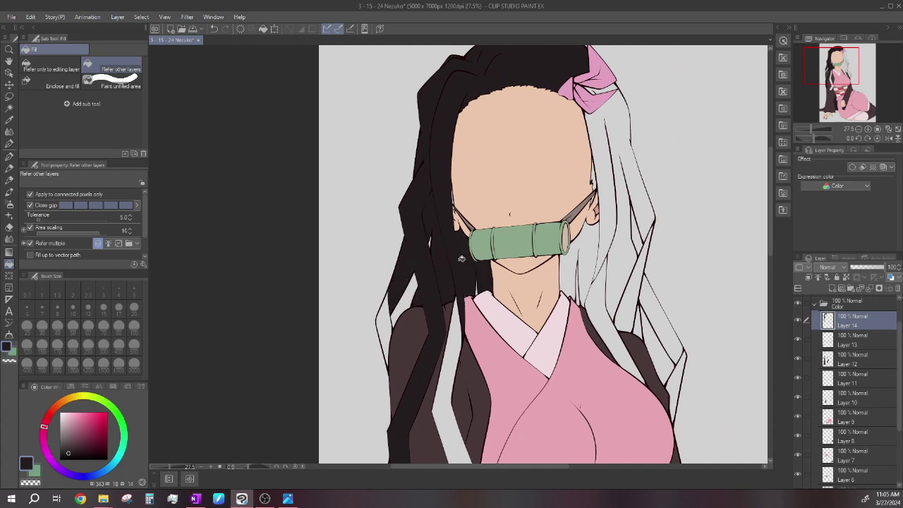
pyautogui.scroll(-2, 459, 257)
pyautogui.scroll(2, 538, 283)
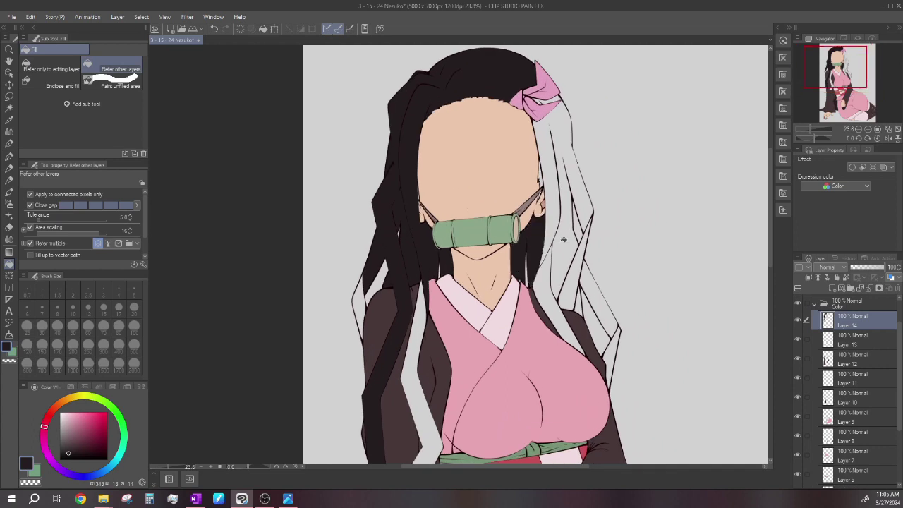
# - Fill the long hair on the bow's side and its lowest hanging lock with near-black
pyautogui.click(563, 240)
pyautogui.scroll(-2, 562, 243)
pyautogui.scroll(2, 558, 256)
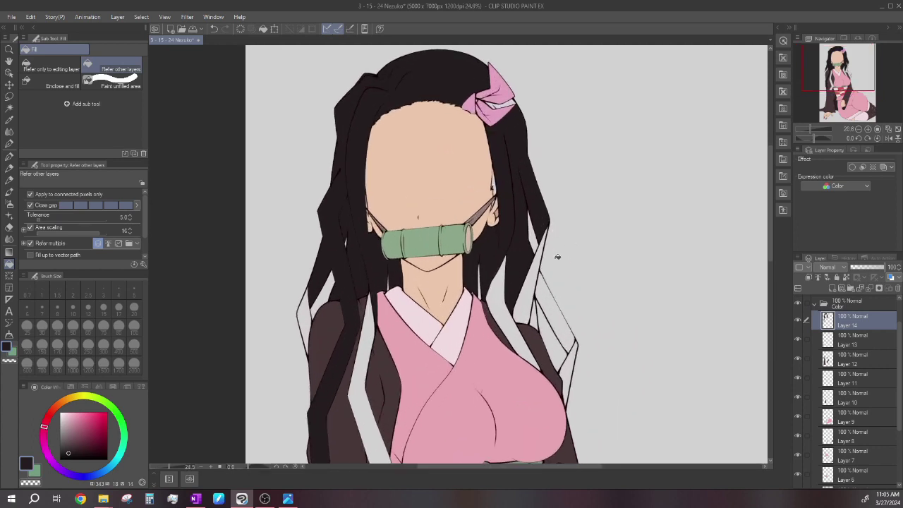
pyautogui.click(552, 300)
pyautogui.scroll(-3, 536, 296)
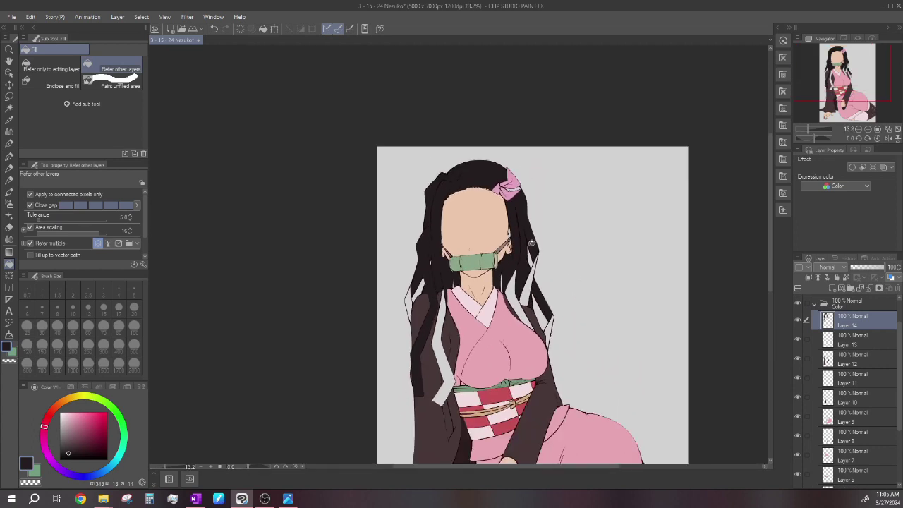
# - Fill the small hair gaps beside the bow-side ear and inside the bow with near-black
pyautogui.scroll(1, 526, 243)
pyautogui.scroll(6, 514, 227)
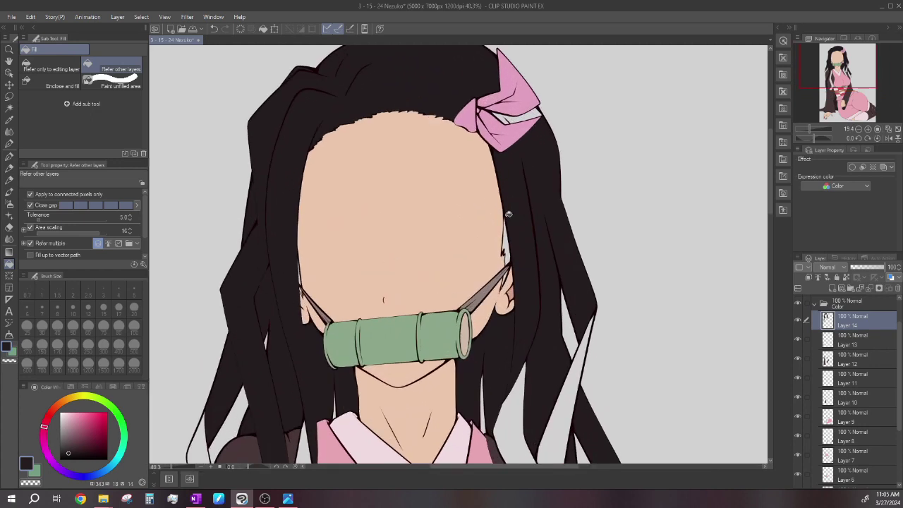
pyautogui.scroll(-4, 500, 201)
pyautogui.scroll(3, 500, 201)
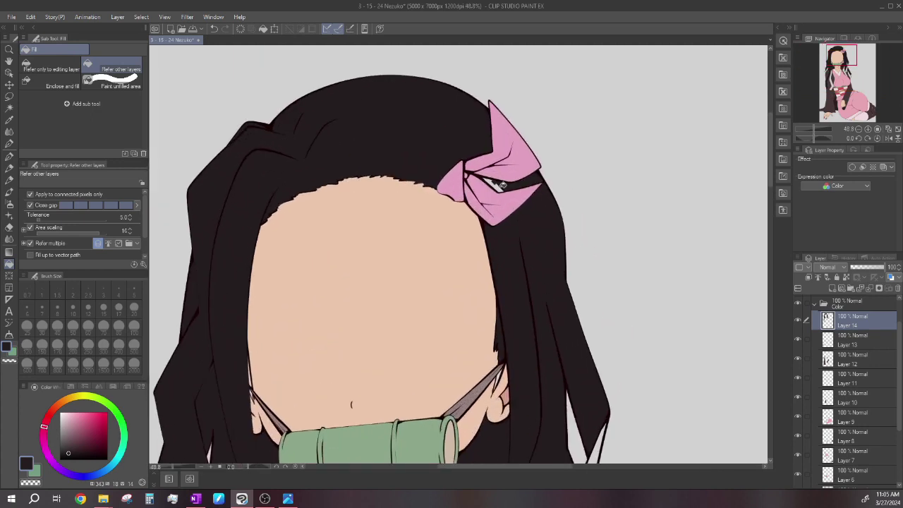
pyautogui.scroll(-4, 484, 164)
pyautogui.scroll(11, 487, 282)
# - Touch up the unfilled hair specks around the bow-side ear and mask strap with the G-pen at size 10
pyautogui.click(6, 157)
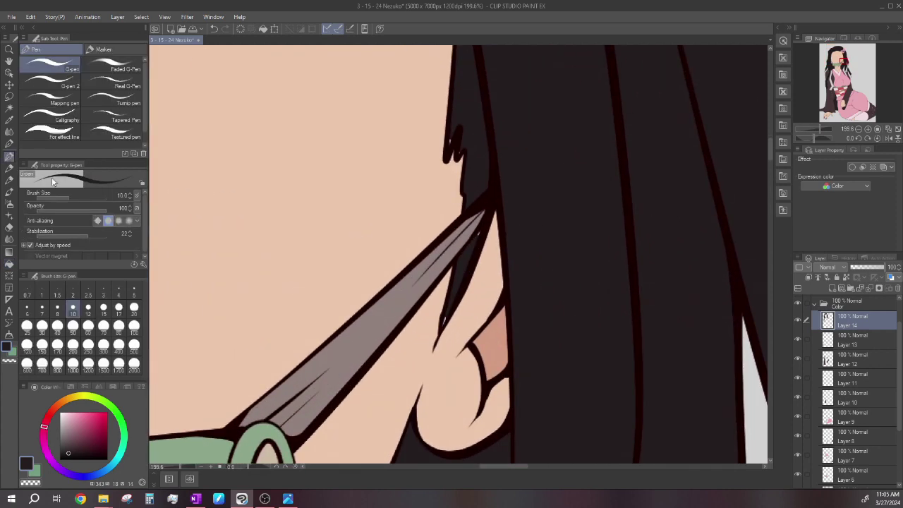
pyautogui.scroll(2, 442, 336)
pyautogui.scroll(-4, 493, 208)
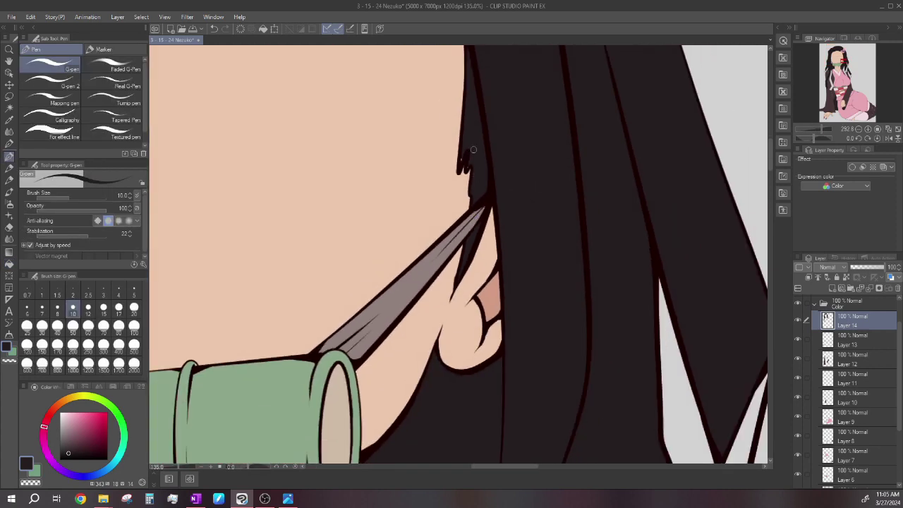
pyautogui.scroll(3, 480, 169)
pyautogui.scroll(-3, 478, 167)
pyautogui.scroll(3, 476, 282)
pyautogui.scroll(-5, 479, 317)
pyautogui.scroll(3, 465, 189)
# - Cover the leftover unfilled slivers of hair between the bow's loops with the G-pen
pyautogui.scroll(4, 464, 190)
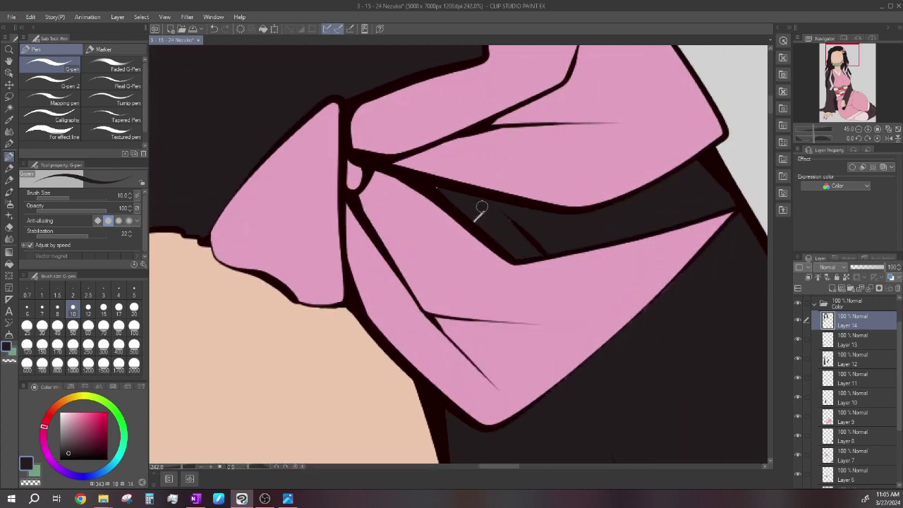
pyautogui.scroll(2, 512, 225)
pyautogui.scroll(-6, 456, 195)
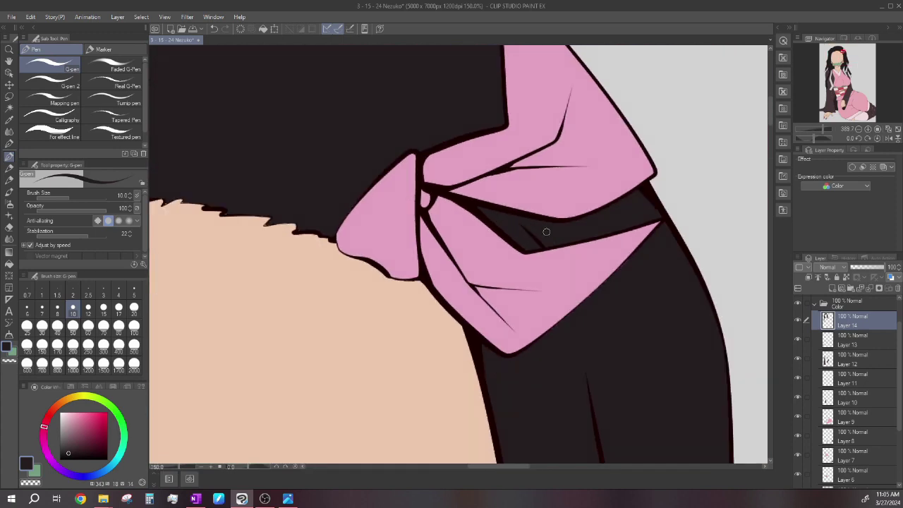
pyautogui.scroll(4, 384, 186)
# - Touch up the unfilled specks along the crown's outer edge and the side locks opposite the bow
pyautogui.scroll(2, 384, 186)
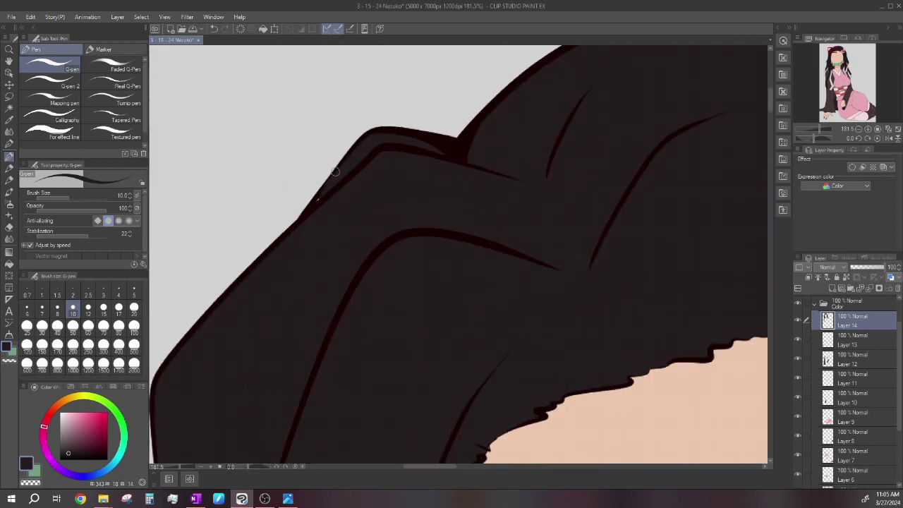
pyautogui.scroll(-4, 331, 187)
pyautogui.scroll(4, 379, 200)
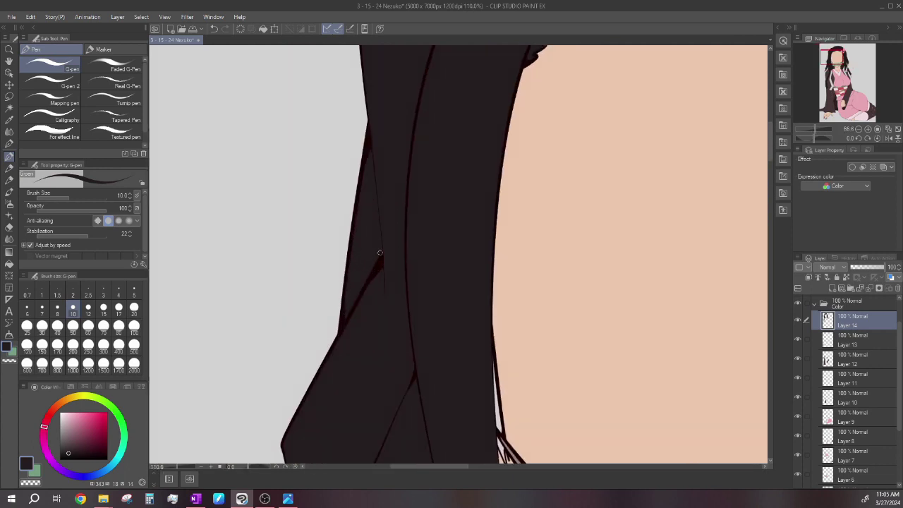
pyautogui.scroll(-4, 379, 200)
pyautogui.scroll(6, 451, 313)
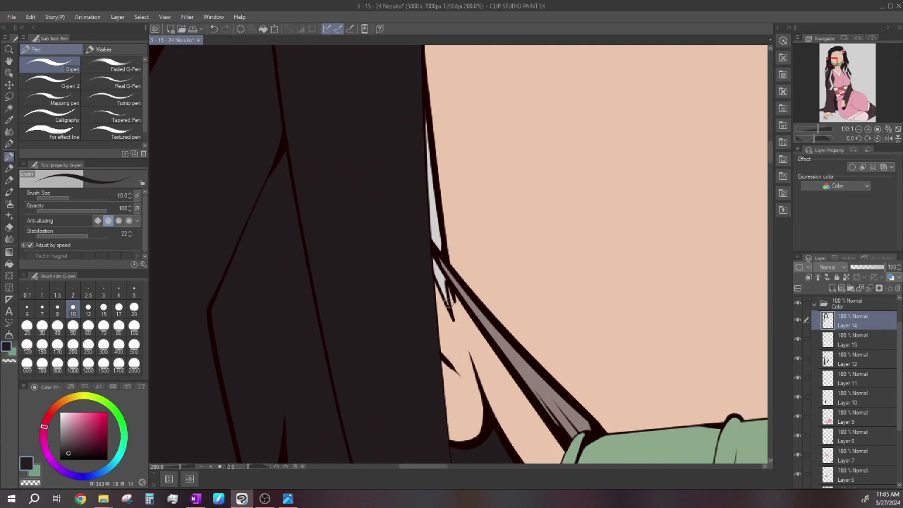
# - Paint the unfilled hair slivers above and below the mask strap near the ear opposite the bow
pyautogui.scroll(3, 452, 314)
pyautogui.moveTo(434, 254)
pyautogui.mouseDown()
pyautogui.moveTo(427, 234)
pyautogui.moveTo(455, 287)
pyautogui.moveTo(407, 207)
pyautogui.moveTo(448, 273)
pyautogui.mouseUp()
pyautogui.scroll(-2, 462, 283)
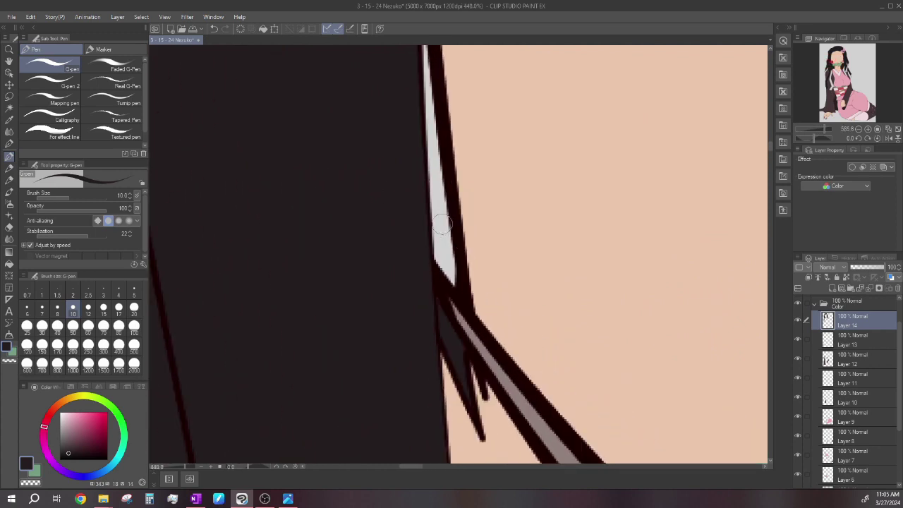
pyautogui.moveTo(460, 289)
pyautogui.mouseDown()
pyautogui.moveTo(422, 224)
pyautogui.moveTo(434, 196)
pyautogui.moveTo(448, 252)
pyautogui.moveTo(418, 80)
pyautogui.moveTo(447, 231)
pyautogui.moveTo(425, 72)
pyautogui.moveTo(419, 133)
pyautogui.mouseUp()
pyautogui.scroll(-2, 423, 139)
# - Touch up the remaining unfilled corners in the hanging locks on both sides of the neck
pyautogui.scroll(-3, 419, 134)
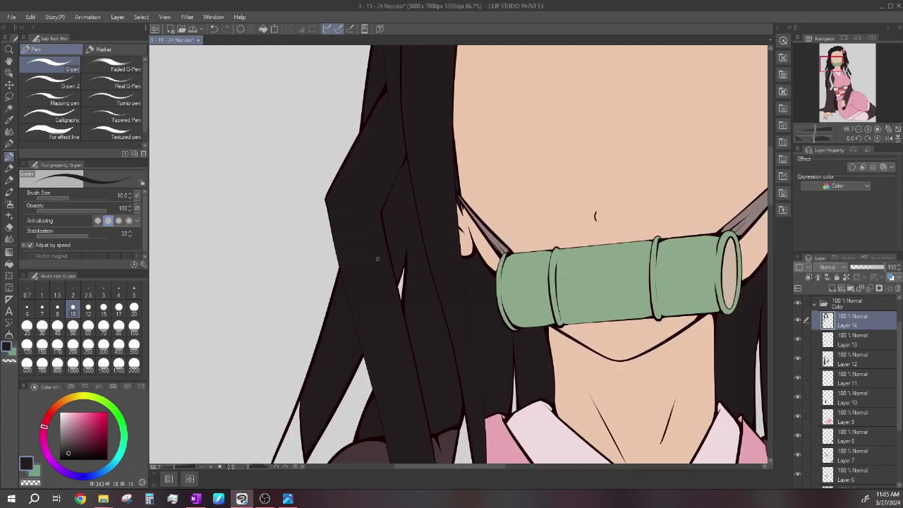
pyautogui.scroll(-2, 373, 173)
pyautogui.scroll(1, 438, 303)
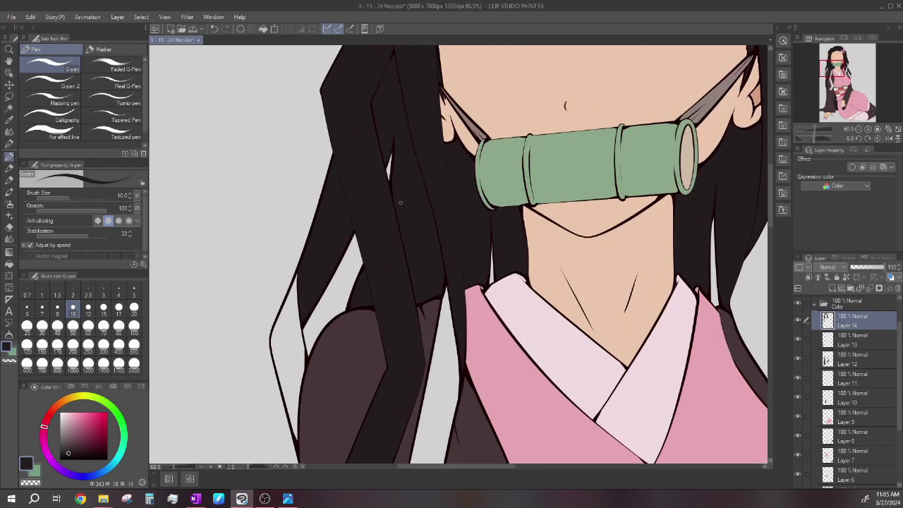
pyautogui.scroll(-3, 400, 202)
pyautogui.scroll(3, 559, 217)
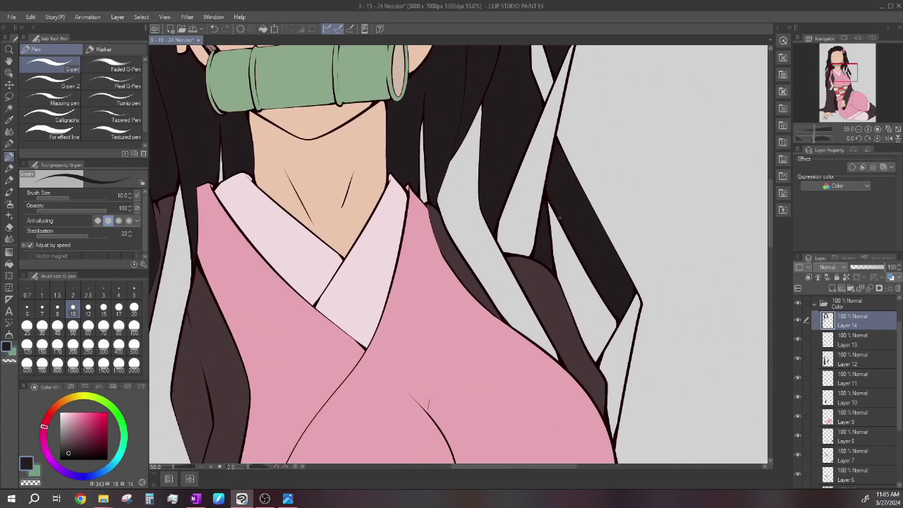
# - Add a layer above Layer 14, switch to the Fill tool and set a darker near-black (342, 23, 9)
pyautogui.scroll(-5, 558, 217)
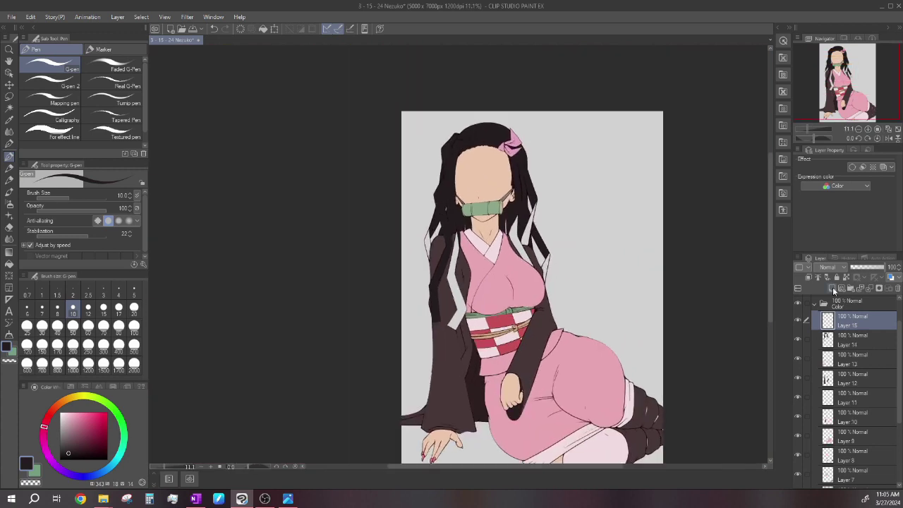
pyautogui.click(9, 264)
pyautogui.scroll(3, 504, 271)
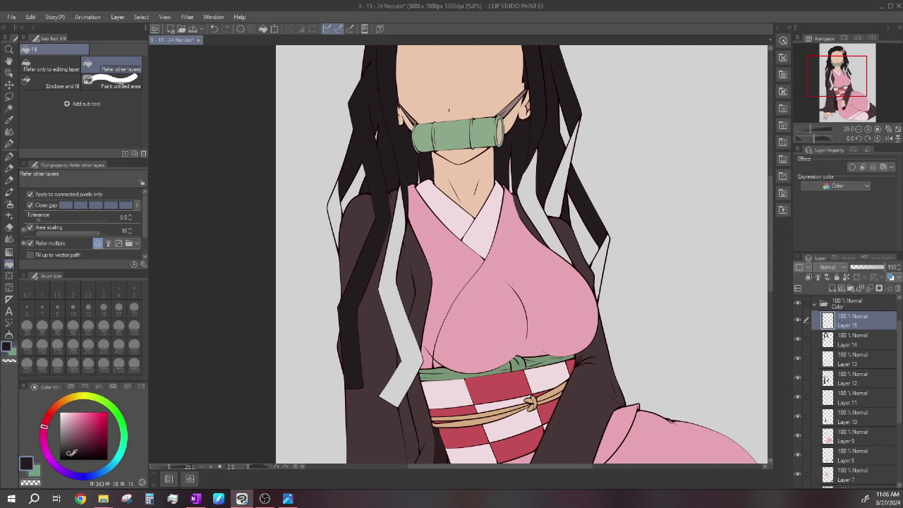
# - Fill the inner faces of the twisting hair locks on both sides with the darker near-black
pyautogui.click(396, 241)
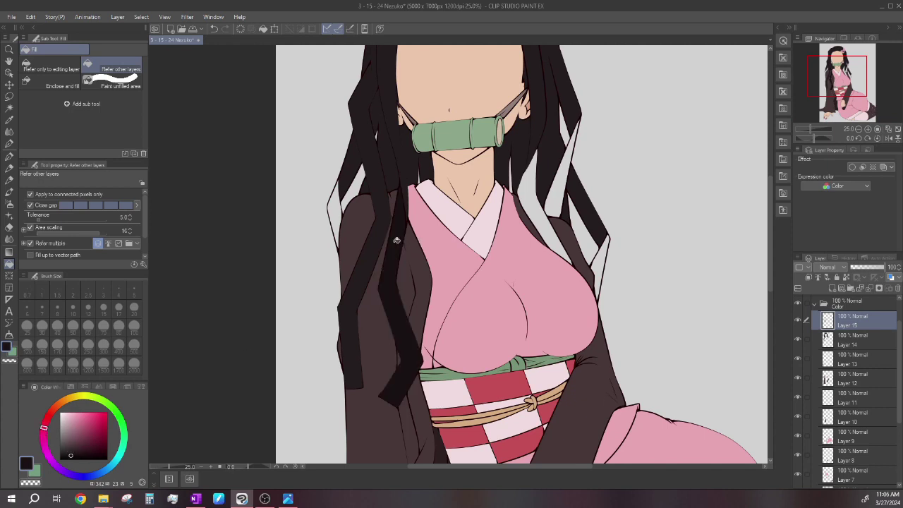
pyautogui.click(337, 208)
pyautogui.click(570, 164)
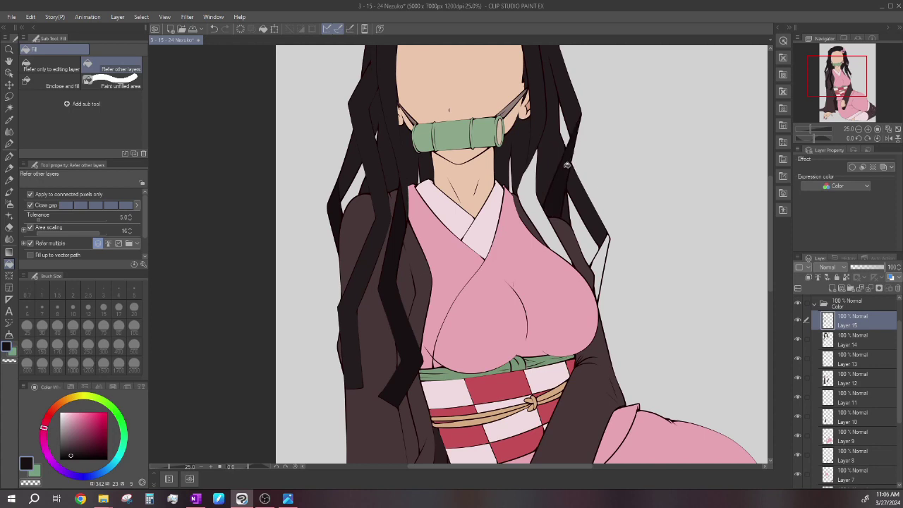
pyautogui.click(545, 206)
pyautogui.click(604, 260)
pyautogui.scroll(-2, 503, 339)
pyautogui.scroll(-3, 503, 338)
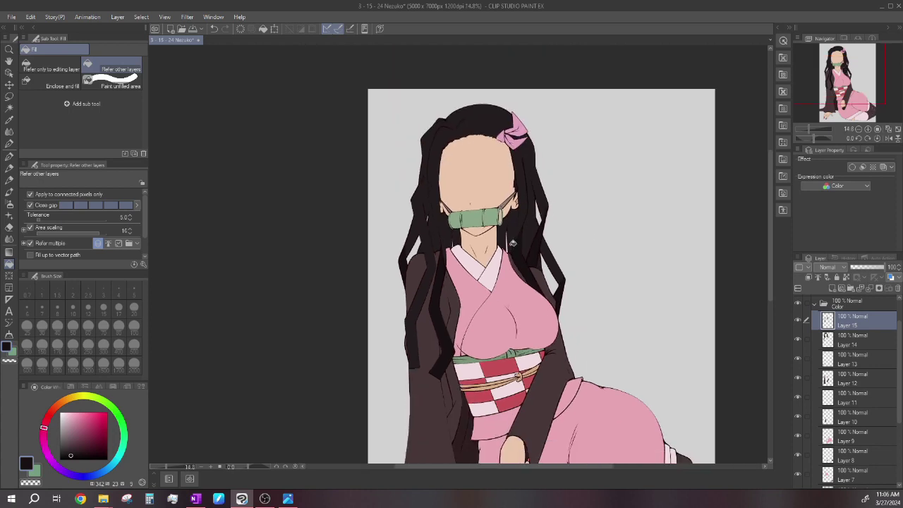
pyautogui.scroll(3, 476, 258)
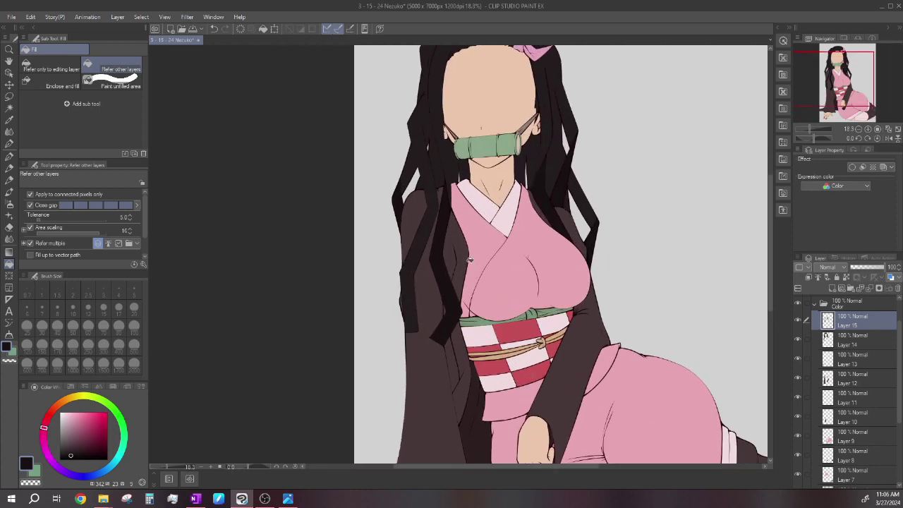
pyautogui.scroll(1, 482, 255)
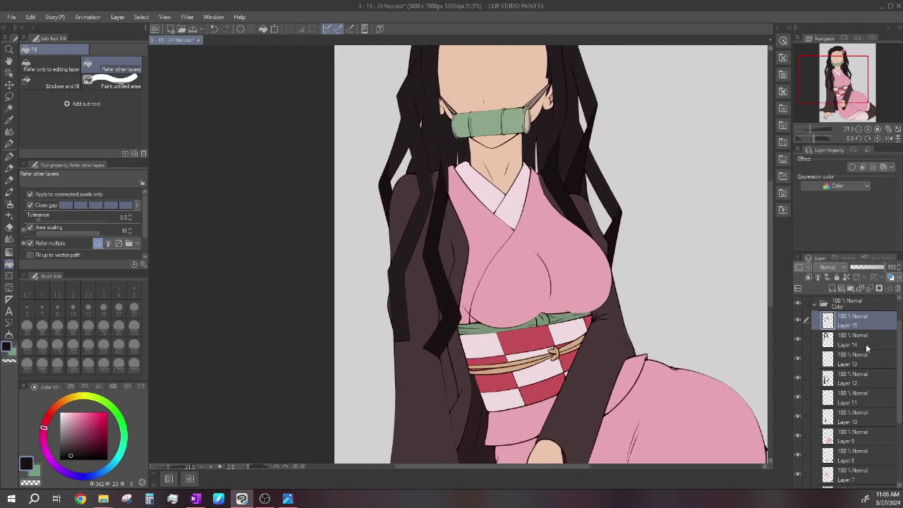
pyautogui.scroll(-3, 502, 199)
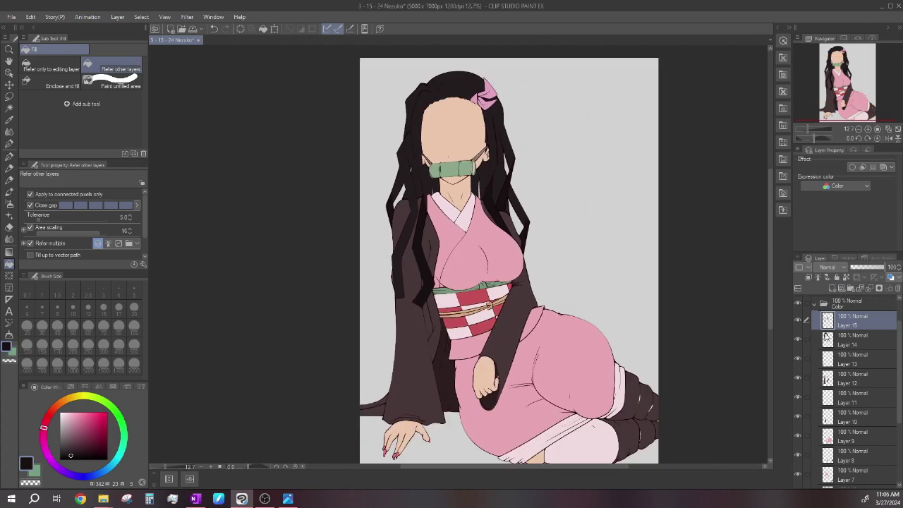
# - Identify Layer 14 as the main hair by toggling its visibility, and add a layer clipped to it
pyautogui.click(812, 342)
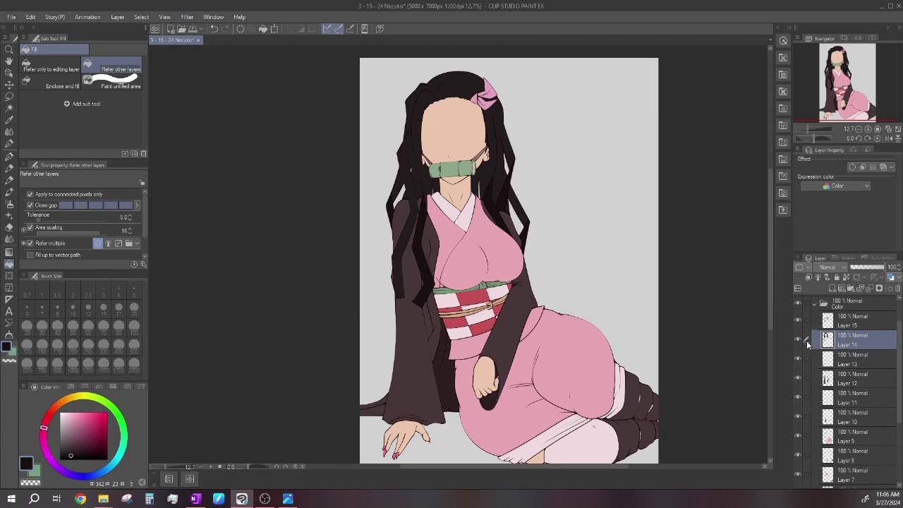
pyautogui.click(797, 340)
pyautogui.click(797, 340)
pyautogui.scroll(-1, 748, 320)
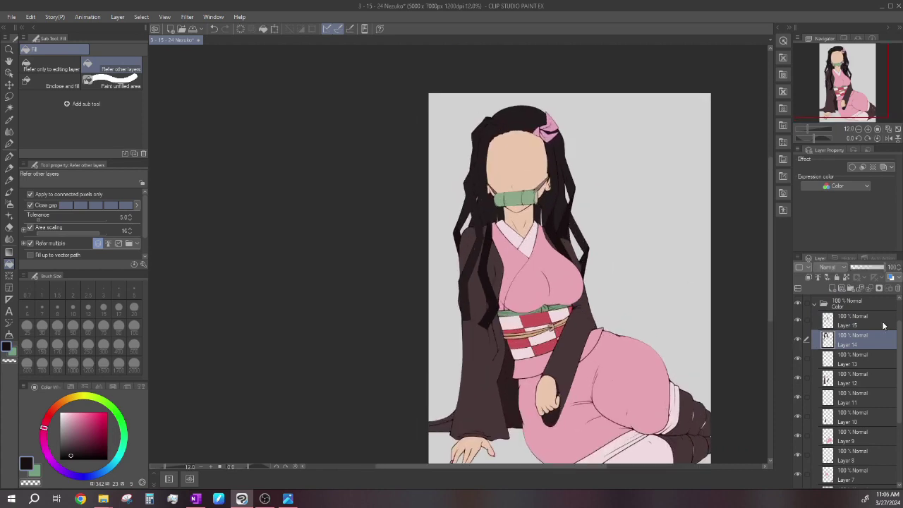
pyautogui.click(831, 288)
pyautogui.scroll(1, 520, 275)
pyautogui.scroll(3, 488, 292)
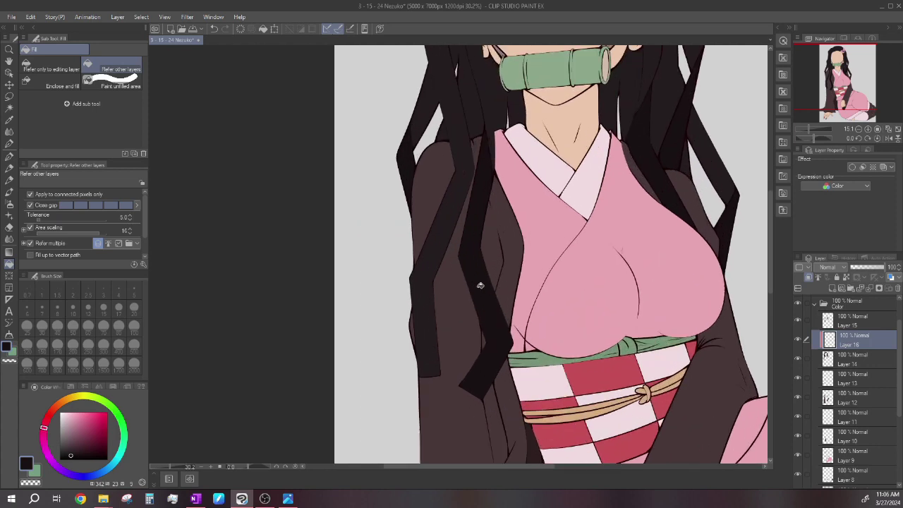
# - Set the colour to orange-red (13, 59, 79) and choose the HARD SHADOW airbrush at size 300
pyautogui.click(56, 414)
pyautogui.click(90, 419)
pyautogui.click(10, 204)
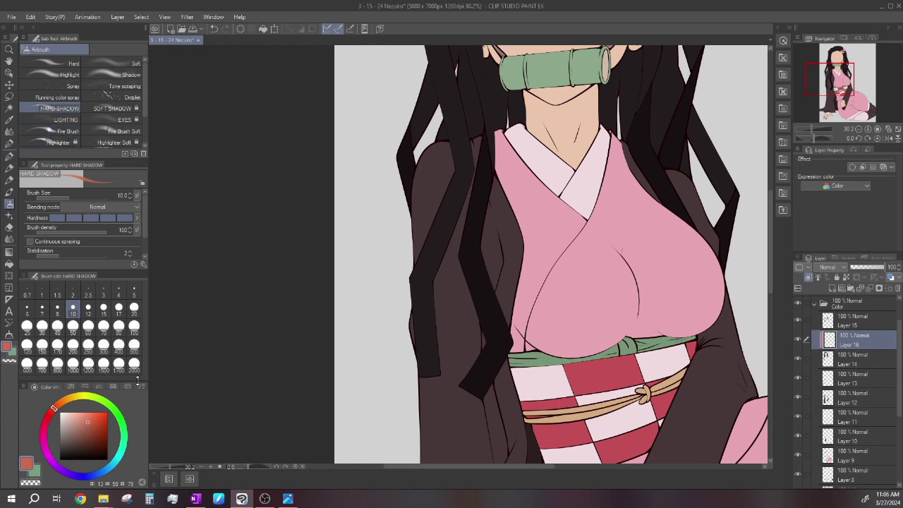
pyautogui.click(73, 344)
pyautogui.click(103, 344)
pyautogui.scroll(-2, 640, 236)
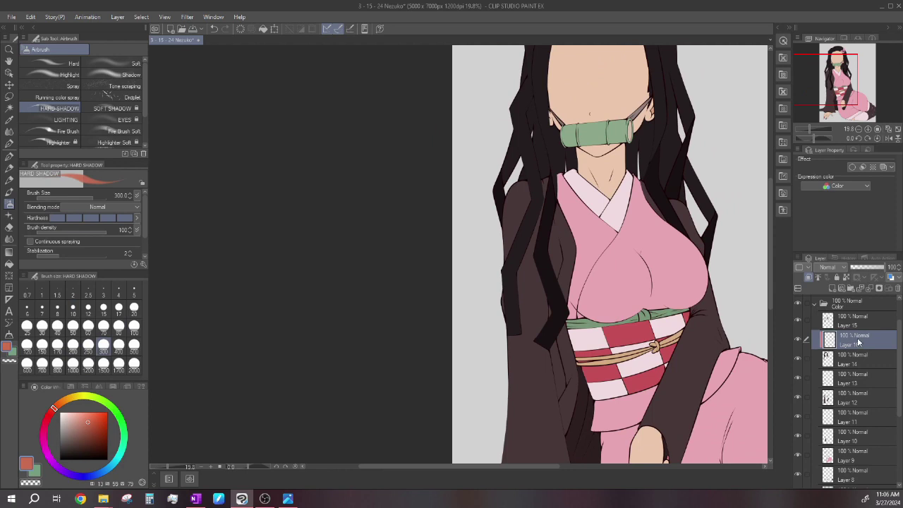
pyautogui.hotkey('ctrl', '-')
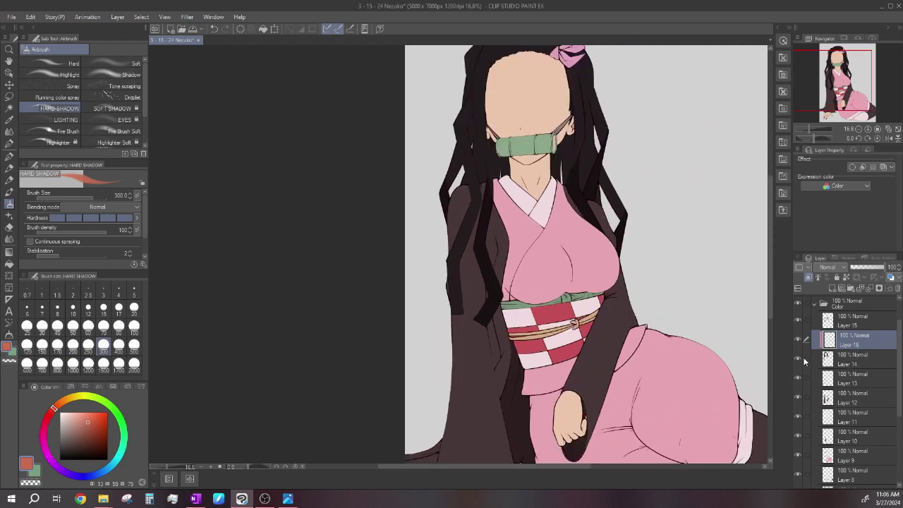
pyautogui.hotkey('ctrl', '-')
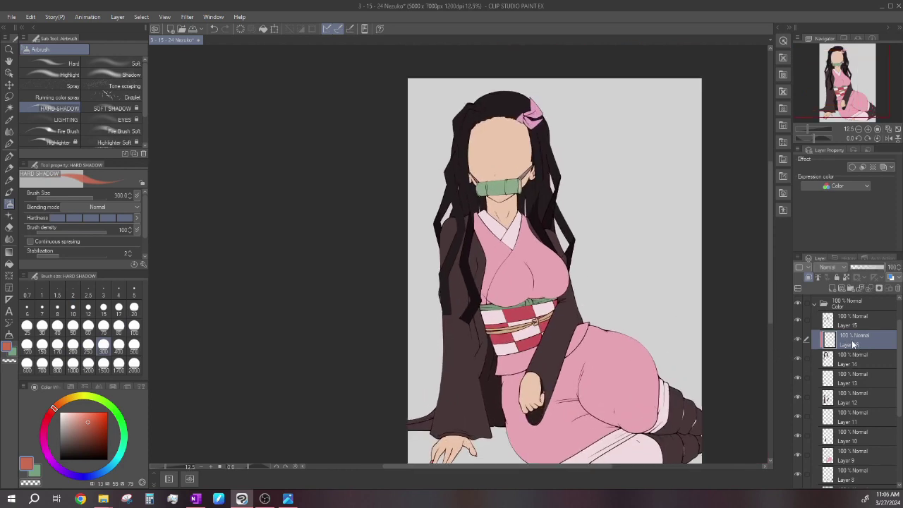
pyautogui.click(452, 254)
pyautogui.click(447, 265)
pyautogui.hotkey('ctrl', 'z')
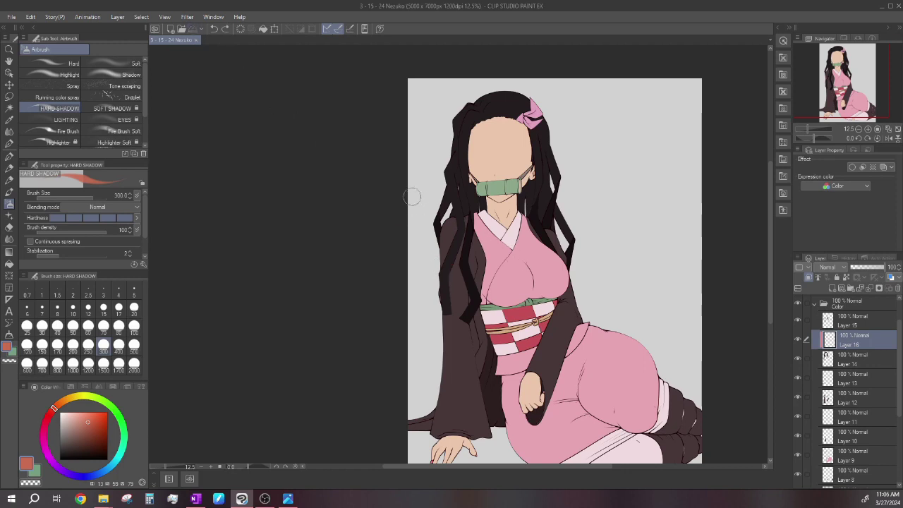
# - Paint the lower end of the hair lock over the planted arm's sleeve orange-red on Layer 16
pyautogui.scroll(2, 456, 266)
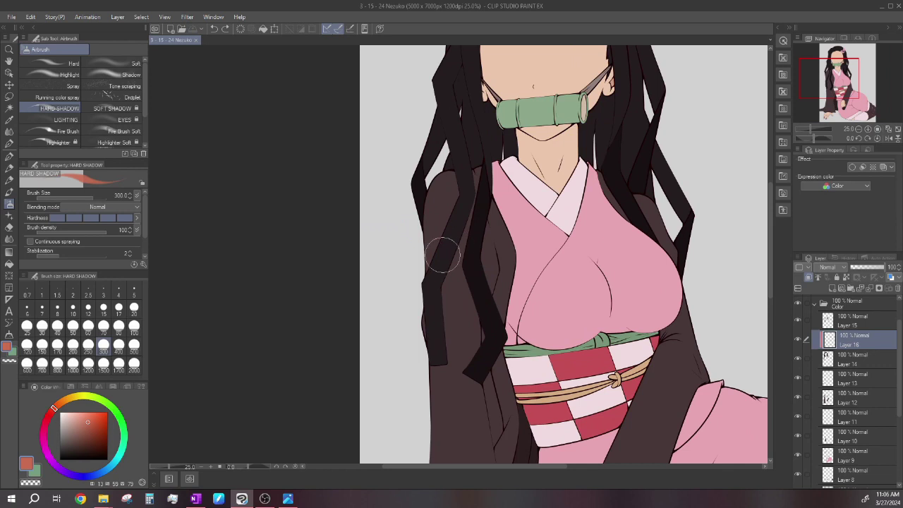
pyautogui.moveTo(454, 218); pyautogui.dragTo(438, 352)
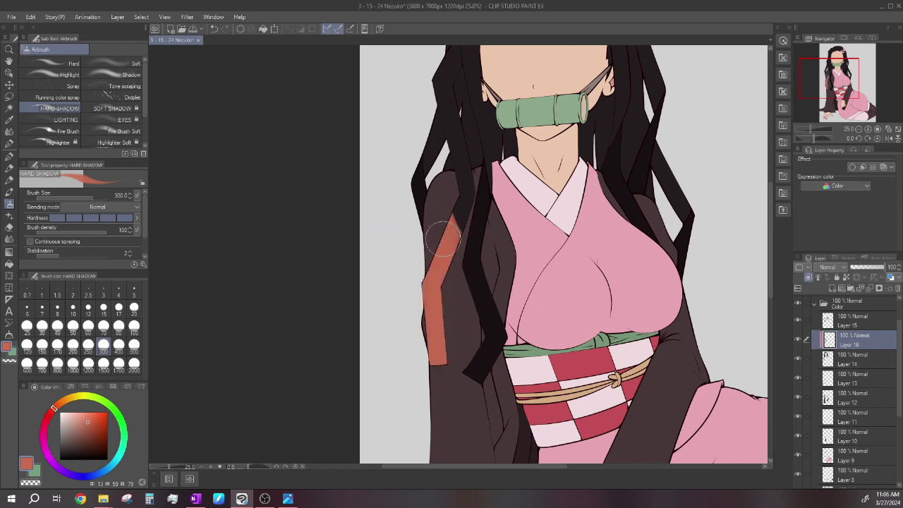
pyautogui.scroll(-2, 433, 310)
pyautogui.scroll(-1, 441, 302)
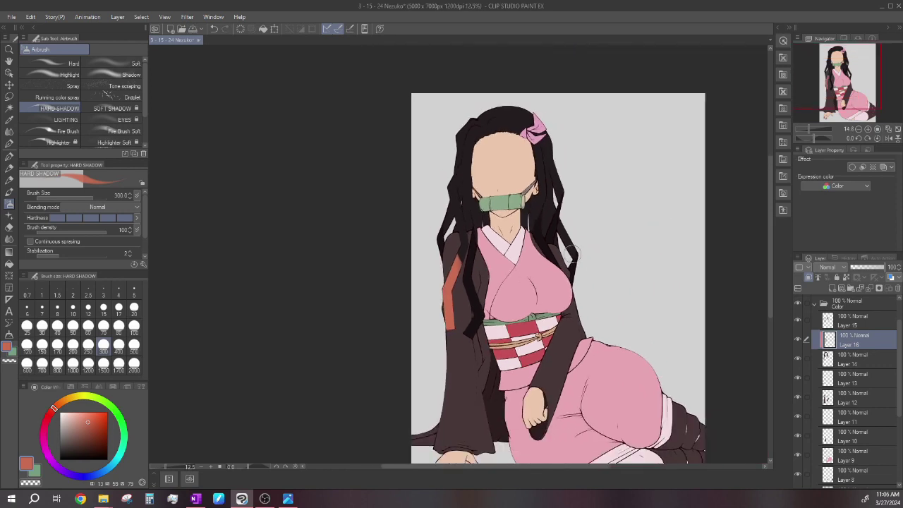
pyautogui.scroll(2, 395, 296)
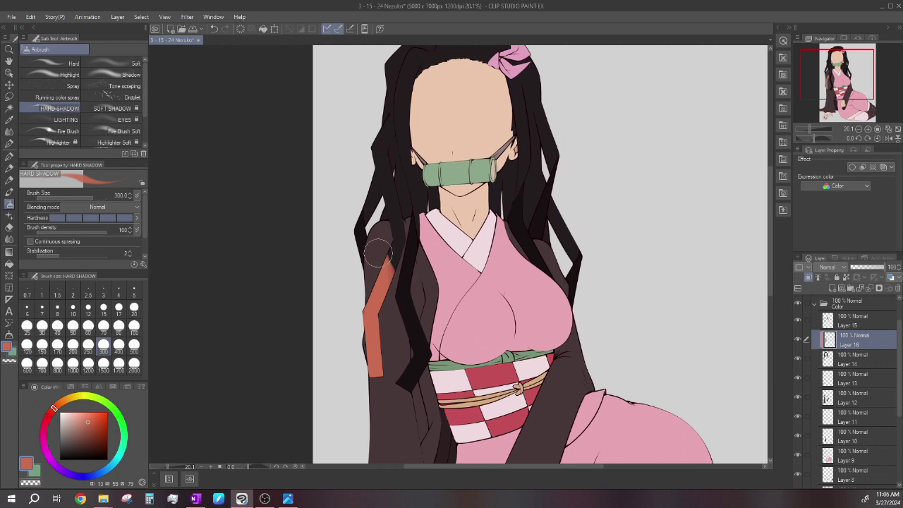
# - Paint the bend of the outer hair lock beside the bent arm's shoulder orange-red on Layer 16
pyautogui.scroll(1, 557, 293)
pyautogui.moveTo(585, 249); pyautogui.dragTo(577, 238)
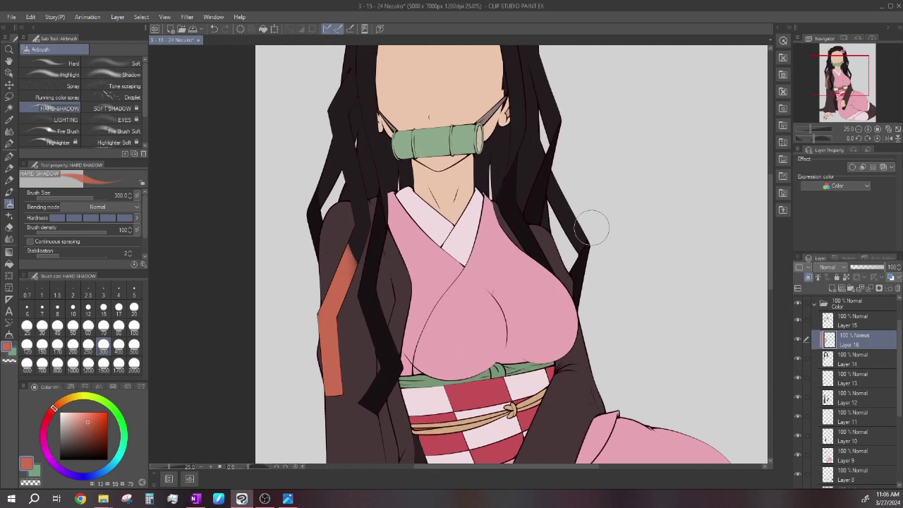
pyautogui.scroll(-1, 522, 356)
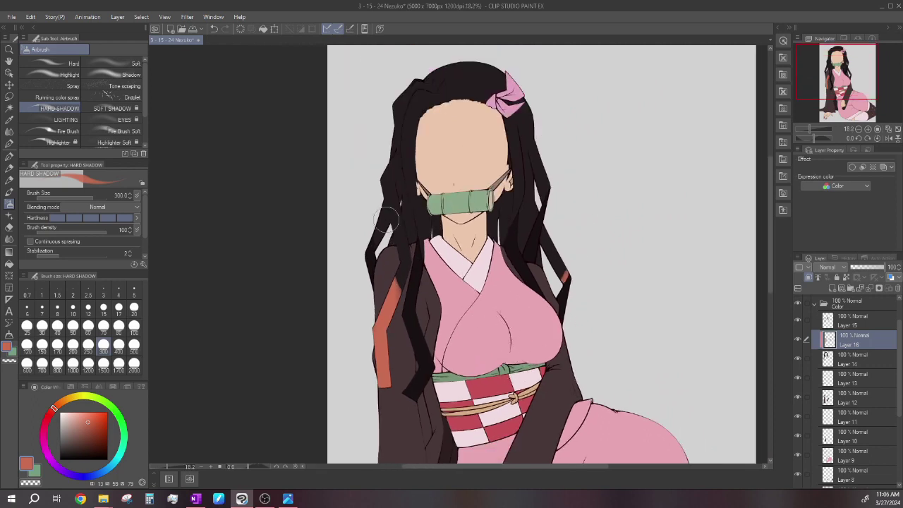
pyautogui.scroll(-3, 381, 201)
pyautogui.scroll(3, 337, 244)
pyautogui.scroll(-3, 600, 183)
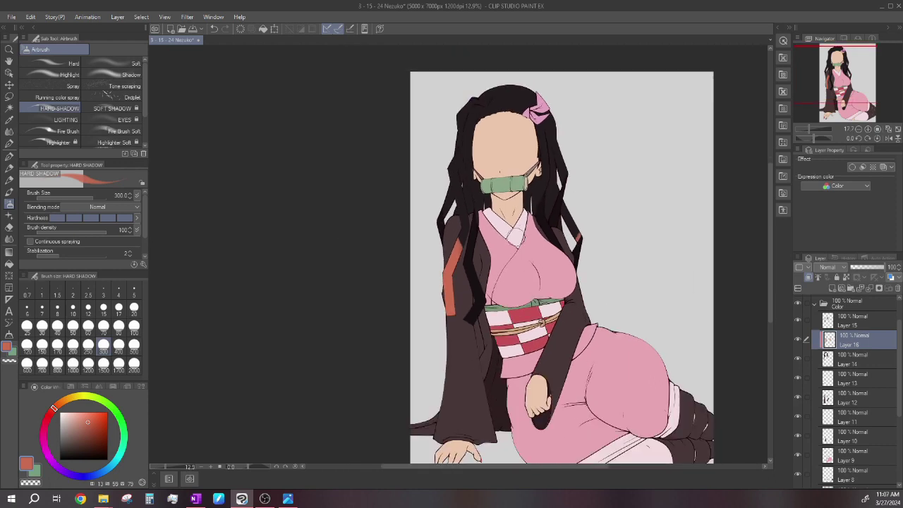
# - Add a layer clipped to Layer 15 and set the colour to a darker orange-red with saturation 57 and brightness 68
pyautogui.scroll(3, 511, 234)
pyautogui.click(851, 326)
pyautogui.click(832, 289)
pyautogui.click(809, 278)
pyautogui.scroll(2, 358, 311)
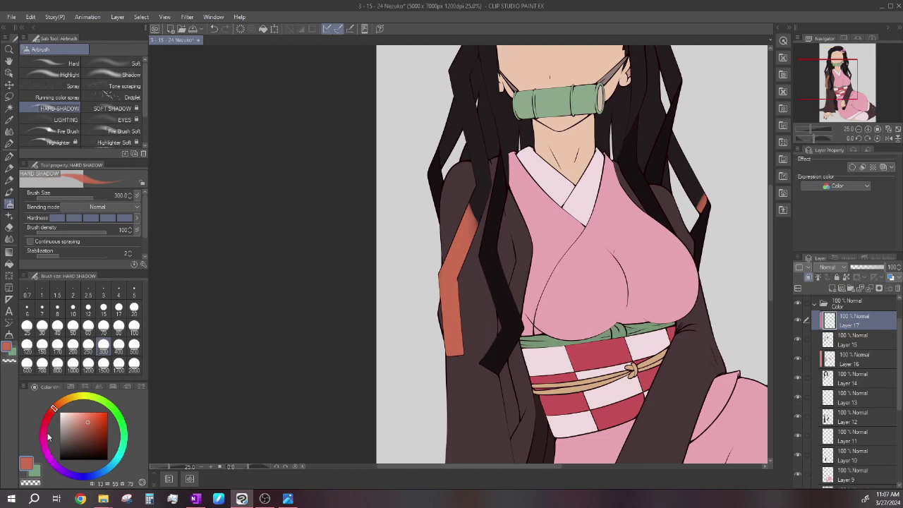
pyautogui.click(94, 425)
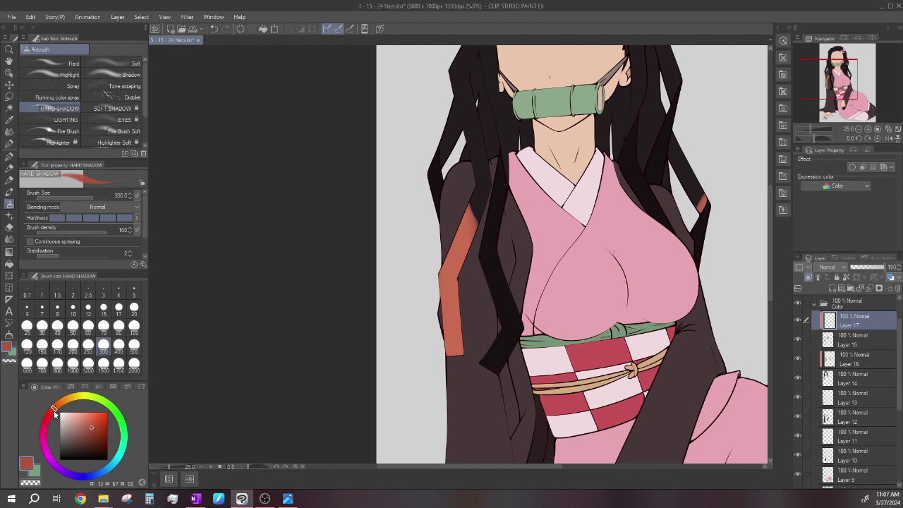
# - Airbrush the dark orange-red over the lower inner faces of the hair locks beside the planted arm and the opposite shoulder
pyautogui.moveTo(488, 215)
pyautogui.mouseDown()
pyautogui.moveTo(514, 332)
pyautogui.moveTo(490, 367)
pyautogui.mouseUp()
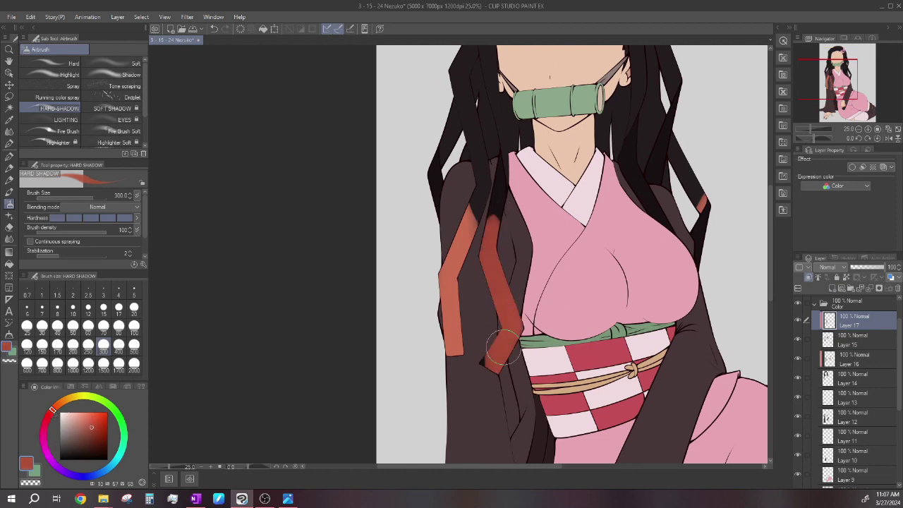
pyautogui.scroll(-3, 437, 296)
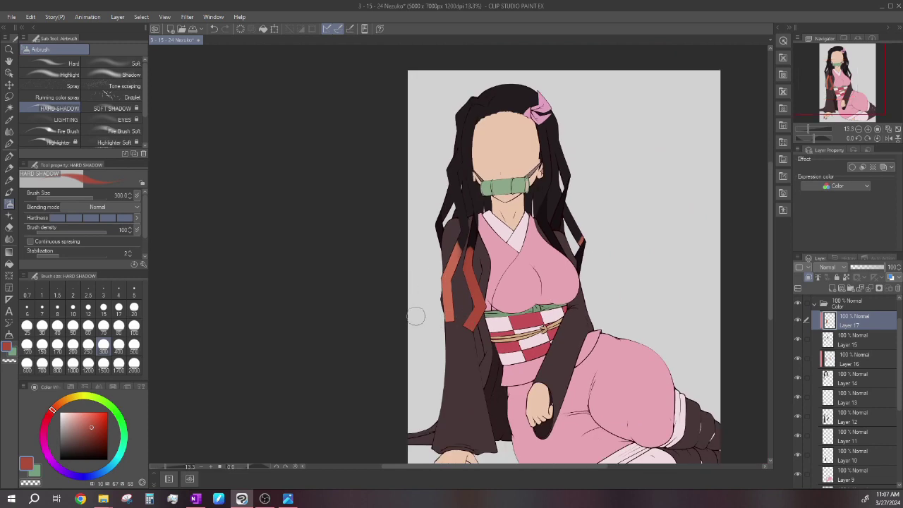
pyautogui.scroll(3, 423, 316)
pyautogui.moveTo(530, 201); pyautogui.dragTo(563, 259)
pyautogui.moveTo(622, 224); pyautogui.dragTo(601, 293)
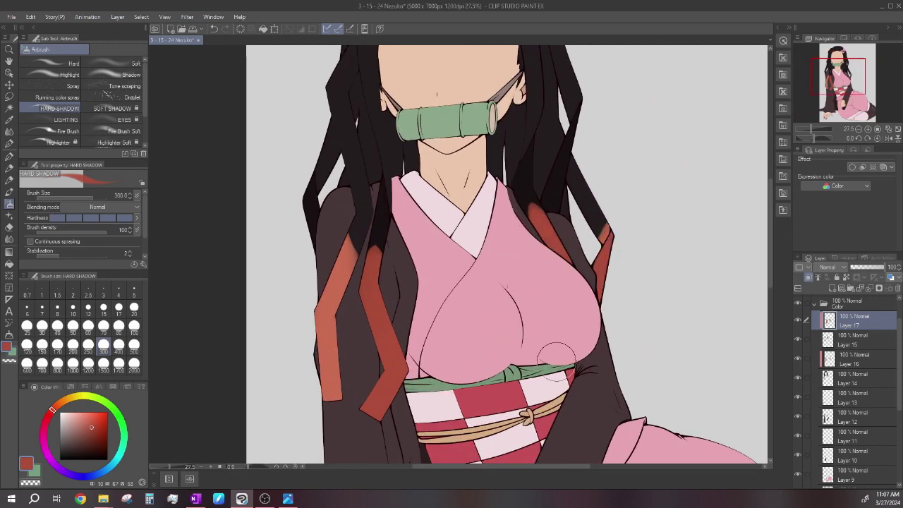
# - Paint the remaining dark inner lock ends dark orange-red, at the planted arm's outer lock and behind the opposite shoulder
pyautogui.scroll(-2, 572, 289)
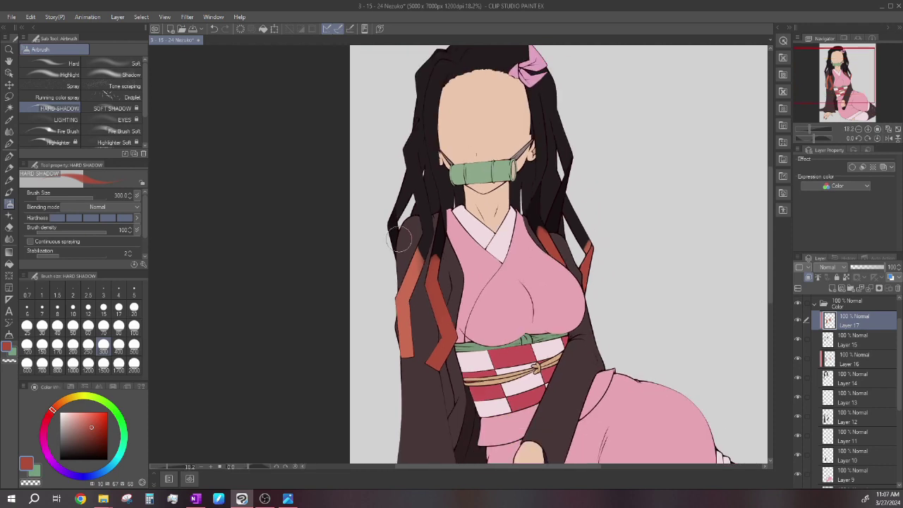
pyautogui.scroll(-1, 398, 239)
pyautogui.scroll(-2, 400, 278)
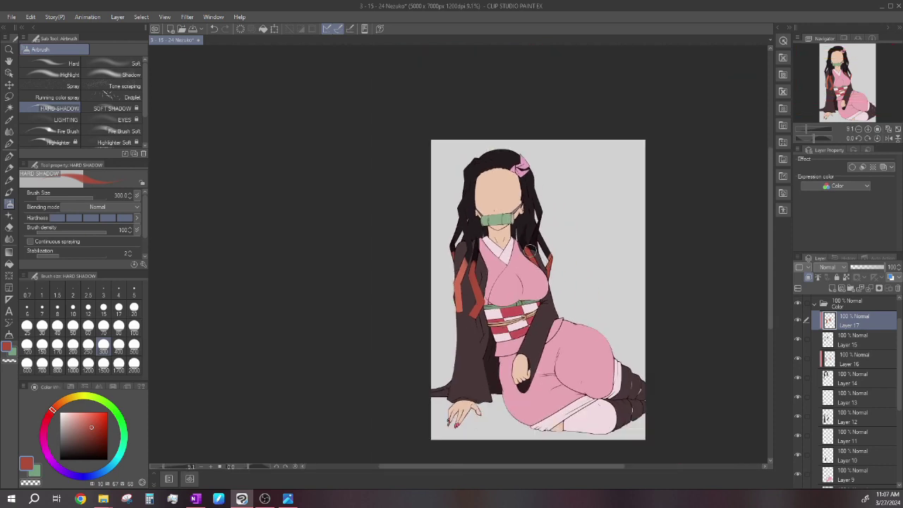
pyautogui.scroll(4, 530, 249)
pyautogui.scroll(-2, 527, 282)
pyautogui.scroll(-3, 543, 258)
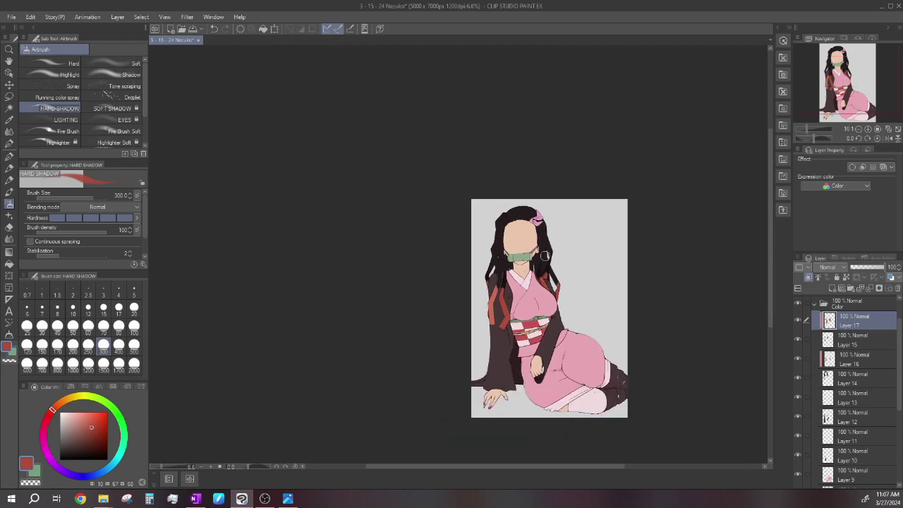
pyautogui.scroll(1, 544, 256)
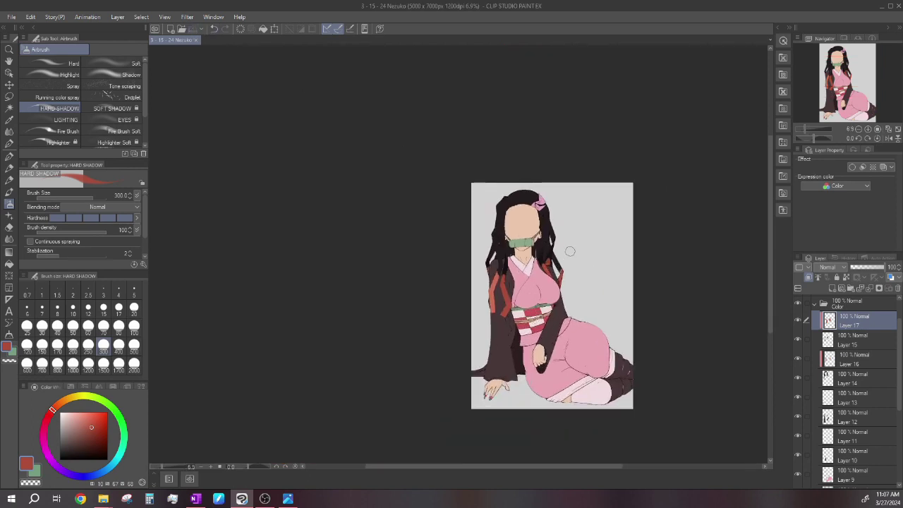
# - Add a new layer above Layer 17 and turn on the hidden line art of the eyes and eyebrows
pyautogui.scroll(4, 519, 236)
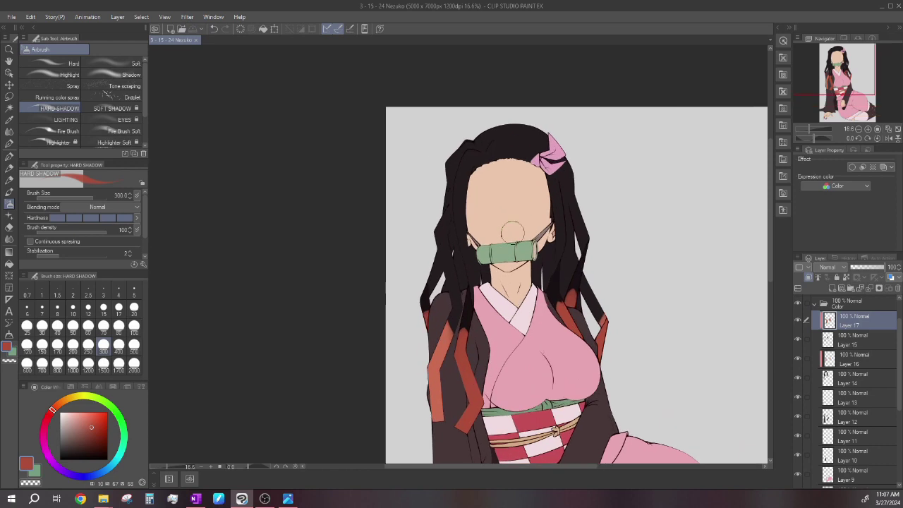
pyautogui.scroll(-1, 512, 231)
pyautogui.scroll(2, 522, 234)
pyautogui.scroll(-2, 540, 240)
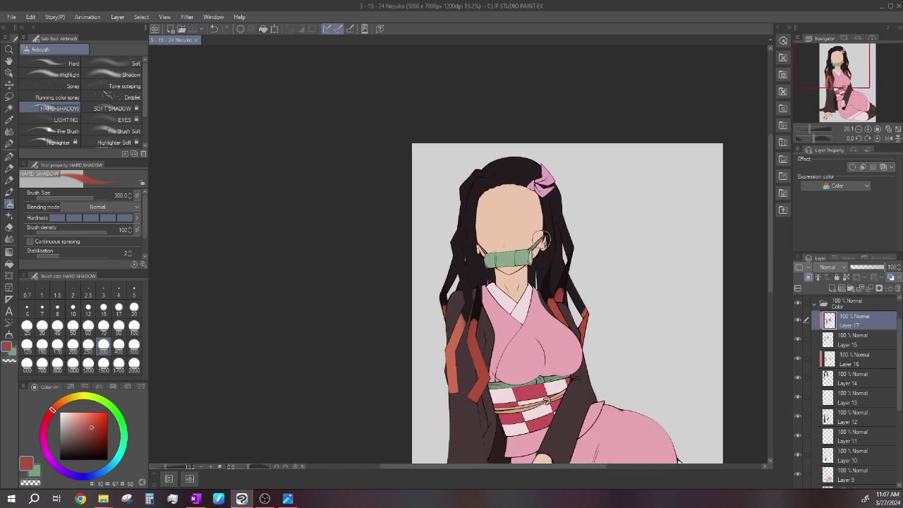
pyautogui.scroll(3, 540, 240)
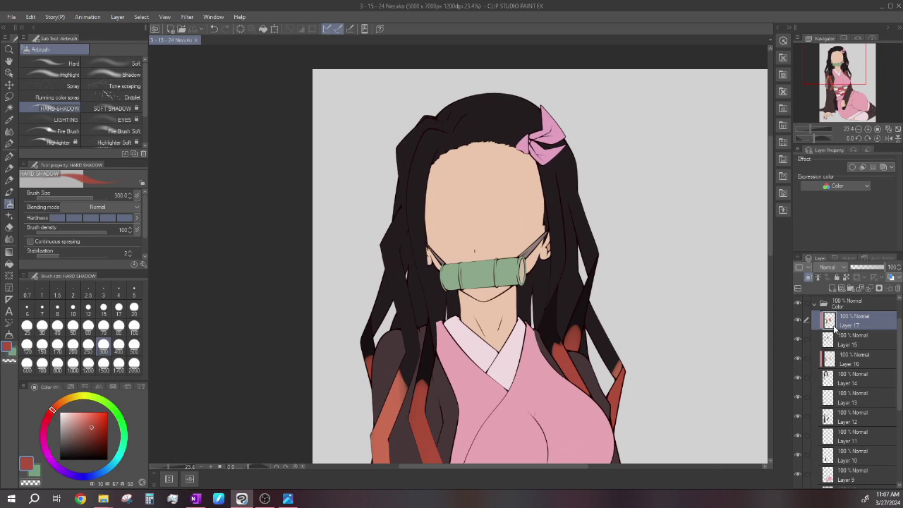
pyautogui.click(832, 289)
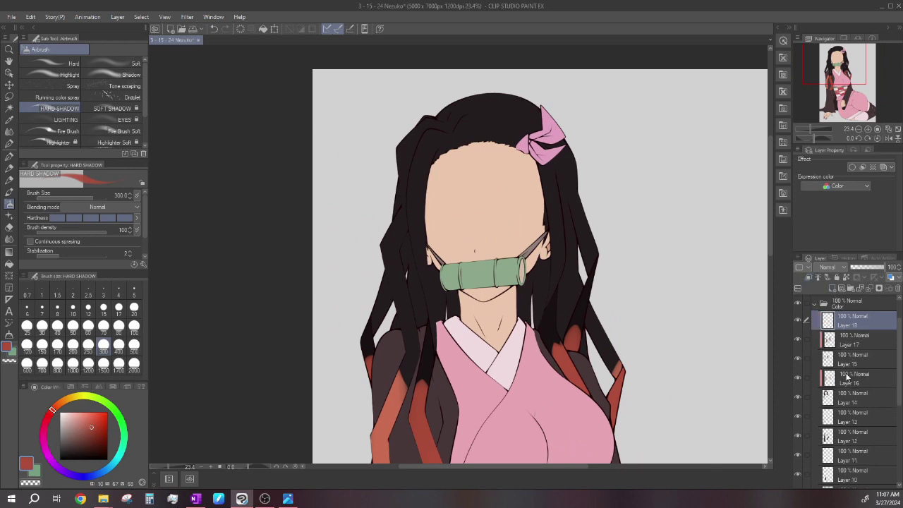
pyautogui.scroll(2, 845, 346)
pyautogui.click(798, 306)
pyautogui.scroll(3, 515, 179)
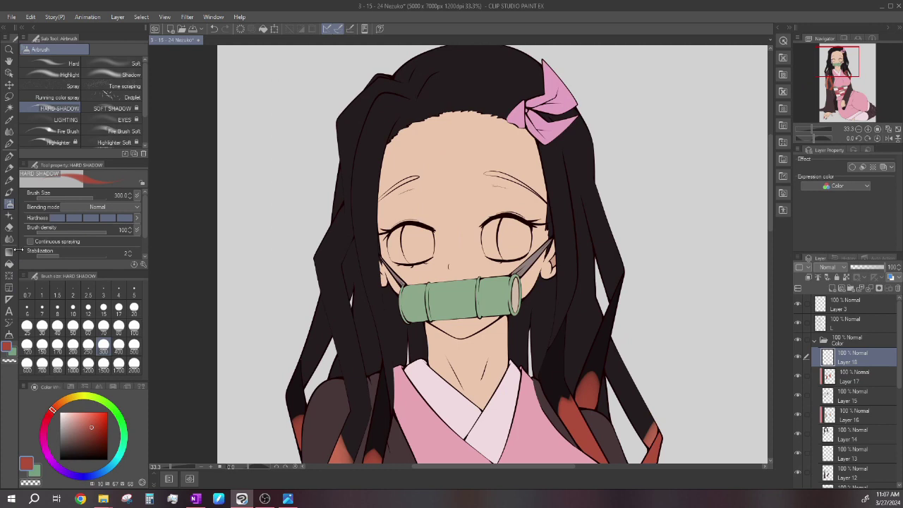
# - Sample the near-black hair colour (340, 17, 14) and fill both eyebrows with it, referring to other layers
pyautogui.press('g')
pyautogui.scroll(-1, 455, 77)
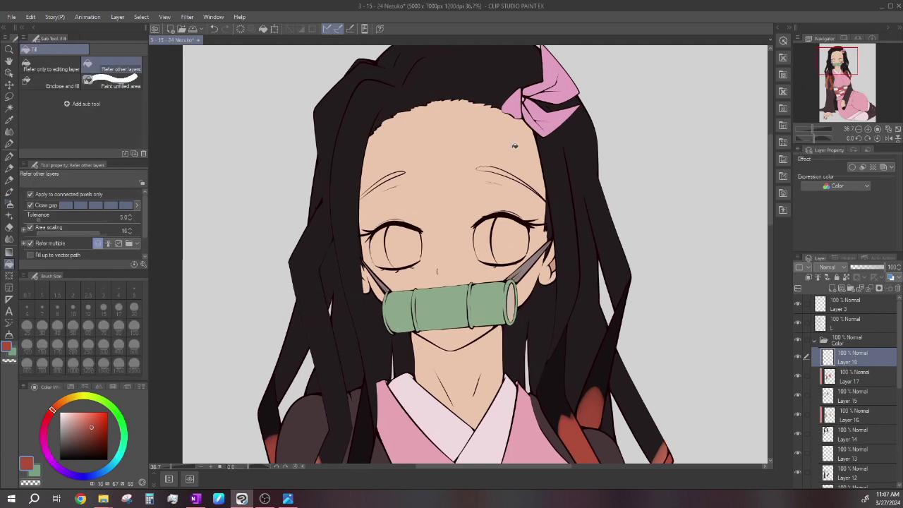
pyautogui.keyDown('alt'); pyautogui.click(564, 174); pyautogui.keyUp('alt')
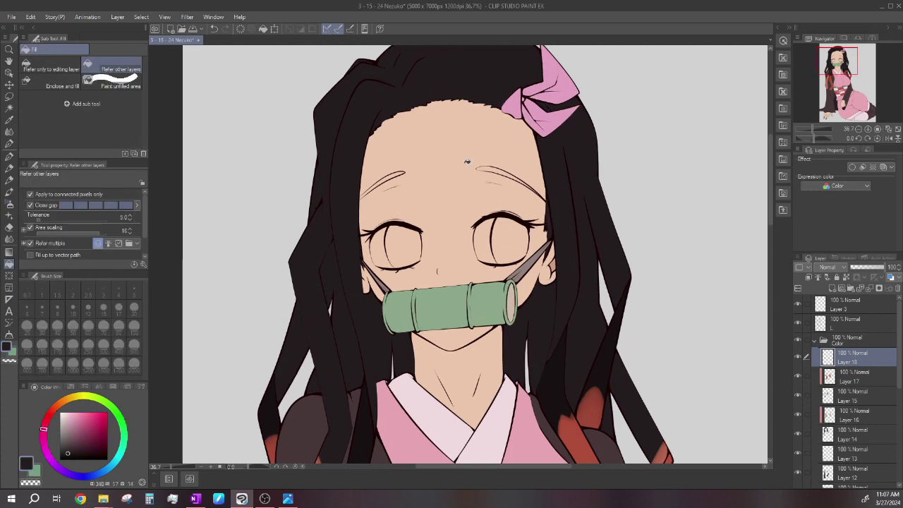
pyautogui.scroll(3, 401, 174)
pyautogui.click(382, 173)
pyautogui.click(612, 170)
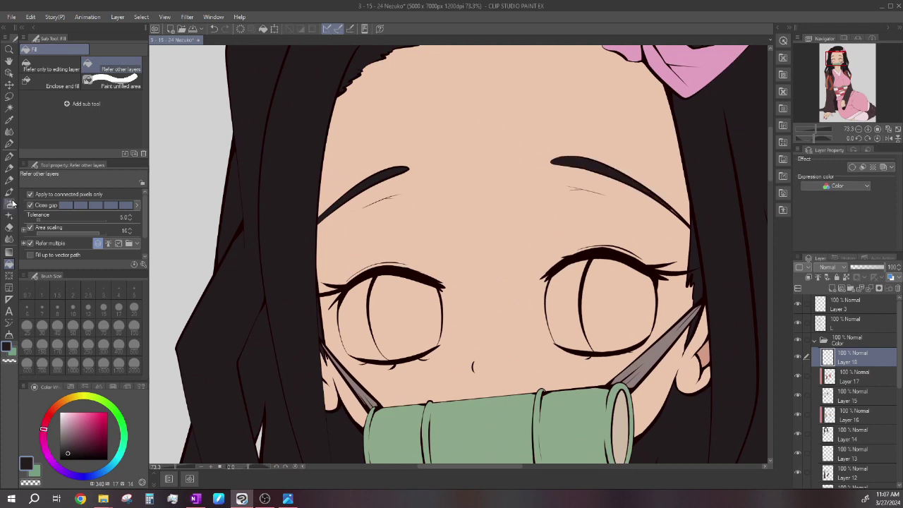
# - Touch up the unfilled gaps at the outer ends of both eyebrows with the G-pen at size 10
pyautogui.press('p')
pyautogui.scroll(3, 317, 220)
pyautogui.scroll(1, 306, 226)
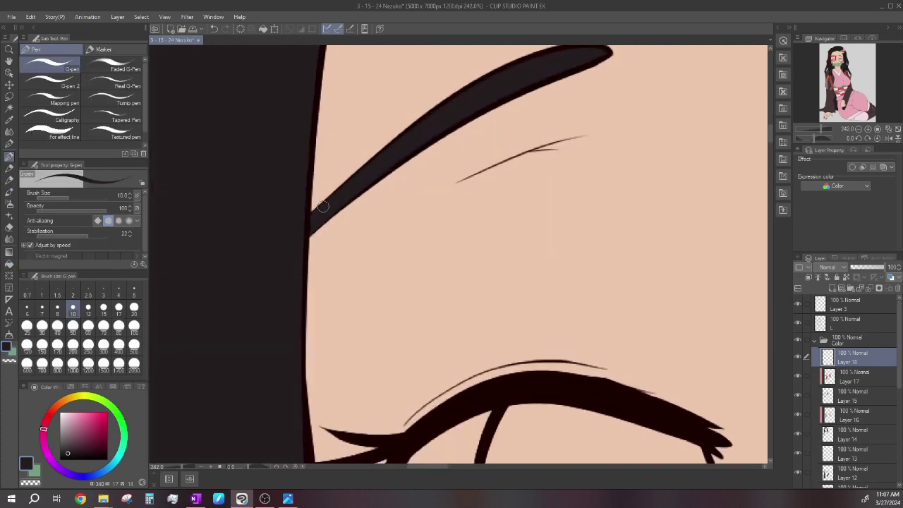
pyautogui.scroll(-4, 275, 240)
pyautogui.scroll(3, 528, 238)
pyautogui.scroll(2, 527, 238)
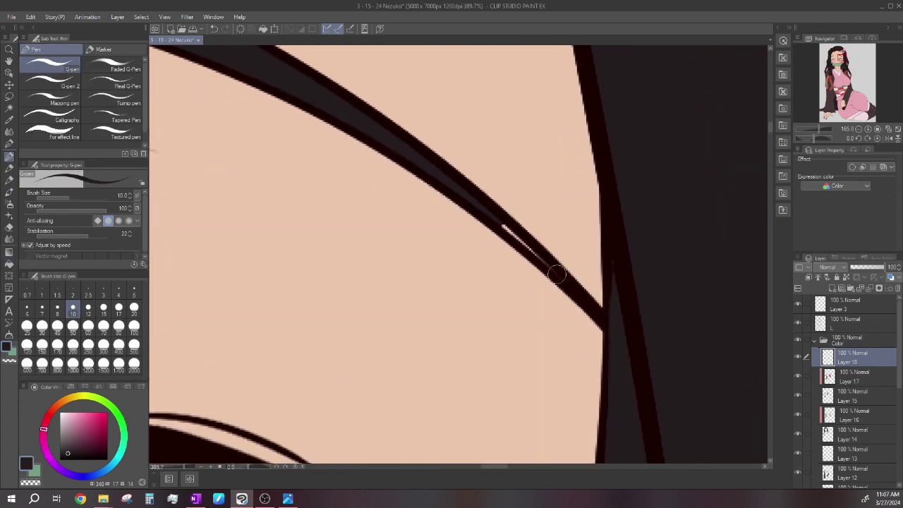
pyautogui.scroll(-3, 507, 223)
pyautogui.scroll(-4, 562, 209)
# - Set the colour to off-white (340, 0, 95) and fill the whites of both eyes
pyautogui.scroll(2, 494, 246)
pyautogui.click(68, 421)
pyautogui.moveTo(68, 422); pyautogui.dragTo(44, 413)
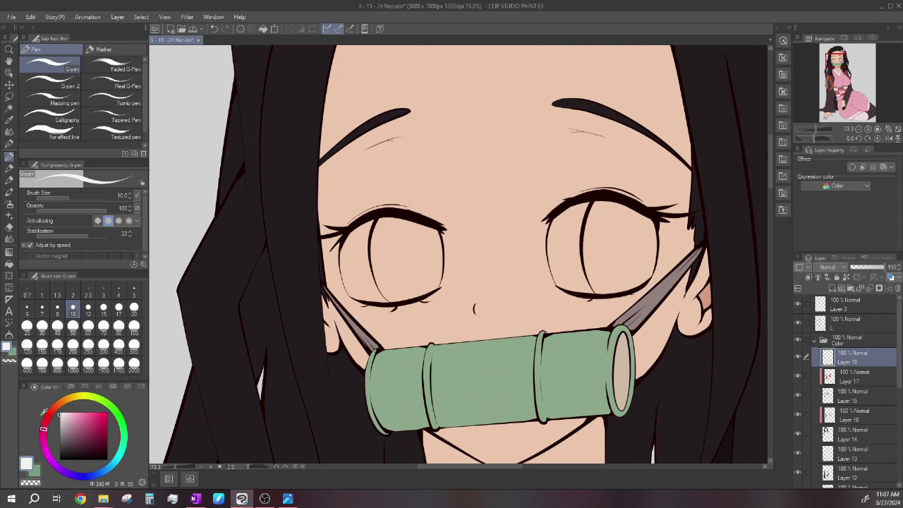
pyautogui.scroll(-1, 452, 304)
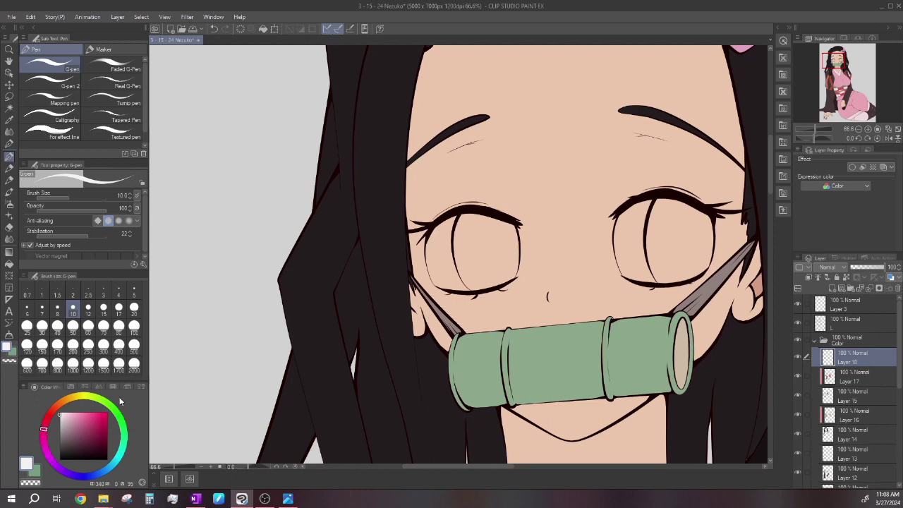
pyautogui.scroll(1, 450, 268)
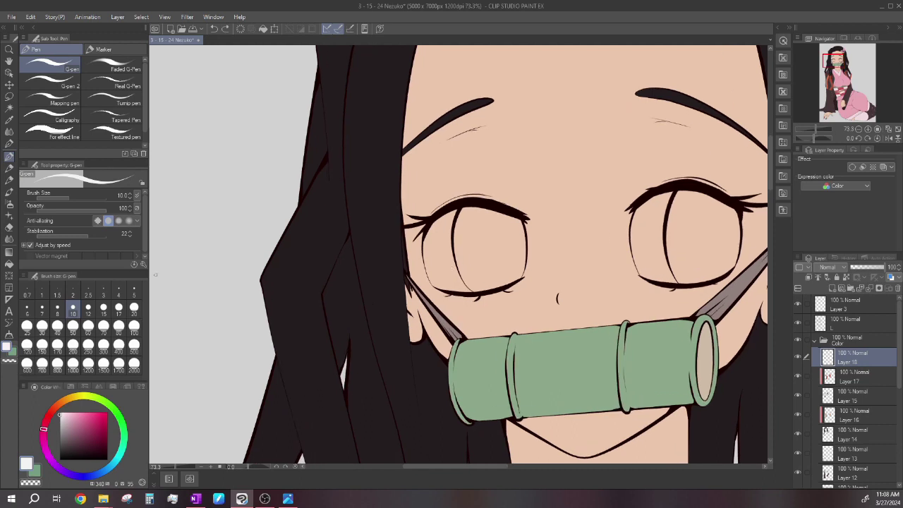
pyautogui.press('g')
pyautogui.click(445, 252)
pyautogui.scroll(-3, 441, 255)
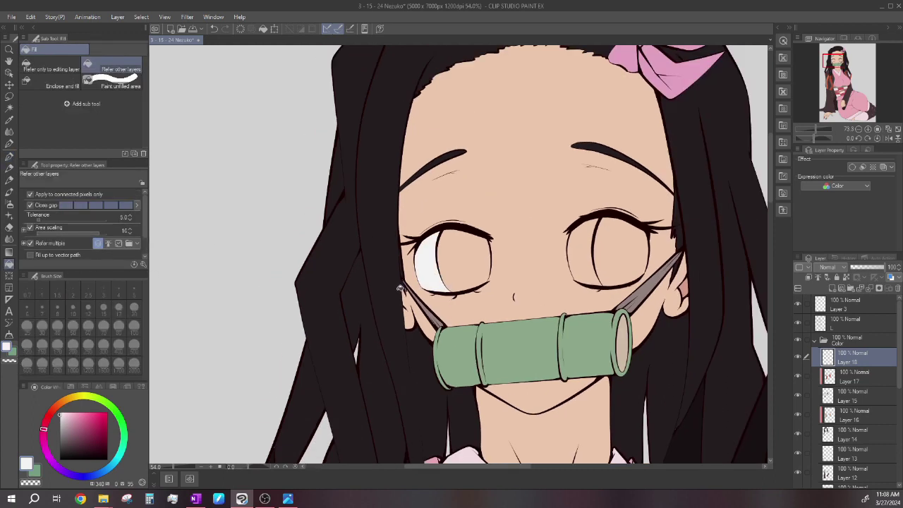
pyautogui.scroll(4, 663, 248)
pyautogui.click(496, 258)
pyautogui.scroll(-4, 506, 238)
# - Examine the filled eye whites up close and against the whole figure
pyautogui.scroll(-3, 507, 238)
pyautogui.scroll(4, 504, 249)
pyautogui.scroll(-2, 482, 261)
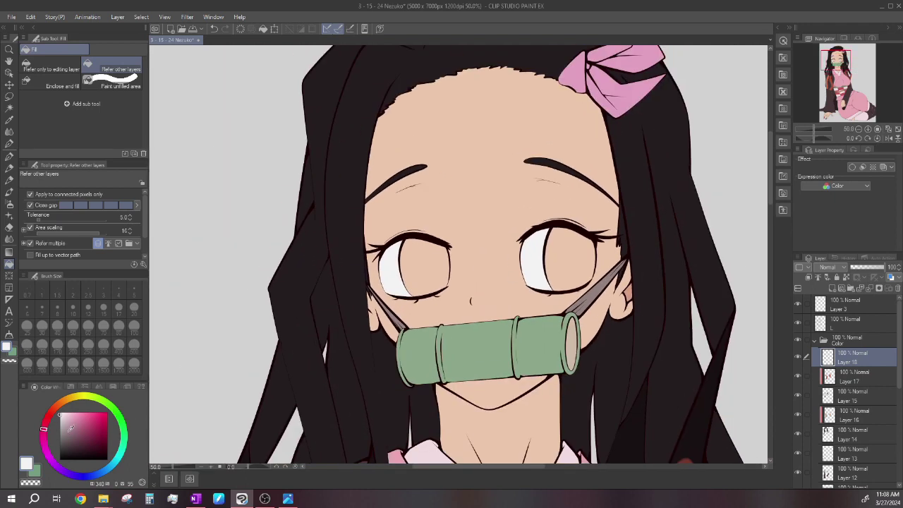
pyautogui.scroll(-3, 413, 266)
pyautogui.scroll(2, 413, 267)
pyautogui.scroll(1, 411, 270)
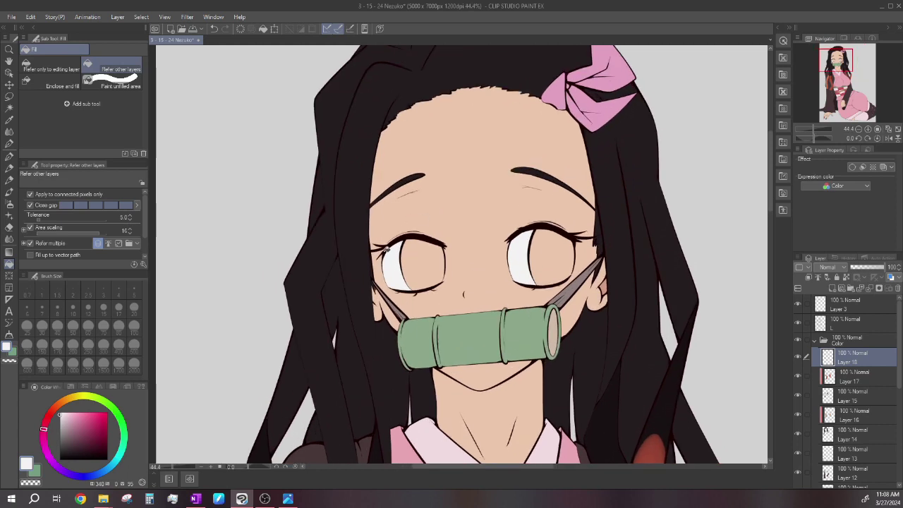
pyautogui.scroll(1, 436, 252)
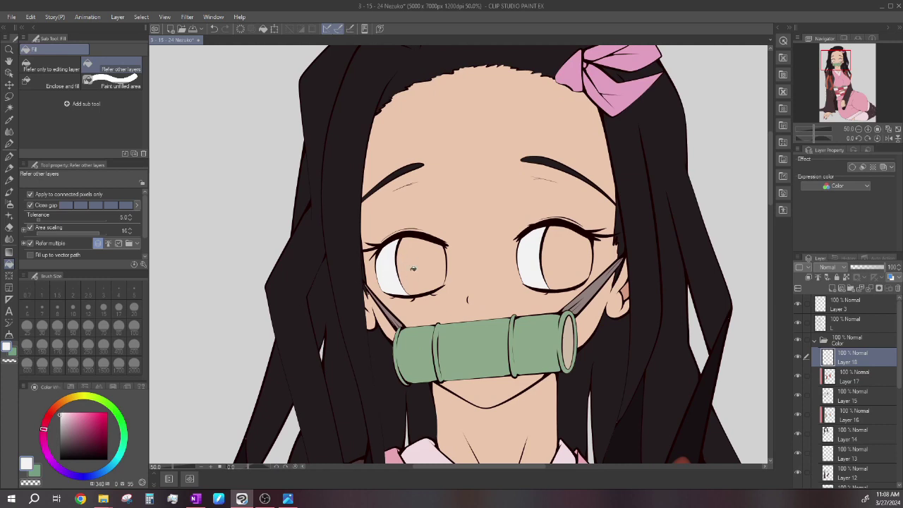
pyautogui.scroll(-10, 443, 293)
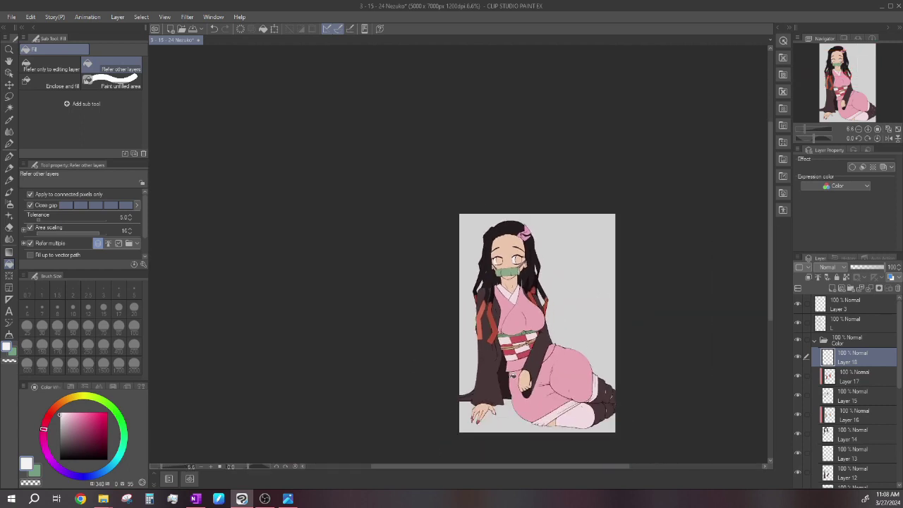
pyautogui.scroll(6, 541, 256)
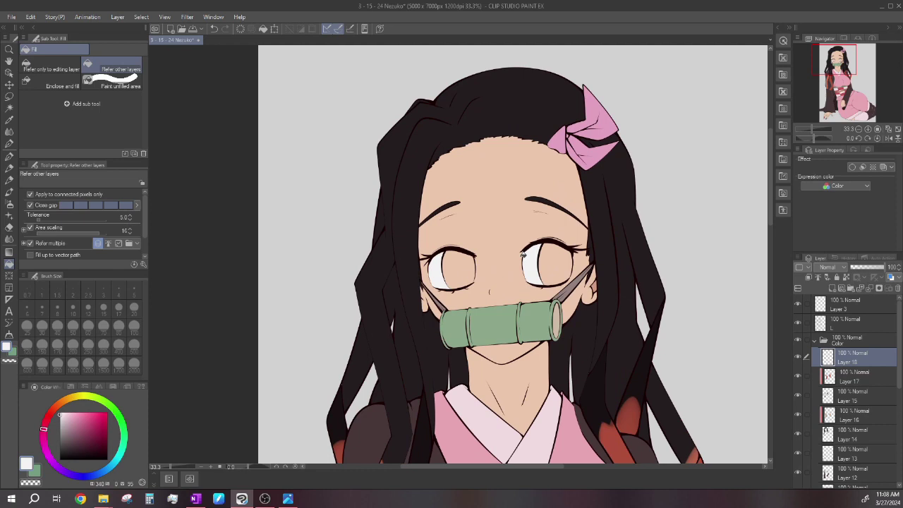
# - Try a pure white (340, 0, 100) fill in one eye's white area, and undo it
pyautogui.scroll(3, 449, 282)
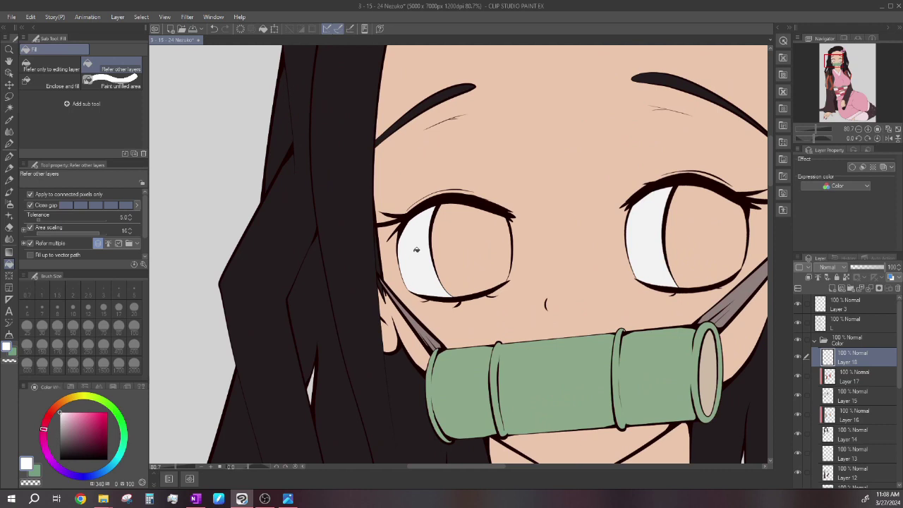
pyautogui.scroll(-1, 413, 238)
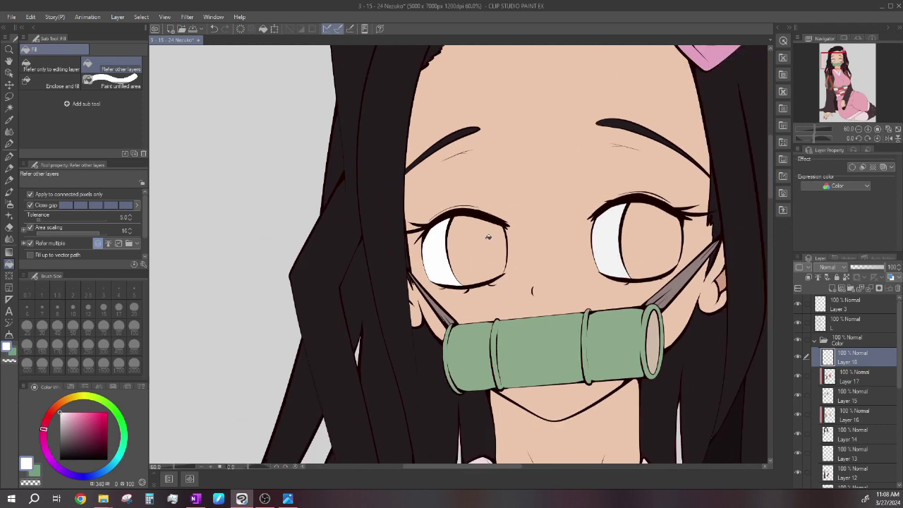
pyautogui.click(214, 29)
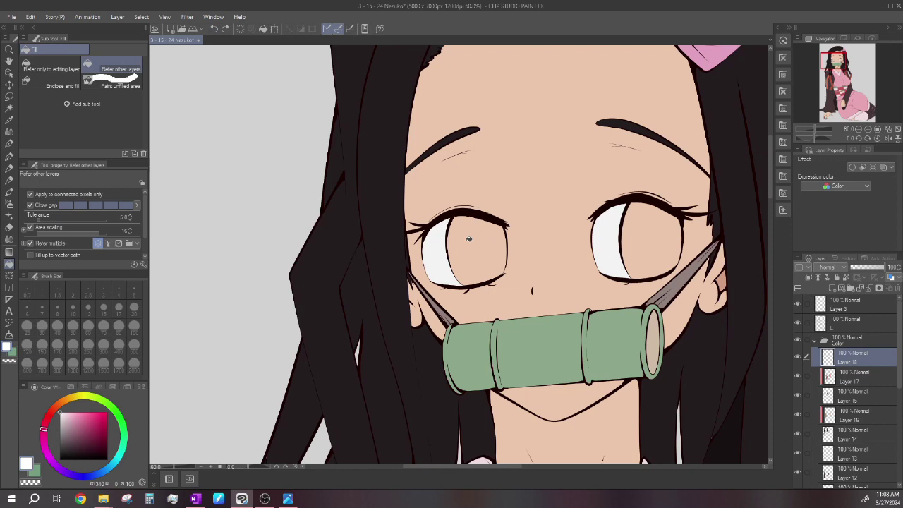
pyautogui.scroll(-8, 474, 243)
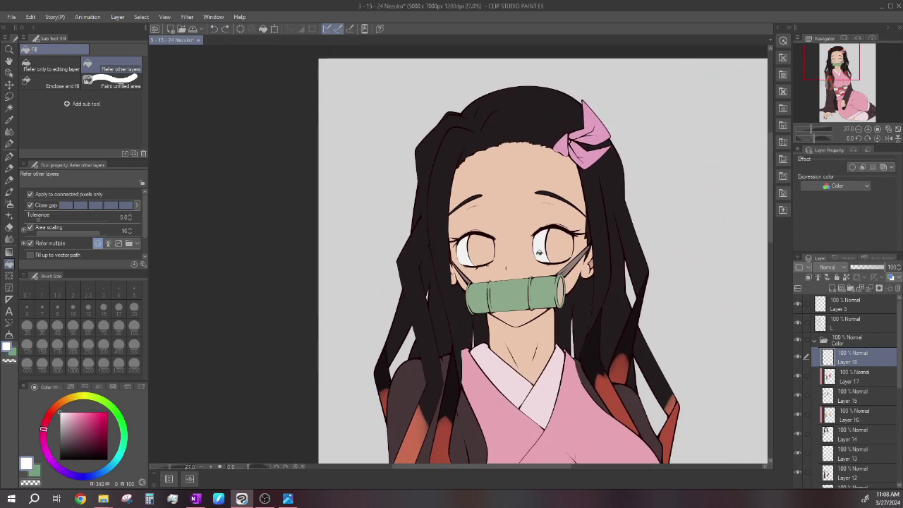
# - Create a new layer above the eye-white fill layer, inside the Color folder
pyautogui.scroll(3, 541, 252)
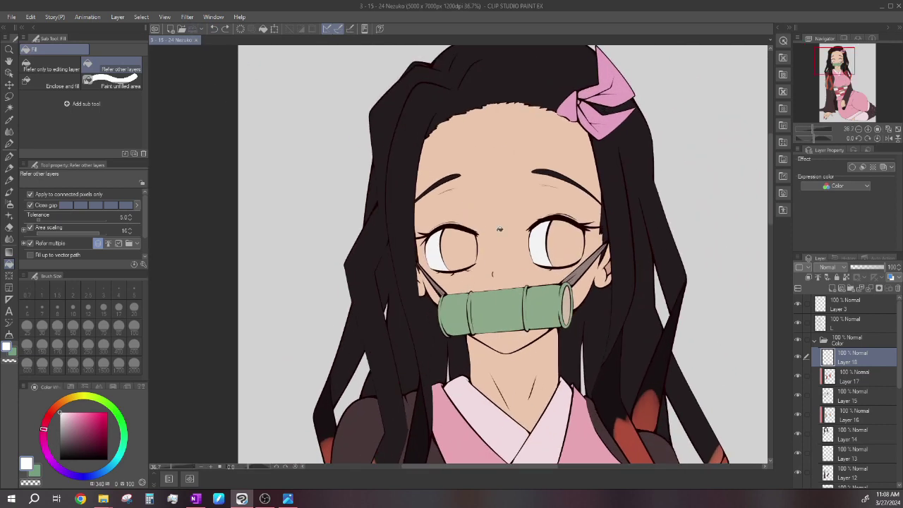
pyautogui.scroll(-4, 468, 227)
pyautogui.scroll(3, 470, 233)
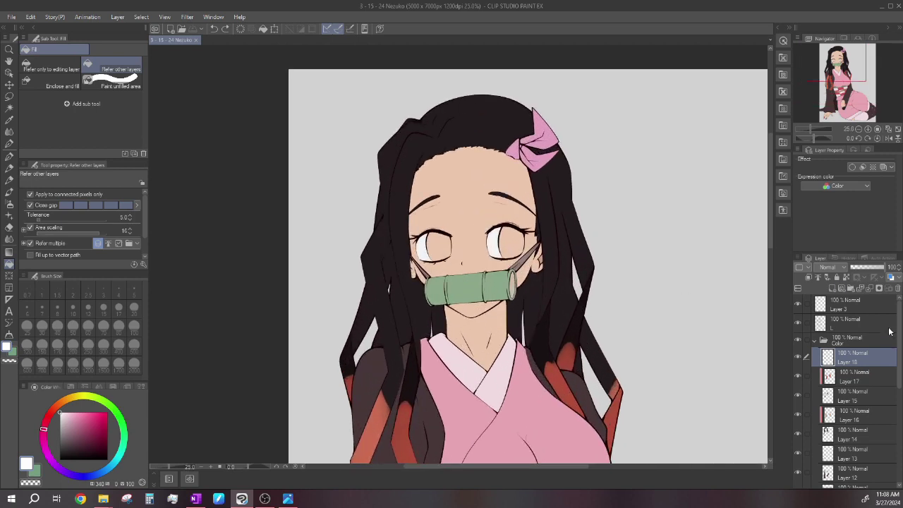
pyautogui.click(832, 287)
pyautogui.scroll(1, 479, 224)
pyautogui.scroll(3, 479, 223)
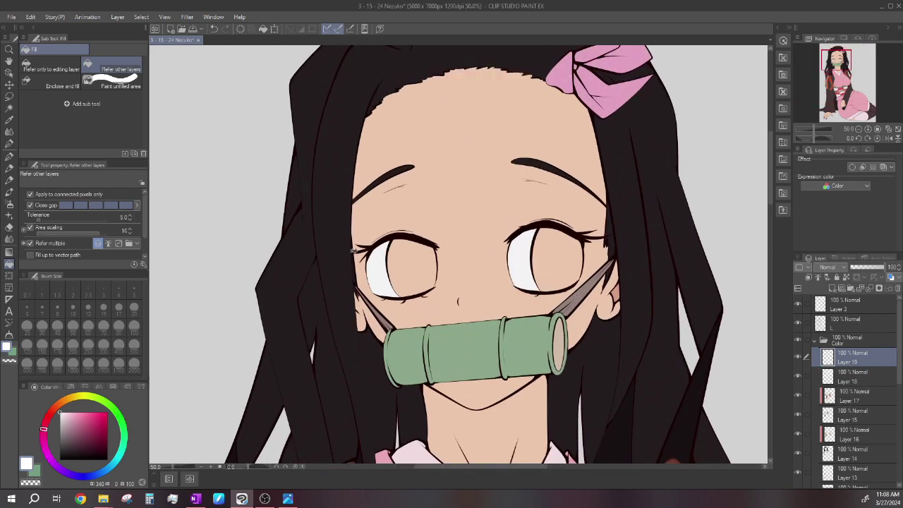
pyautogui.scroll(-3, 487, 209)
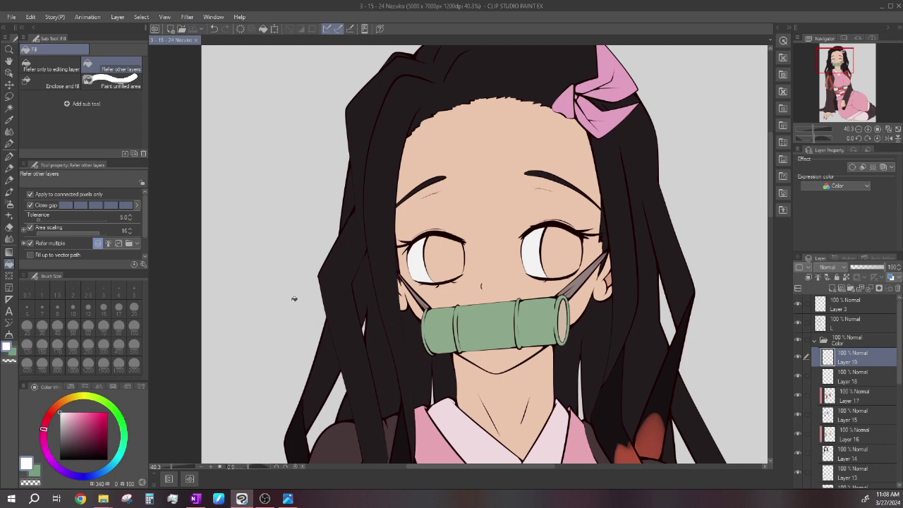
# - Set the colour to a deep pinkish red (349, 63, 68) and fill both irises
pyautogui.scroll(-3, 522, 374)
pyautogui.keyDown('alt'); pyautogui.click(522, 373); pyautogui.keyUp('alt')
pyautogui.scroll(3, 545, 227)
pyautogui.click(93, 425)
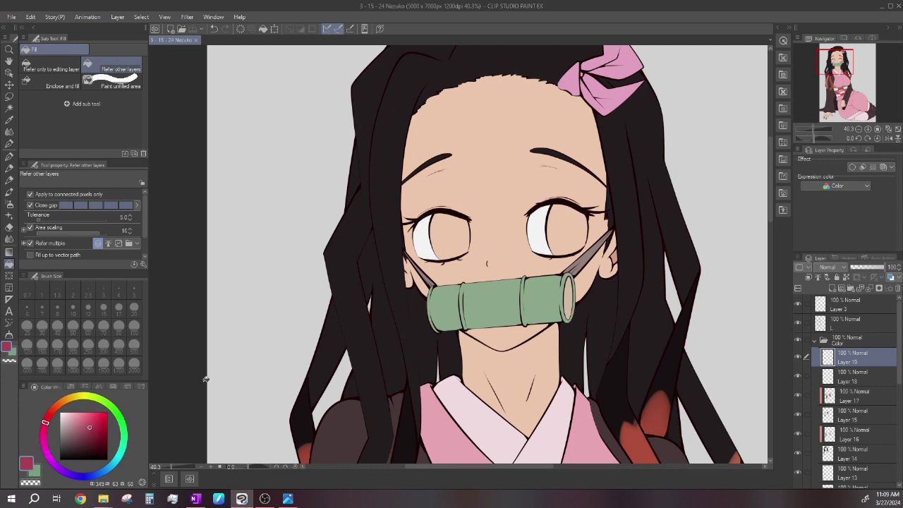
pyautogui.click(466, 238)
pyautogui.click(566, 227)
# - Check the filled irises against the whole figure and save the illustration
pyautogui.scroll(-3, 497, 220)
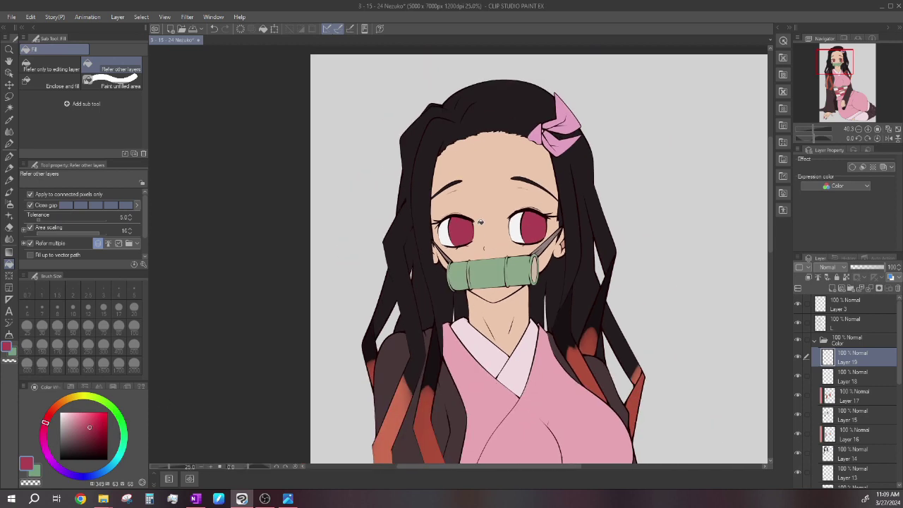
pyautogui.scroll(-1, 483, 222)
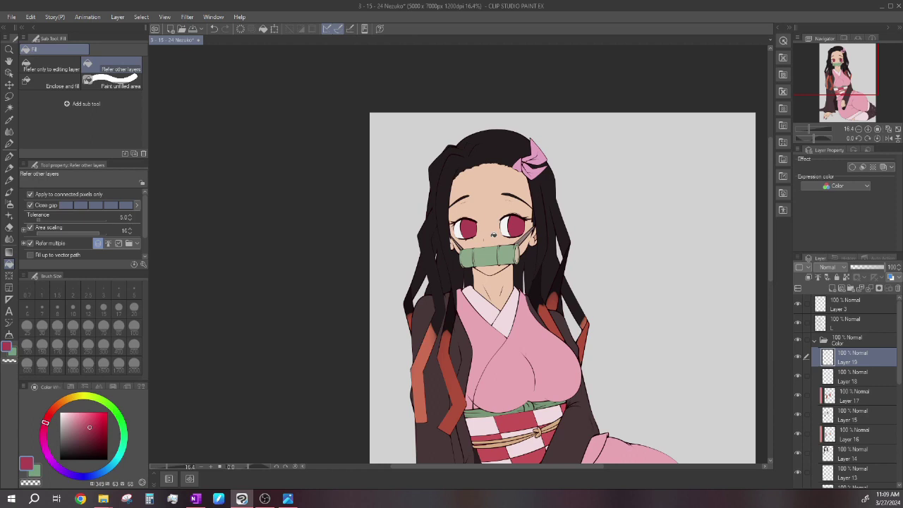
pyautogui.scroll(1, 493, 233)
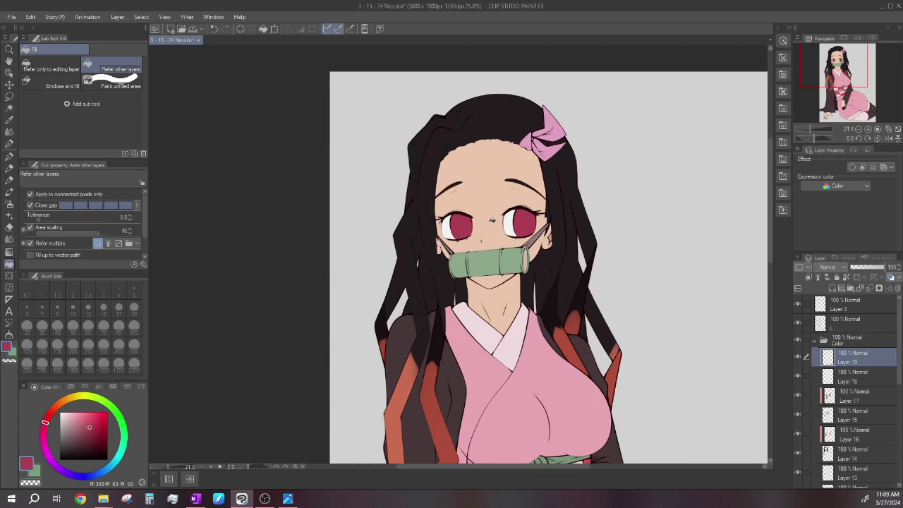
pyautogui.scroll(-4, 492, 220)
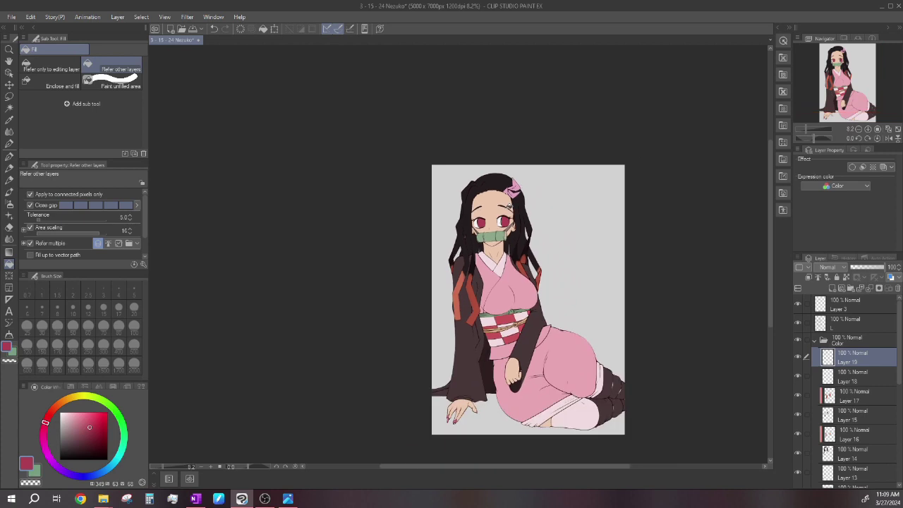
pyautogui.scroll(-1, 514, 250)
pyautogui.scroll(1, 504, 210)
pyautogui.click(193, 29)
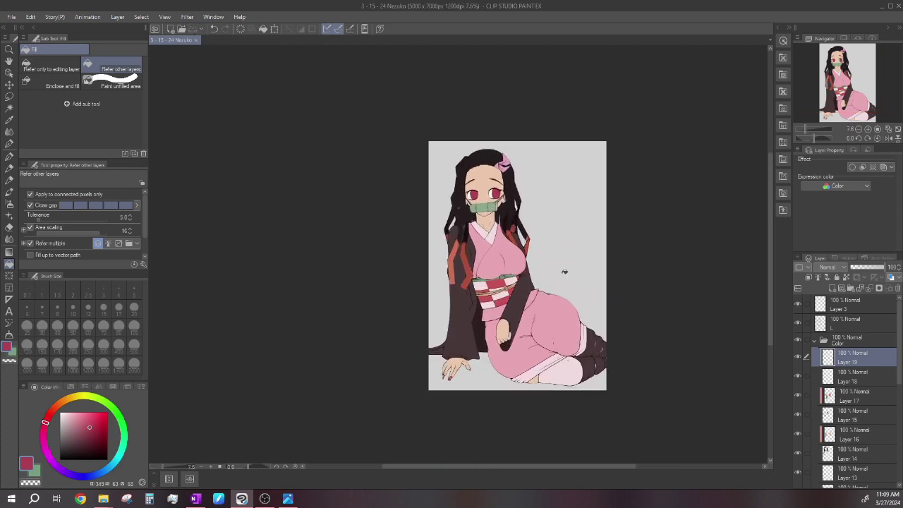
# - Collapse the Color folder, expand Folder 1 and make its Layer 4 the active layer
pyautogui.scroll(1, 554, 260)
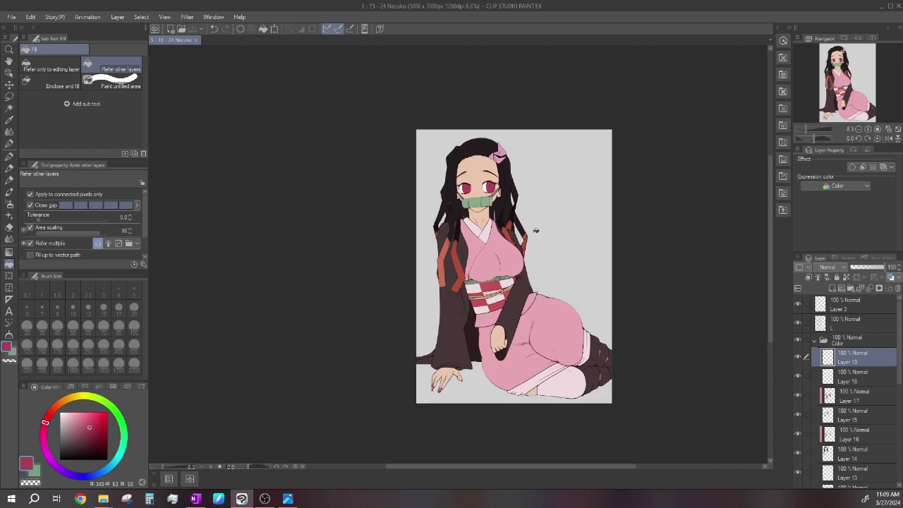
pyautogui.scroll(1, 533, 235)
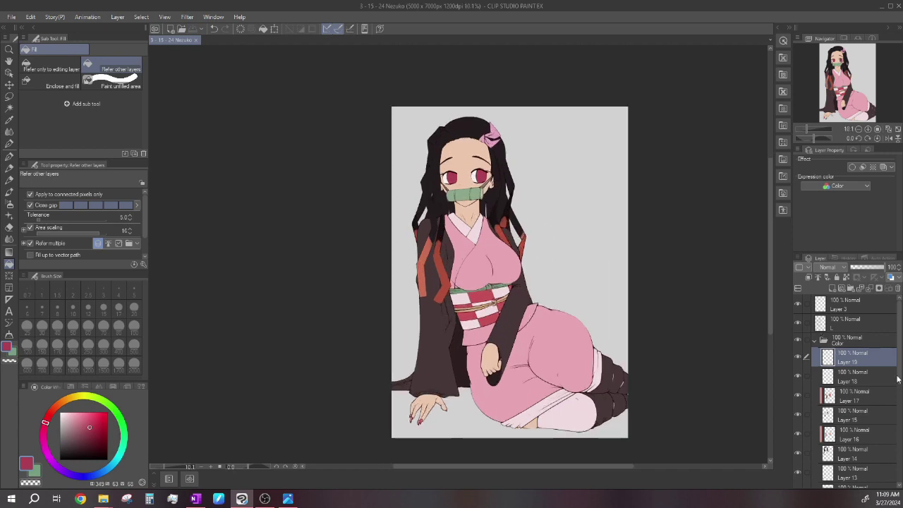
pyautogui.click(813, 339)
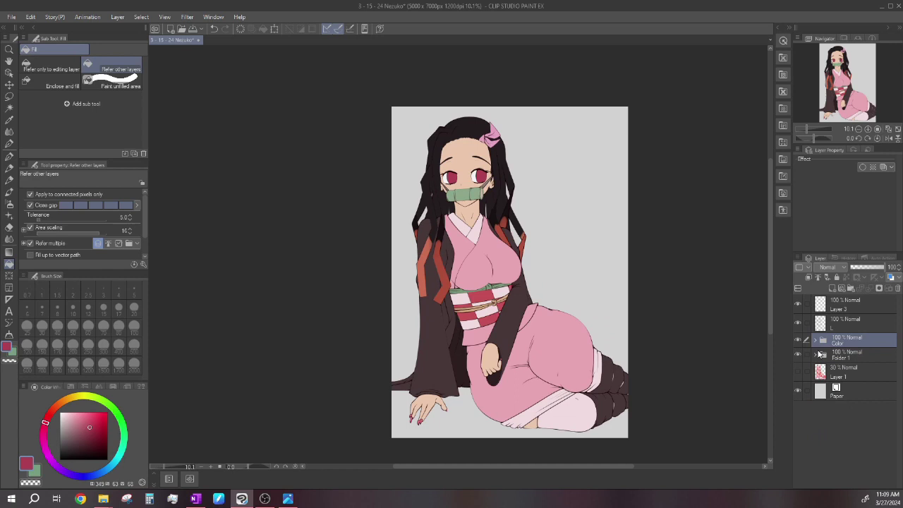
pyautogui.click(815, 355)
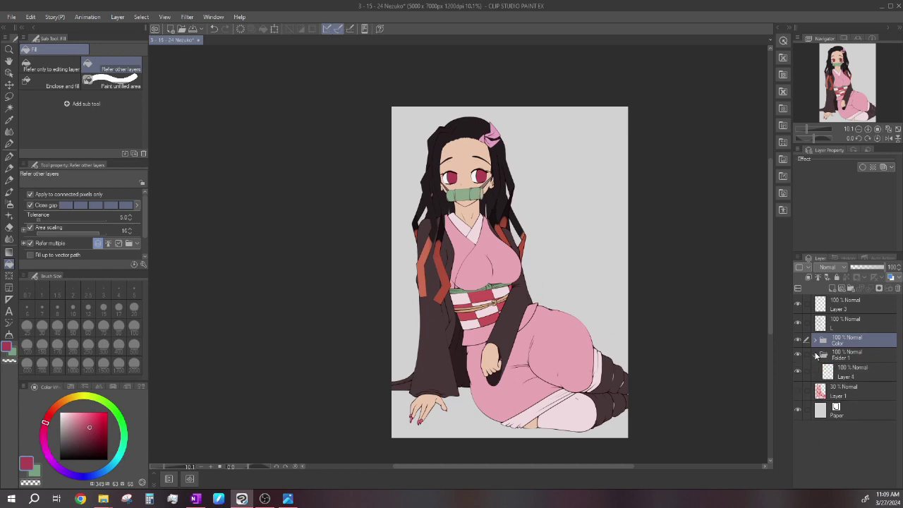
pyautogui.click(854, 373)
# - Select the entire canvas with a rectangular selection
pyautogui.scroll(-2, 492, 207)
pyautogui.scroll(1, 513, 217)
pyautogui.scroll(-1, 533, 224)
pyautogui.scroll(1, 514, 233)
pyautogui.click(9, 97)
pyautogui.click(42, 67)
pyautogui.moveTo(376, 102); pyautogui.dragTo(659, 421)
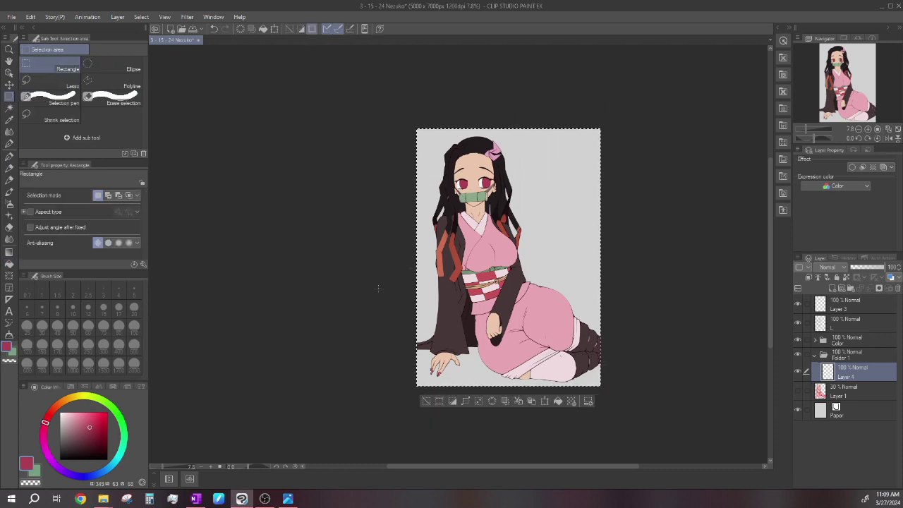
pyautogui.scroll(1, 461, 295)
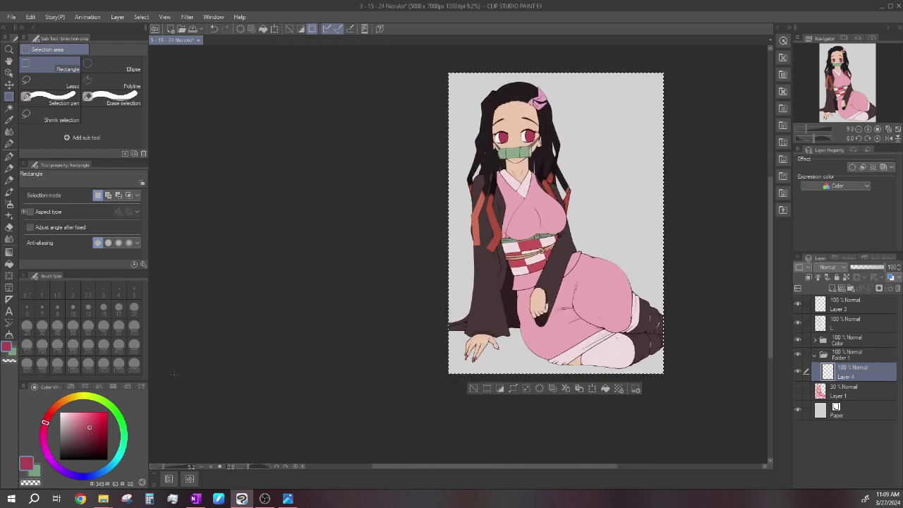
pyautogui.scroll(-1, 457, 192)
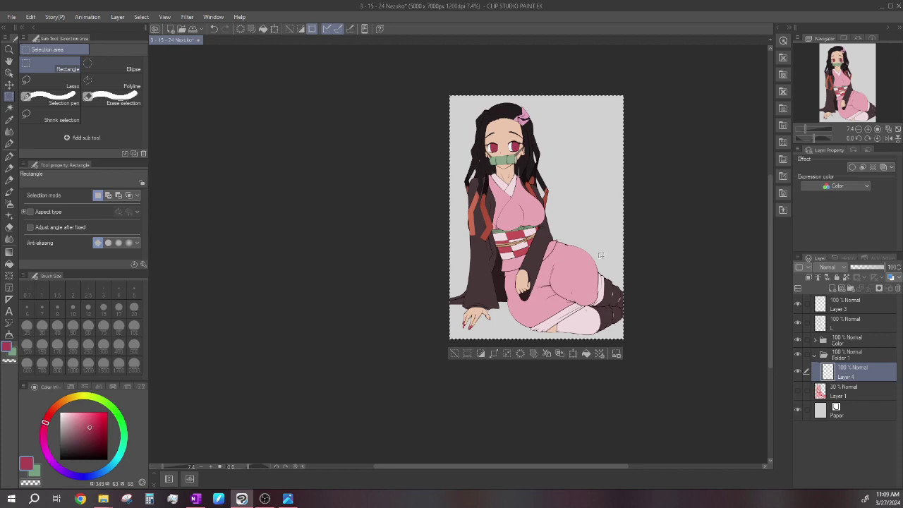
pyautogui.scroll(3, 612, 257)
pyautogui.scroll(-4, 591, 230)
pyautogui.scroll(2, 608, 180)
pyautogui.scroll(3, 611, 223)
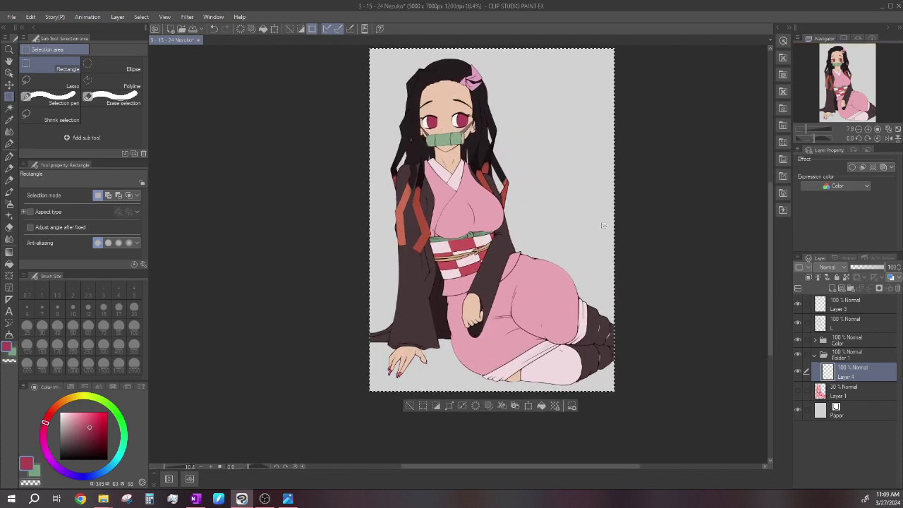
pyautogui.scroll(-1, 511, 176)
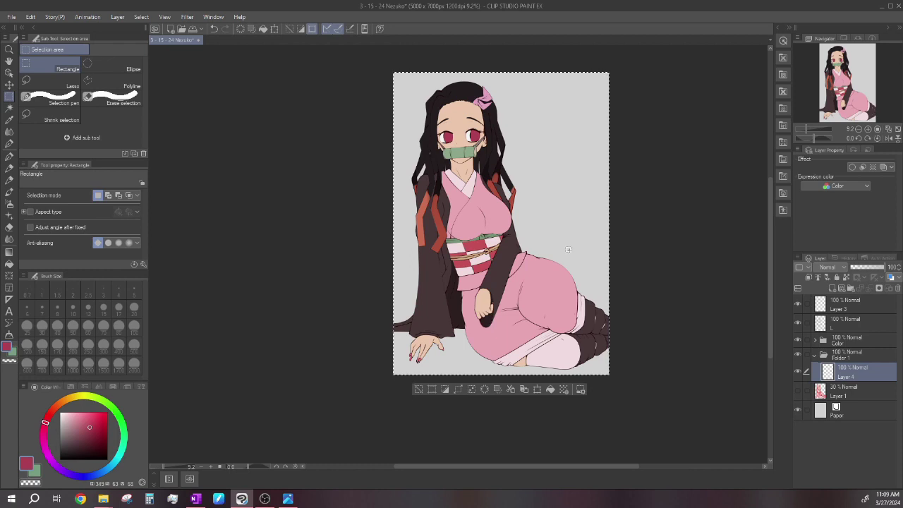
pyautogui.scroll(1, 536, 258)
pyautogui.scroll(-1, 541, 271)
pyautogui.scroll(1, 534, 244)
pyautogui.scroll(-1, 505, 243)
pyautogui.scroll(1, 492, 173)
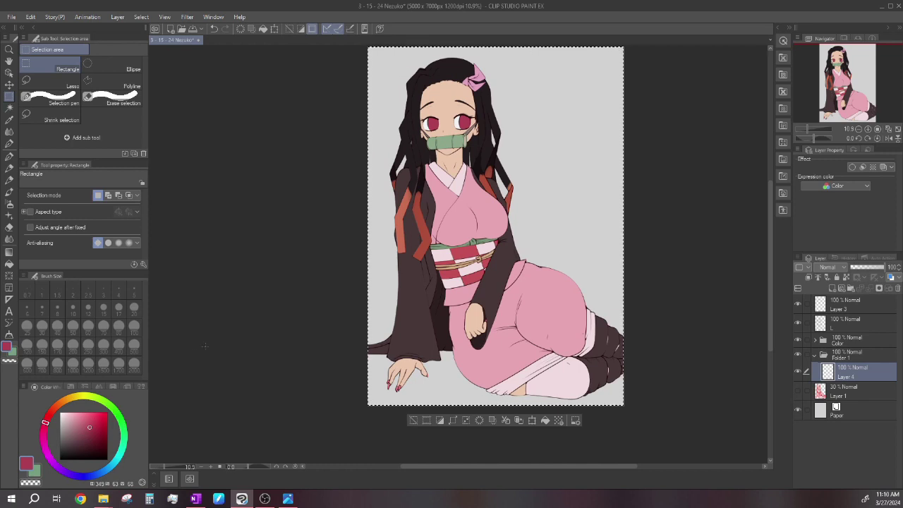
# - Set the colour to a pale mint (hue 168, saturation 10) and fill the selected background area on Layer 4
pyautogui.moveTo(89, 417); pyautogui.dragTo(67, 414)
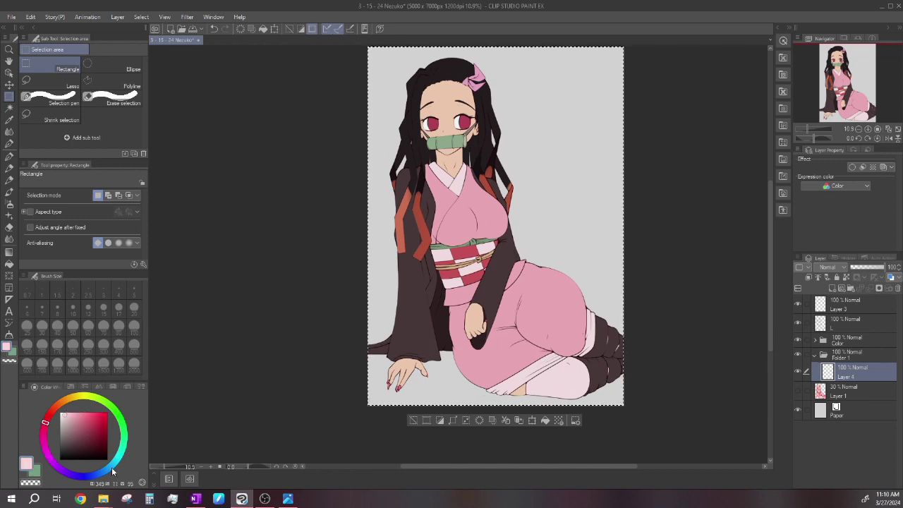
pyautogui.click(115, 463)
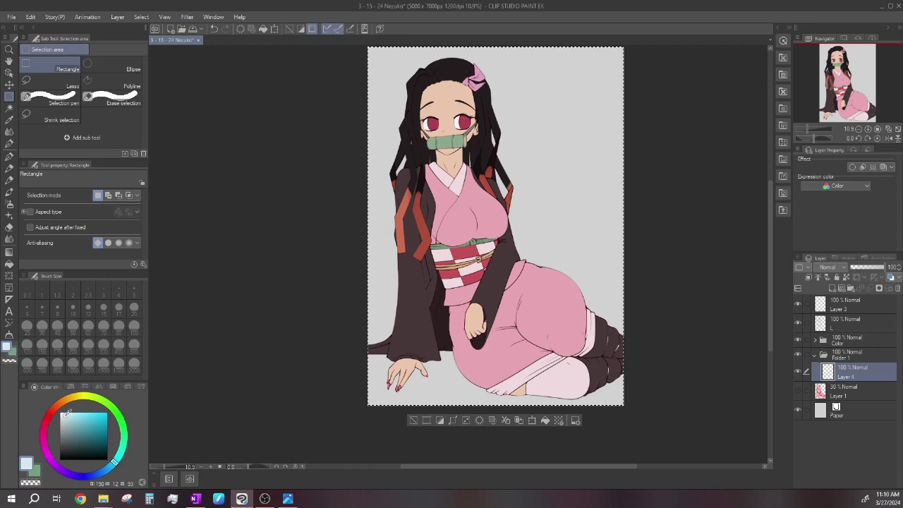
pyautogui.click(123, 451)
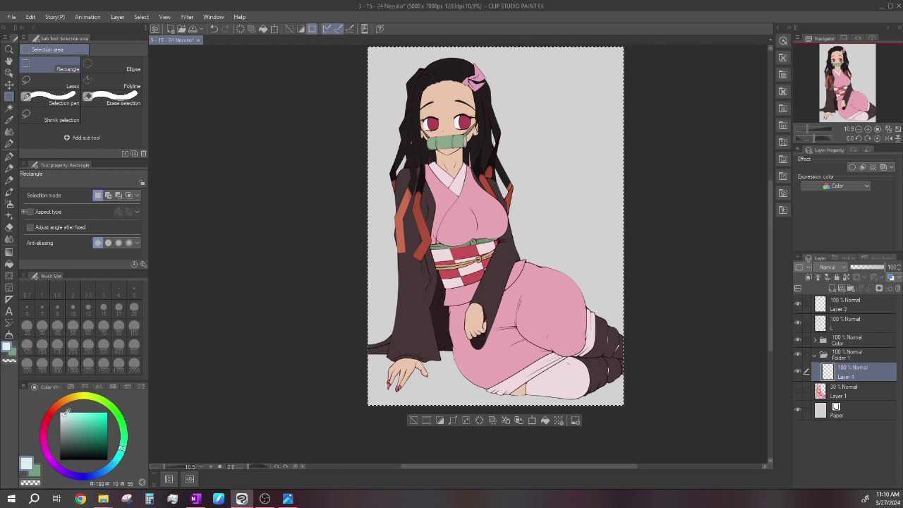
pyautogui.click(545, 420)
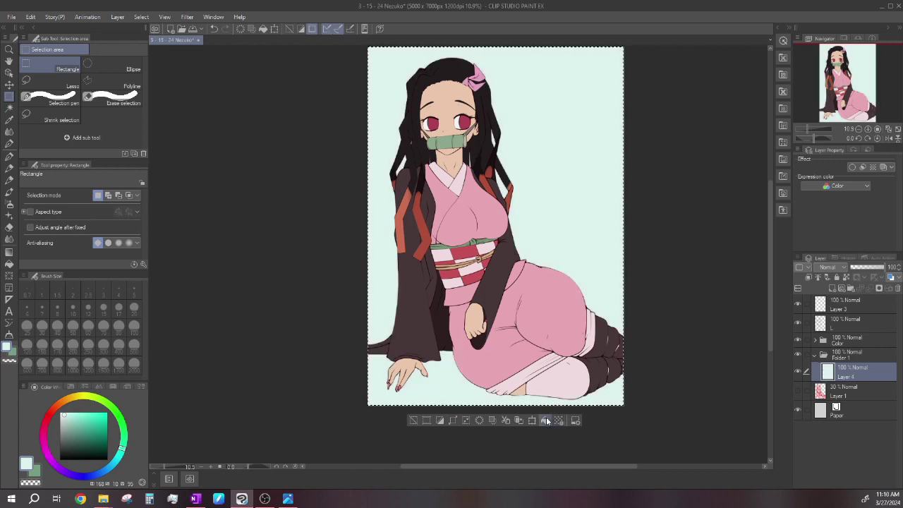
# - Clear the selection around the canvas and save the illustration
pyautogui.scroll(-2, 539, 400)
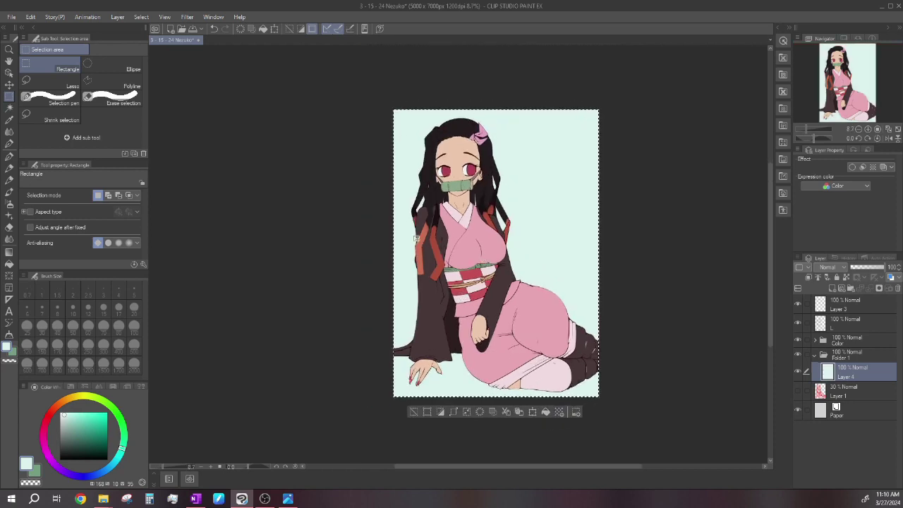
pyautogui.click(414, 412)
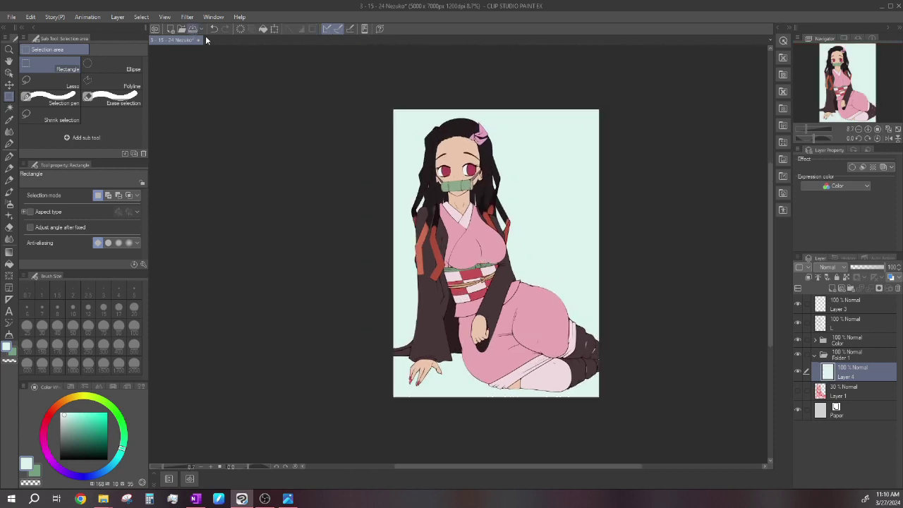
pyautogui.scroll(-1, 576, 183)
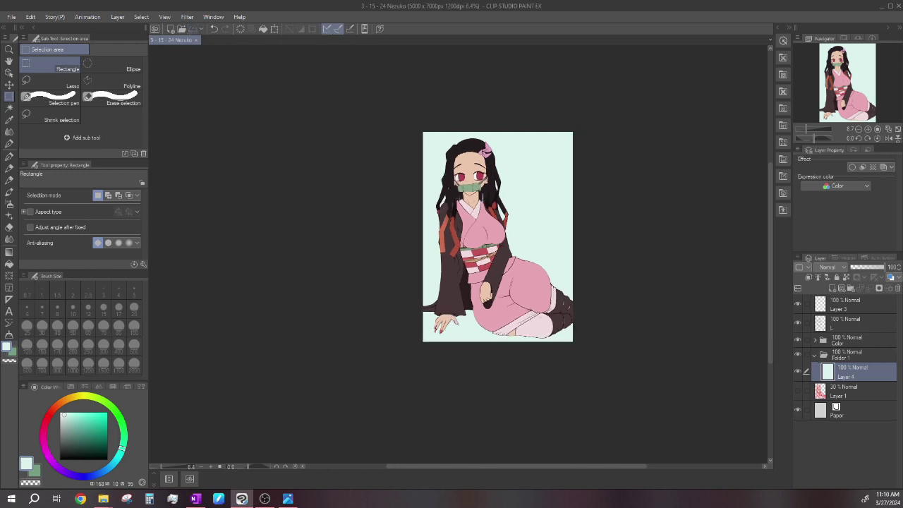
# - Airbrush a darker mint (172, 14, 89) over the background on a new clipped layer, using Fire Brush Soft at size 1500
pyautogui.click(833, 292)
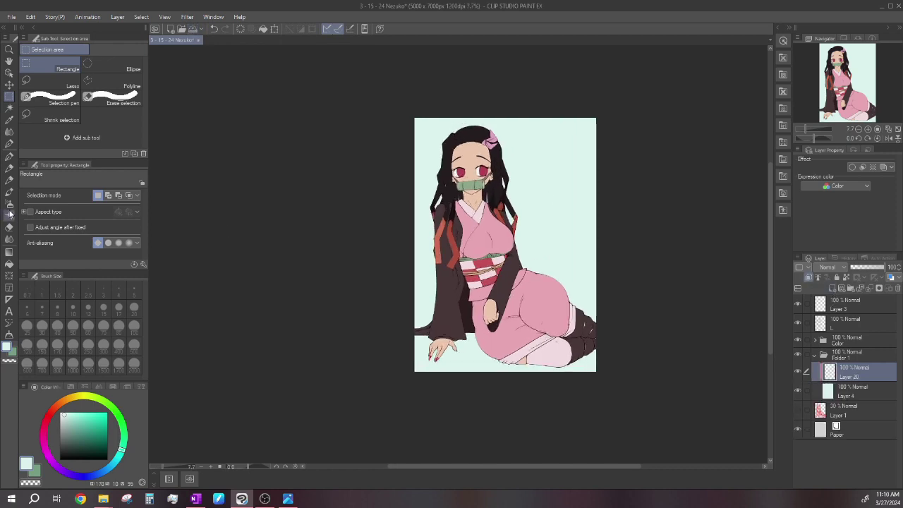
pyautogui.click(10, 215)
pyautogui.click(10, 204)
pyautogui.click(121, 131)
pyautogui.click(73, 363)
pyautogui.click(104, 364)
pyautogui.click(121, 449)
pyautogui.moveTo(432, 179)
pyautogui.mouseDown()
pyautogui.moveTo(417, 187)
pyautogui.moveTo(435, 256)
pyautogui.moveTo(457, 187)
pyautogui.moveTo(502, 281)
pyautogui.moveTo(527, 192)
pyautogui.moveTo(540, 207)
pyautogui.moveTo(575, 360)
pyautogui.moveTo(598, 187)
pyautogui.moveTo(589, 217)
pyautogui.moveTo(541, 202)
pyautogui.moveTo(532, 289)
pyautogui.moveTo(488, 330)
pyautogui.moveTo(439, 440)
pyautogui.moveTo(409, 238)
pyautogui.moveTo(463, 395)
pyautogui.moveTo(498, 398)
pyautogui.mouseUp()
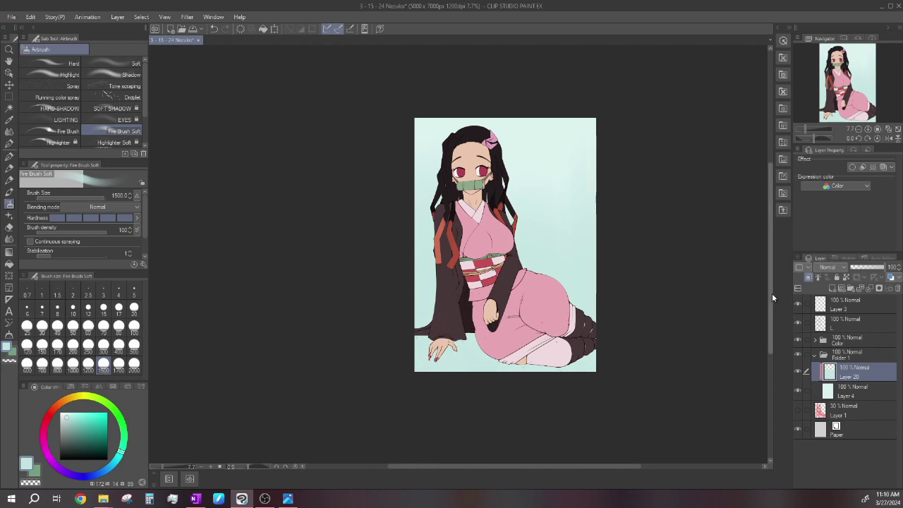
# - Add another clipped layer and airbrush a lighter mint (168, 8, 98) over the upper background at size 1500
pyautogui.click(832, 287)
pyautogui.keyDown('alt'); pyautogui.click(570, 122); pyautogui.keyUp('alt')
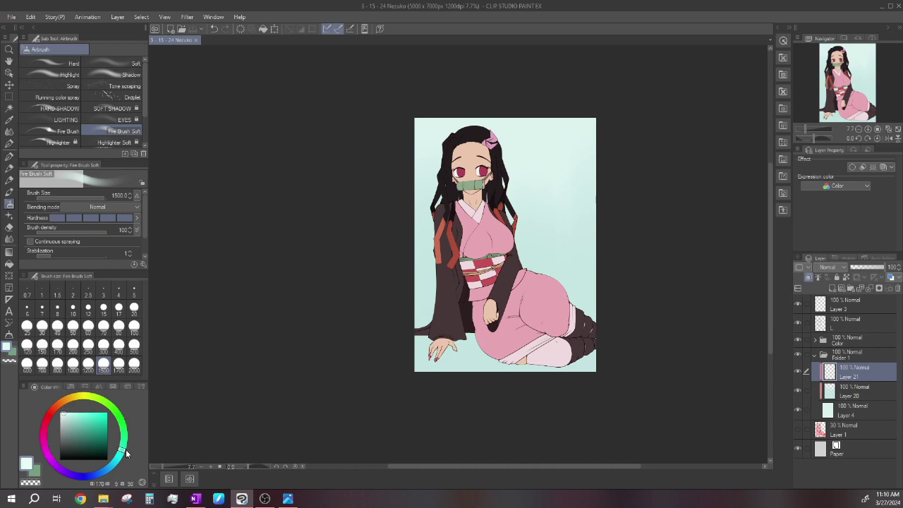
pyautogui.moveTo(591, 287)
pyautogui.mouseDown()
pyautogui.moveTo(576, 263)
pyautogui.moveTo(562, 86)
pyautogui.moveTo(536, 282)
pyautogui.moveTo(514, 101)
pyautogui.moveTo(505, 155)
pyautogui.moveTo(439, 97)
pyautogui.moveTo(410, 278)
pyautogui.moveTo(404, 154)
pyautogui.moveTo(414, 128)
pyautogui.moveTo(498, 248)
pyautogui.moveTo(552, 84)
pyautogui.moveTo(604, 291)
pyautogui.moveTo(566, 107)
pyautogui.mouseUp()
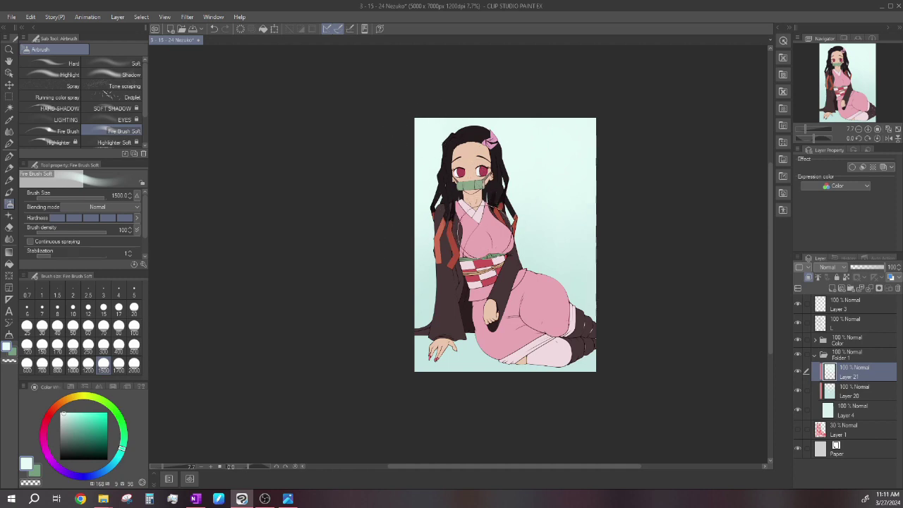
pyautogui.scroll(2, 494, 268)
pyautogui.scroll(-1, 496, 275)
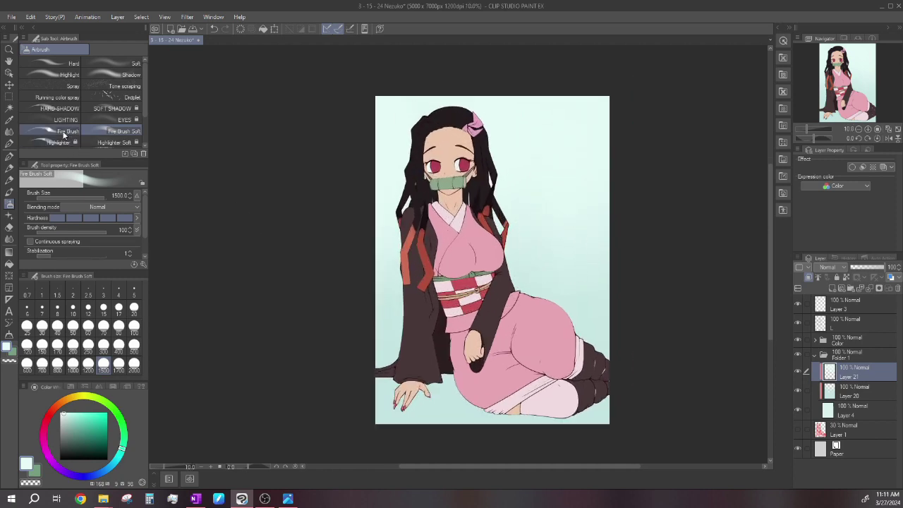
# - Soften the airbrushed mint tones on Layer 21 and Layer 20 using the SOFTENING eraser at size 1000
pyautogui.click(9, 217)
pyautogui.click(10, 228)
pyautogui.click(122, 122)
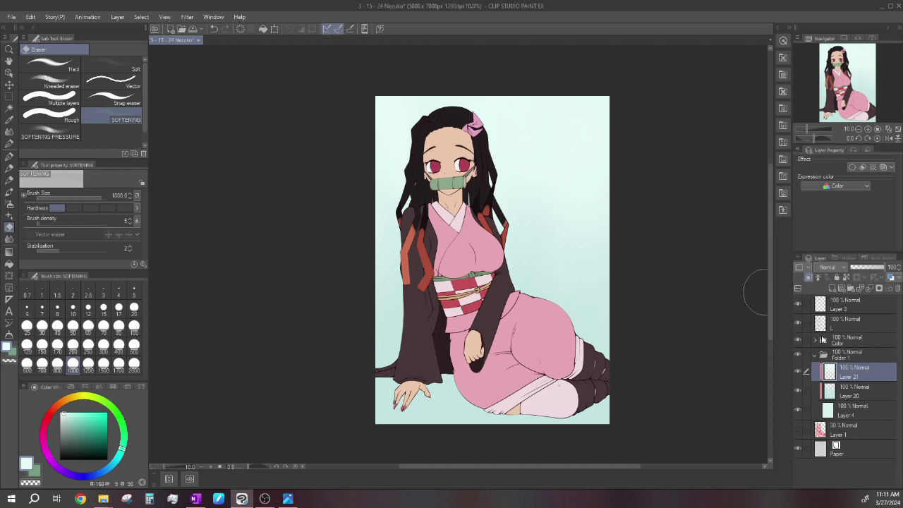
pyautogui.click(872, 399)
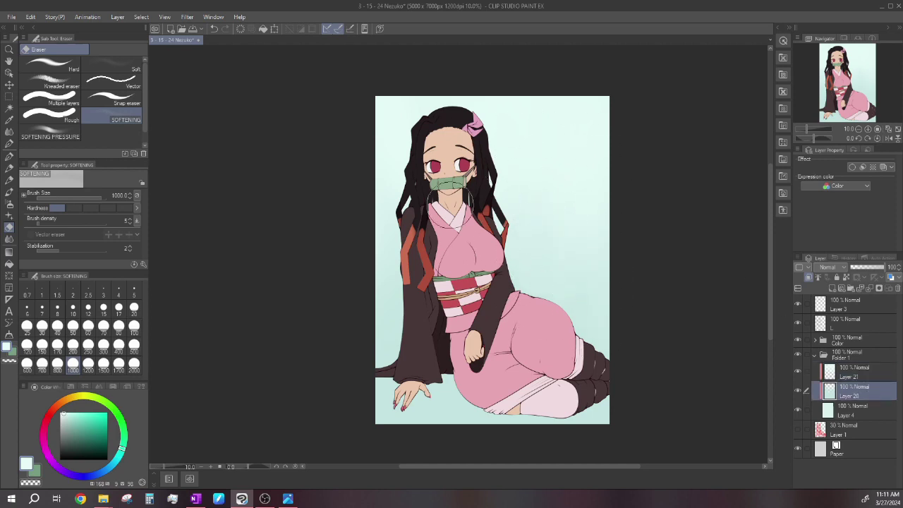
pyautogui.scroll(-1, 437, 176)
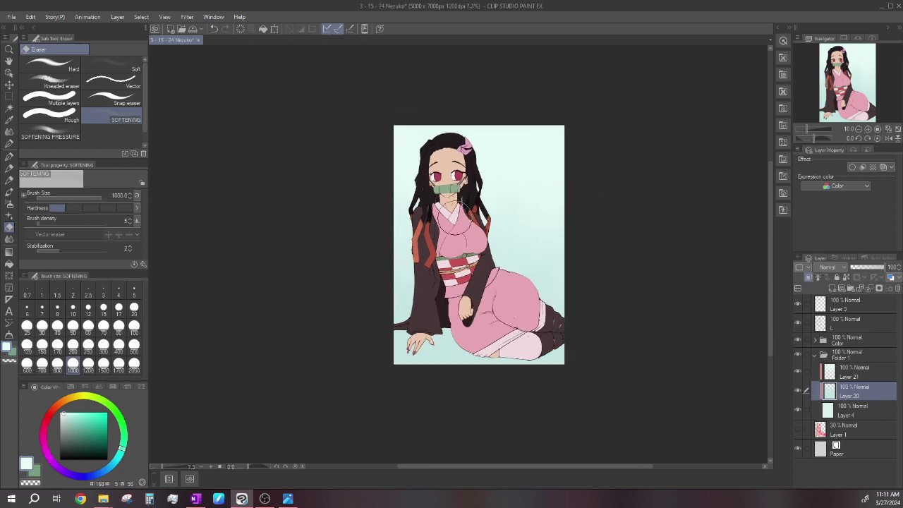
# - Add a clipped layer above Layer 21 and airbrush a darker mint (174, 18, 83) over the background with Fire Brush Soft at size 700
pyautogui.click(845, 374)
pyautogui.click(832, 288)
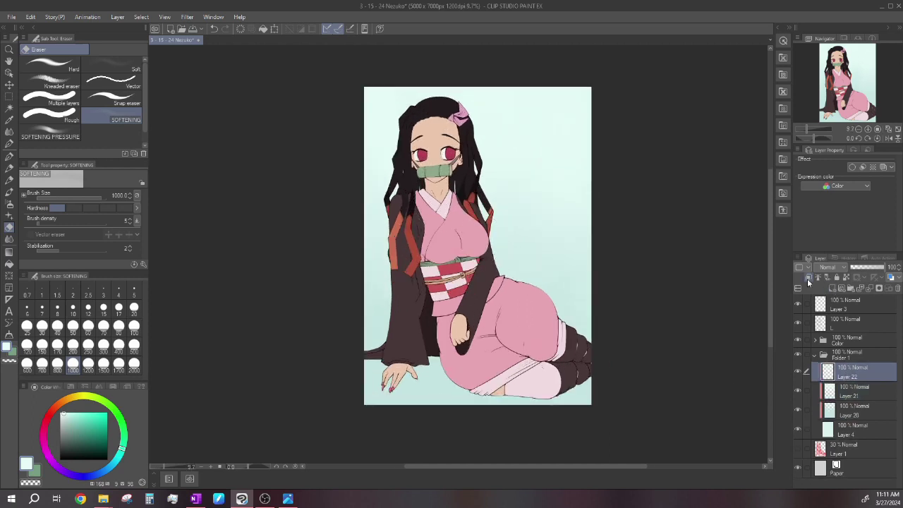
pyautogui.click(808, 277)
pyautogui.scroll(-2, 516, 295)
pyautogui.scroll(2, 550, 339)
pyautogui.rightClick(415, 371)
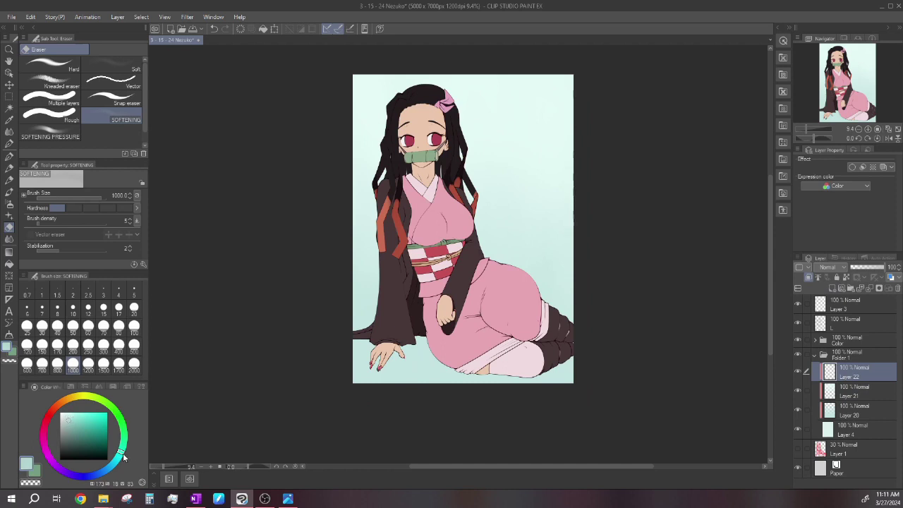
pyautogui.click(9, 204)
pyautogui.scroll(-1, 264, 228)
pyautogui.scroll(2, 261, 276)
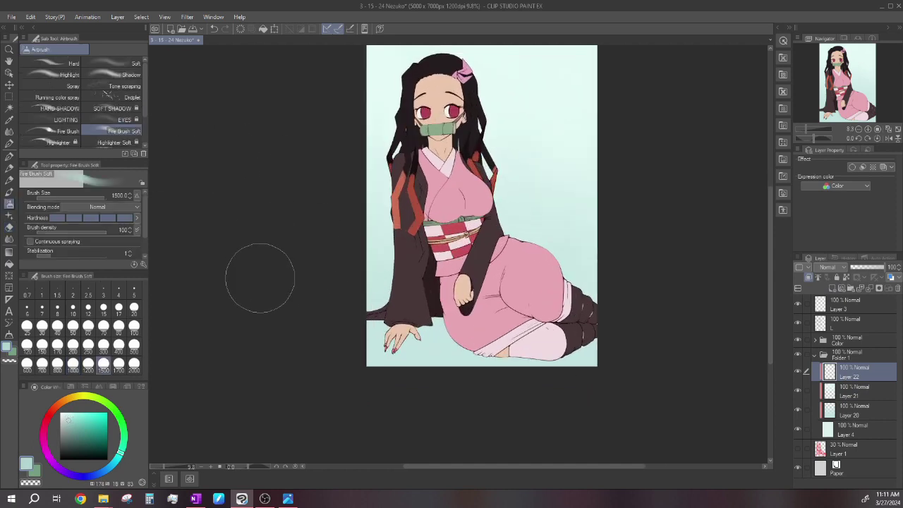
pyautogui.click(42, 362)
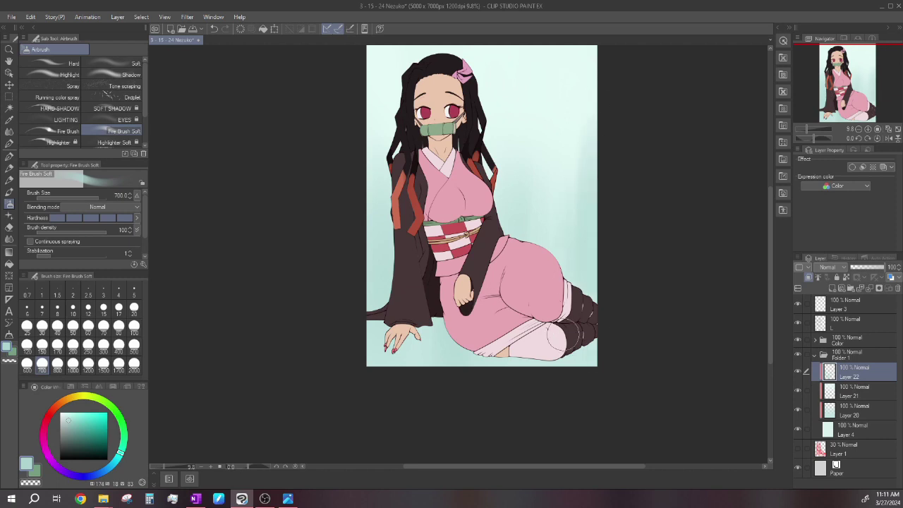
pyautogui.scroll(-2, 557, 199)
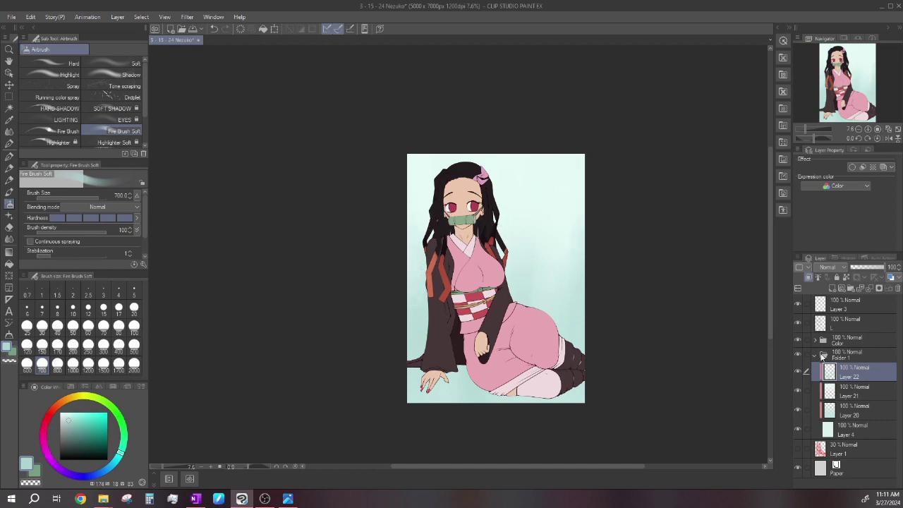
# - Add another clipped layer, airbrush white highlights over the background at size 700, and set the layer's opacity to 70%
pyautogui.click(832, 290)
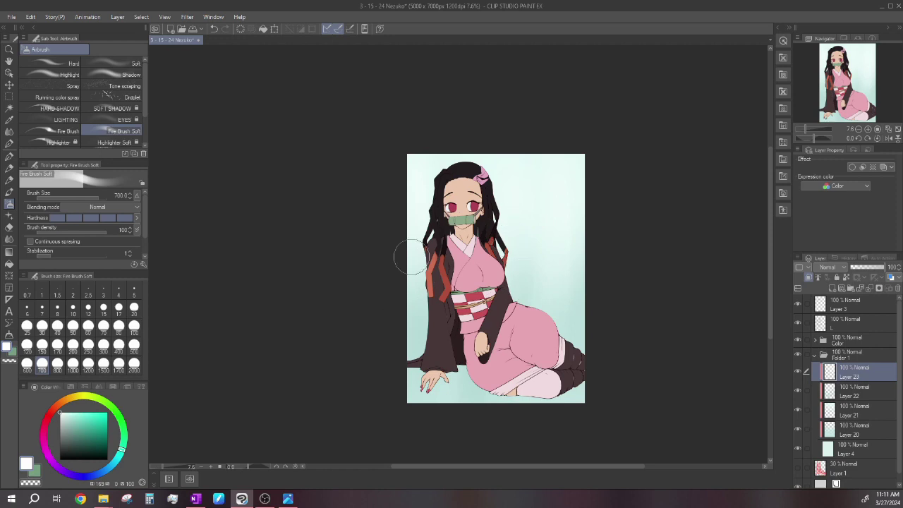
pyautogui.scroll(1, 572, 255)
pyautogui.click(870, 268)
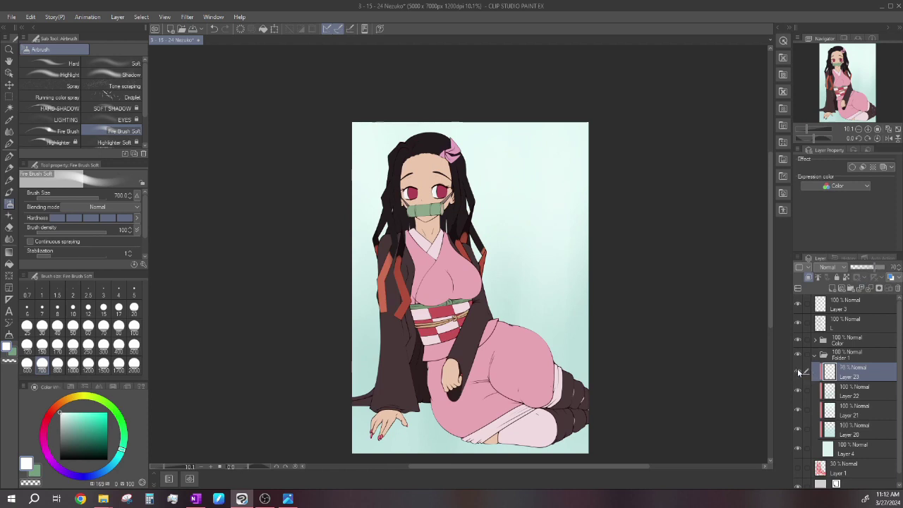
pyautogui.scroll(-2, 494, 308)
pyautogui.scroll(1, 496, 308)
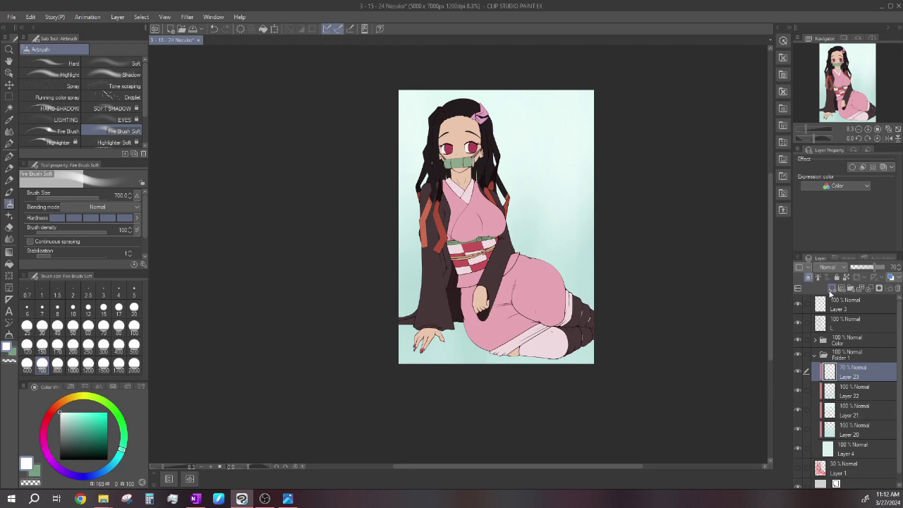
# - Add a clipped Multiply layer, airbrush mint (173, 16, 86) shading across the ground around the figure at size 500, and save the illustration
pyautogui.click(830, 289)
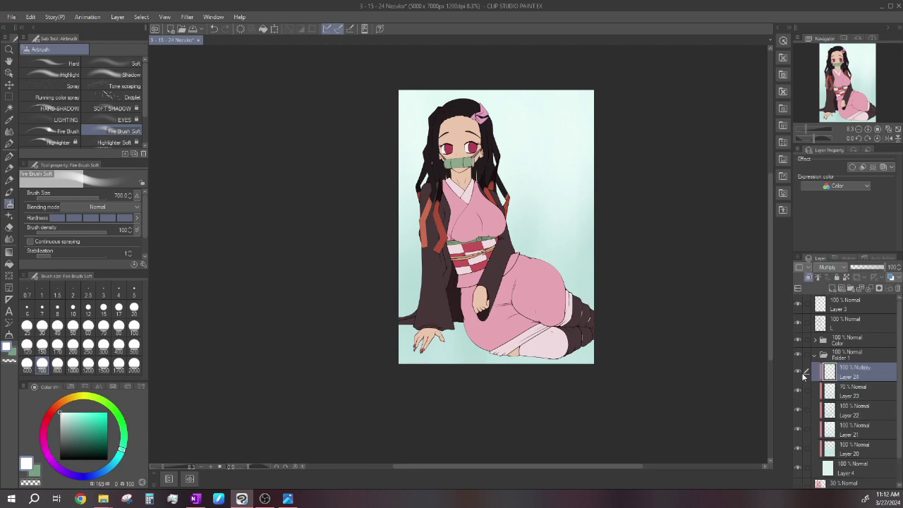
pyautogui.scroll(1, 461, 327)
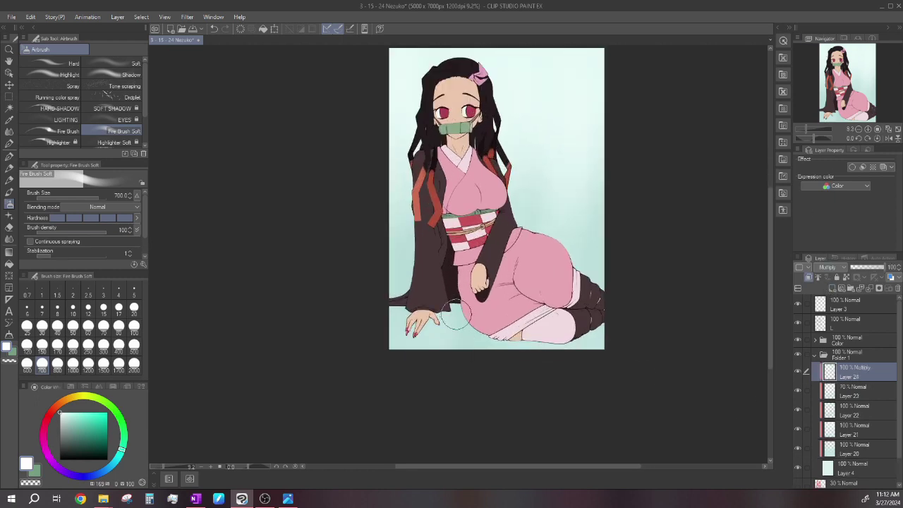
pyautogui.keyDown('alt'); pyautogui.click(459, 308); pyautogui.keyUp('alt')
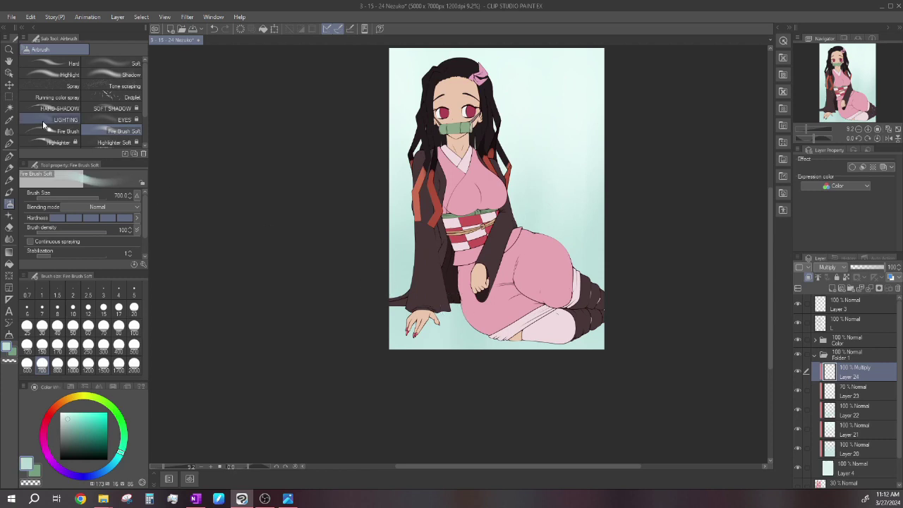
pyautogui.click(133, 347)
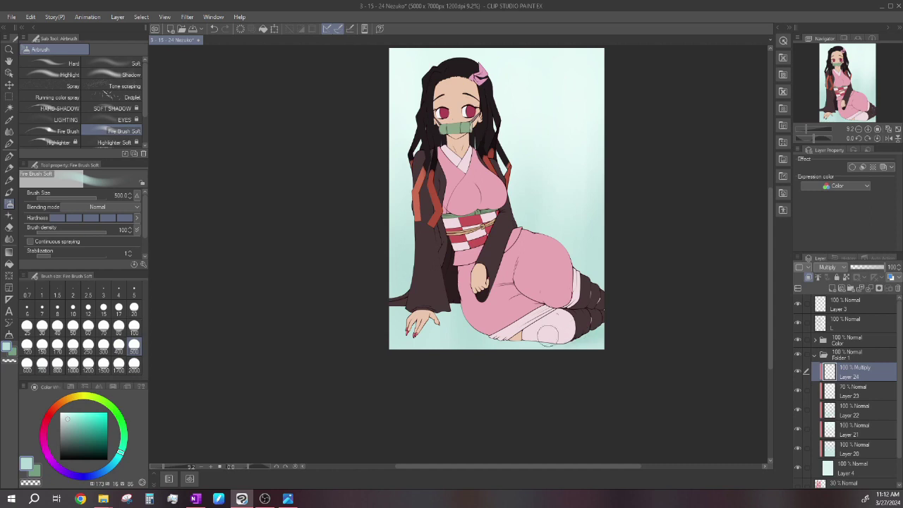
pyautogui.moveTo(595, 340)
pyautogui.mouseDown()
pyautogui.moveTo(498, 336)
pyautogui.moveTo(428, 311)
pyautogui.moveTo(399, 325)
pyautogui.moveTo(469, 332)
pyautogui.mouseUp()
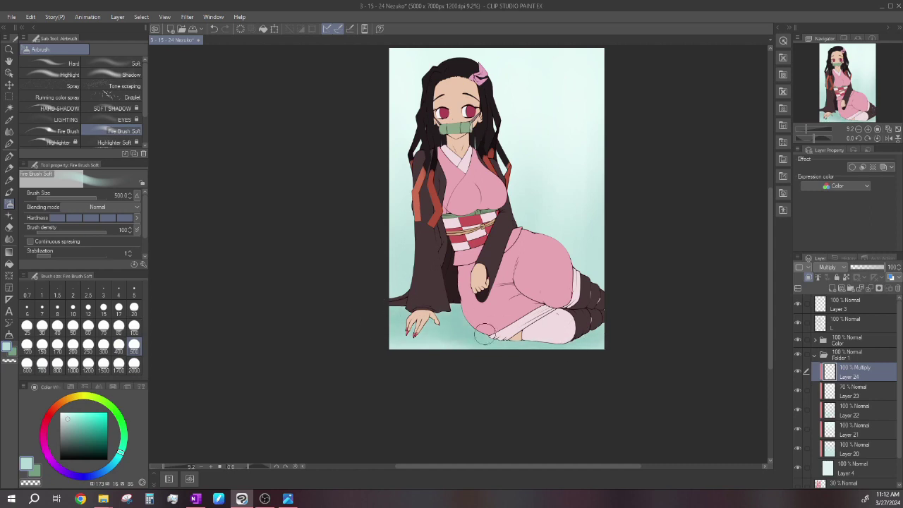
pyautogui.moveTo(457, 332); pyautogui.dragTo(406, 328)
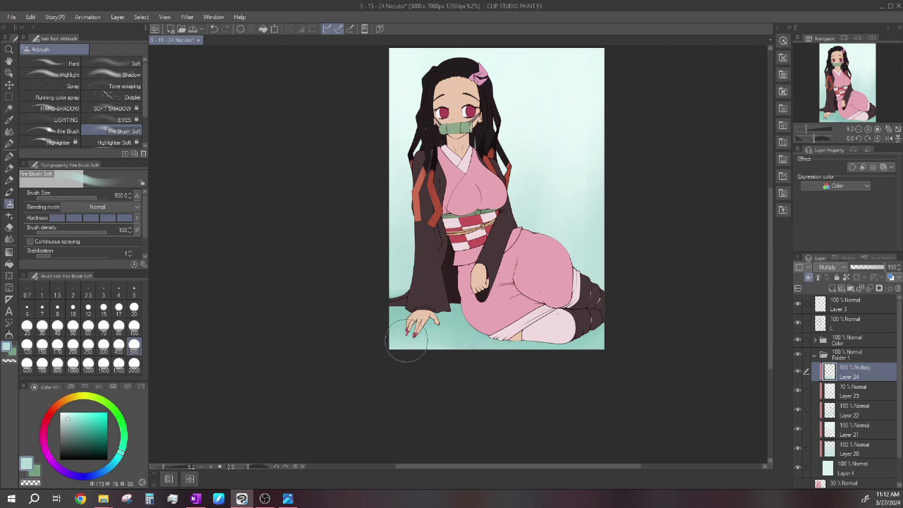
pyautogui.scroll(-2, 573, 290)
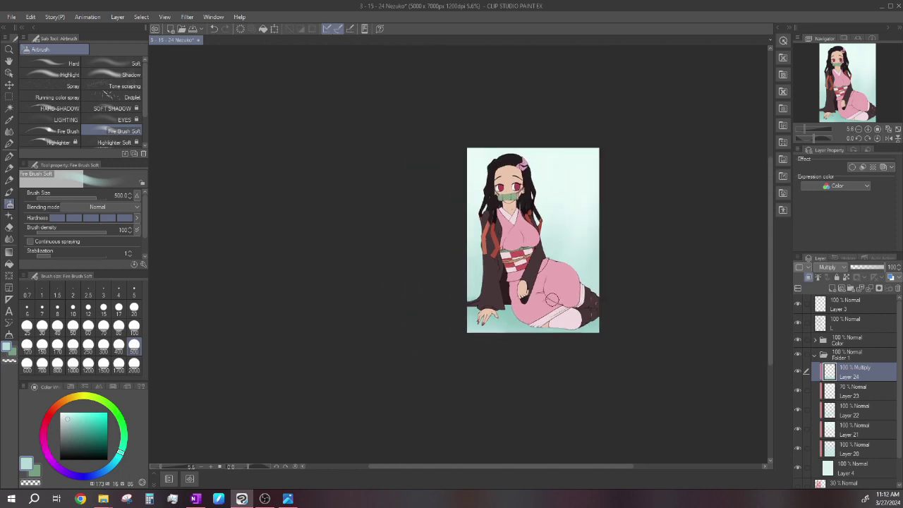
pyautogui.scroll(2, 550, 299)
pyautogui.scroll(2, 483, 325)
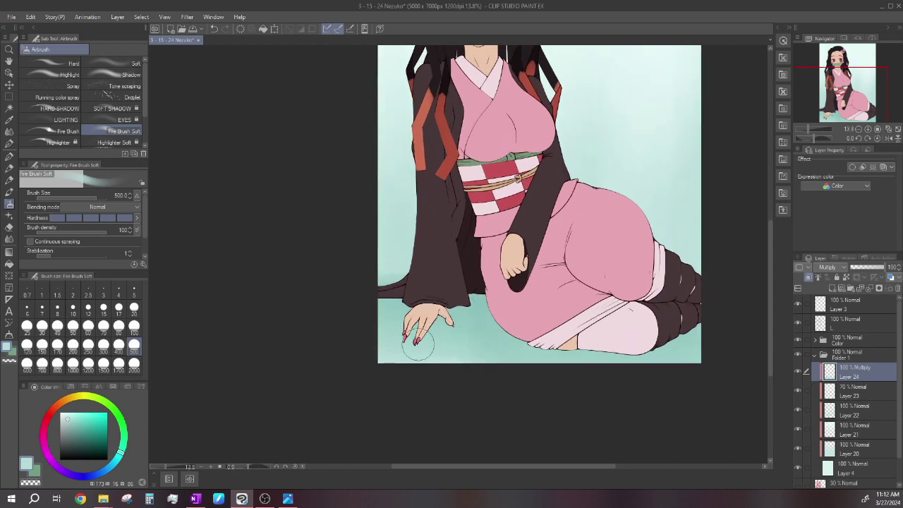
pyautogui.scroll(-3, 380, 292)
pyautogui.scroll(1, 474, 271)
pyautogui.scroll(-1, 553, 282)
pyautogui.scroll(1, 523, 269)
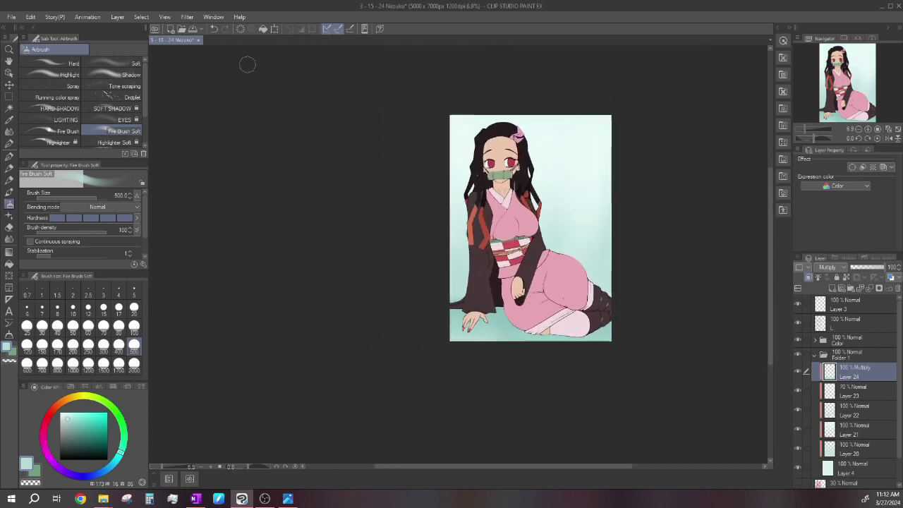
pyautogui.hotkey('ctrl', 's')
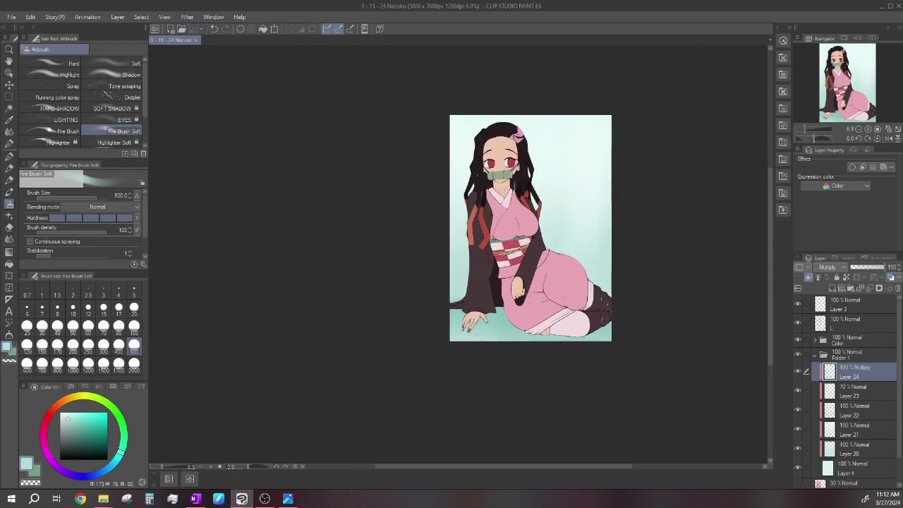
# - Add a second clipped Multiply layer and set the G-pen to size 40 with a teal shadow colour (172, 29, 75)
pyautogui.scroll(2, 549, 342)
pyautogui.scroll(-1, 521, 359)
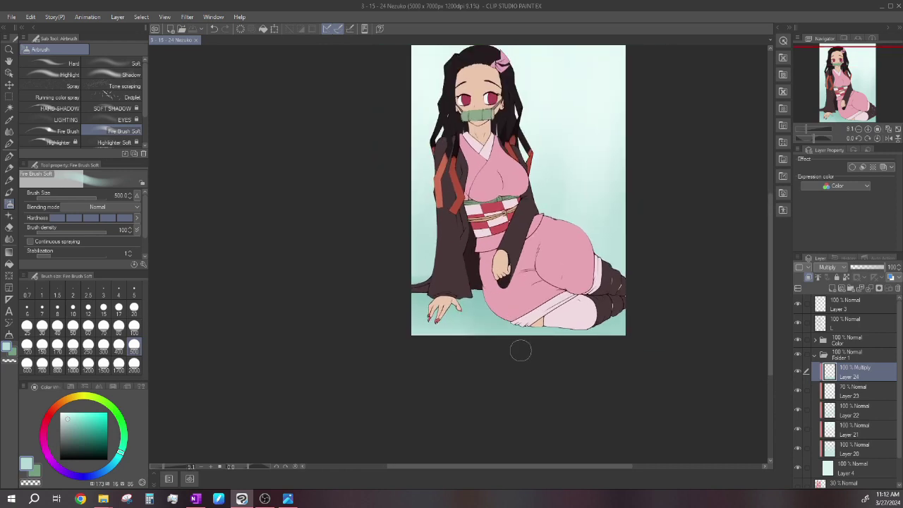
pyautogui.scroll(2, 582, 282)
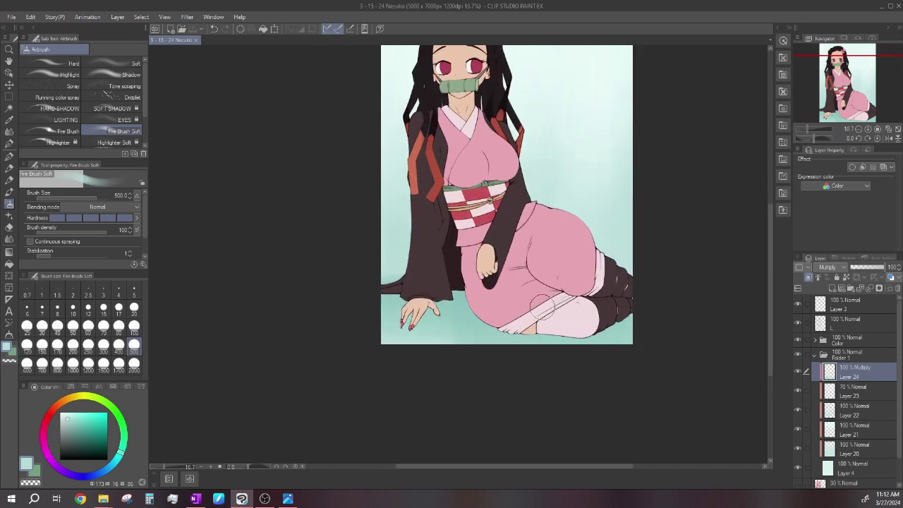
pyautogui.scroll(-1, 531, 294)
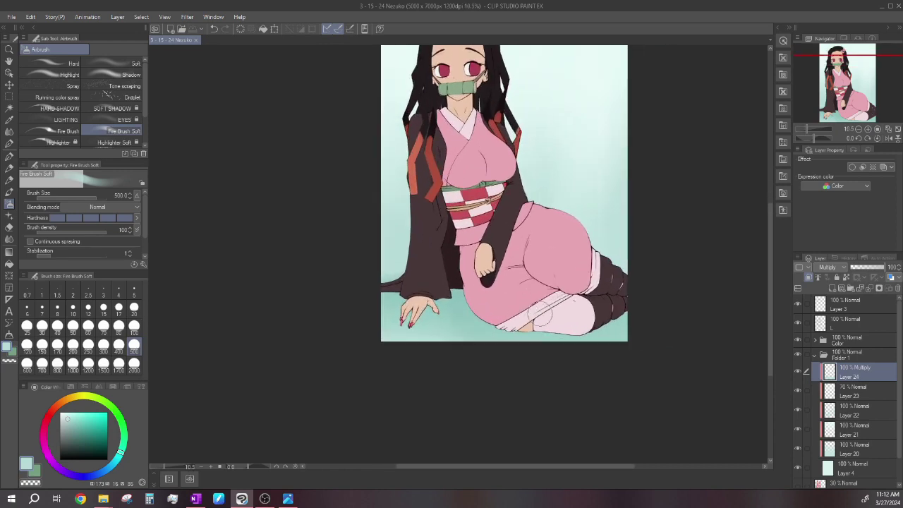
pyautogui.scroll(-1, 557, 288)
pyautogui.click(835, 290)
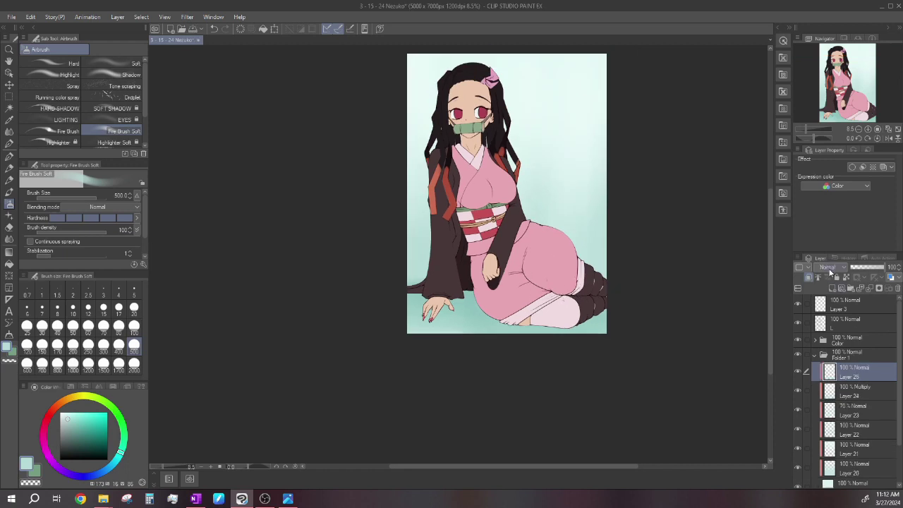
pyautogui.scroll(6, 517, 300)
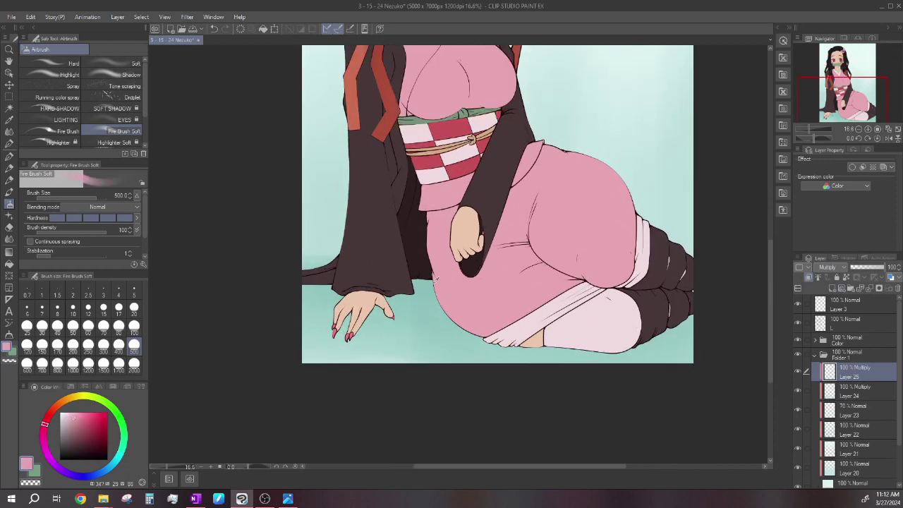
pyautogui.press('p')
pyautogui.scroll(-1, 306, 204)
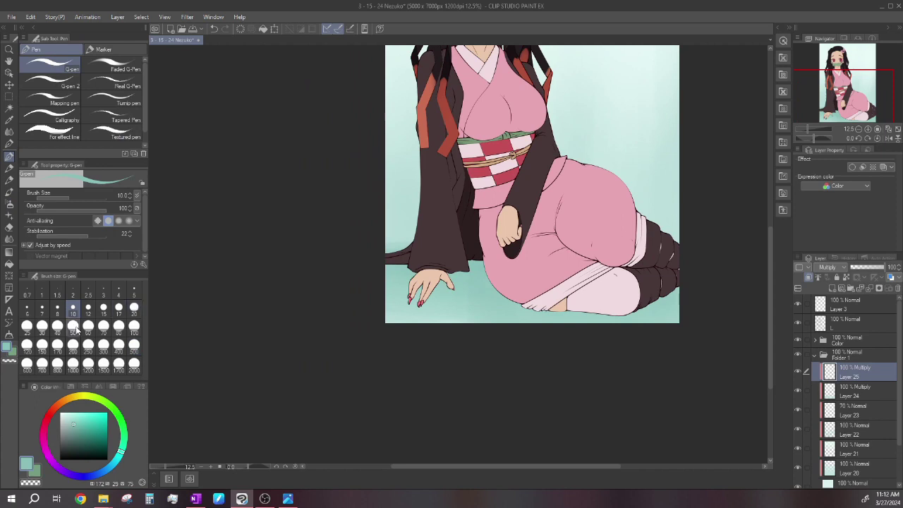
pyautogui.click(57, 325)
# - Paint a teal cast shadow on Layer 25 below the trailing haori edge, the sleeve's outer corner and between the fingers
pyautogui.scroll(8, 326, 248)
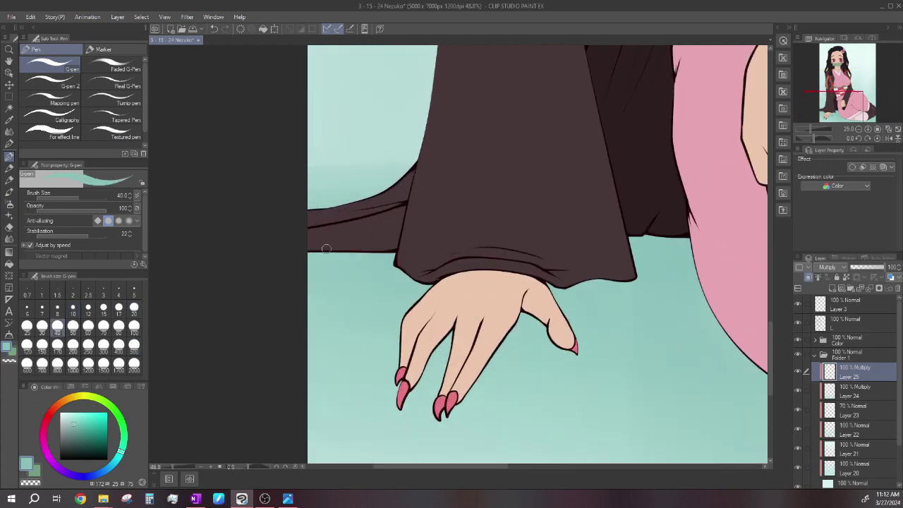
pyautogui.scroll(1, 325, 248)
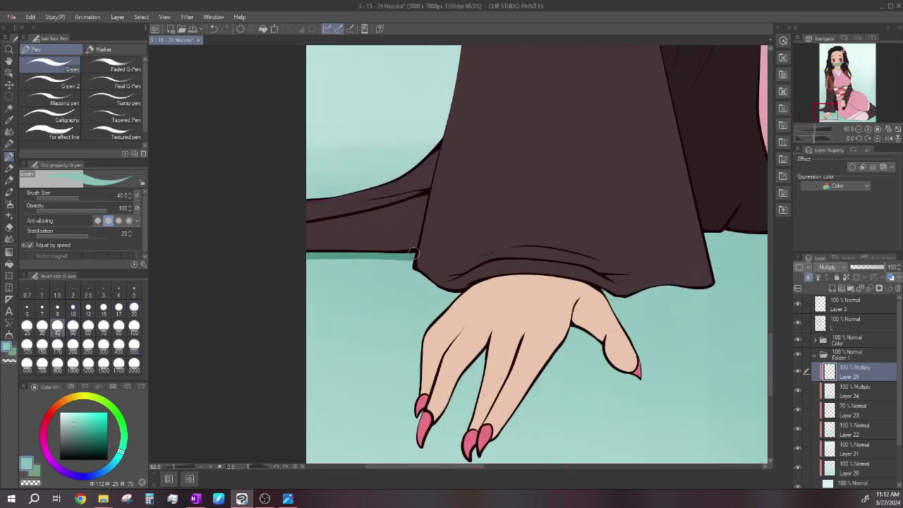
pyautogui.scroll(-1, 434, 318)
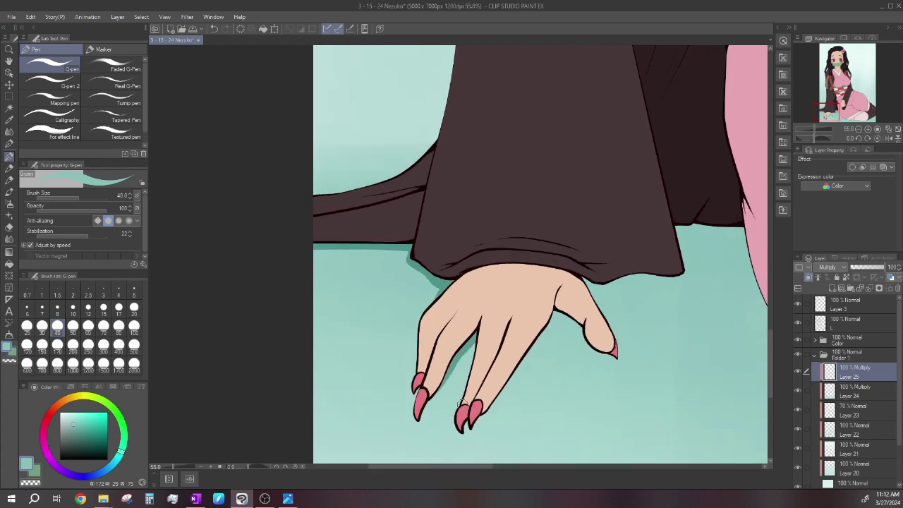
pyautogui.scroll(-1, 423, 384)
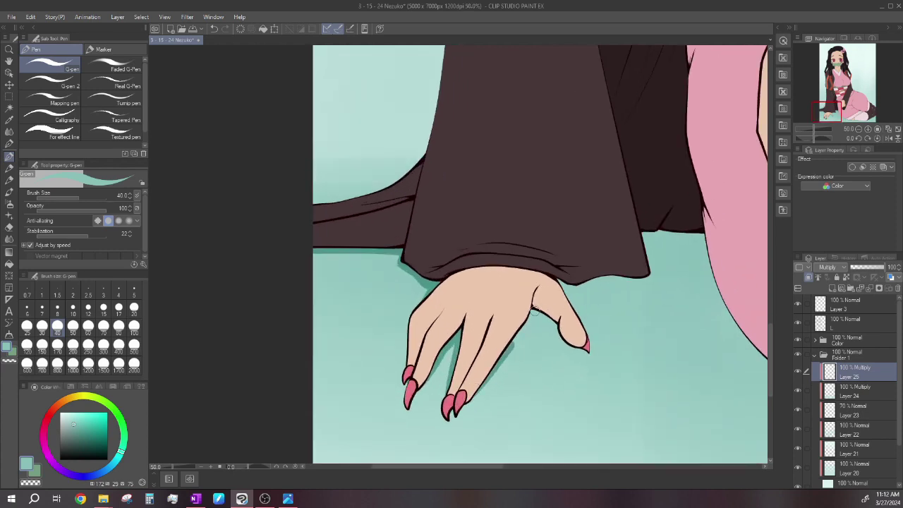
# - Paint cast shadows under the thumb, its nail and the start of the sleeve hem beside the hand
pyautogui.scroll(4, 534, 312)
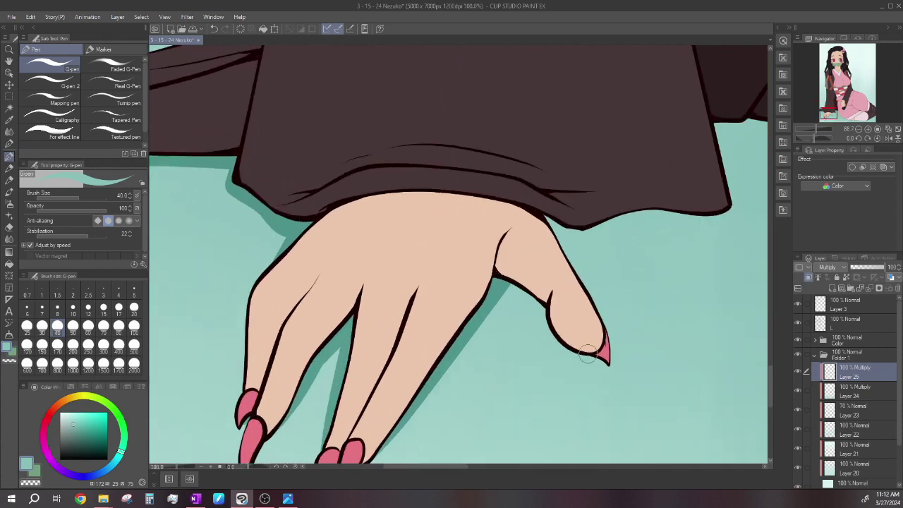
pyautogui.scroll(1, 587, 356)
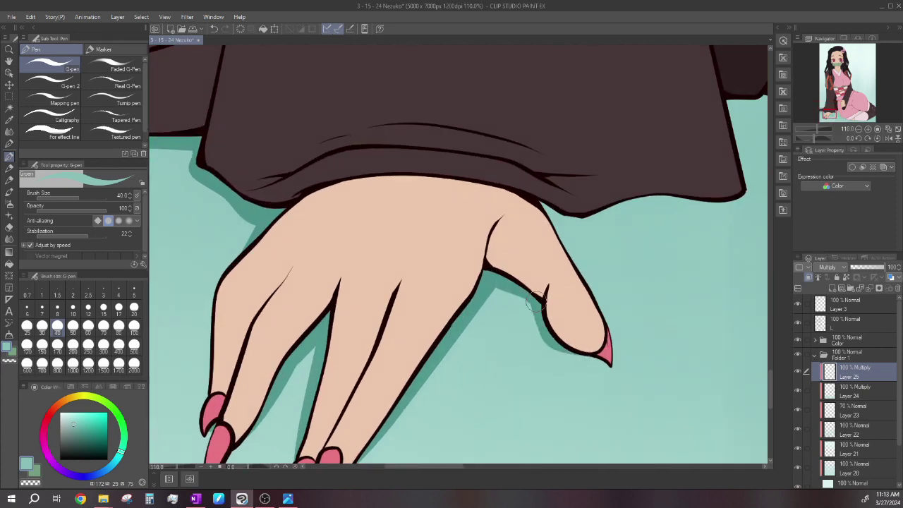
pyautogui.scroll(-2, 577, 323)
pyautogui.scroll(3, 570, 347)
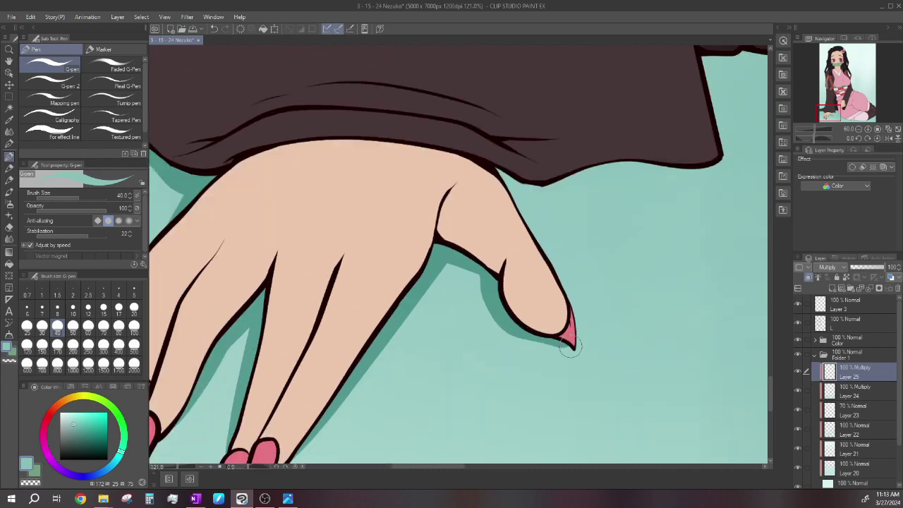
pyautogui.scroll(-3, 531, 326)
pyautogui.scroll(2, 525, 296)
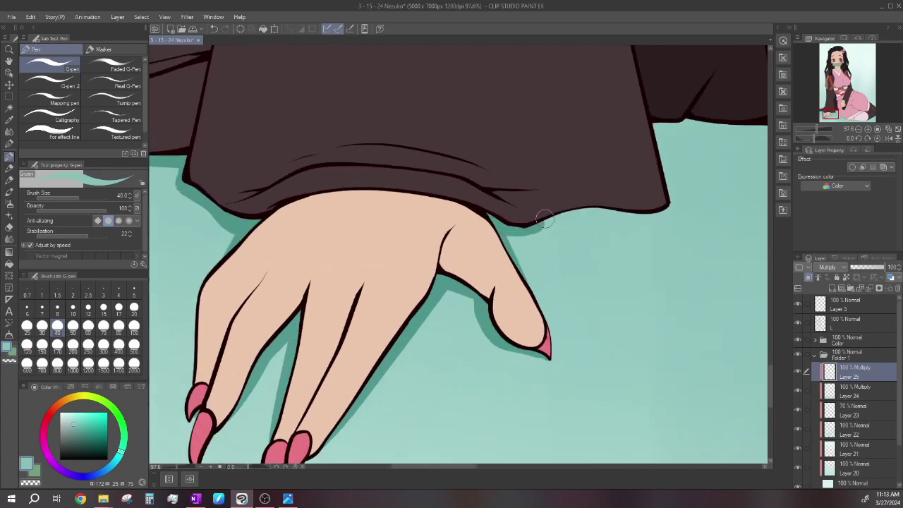
# - Finish the sleeve hem shadow and block in a solid shadow on the ground between the sleeve and the kimono skirt
pyautogui.scroll(-3, 550, 215)
pyautogui.scroll(2, 508, 240)
pyautogui.moveTo(506, 245)
pyautogui.mouseDown()
pyautogui.moveTo(566, 251)
pyautogui.moveTo(675, 362)
pyautogui.mouseUp()
pyautogui.moveTo(643, 315); pyautogui.dragTo(592, 194)
pyautogui.moveTo(639, 271)
pyautogui.mouseDown()
pyautogui.moveTo(563, 205)
pyautogui.moveTo(521, 195)
pyautogui.moveTo(528, 214)
pyautogui.moveTo(480, 224)
pyautogui.mouseUp()
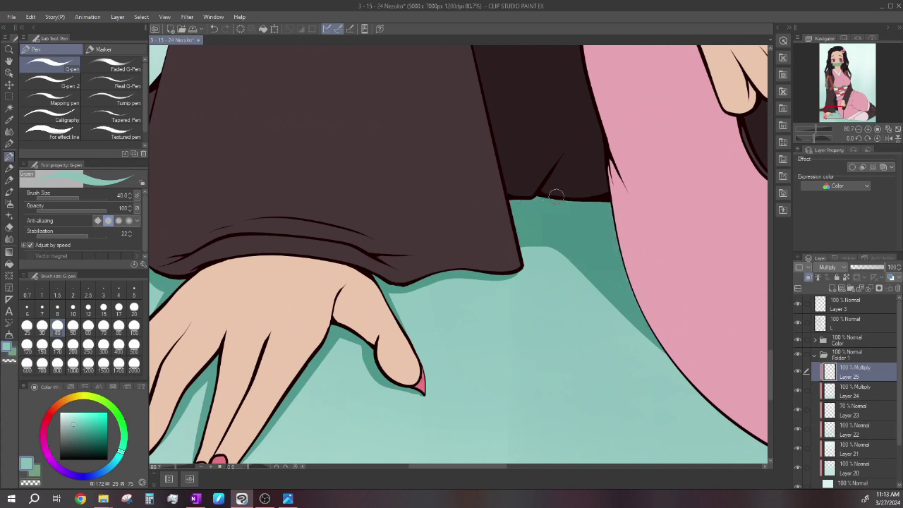
pyautogui.moveTo(536, 247)
pyautogui.mouseDown()
pyautogui.moveTo(575, 267)
pyautogui.moveTo(670, 353)
pyautogui.mouseUp()
pyautogui.scroll(-4, 411, 228)
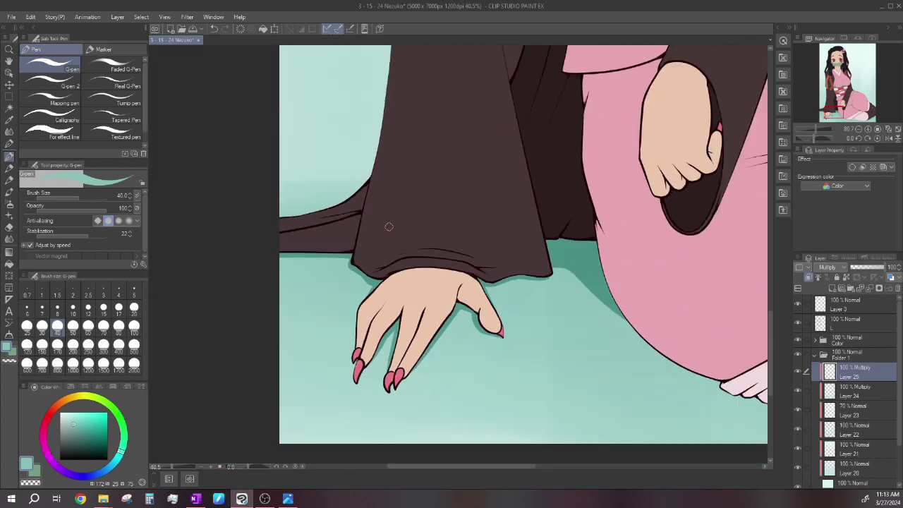
# - Paint a thin cast shadow along the kimono skirt's lower edge, the pale hem folds and the exposed skin
pyautogui.scroll(2, 465, 261)
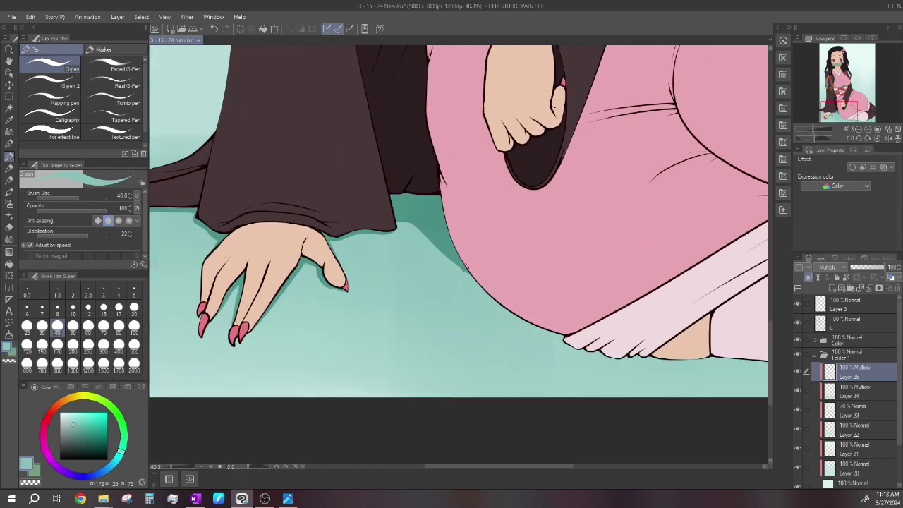
pyautogui.scroll(-2, 591, 340)
pyautogui.scroll(4, 494, 303)
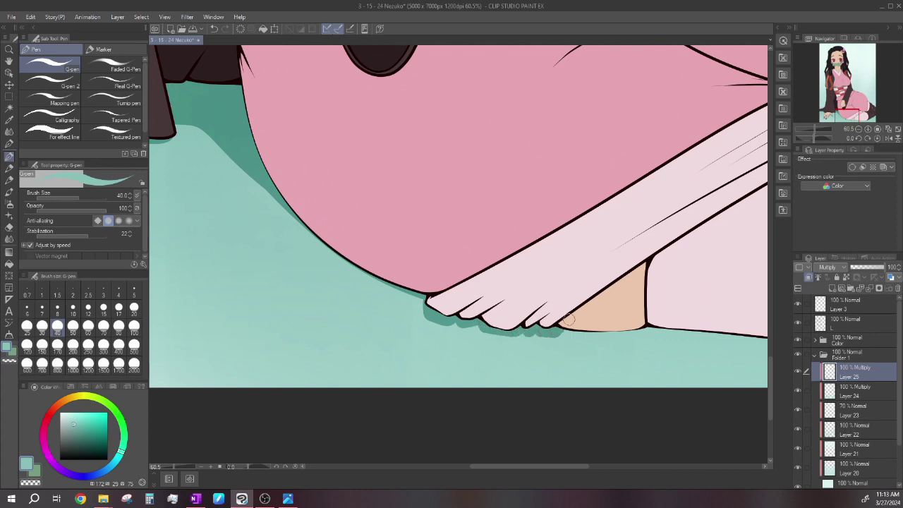
pyautogui.moveTo(557, 327); pyautogui.dragTo(648, 325)
# - Paint the cast shadow on the ground along the underside of the pale lower leg
pyautogui.scroll(-3, 494, 318)
pyautogui.scroll(3, 425, 313)
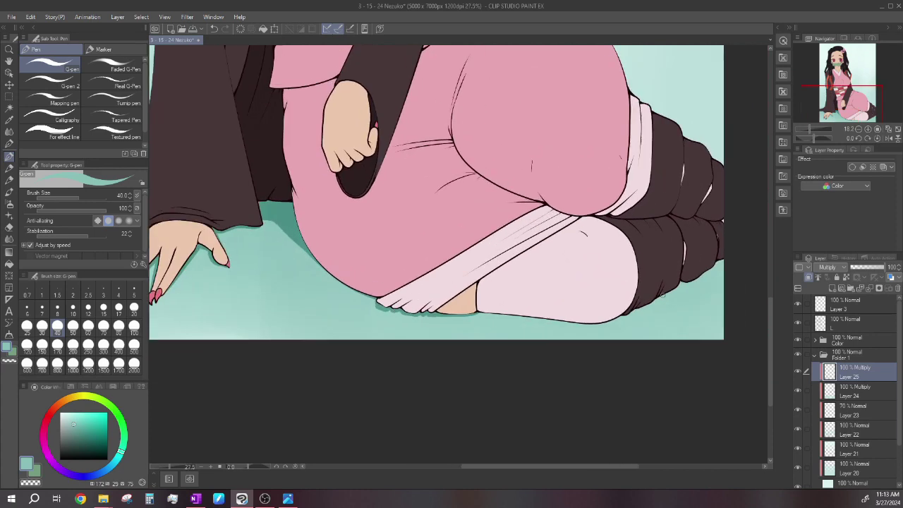
pyautogui.moveTo(481, 324); pyautogui.dragTo(598, 336)
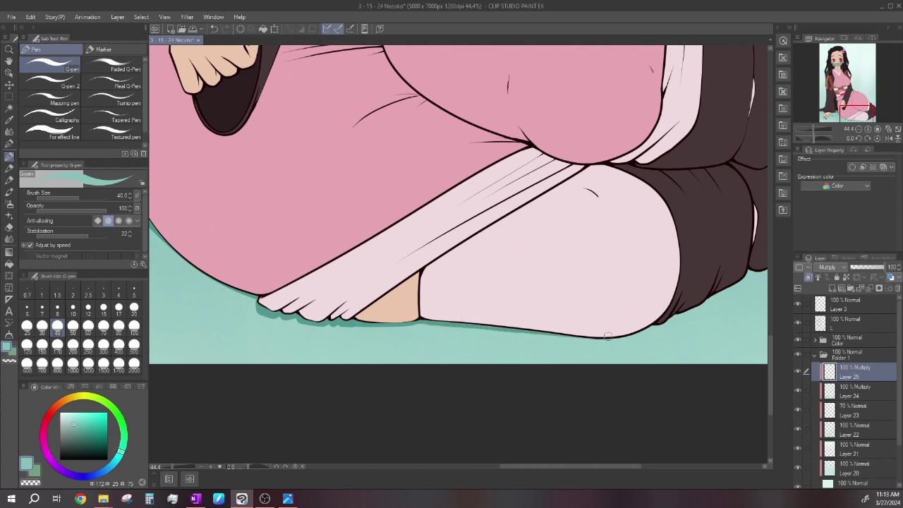
pyautogui.scroll(-2, 661, 317)
pyautogui.scroll(4, 549, 322)
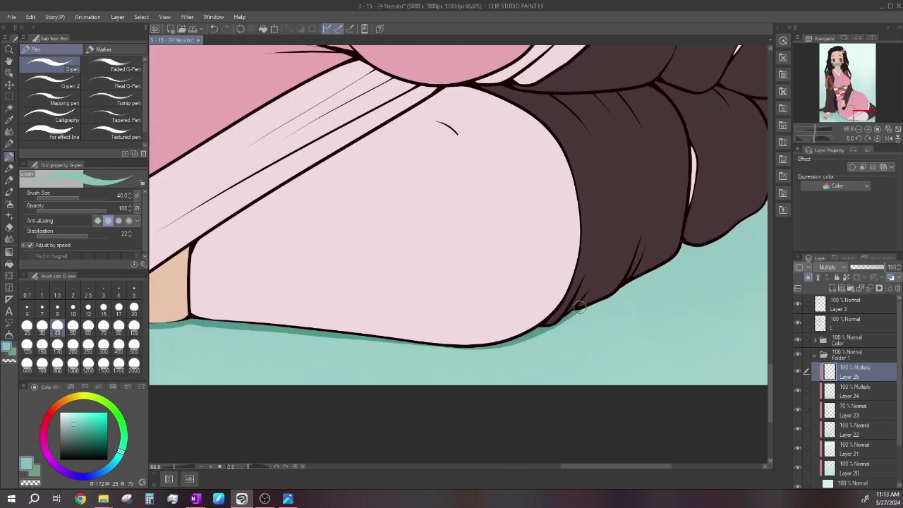
# - Continue the cast shadow beneath the dark leg wrappings out to the canvas edge
pyautogui.moveTo(657, 264); pyautogui.dragTo(686, 227)
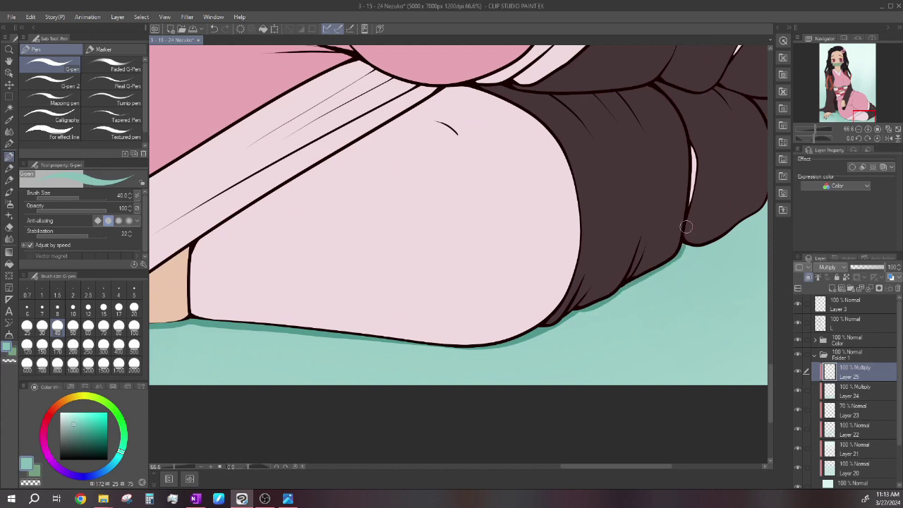
pyautogui.scroll(-3, 687, 226)
pyautogui.scroll(3, 679, 238)
pyautogui.moveTo(597, 263)
pyautogui.mouseDown()
pyautogui.moveTo(653, 250)
pyautogui.moveTo(705, 206)
pyautogui.mouseUp()
pyautogui.scroll(-3, 627, 243)
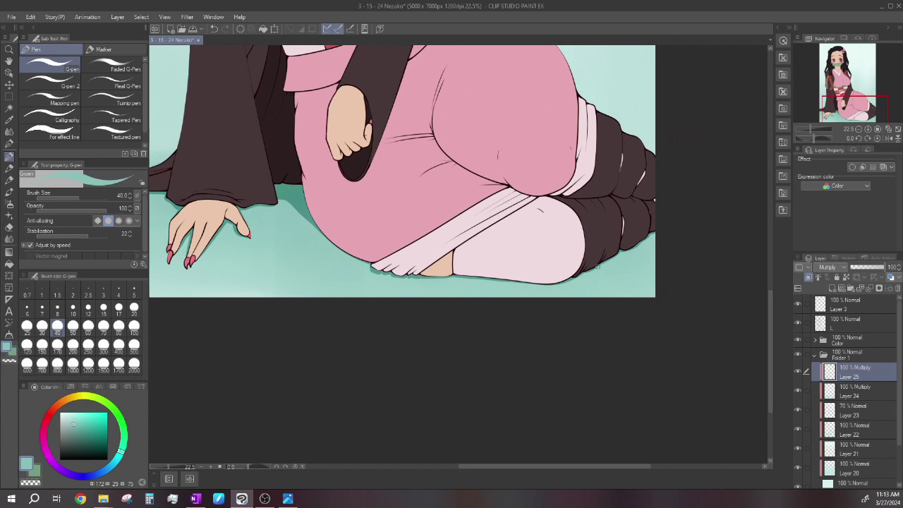
# - Smooth the edge of the ground shadow between the sleeve hem and the kimono skirt
pyautogui.scroll(-3, 627, 244)
pyautogui.scroll(5, 441, 312)
pyautogui.scroll(5, 442, 312)
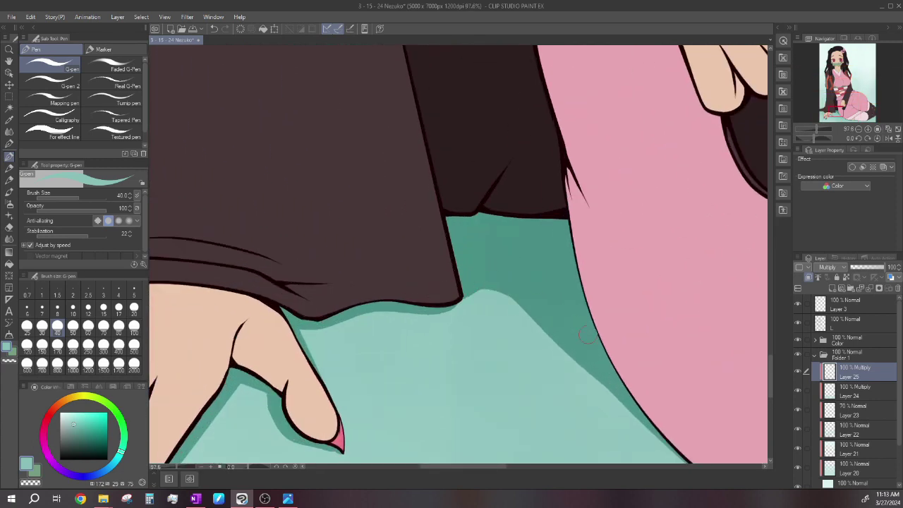
pyautogui.scroll(-6, 440, 288)
pyautogui.scroll(2, 452, 280)
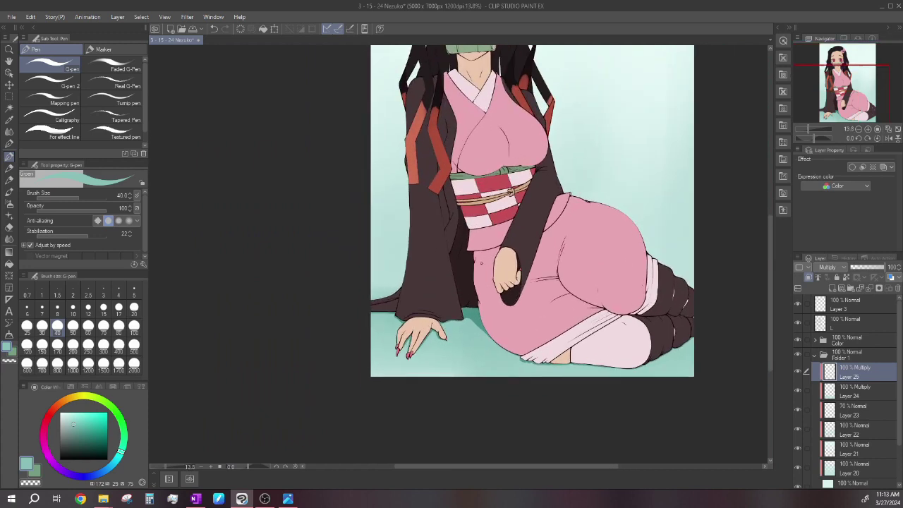
# - Save the illustration and review the whole figure against the shaded background
pyautogui.scroll(-2, 452, 303)
pyautogui.scroll(1, 451, 303)
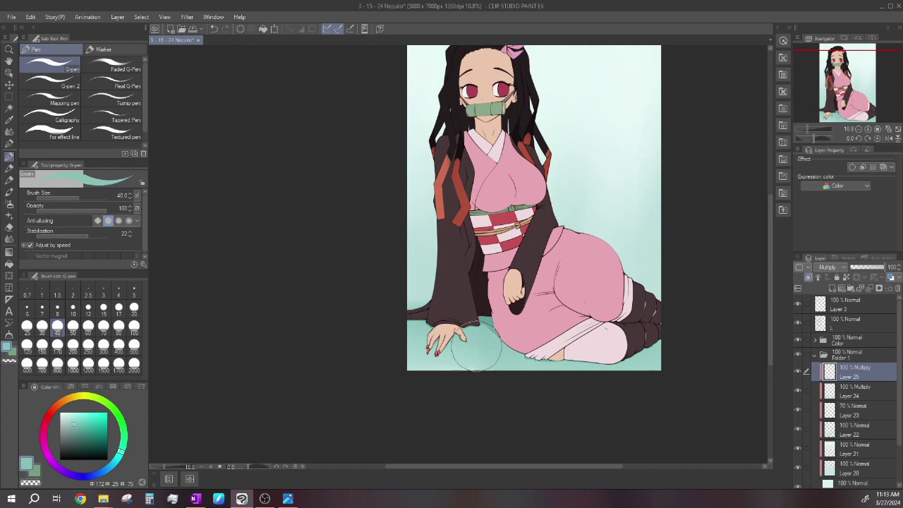
pyautogui.scroll(-2, 522, 324)
pyautogui.scroll(1, 522, 325)
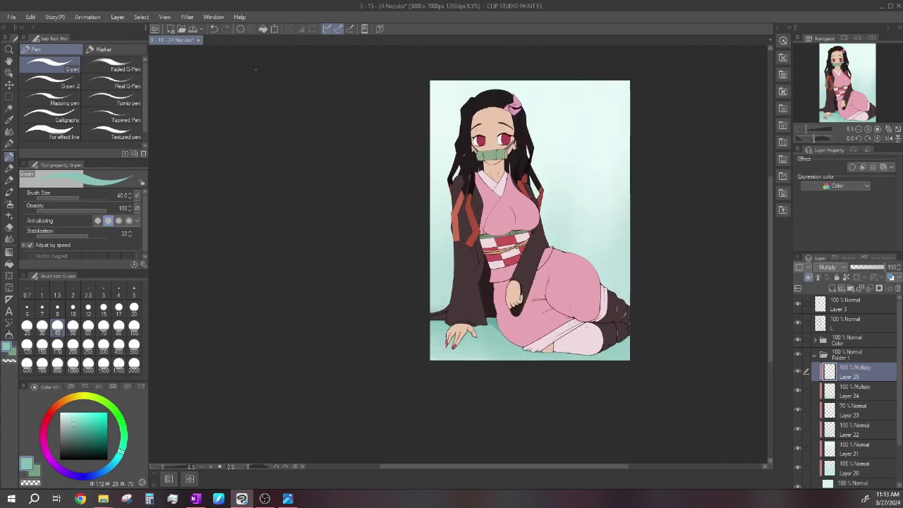
pyautogui.scroll(1, 566, 235)
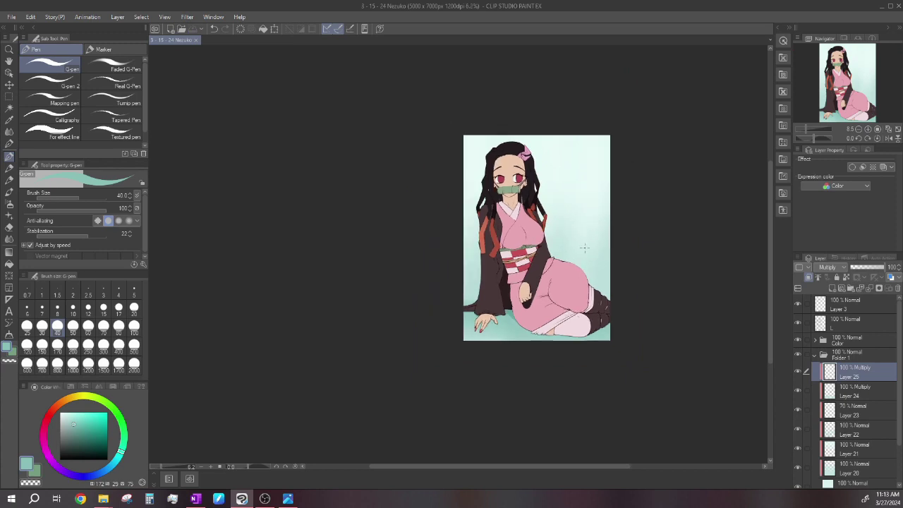
pyautogui.scroll(-2, 577, 242)
pyautogui.scroll(1, 558, 192)
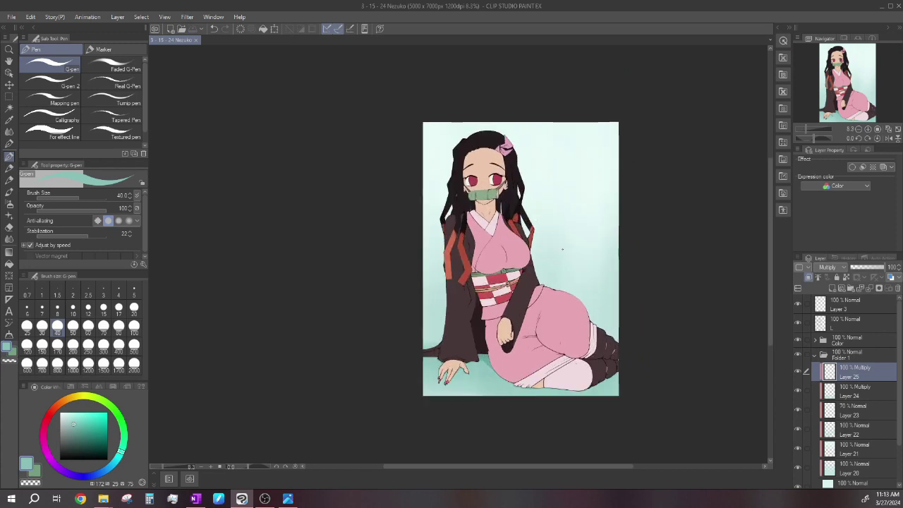
pyautogui.scroll(1, 601, 272)
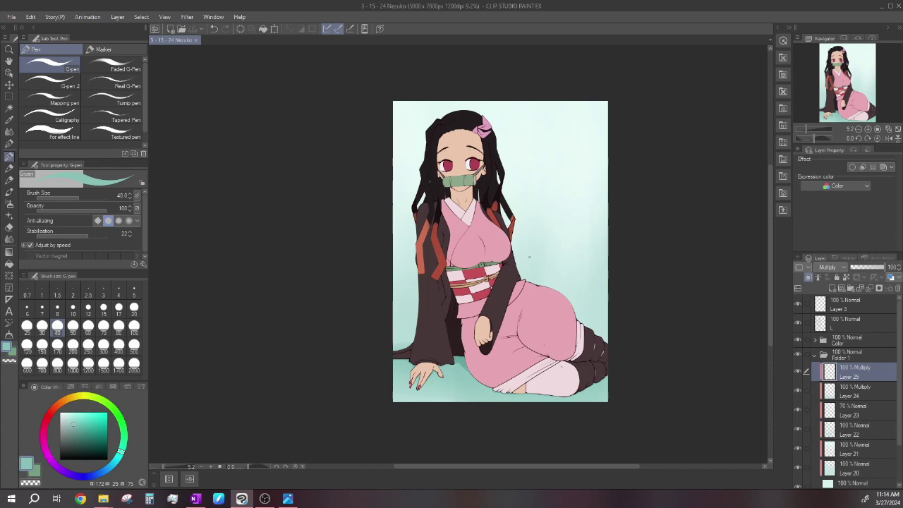
pyautogui.scroll(-2, 560, 238)
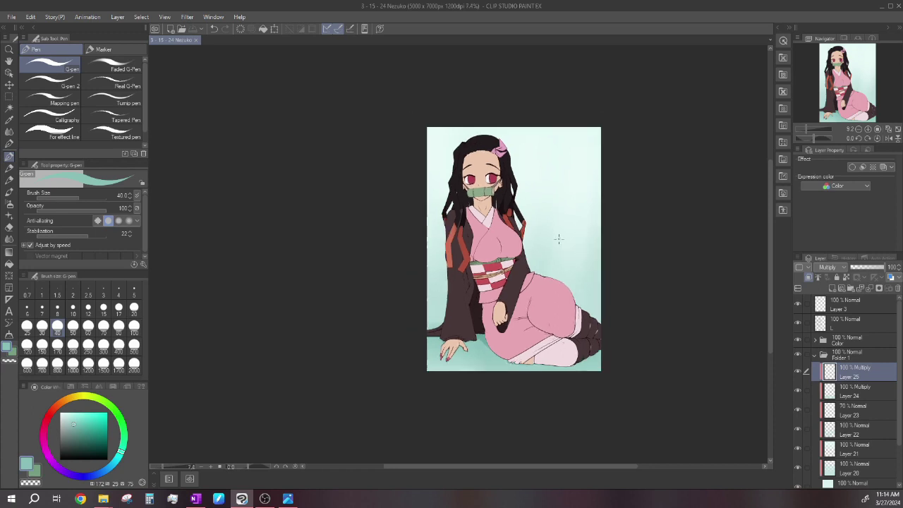
pyautogui.scroll(5, 500, 244)
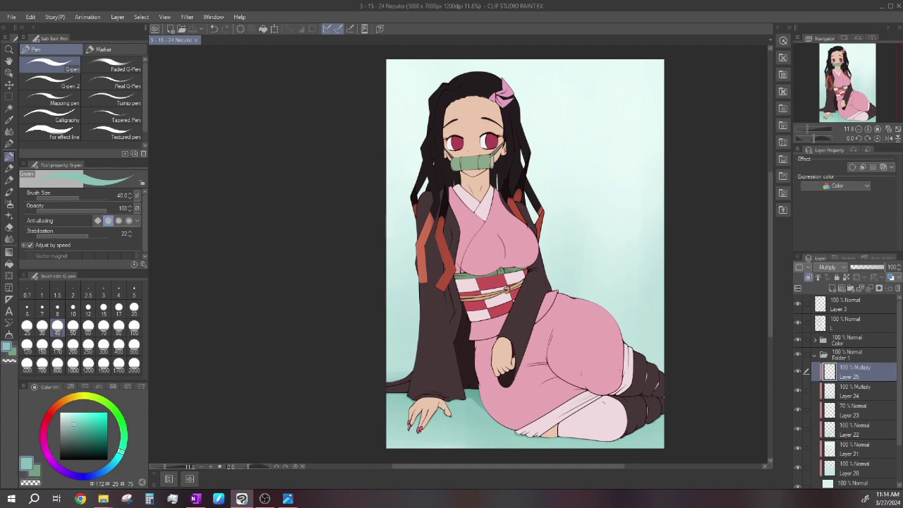
# - Sample the kimono's pink, then select its color layer (Layer 7) for filling with Refer other layers
pyautogui.keyDown('alt'); pyautogui.click(476, 246); pyautogui.keyUp('alt')
pyautogui.press('o')
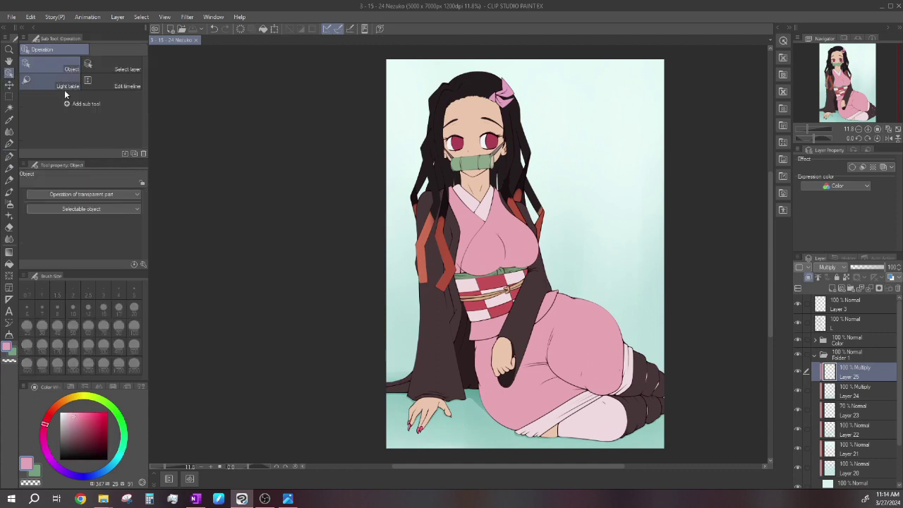
pyautogui.click(476, 245)
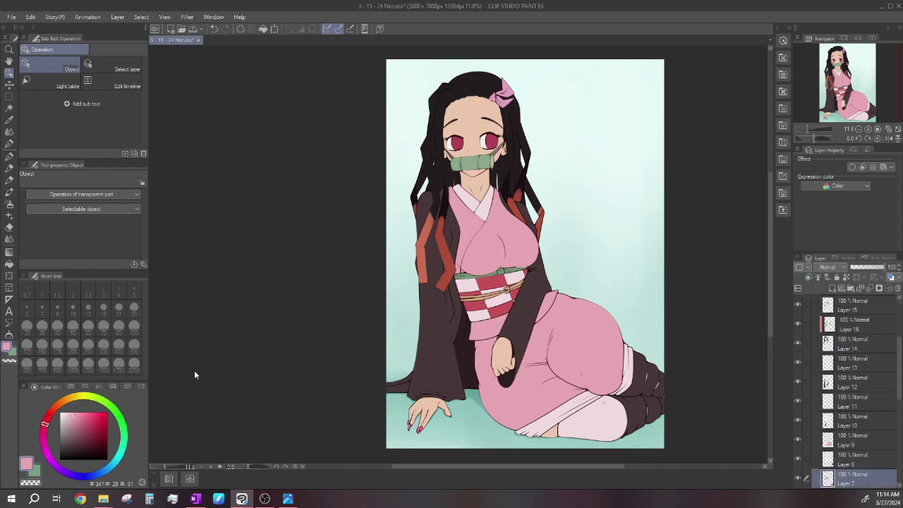
pyautogui.click(9, 263)
# - Try filling the kimono's chest panel with very pale pink (347, 11, 100), then undo that fill
pyautogui.click(65, 413)
pyautogui.click(484, 243)
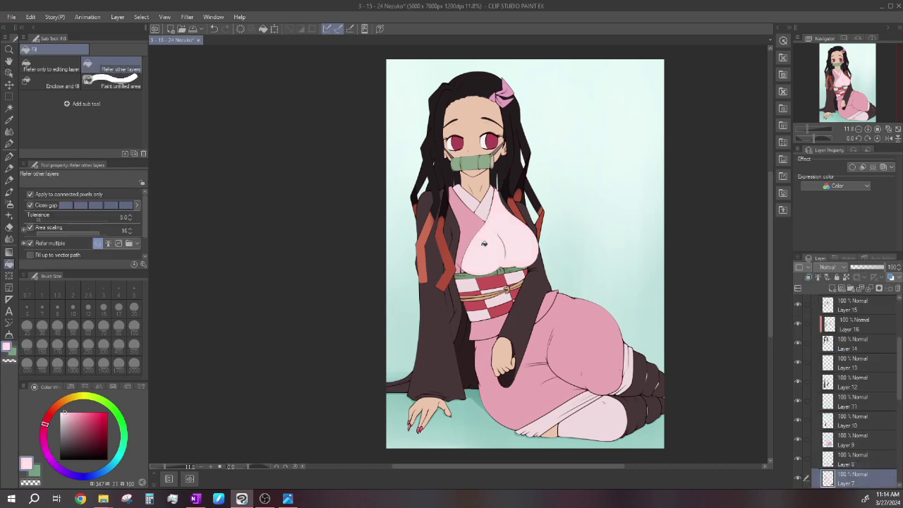
pyautogui.click(213, 29)
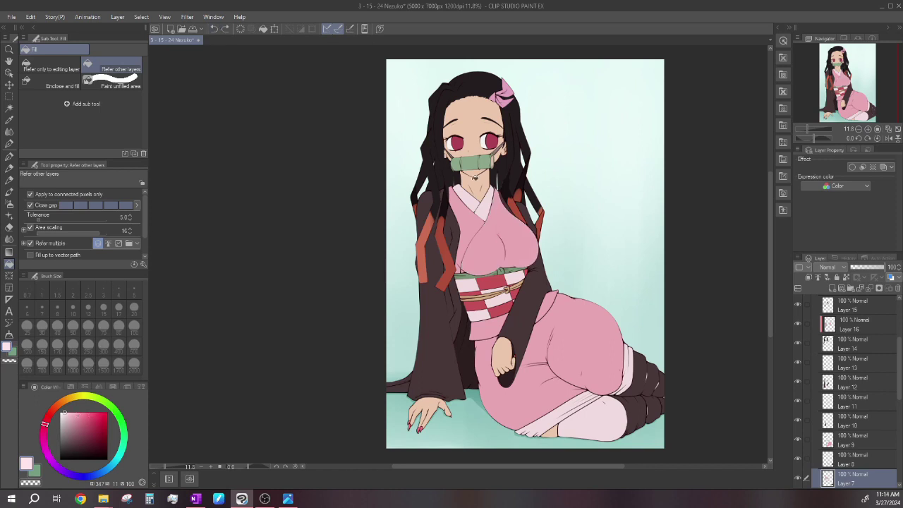
# - Fill the kimono's chest panel with a stronger pink (347, 56, 96)
pyautogui.click(86, 414)
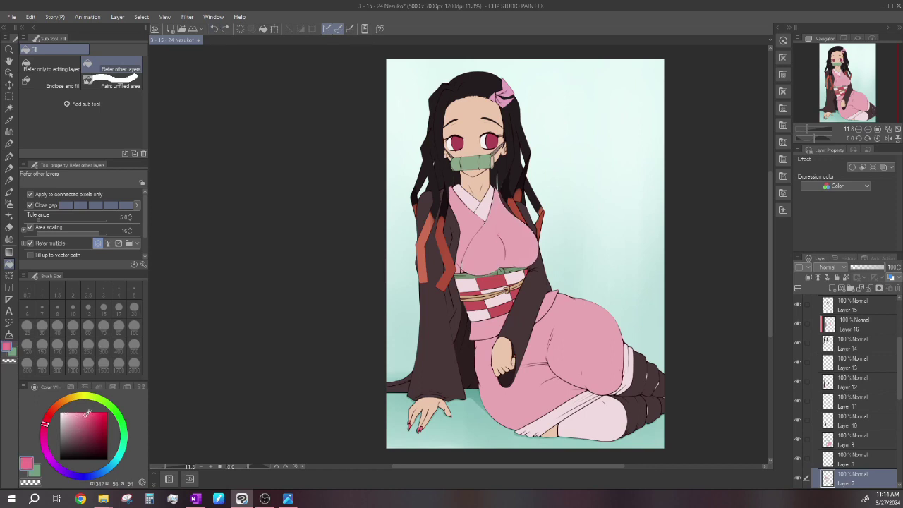
pyautogui.click(501, 241)
pyautogui.scroll(2, 501, 242)
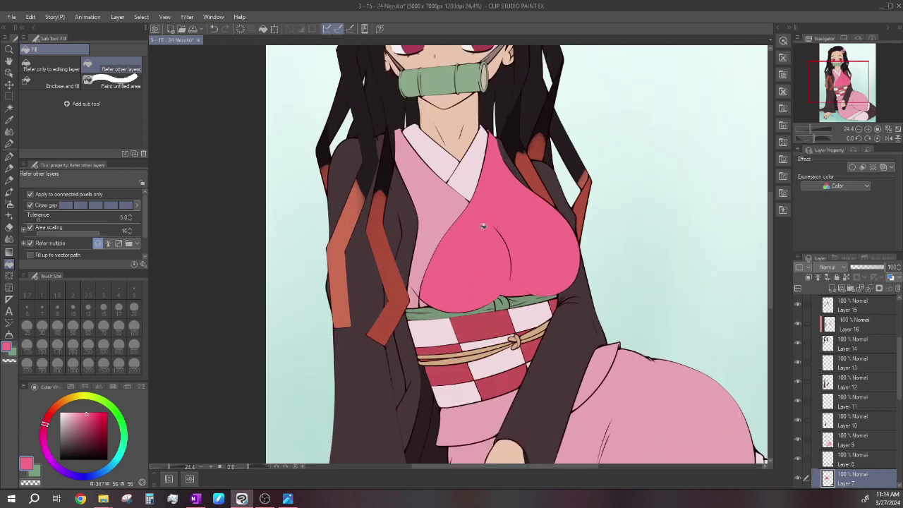
# - Refill the kimono's chest panel with a vivid pink of hue 347 and saturation 75, and compare it with the whole figure
pyautogui.click(96, 414)
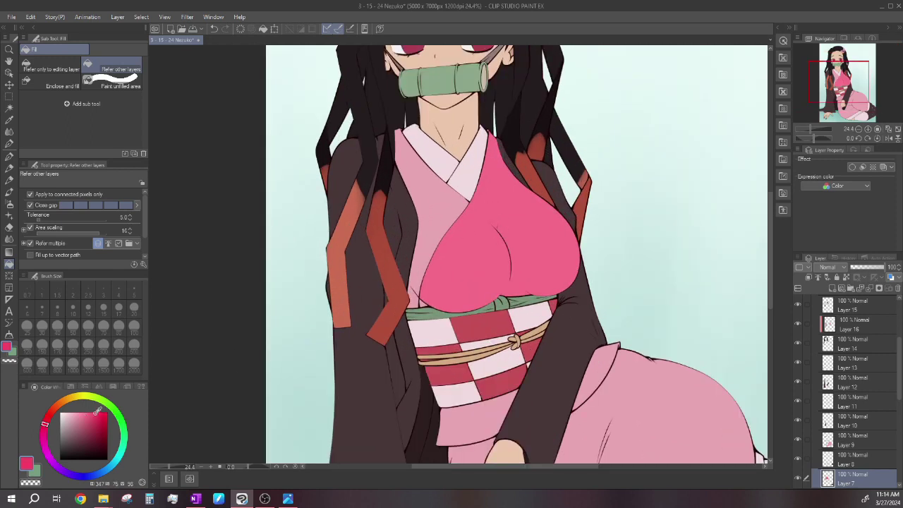
pyautogui.click(473, 237)
pyautogui.scroll(-2, 522, 226)
pyautogui.scroll(-2, 522, 228)
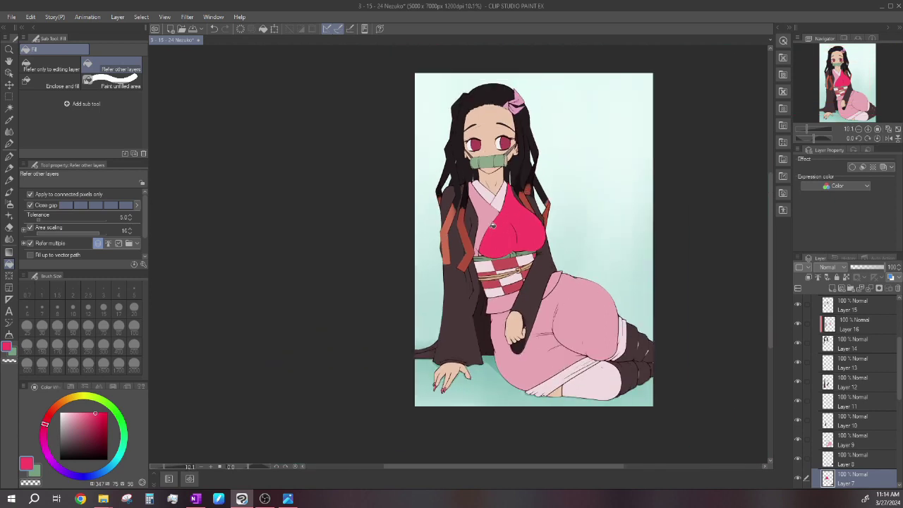
pyautogui.scroll(-1, 525, 234)
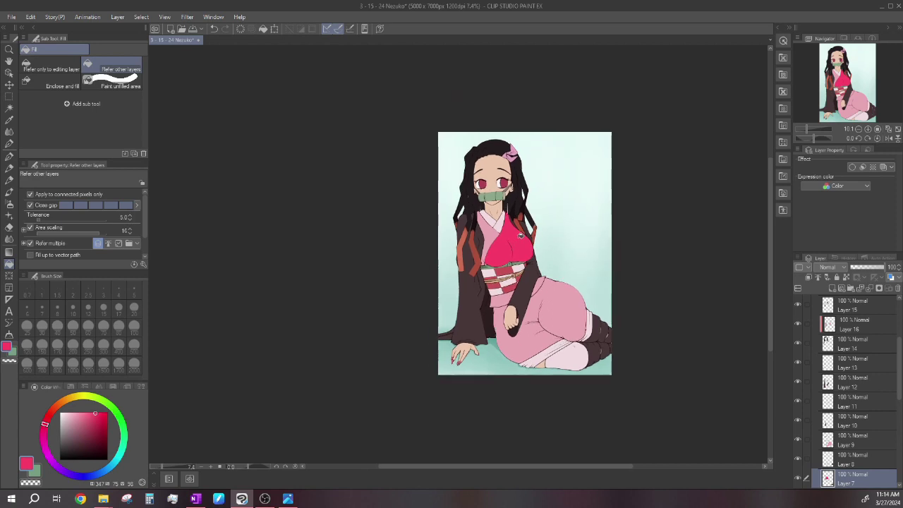
# - Undo the vivid pink fills on the kimono's chest panel and resample the kimono's soft pink (347, 28, 91) as the drawing color
pyautogui.scroll(2, 522, 235)
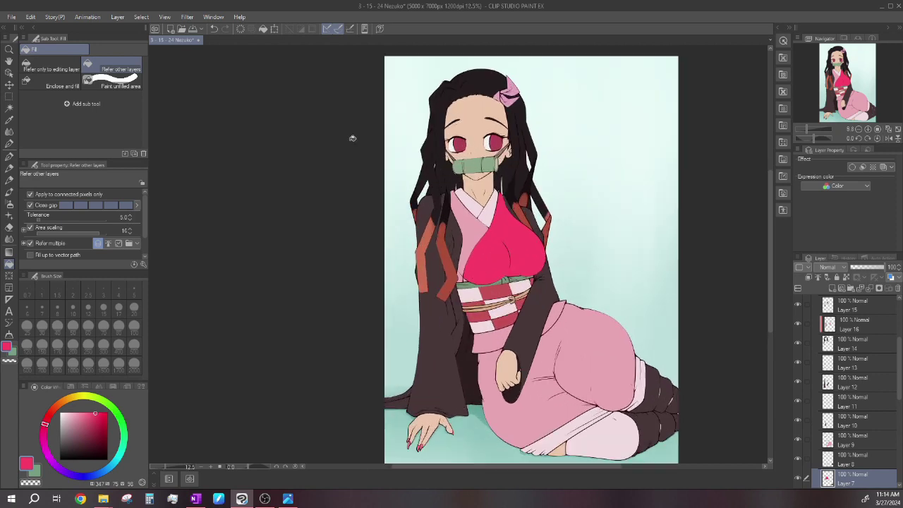
pyautogui.click(214, 29)
pyautogui.scroll(1, 488, 257)
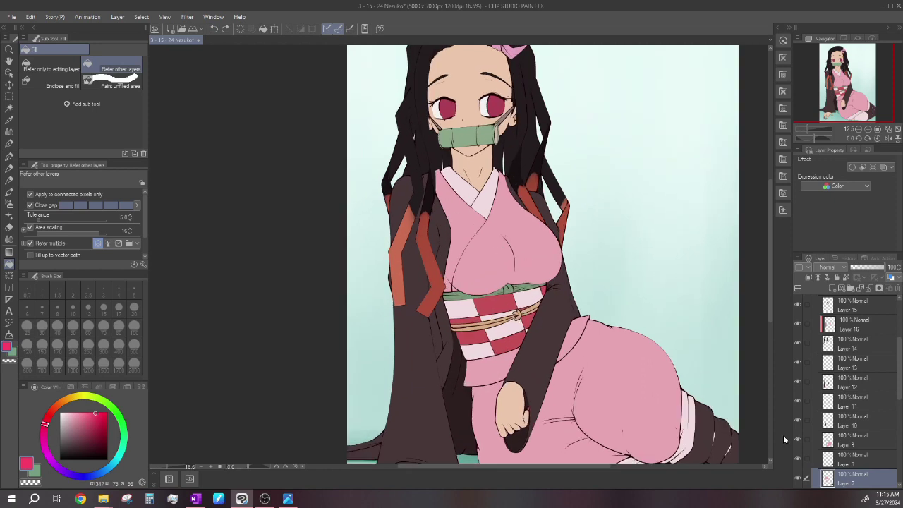
pyautogui.keyDown('alt'); pyautogui.click(489, 263); pyautogui.keyUp('alt')
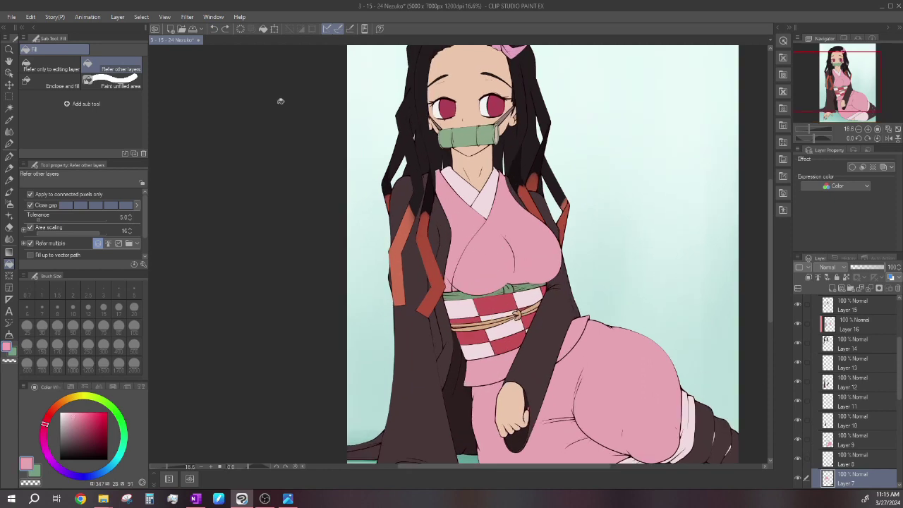
pyautogui.scroll(-1, 494, 255)
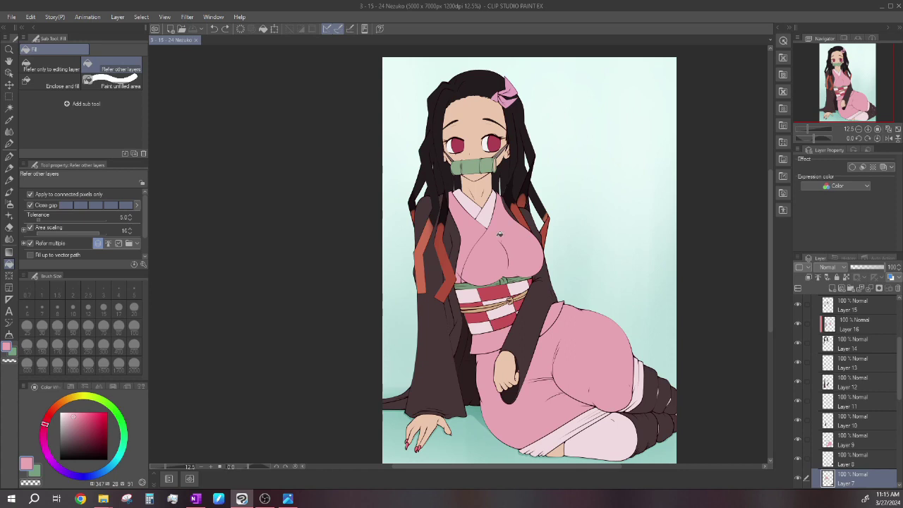
pyautogui.scroll(-1, 484, 220)
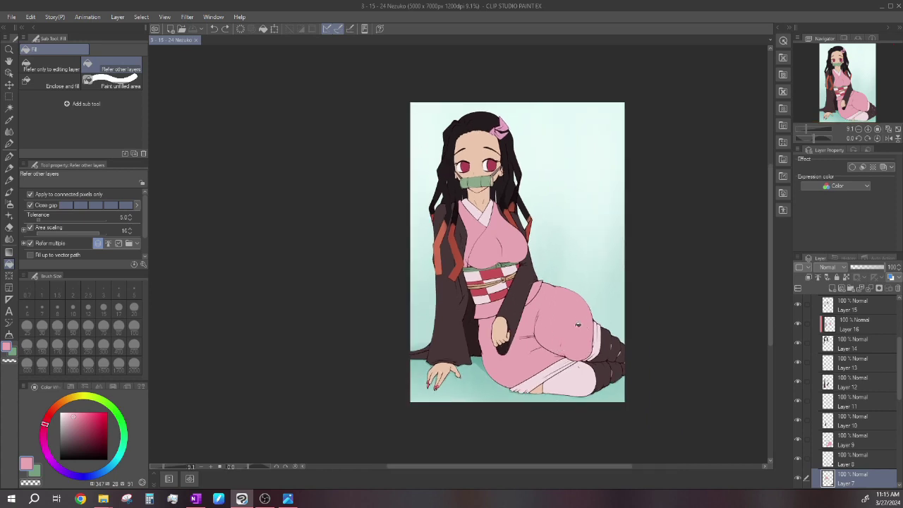
pyautogui.scroll(1, 572, 299)
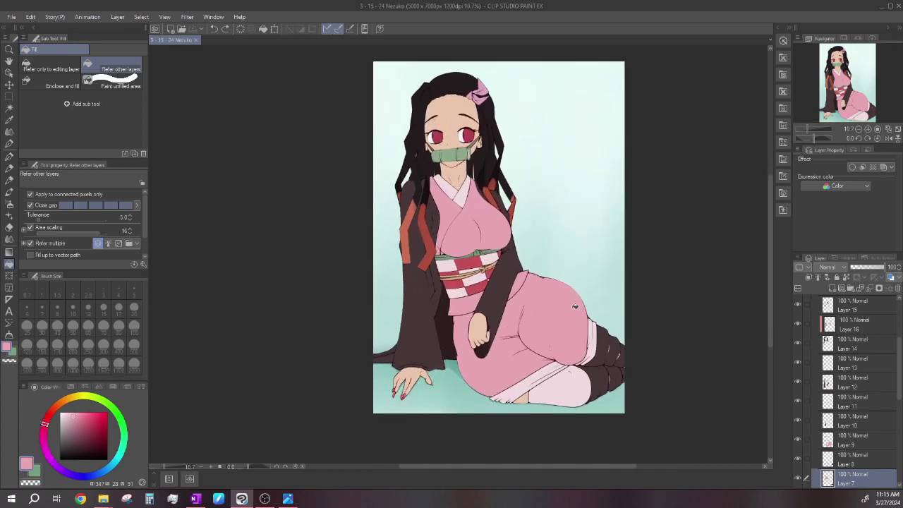
pyautogui.scroll(-1, 578, 307)
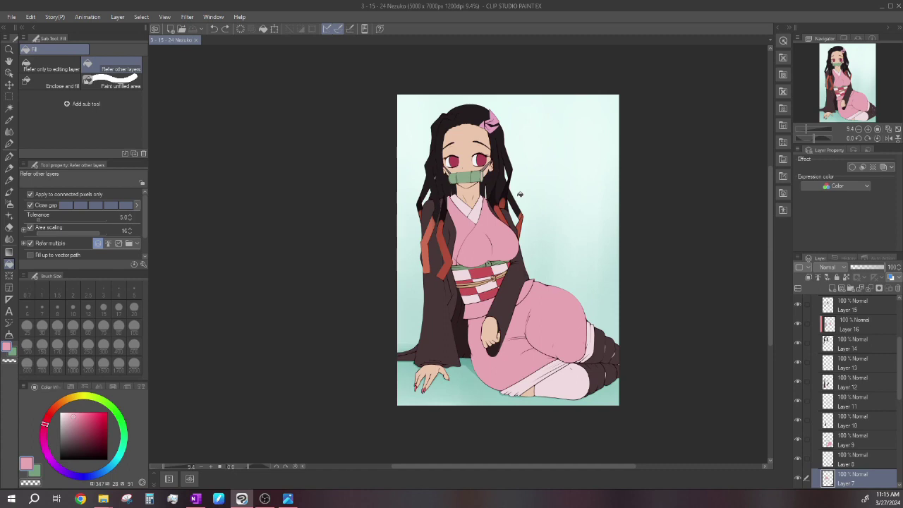
pyautogui.scroll(1, 478, 221)
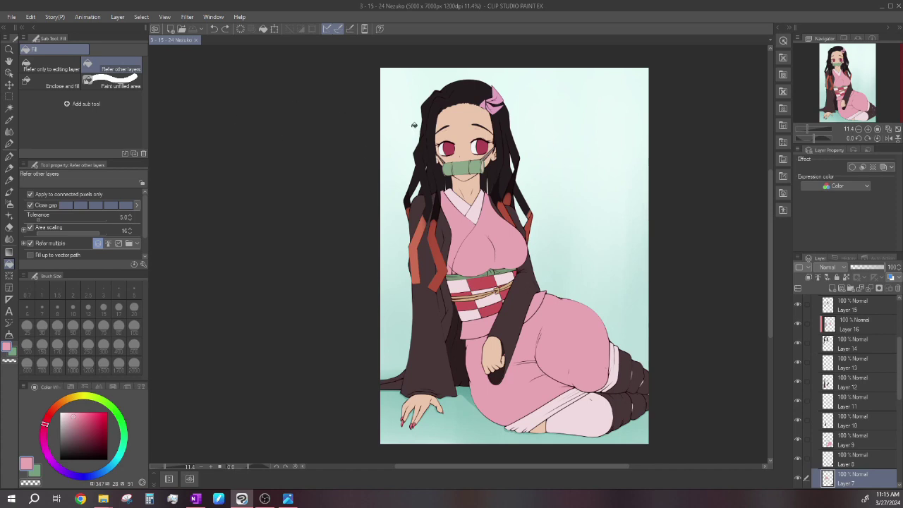
pyautogui.scroll(-1, 550, 182)
pyautogui.scroll(1, 554, 235)
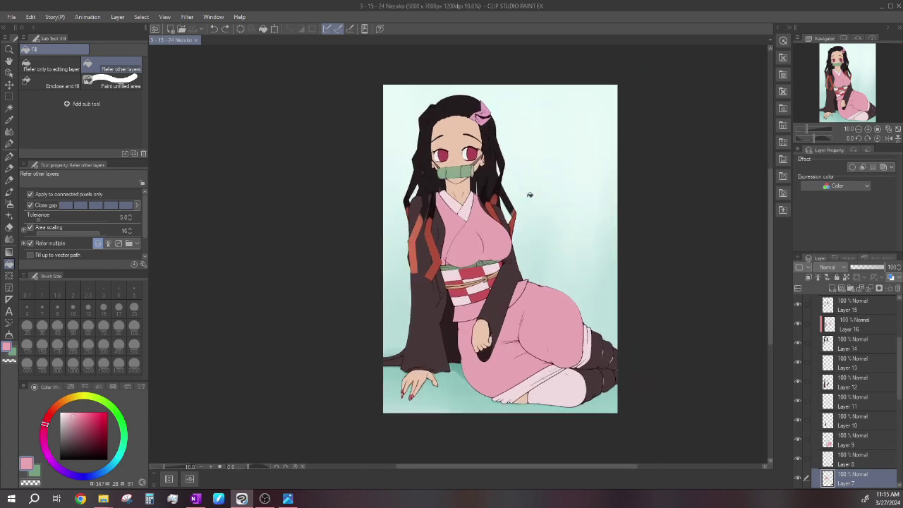